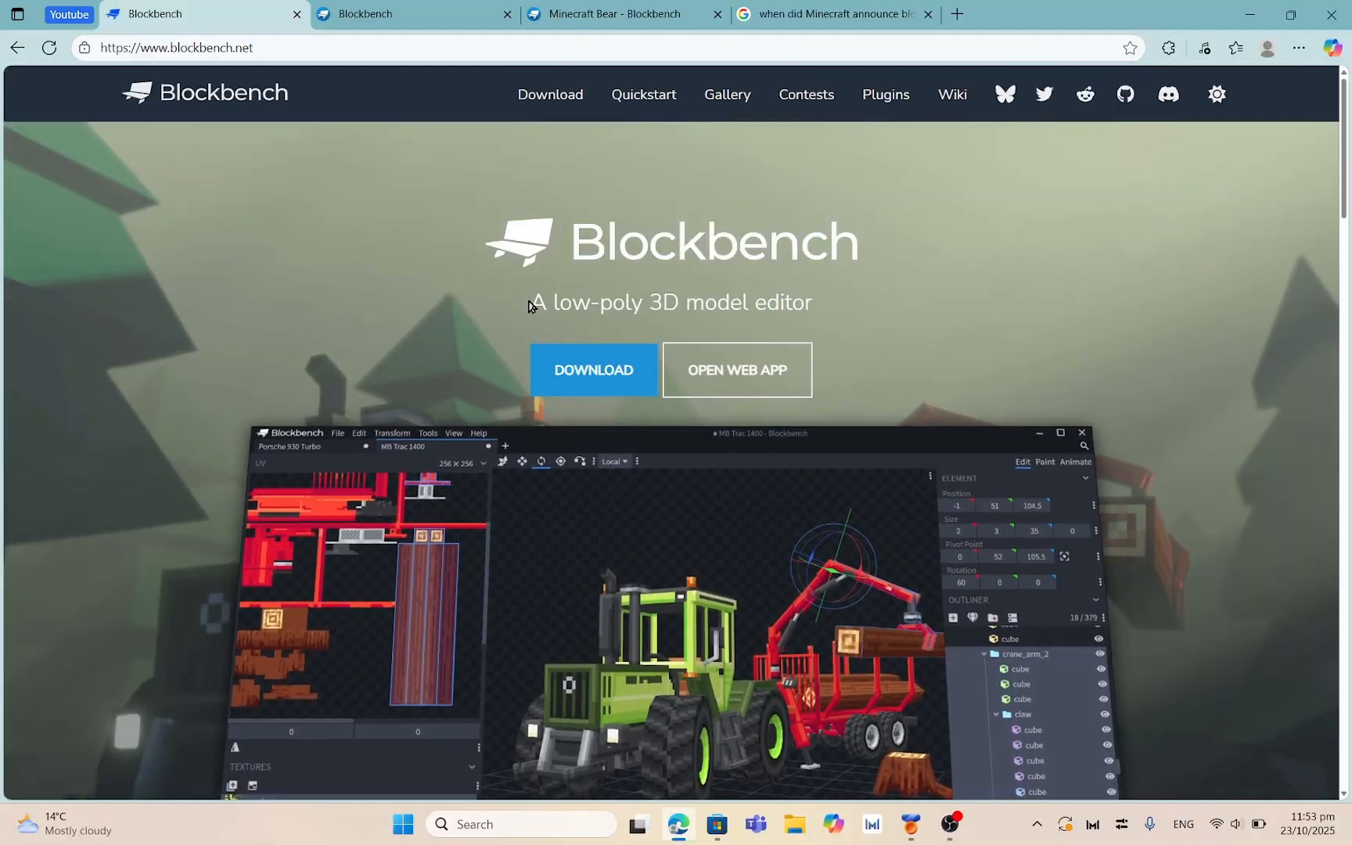
Highlight and clear the subtitle 'A low-poly 3D model editor', then go to the Google answer tab
drag(539, 301, 830, 305)
click(845, 410)
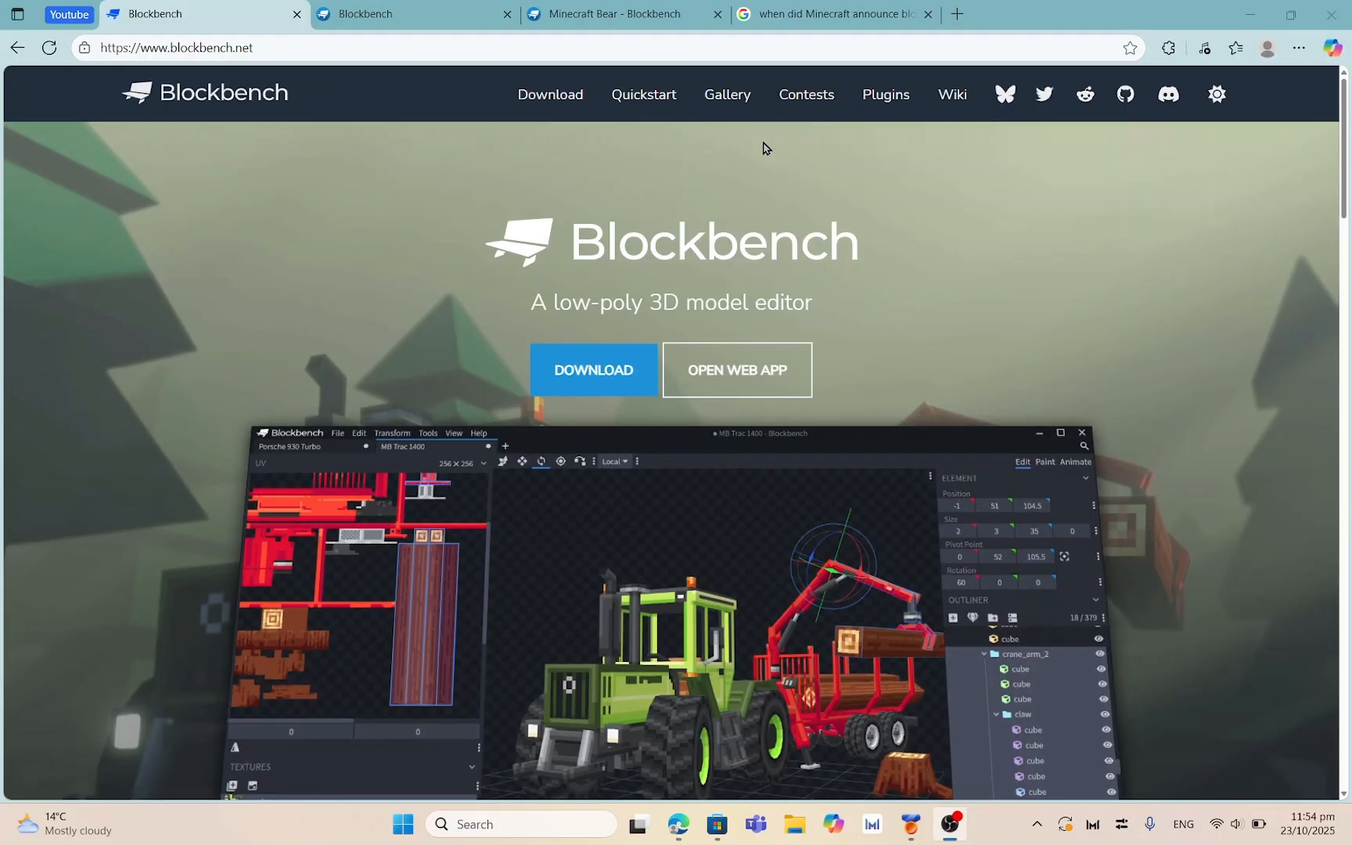
click(782, 17)
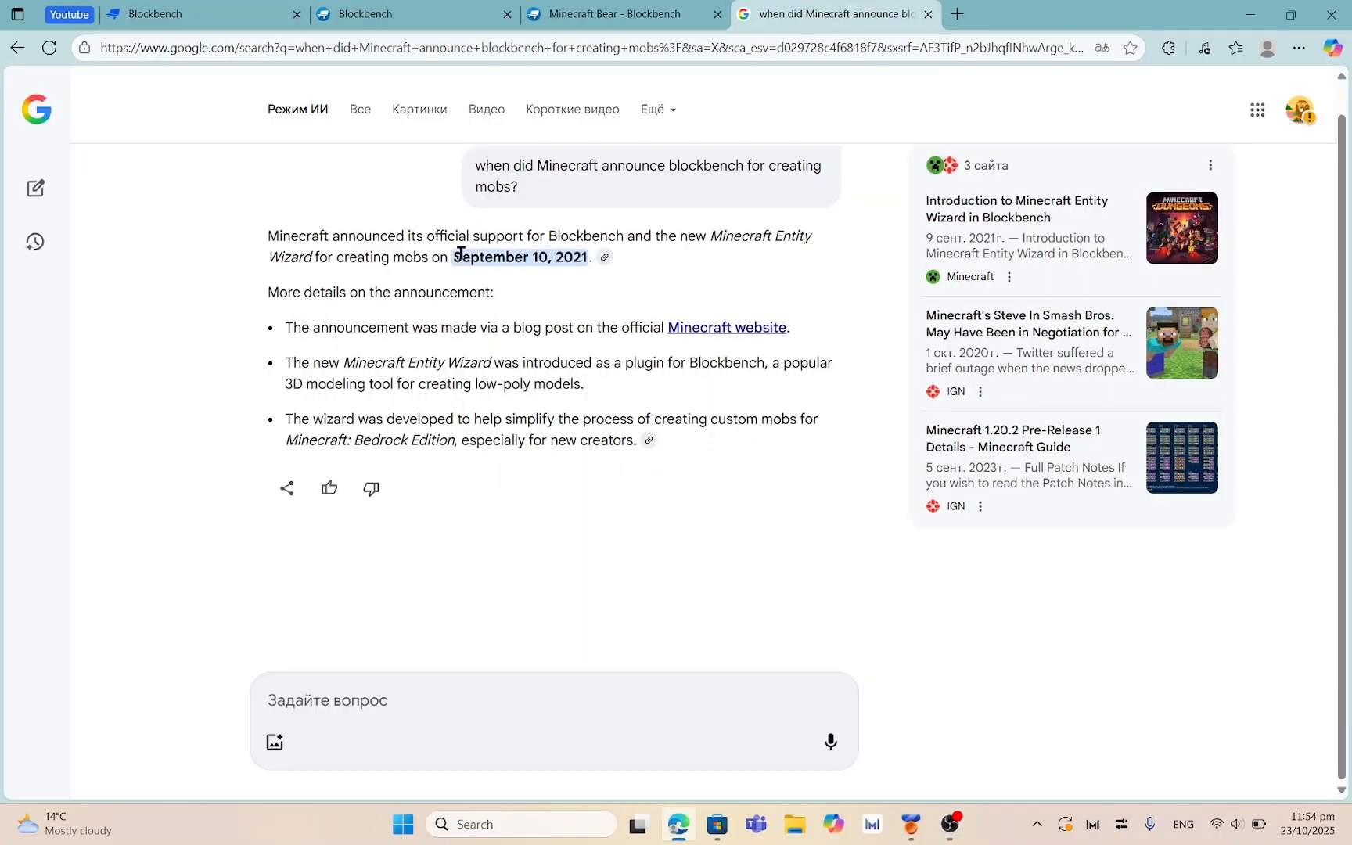
Highlight the announcement date September 10, 2021 and the Minecraft Entity Wizard phrase
drag(454, 253, 618, 256)
click(729, 279)
drag(710, 234, 431, 256)
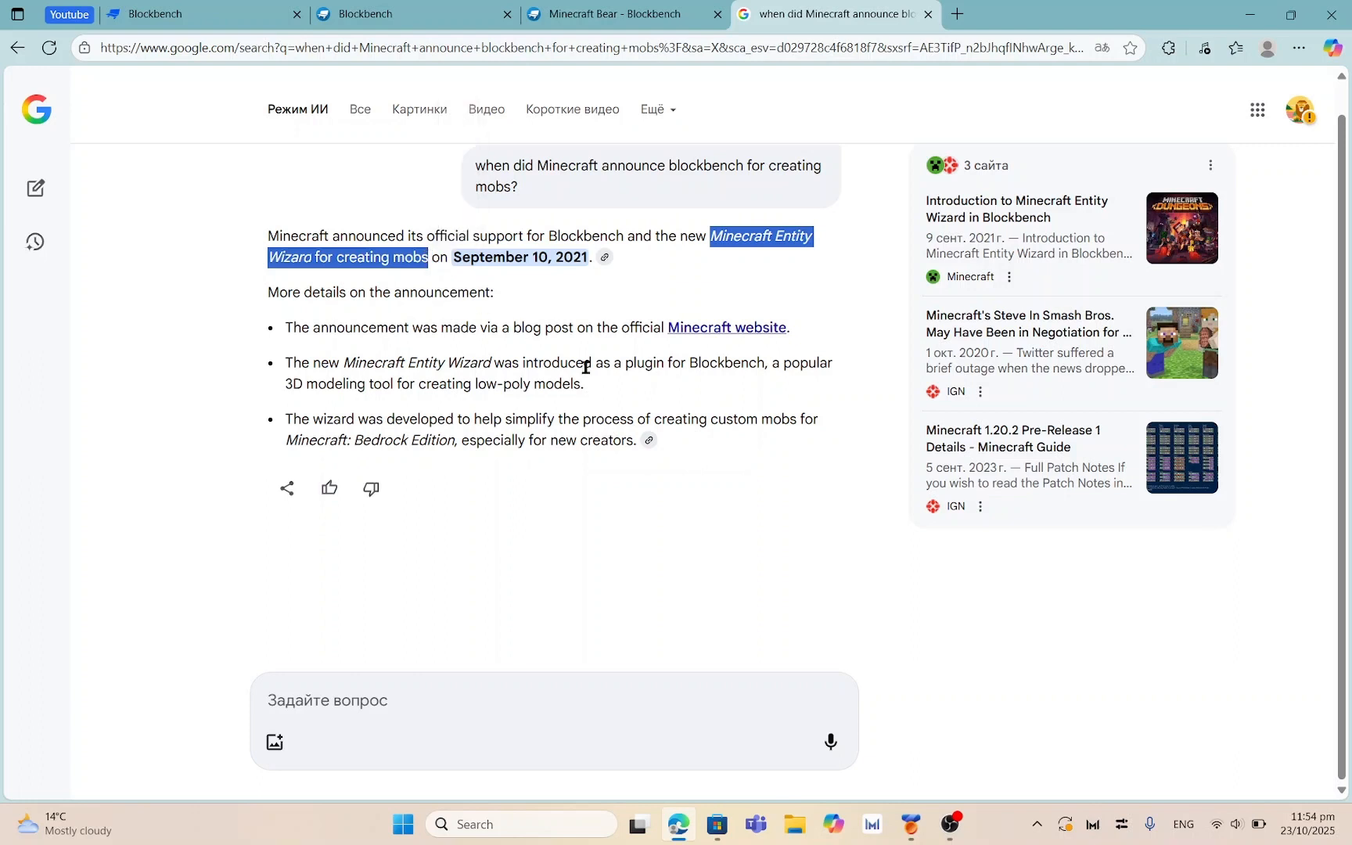
click(658, 297)
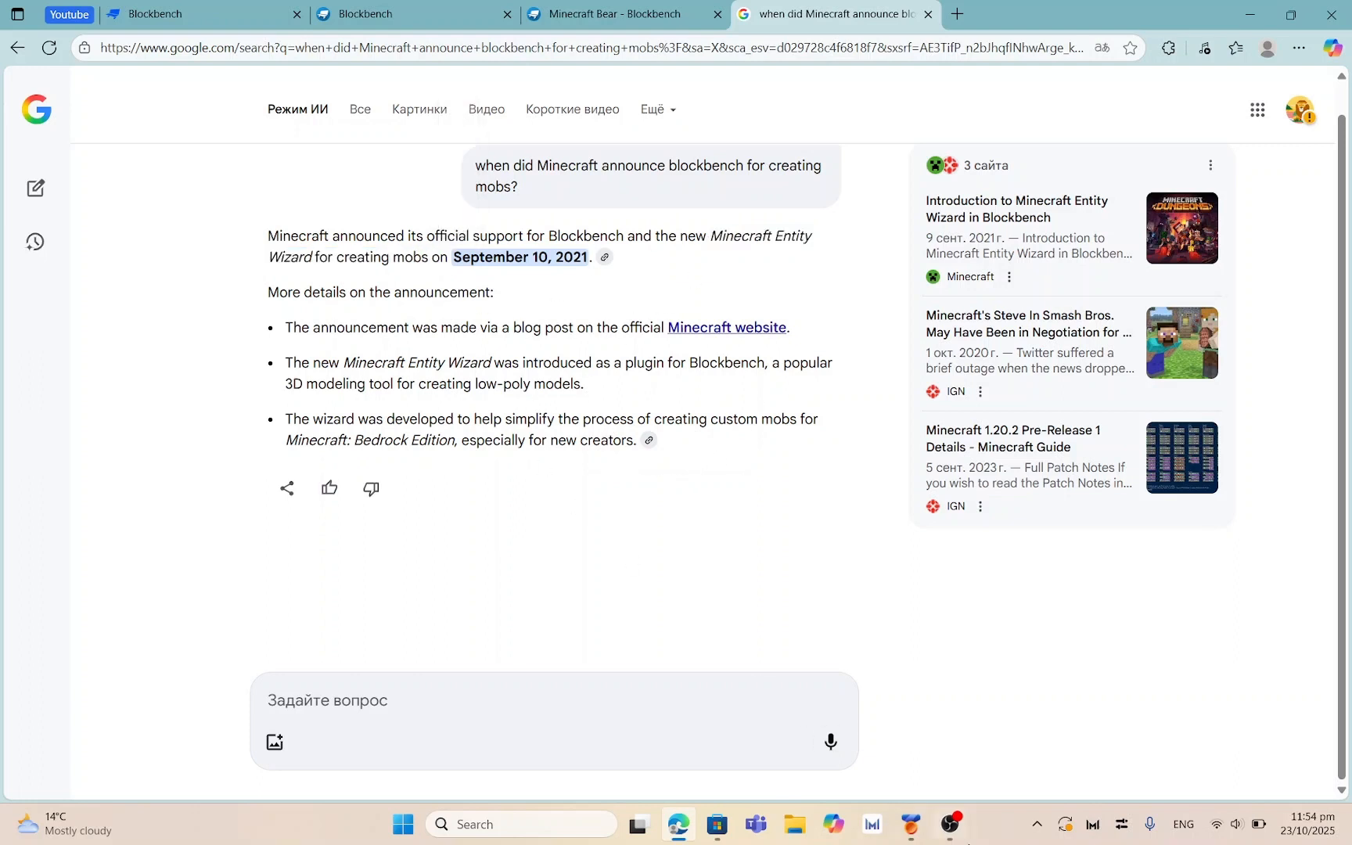
Go to the Blockbench web app start page tab
click(949, 824)
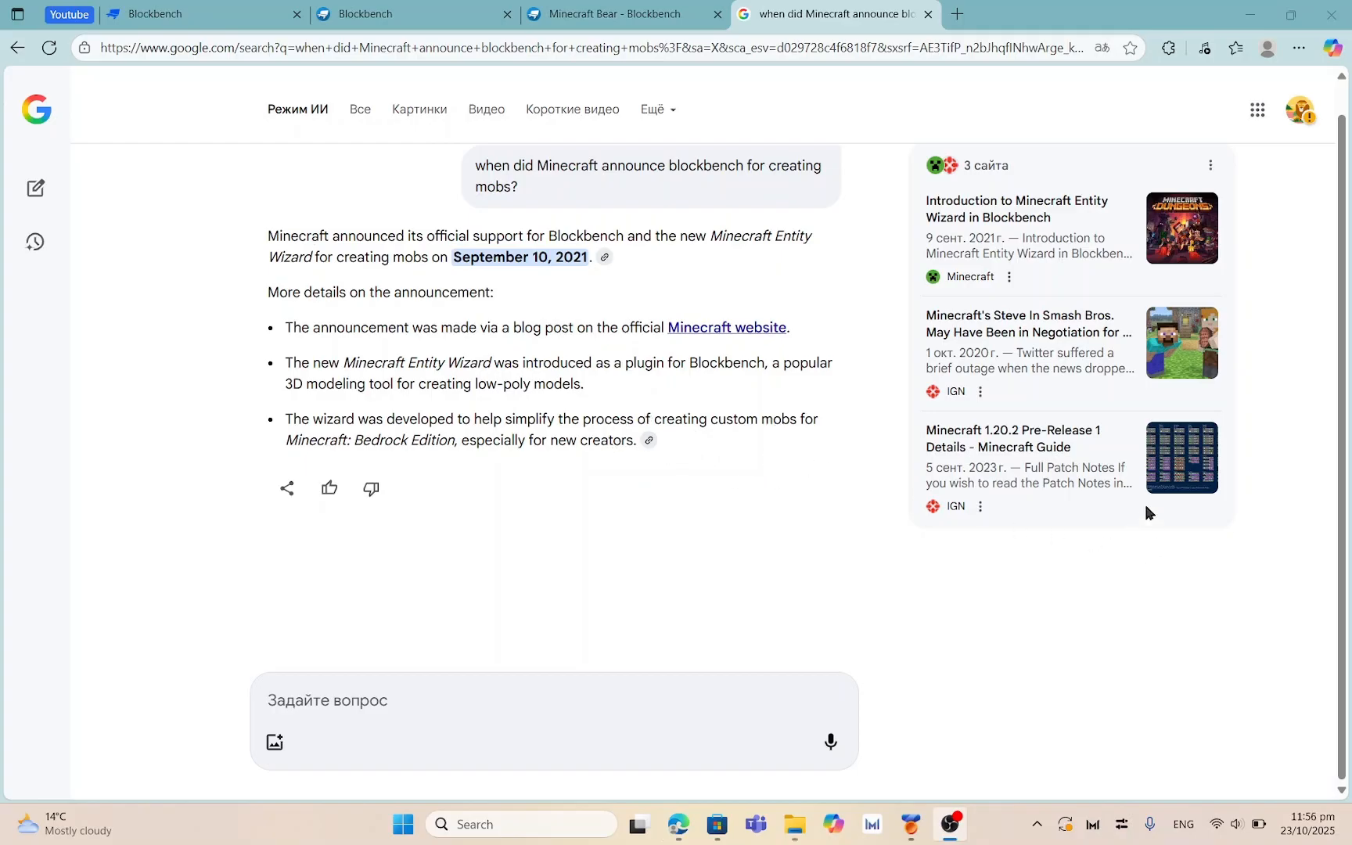
click(1049, 73)
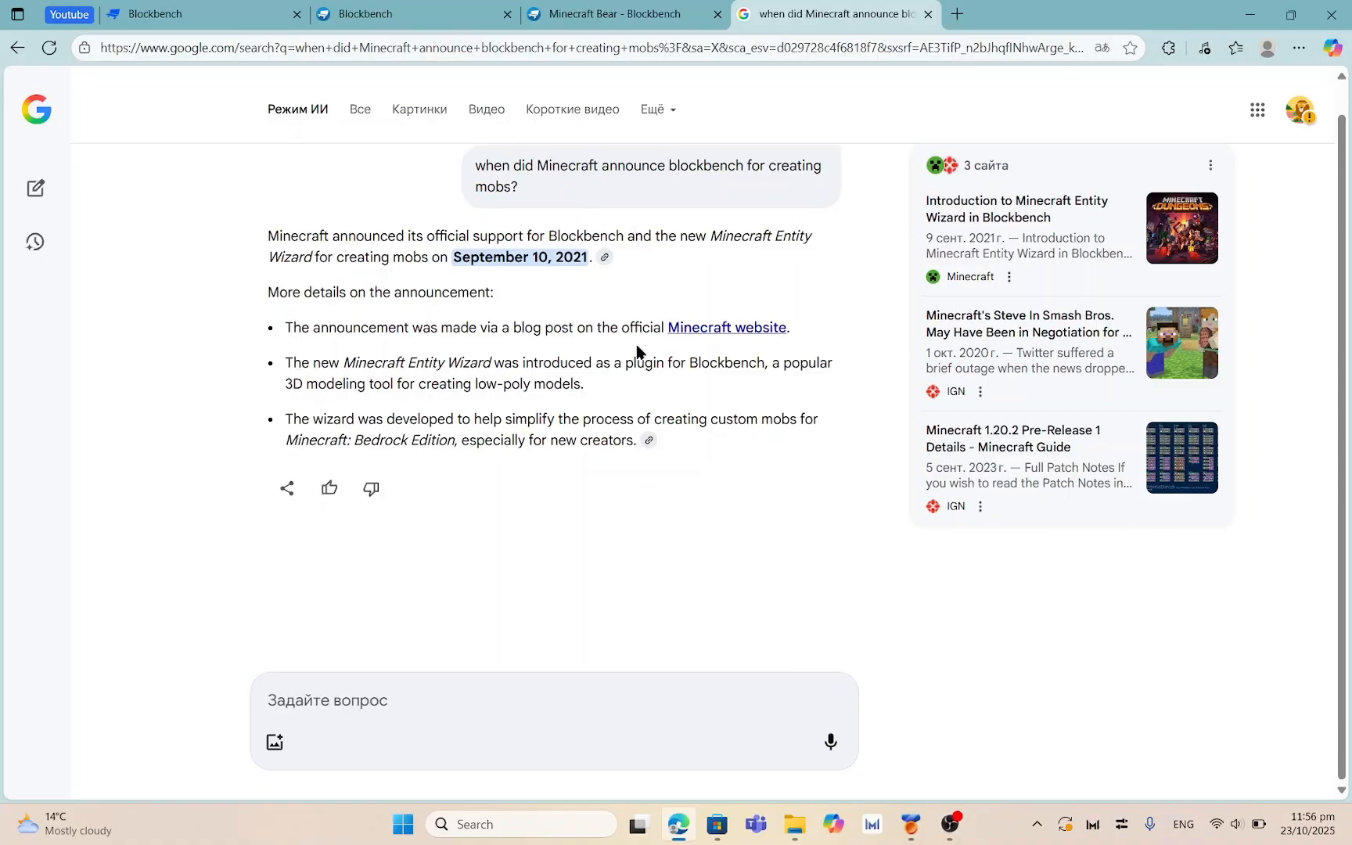
click(362, 14)
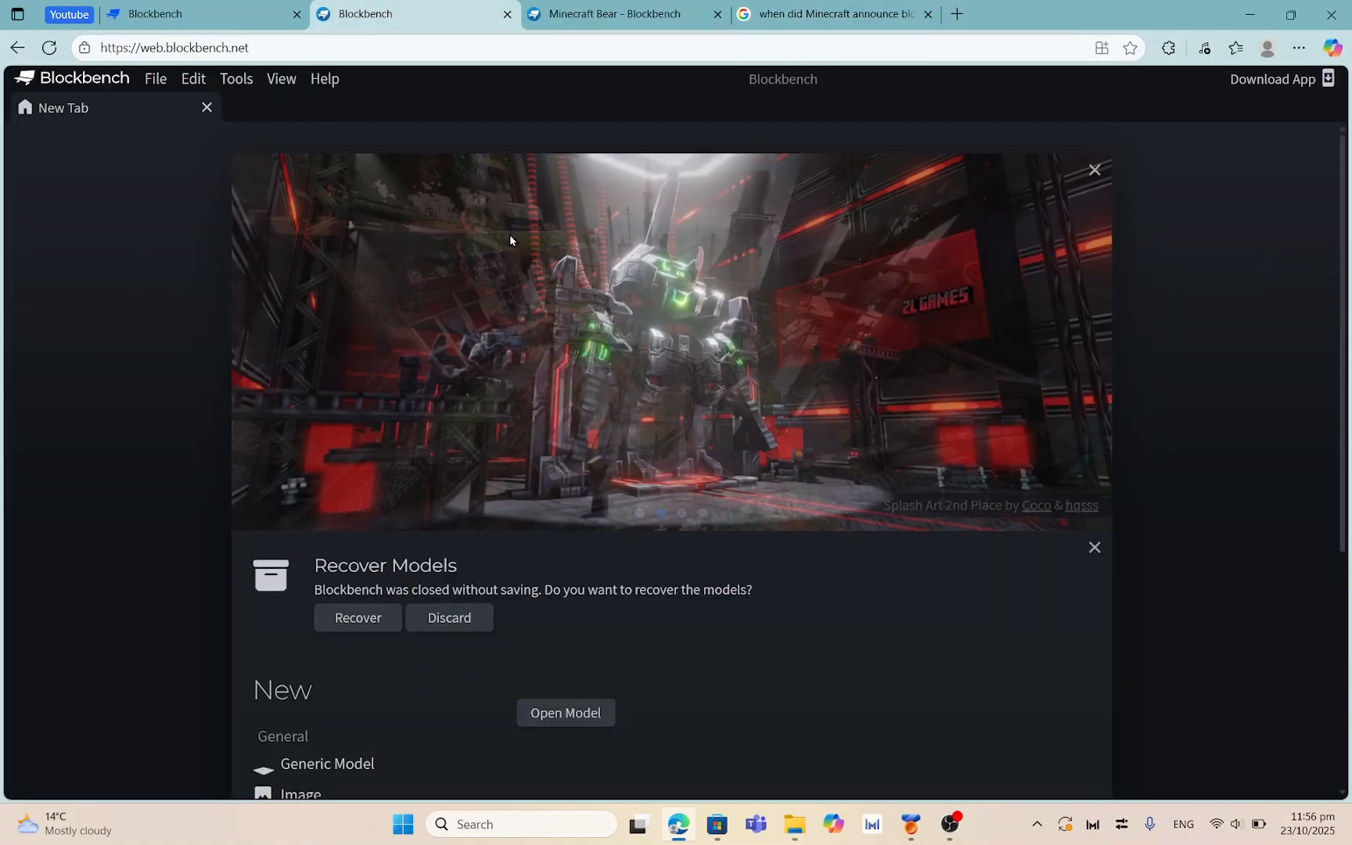
Glance at the blockbench.net homepage, then orbit the Minecraft Bear model to a side view
click(196, 13)
scroll(544, 247, down, 3)
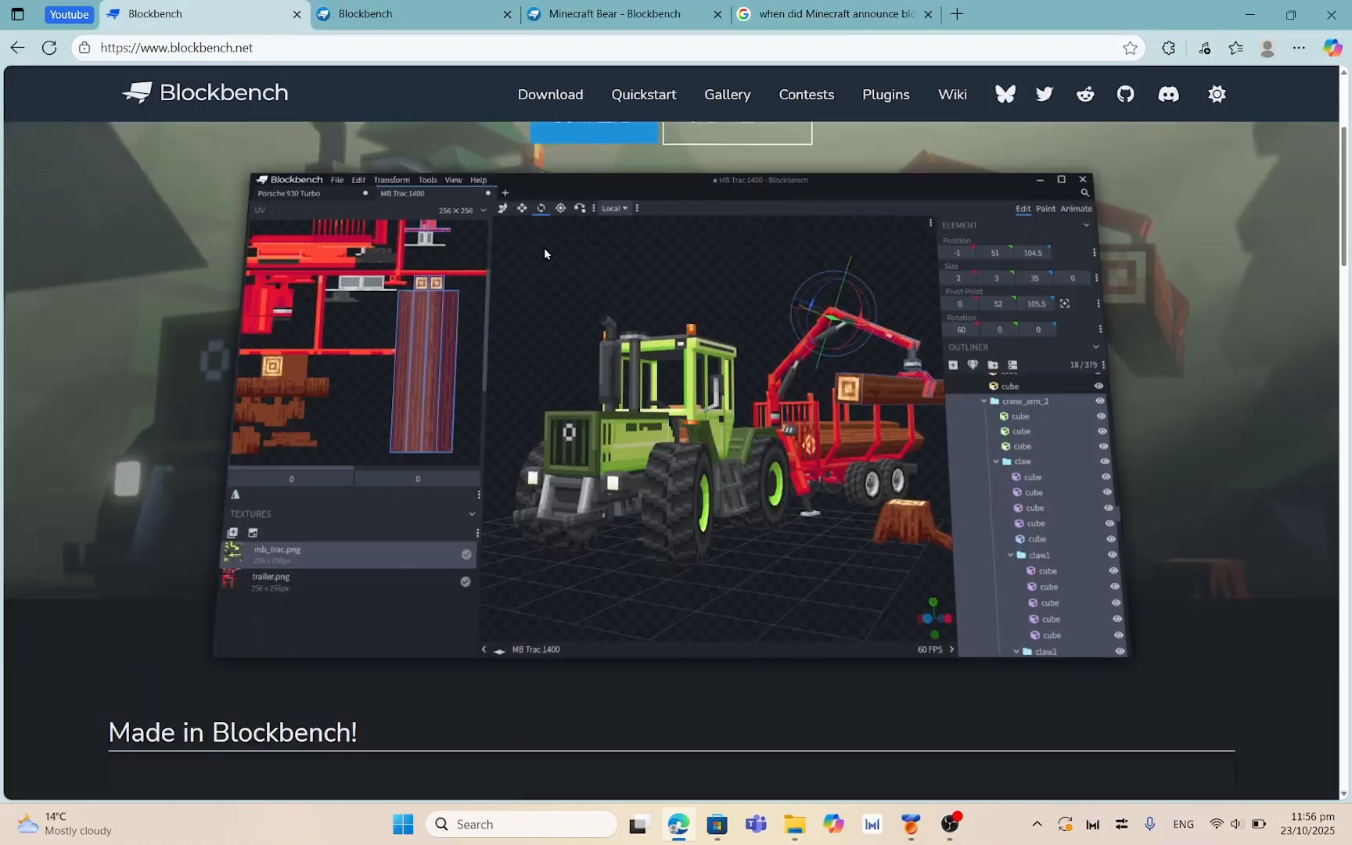
click(602, 14)
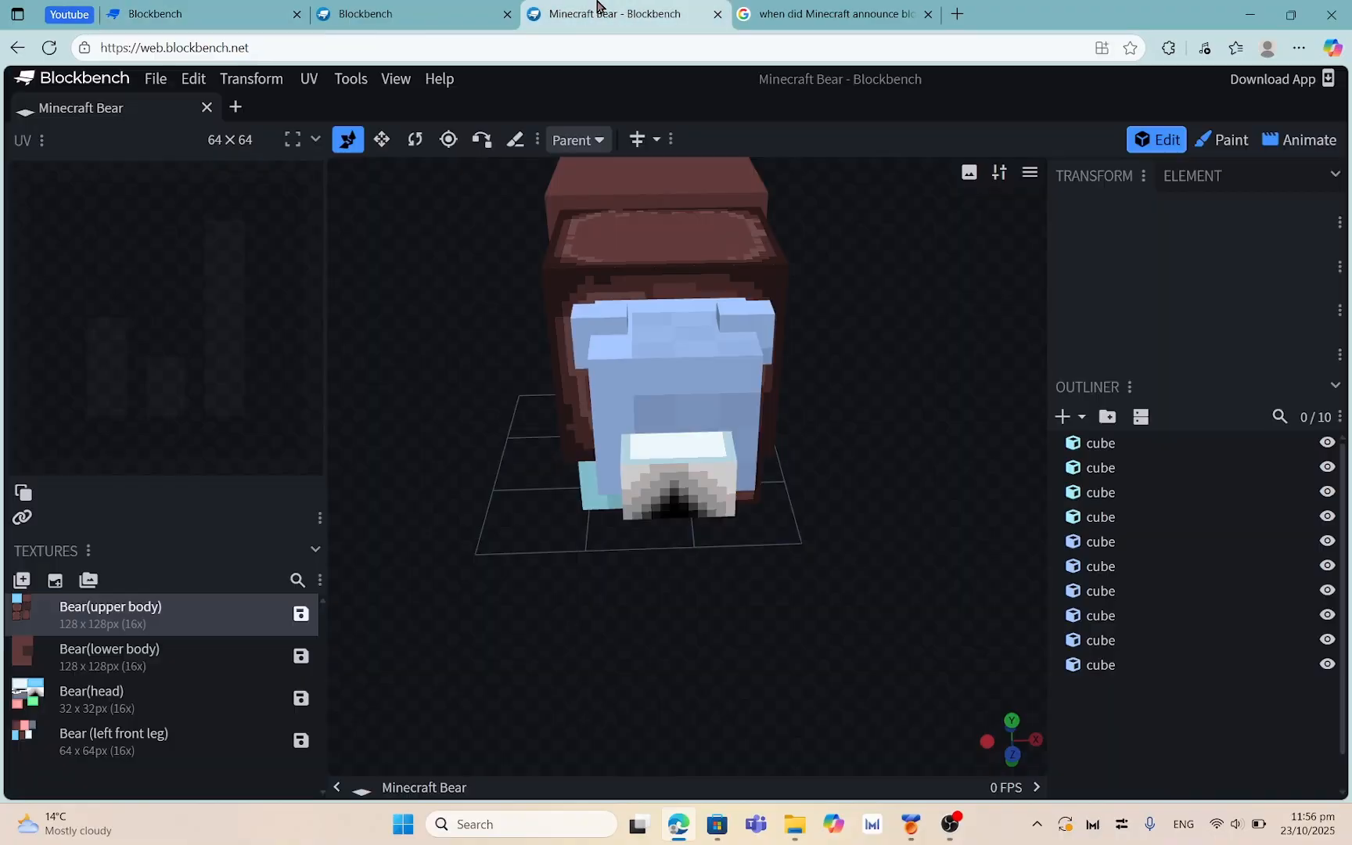
drag(875, 380, 637, 395)
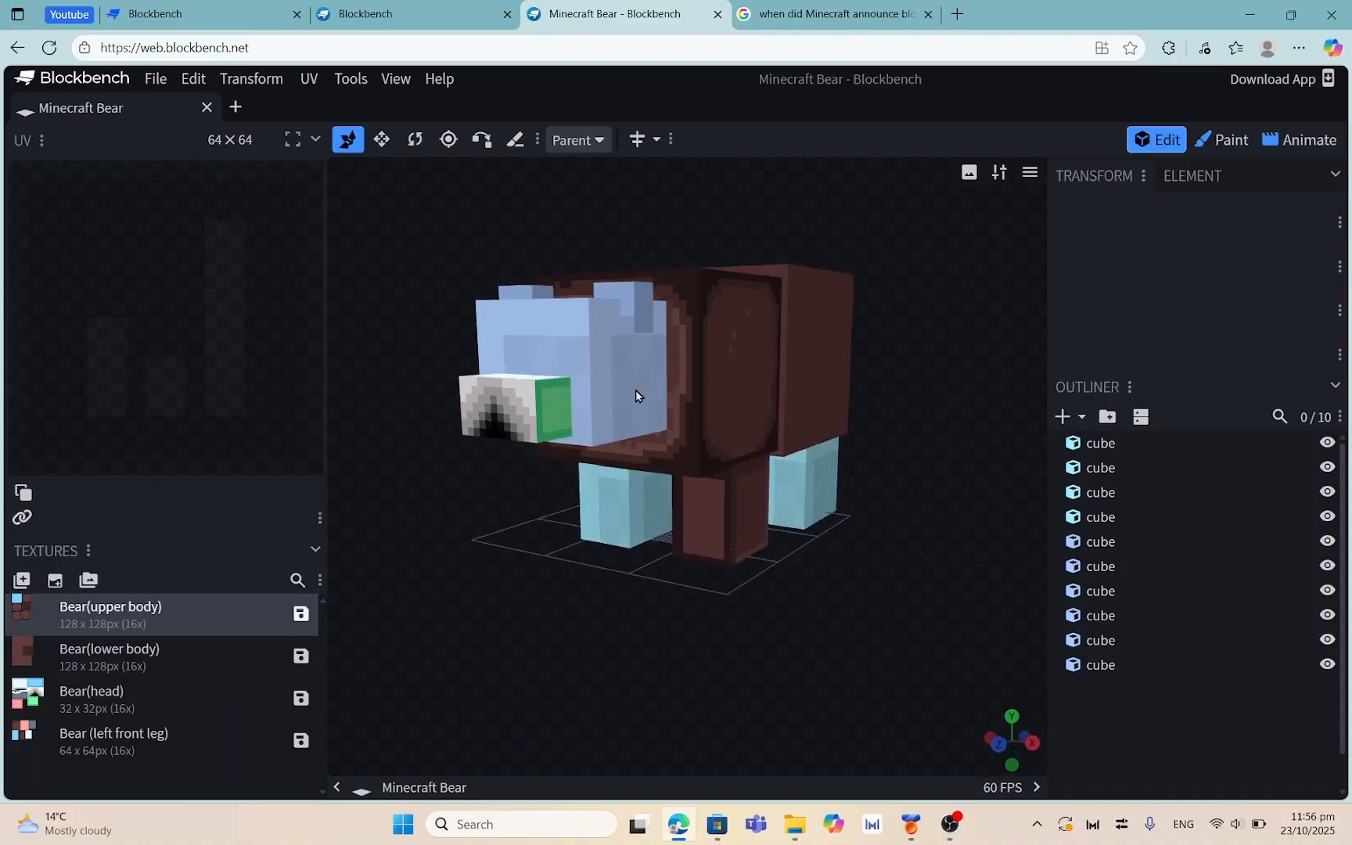
Scroll through the blockbench.net homepage, then return to the Google answer about Blockbench
click(392, 14)
click(198, 10)
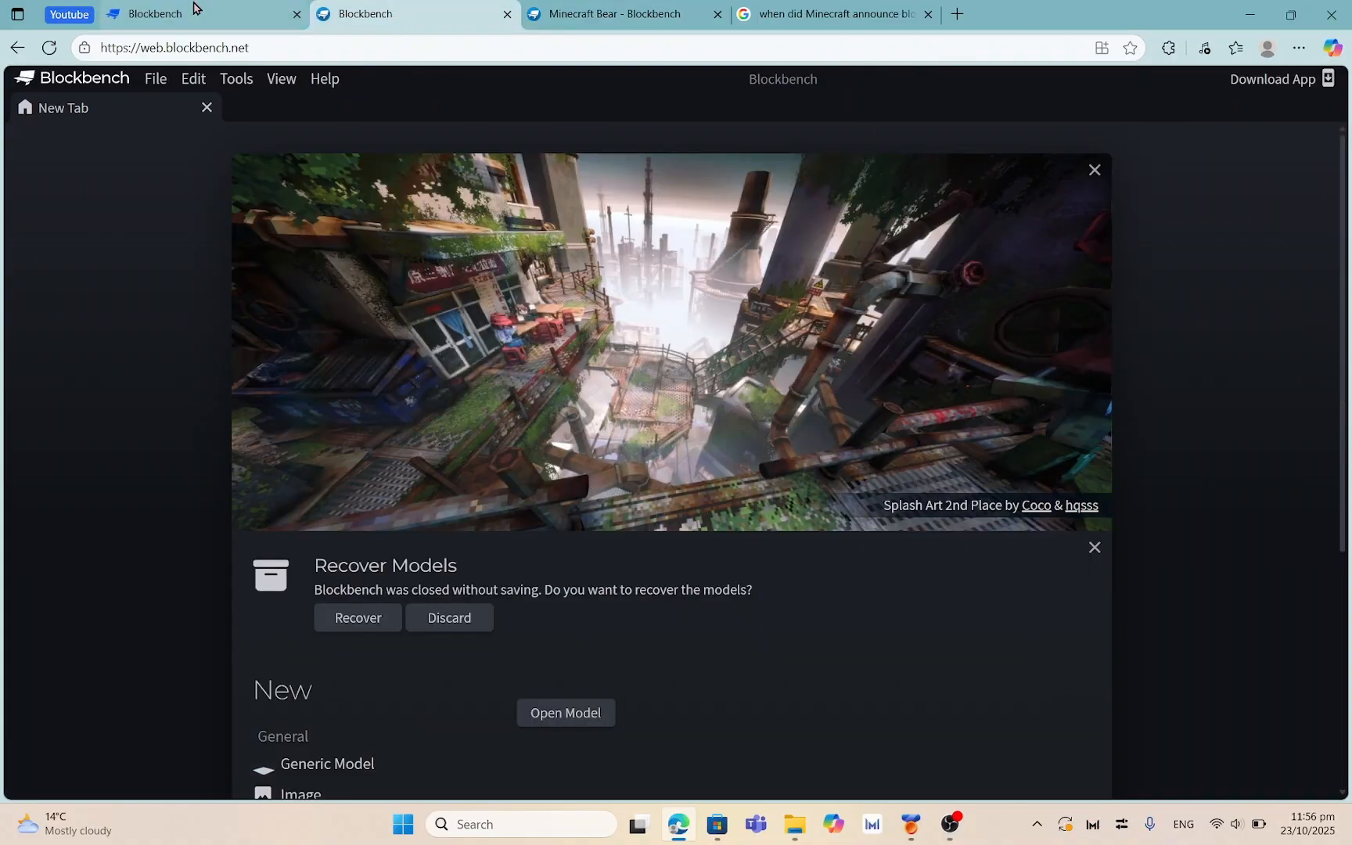
scroll(598, 510, up, 3)
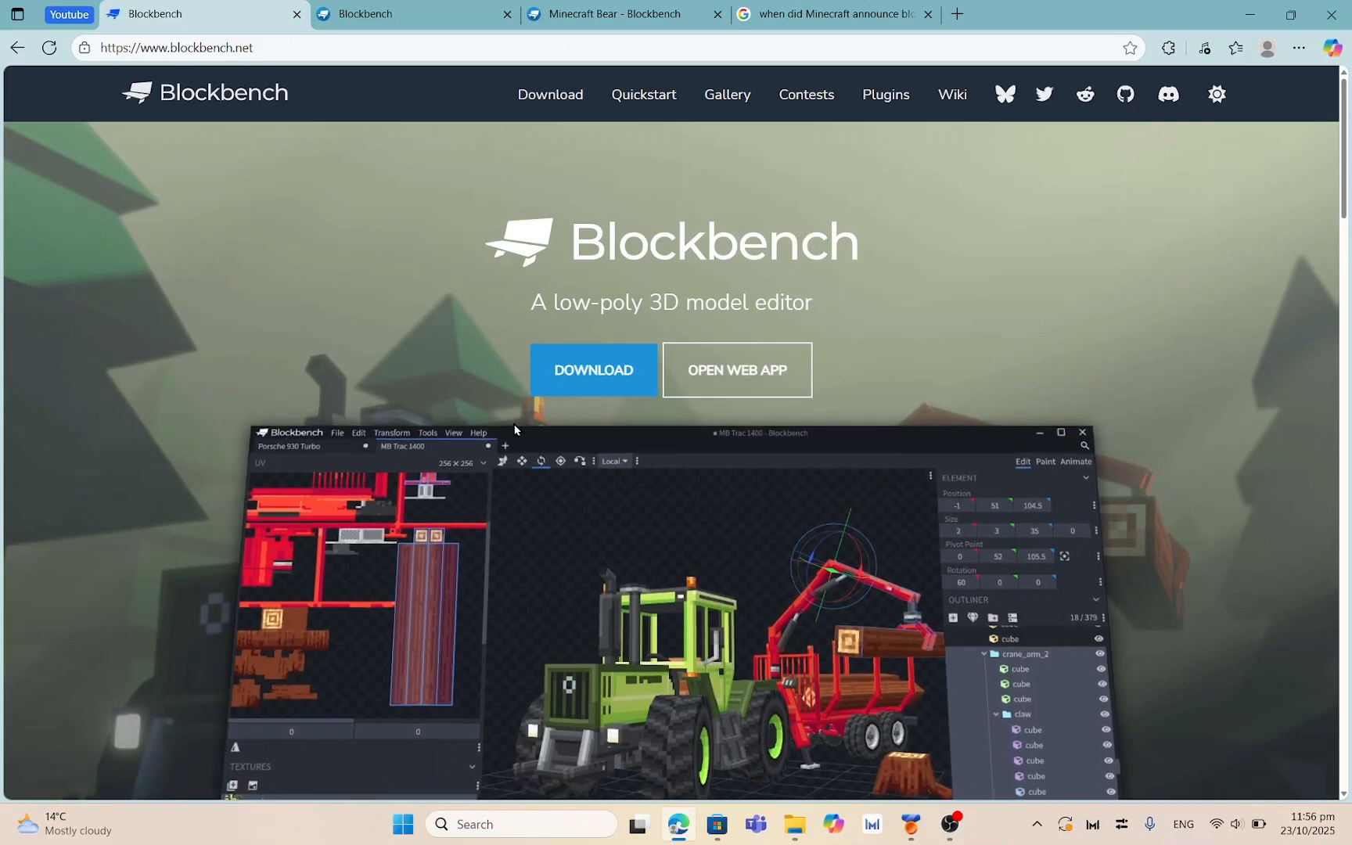
scroll(656, 524, down, 3)
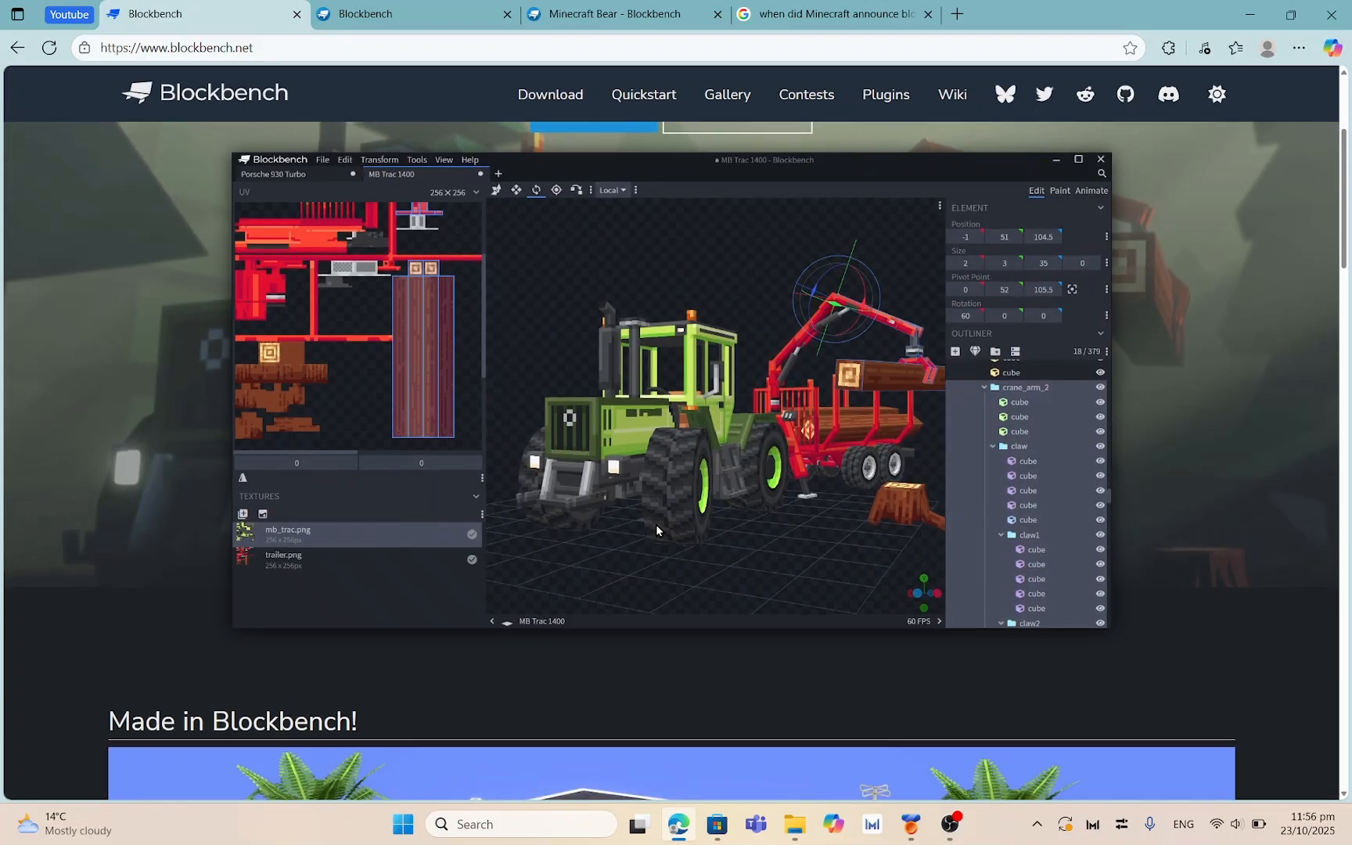
scroll(644, 536, up, 3)
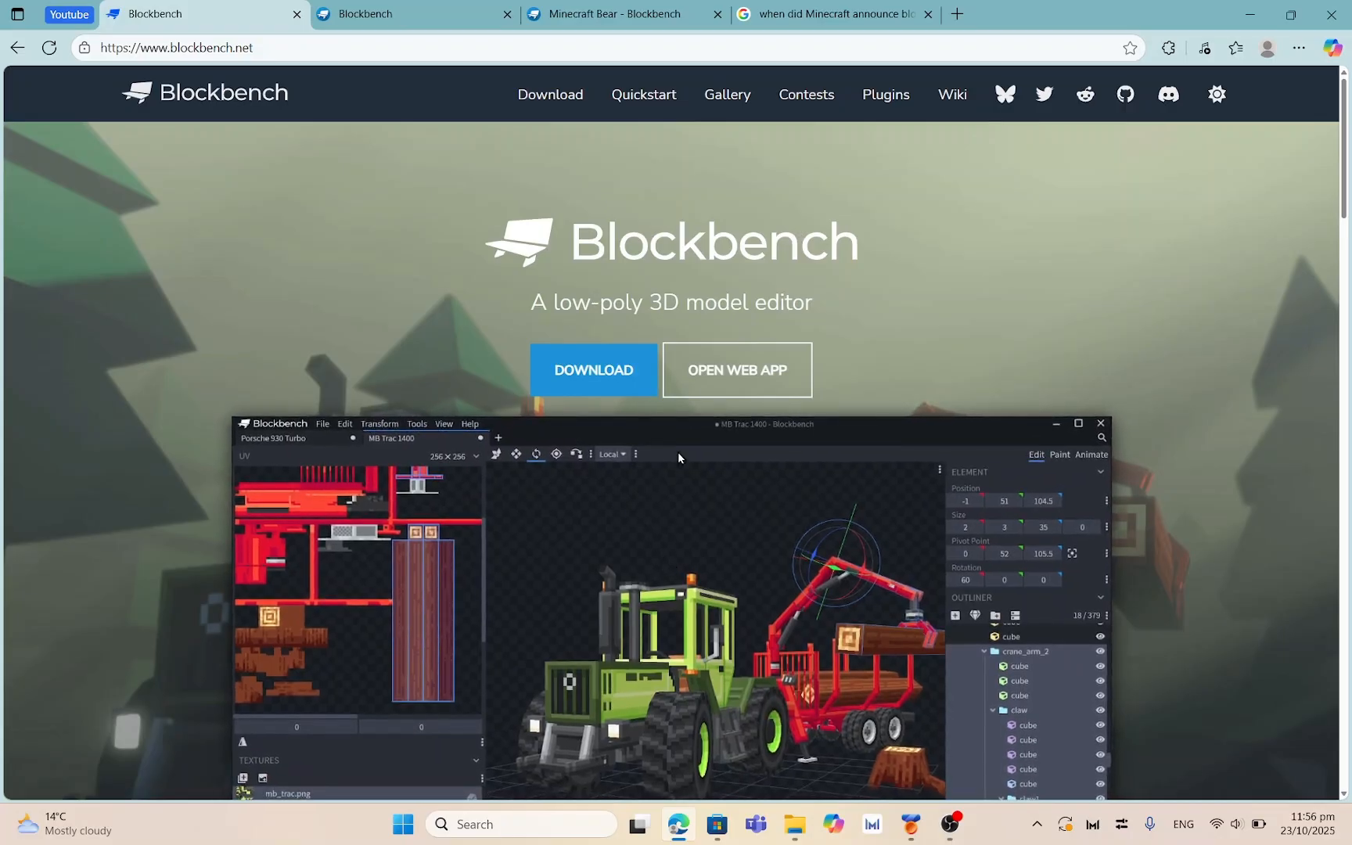
click(869, 11)
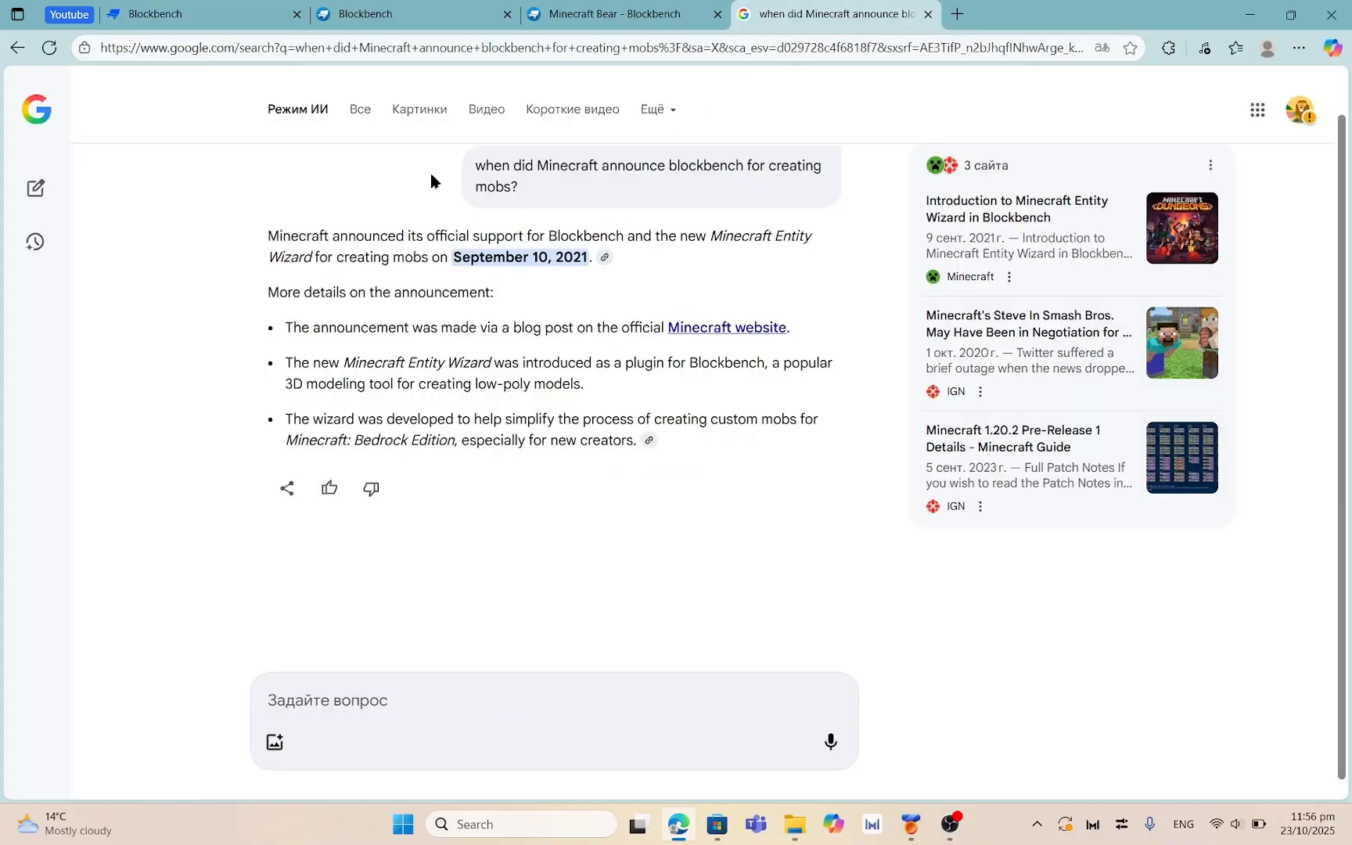
Search Google again for 'blockbench' and open the official blockbench.net homepage
click(360, 110)
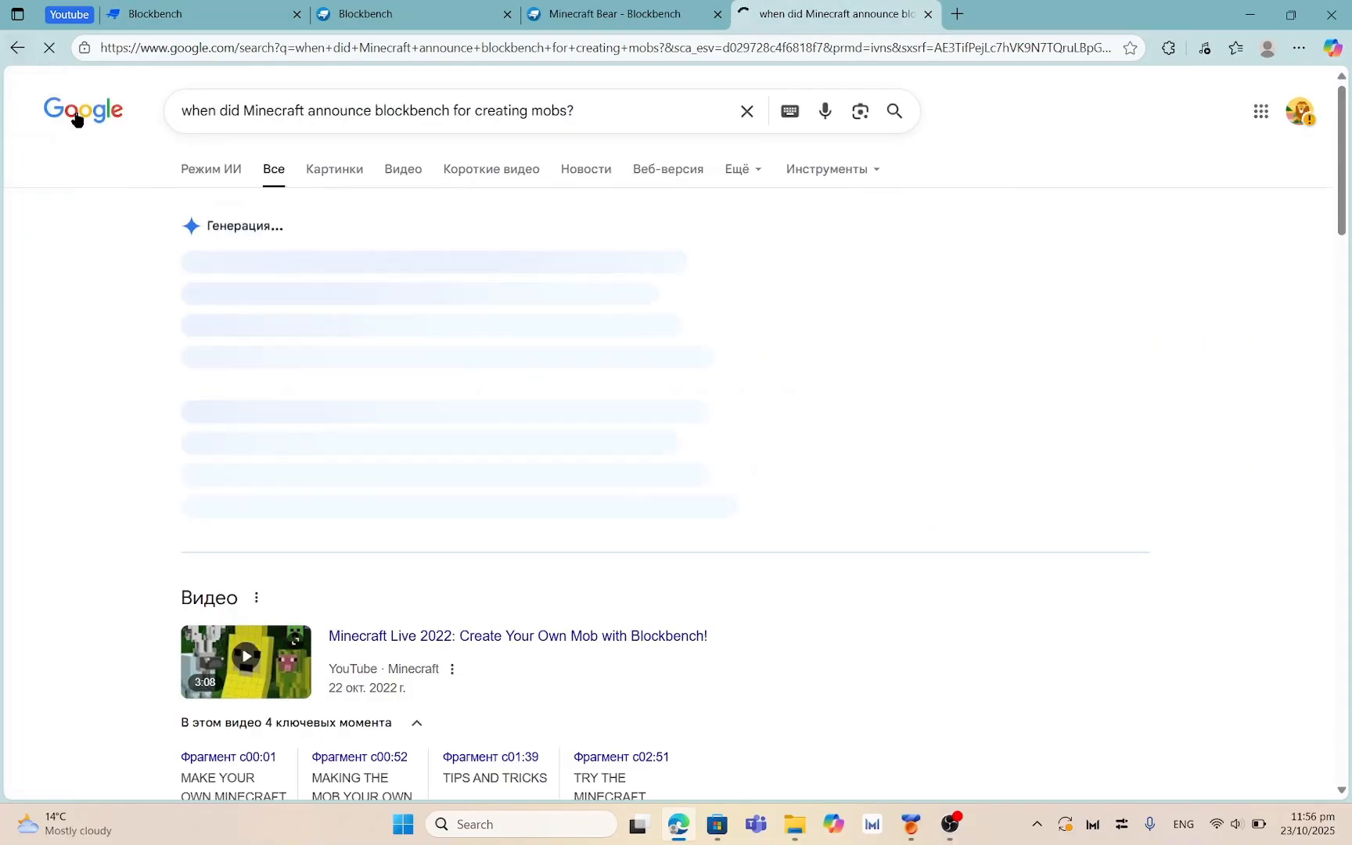
click(748, 110)
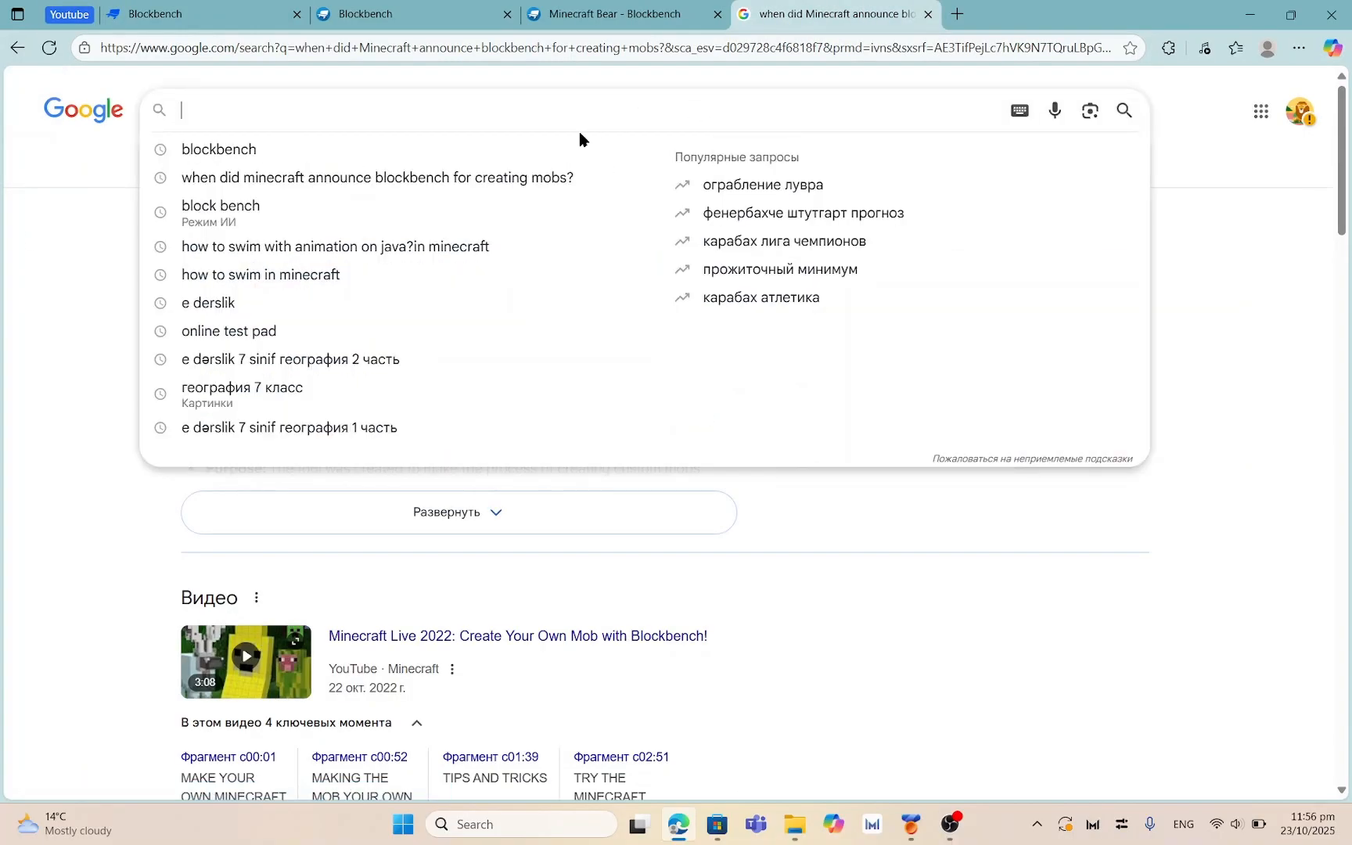
click(211, 147)
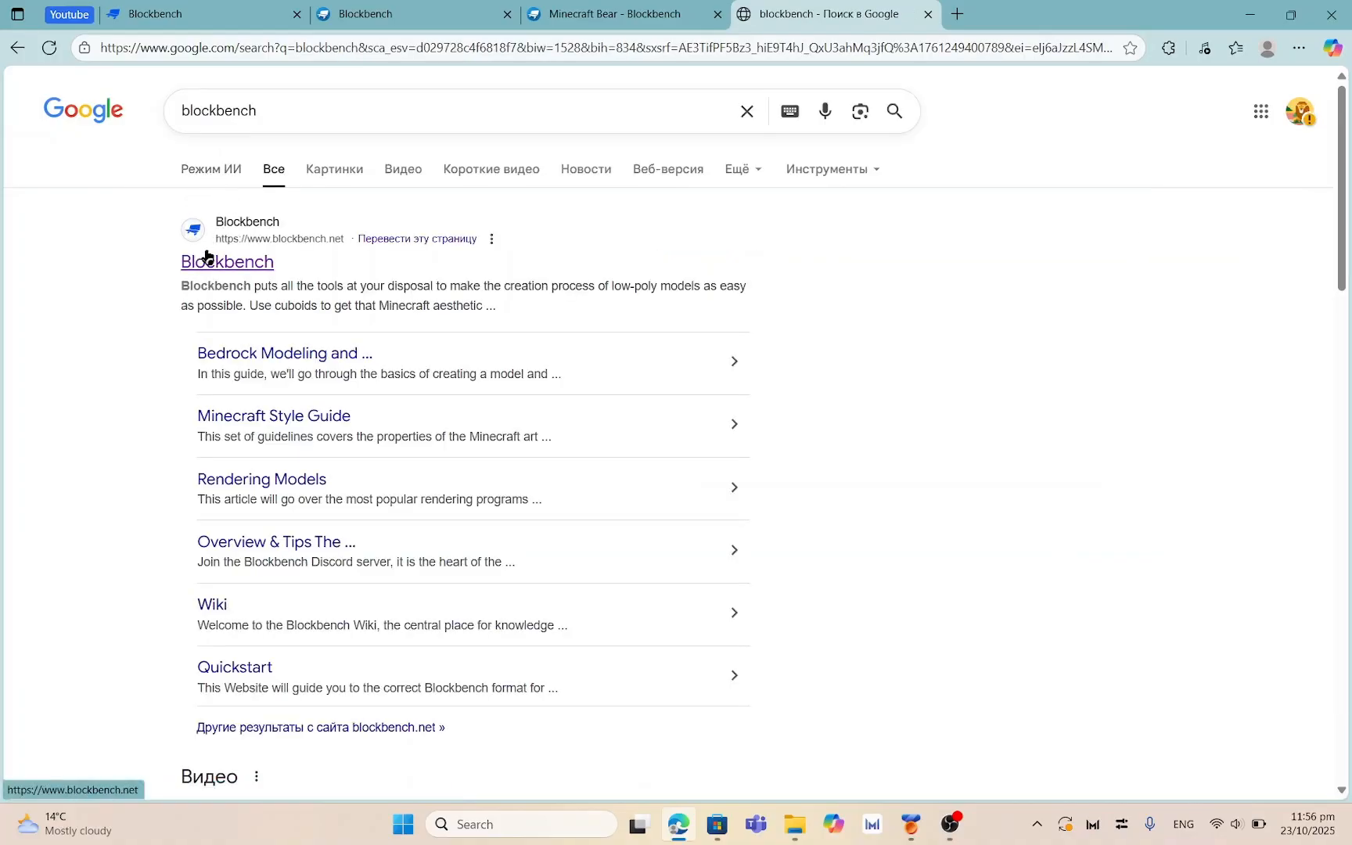
click(213, 261)
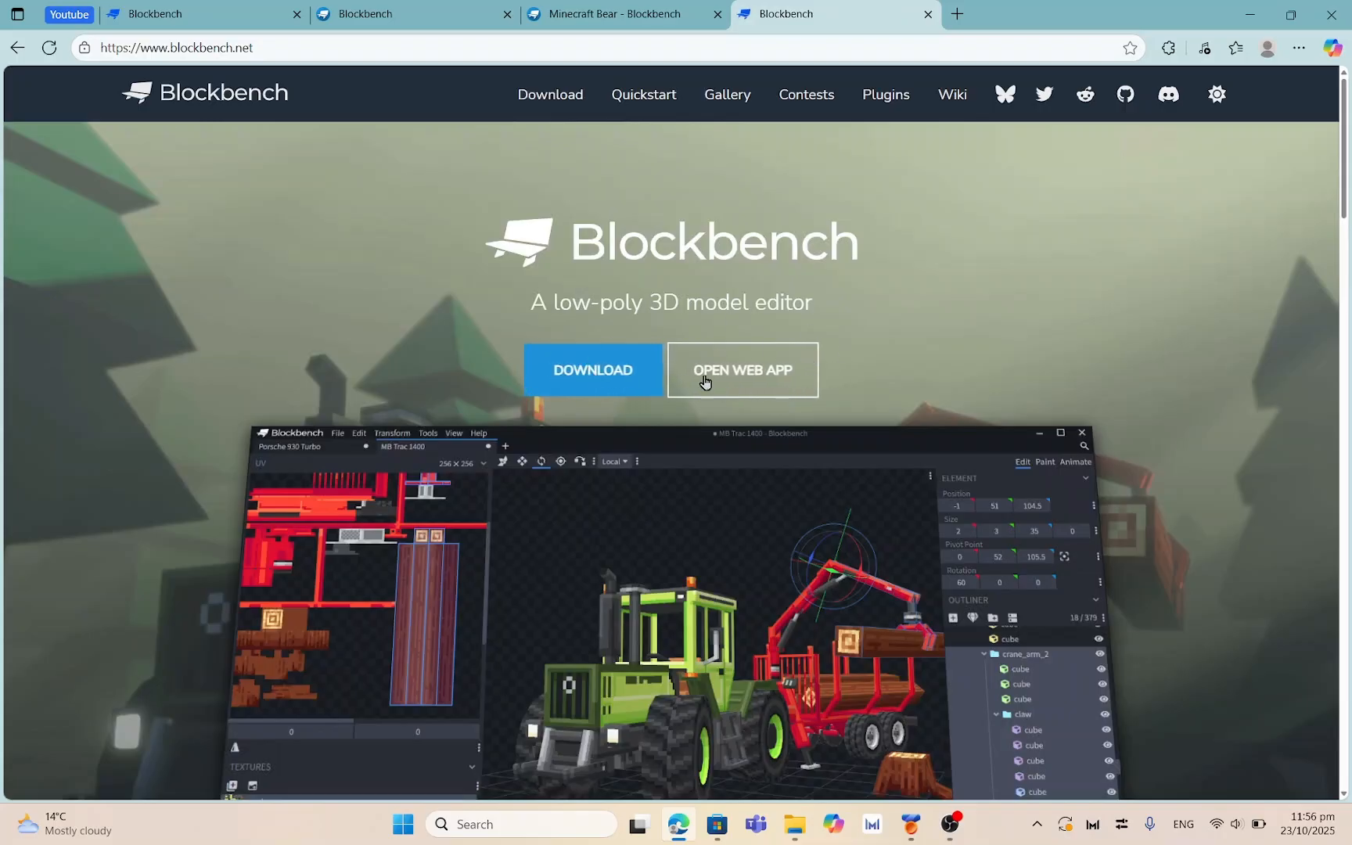
Launch the Blockbench web app and scroll through its start screen
click(743, 379)
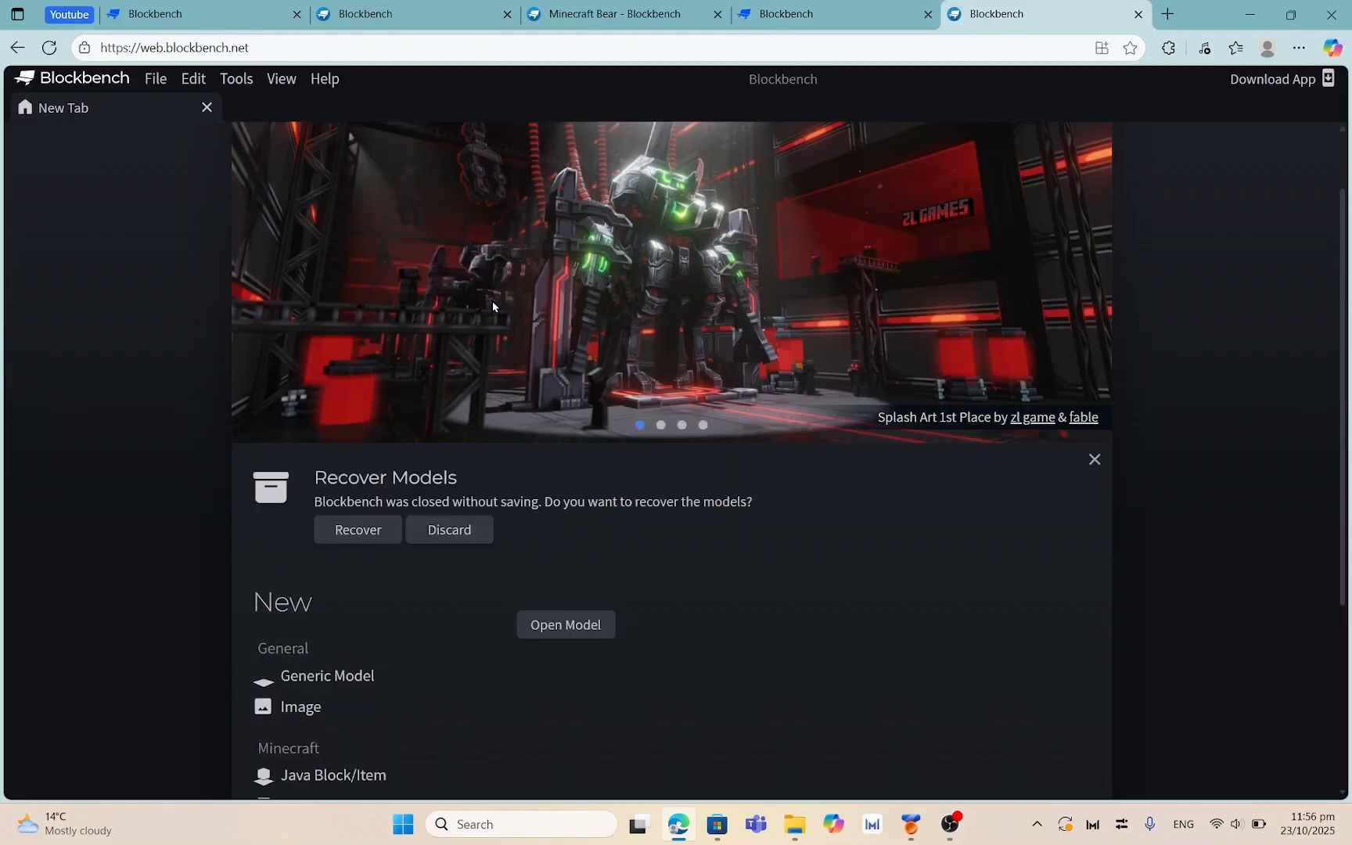
scroll(493, 307, down, 4)
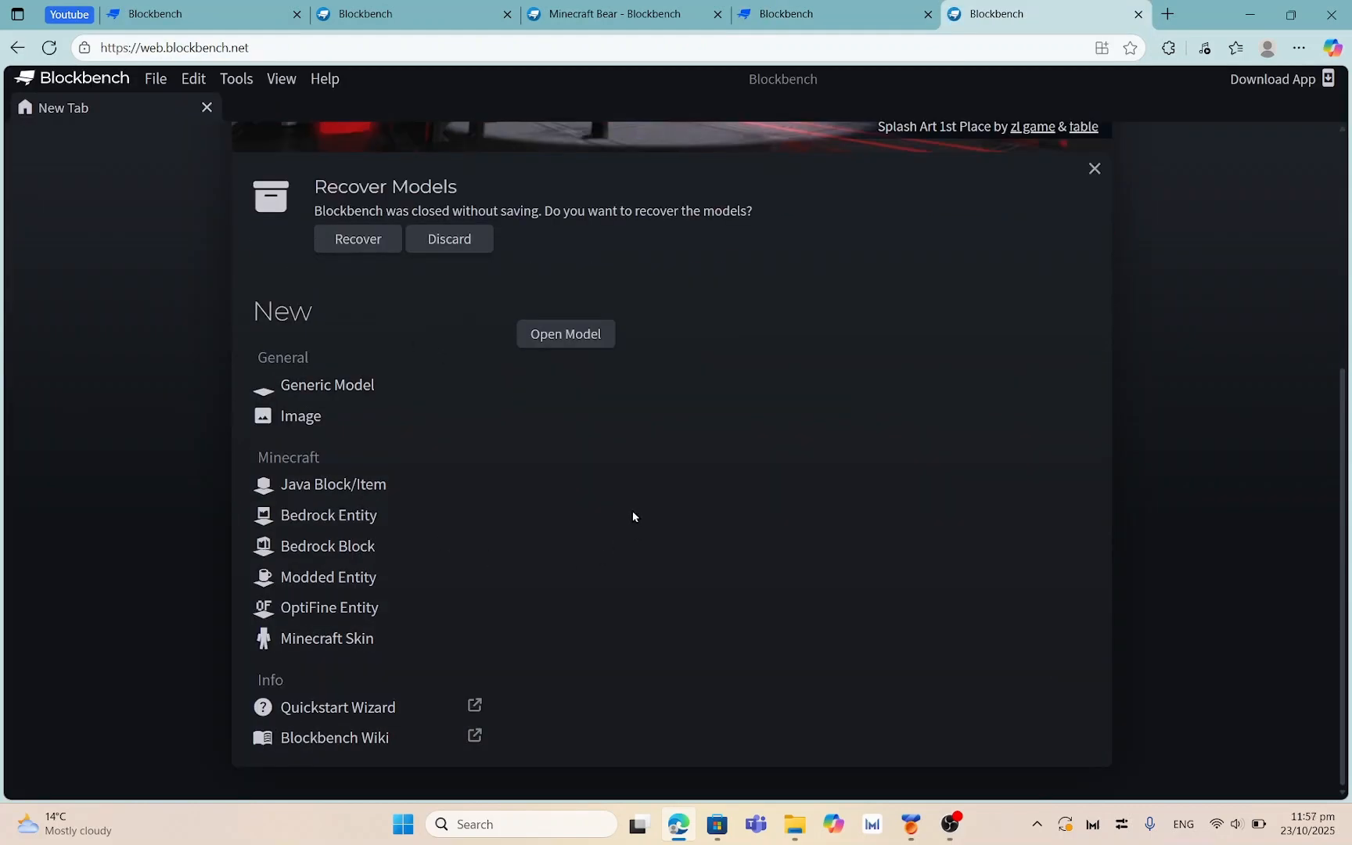
scroll(630, 284, up, 5)
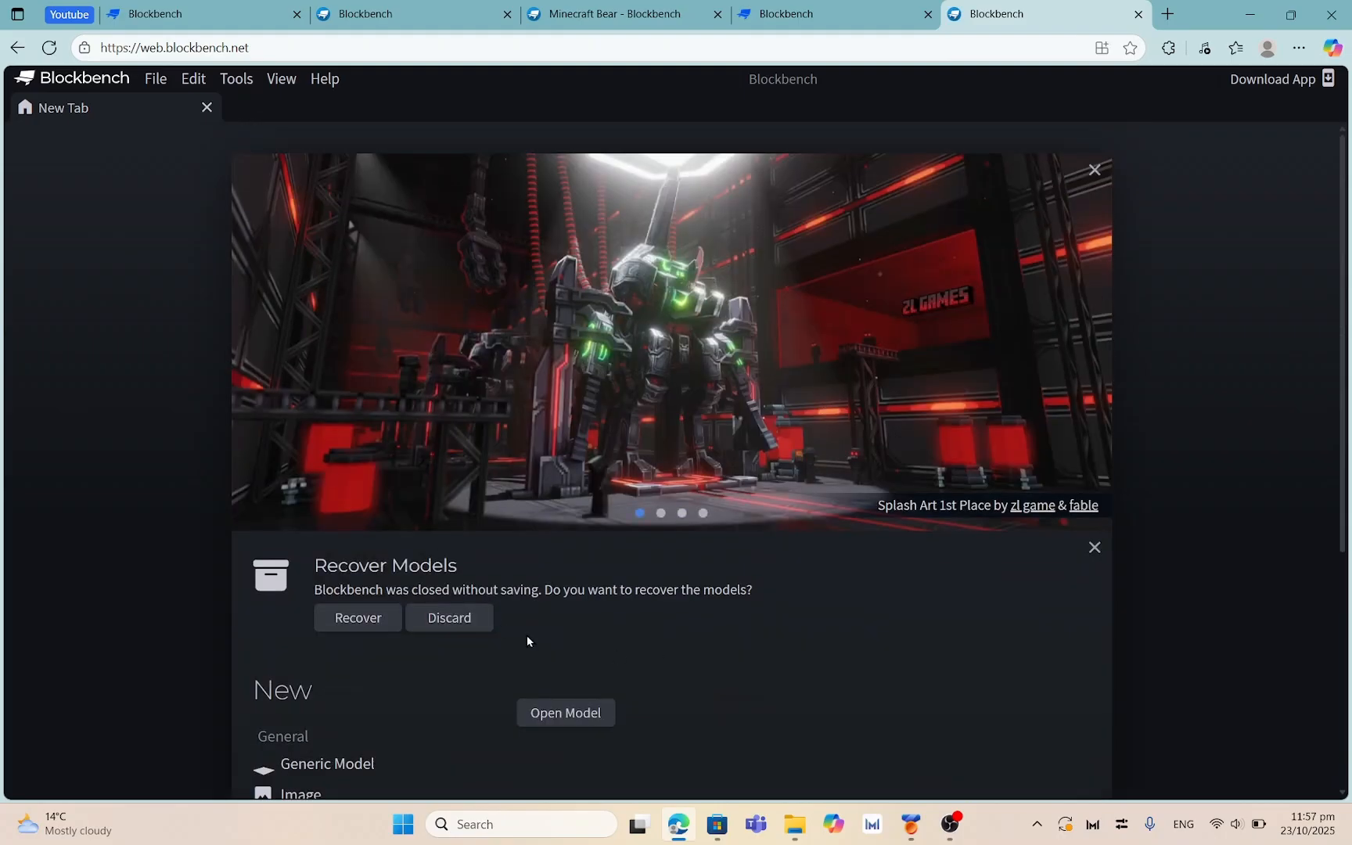
scroll(548, 579, down, 5)
scroll(537, 553, up, 4)
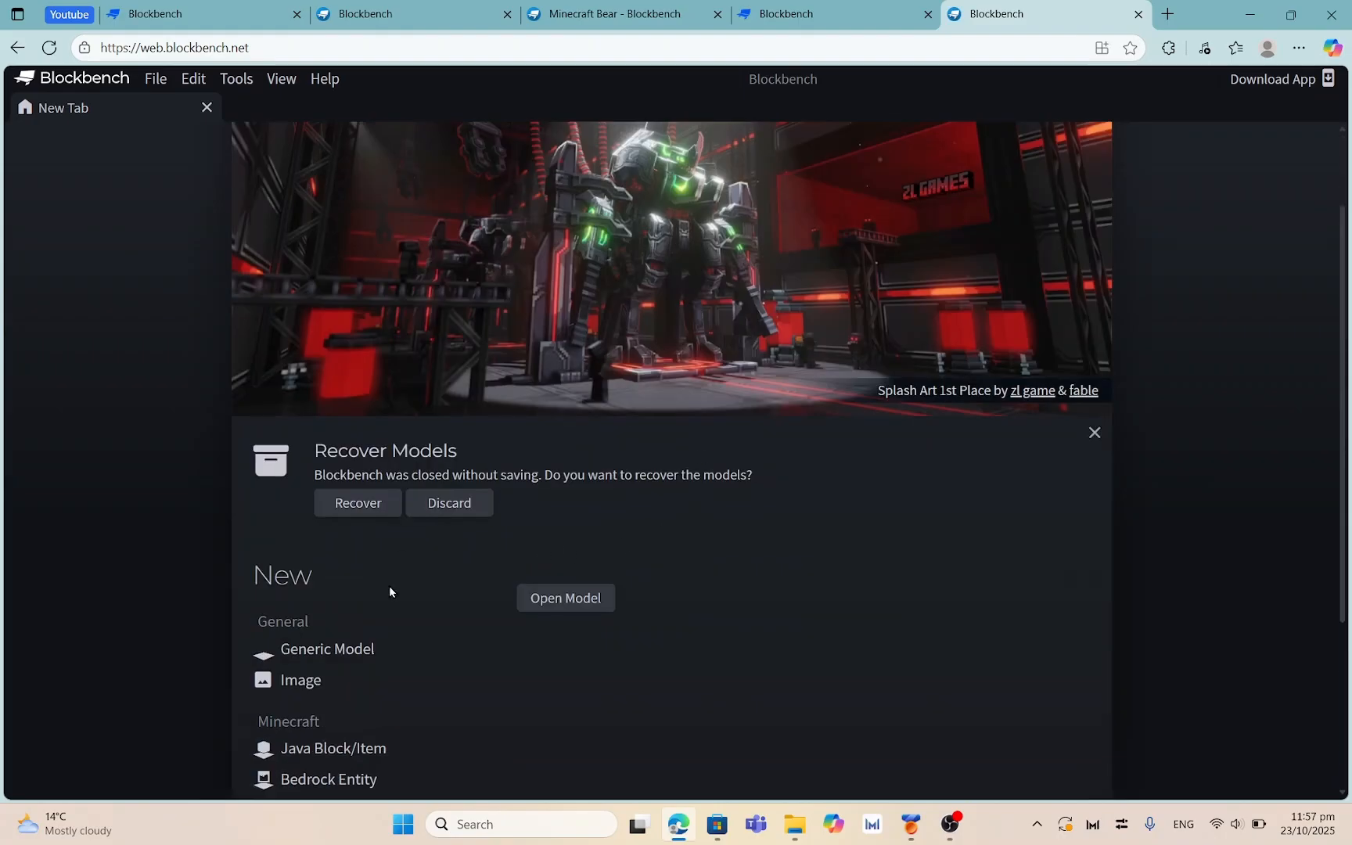
scroll(390, 591, down, 4)
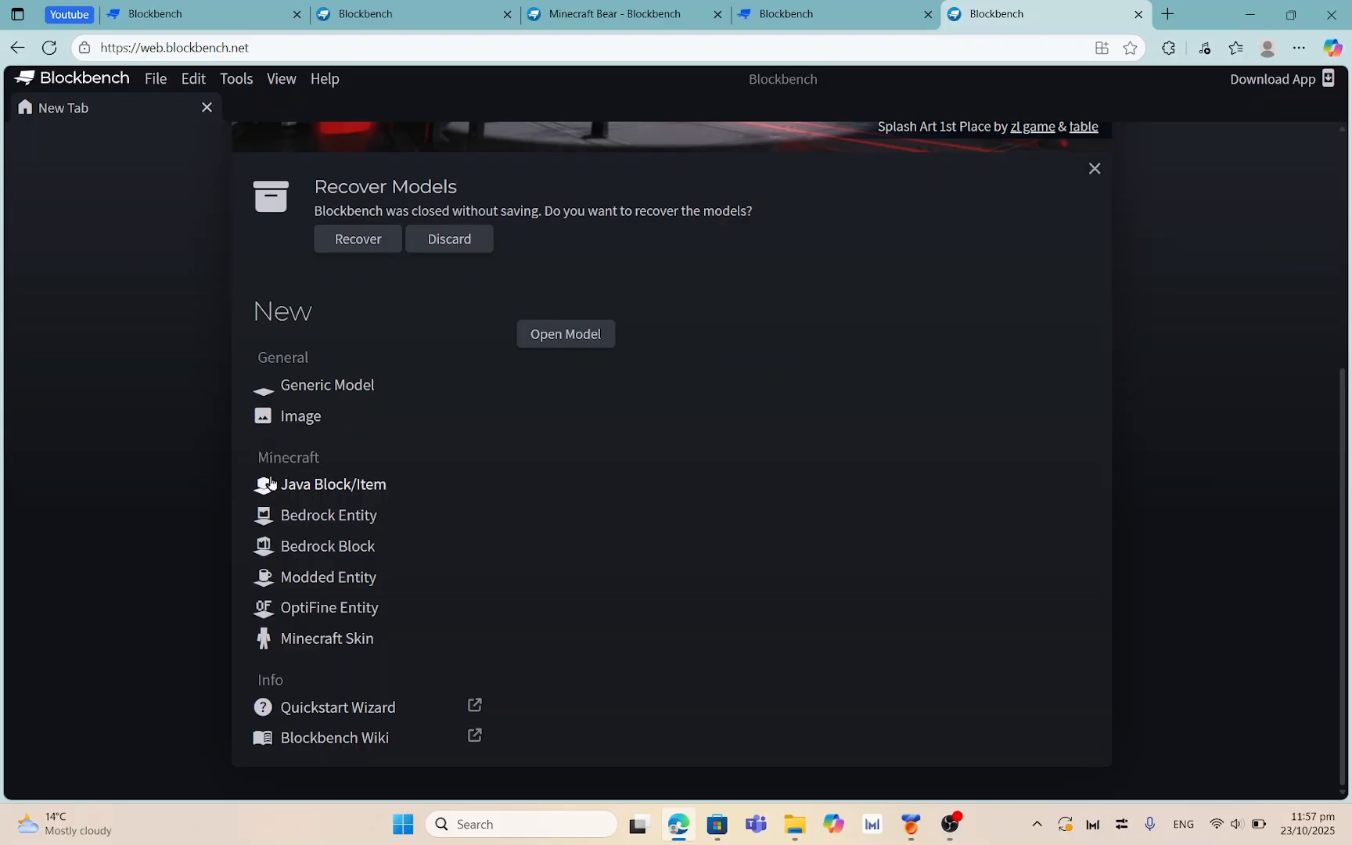
Preview the Java Block/Item, Bedrock Entity and Bedrock Block formats, then choose Generic Model
click(324, 488)
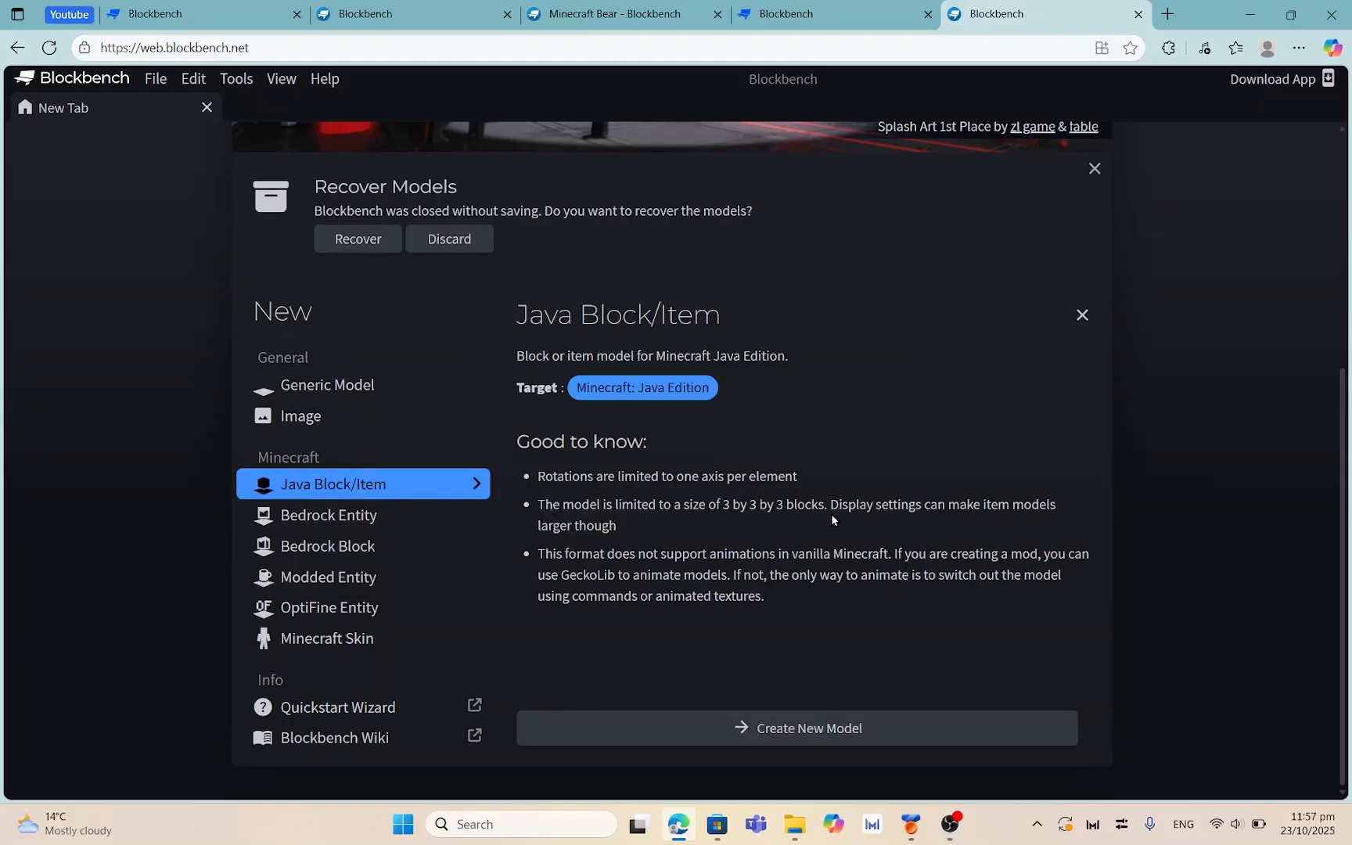
click(306, 523)
click(346, 556)
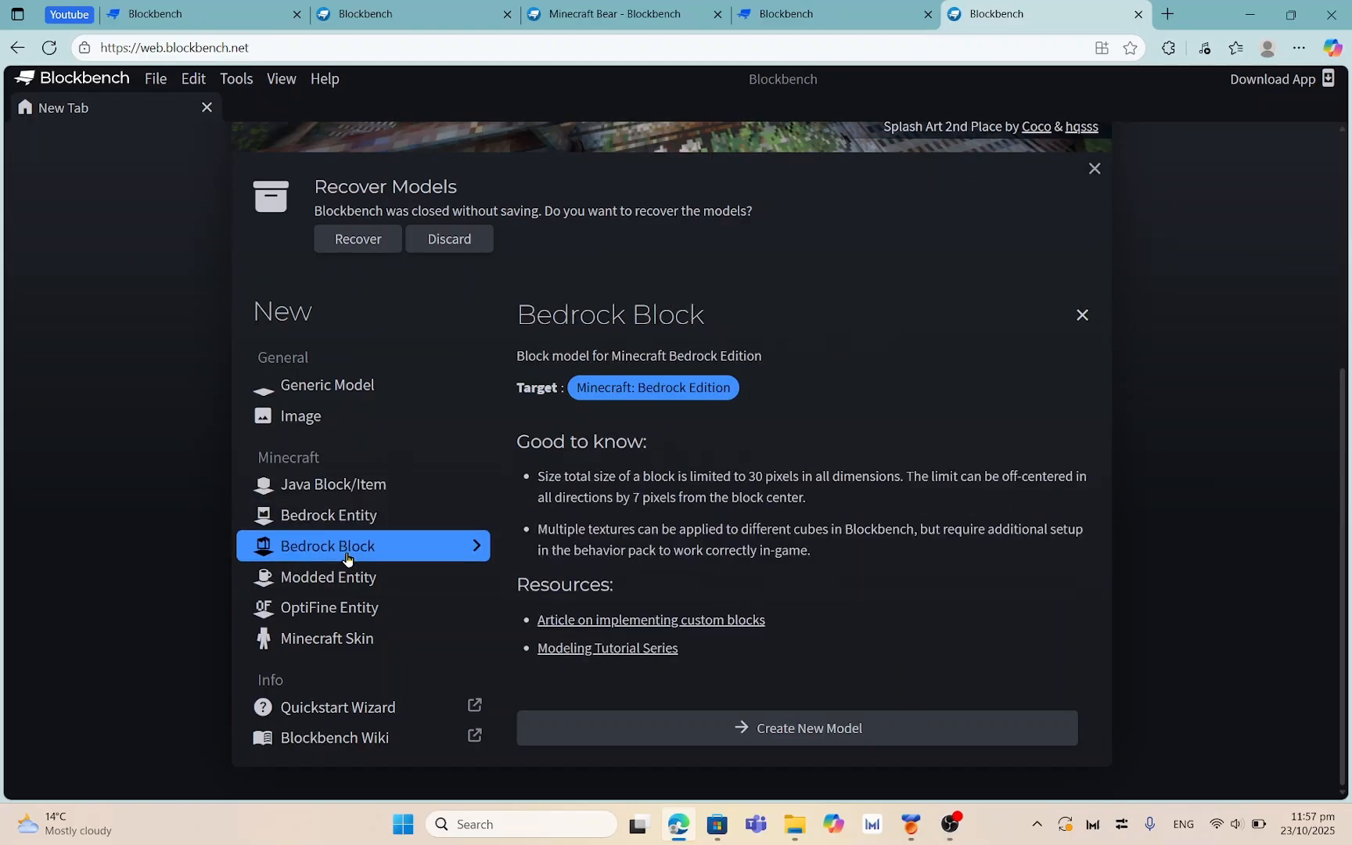
click(330, 515)
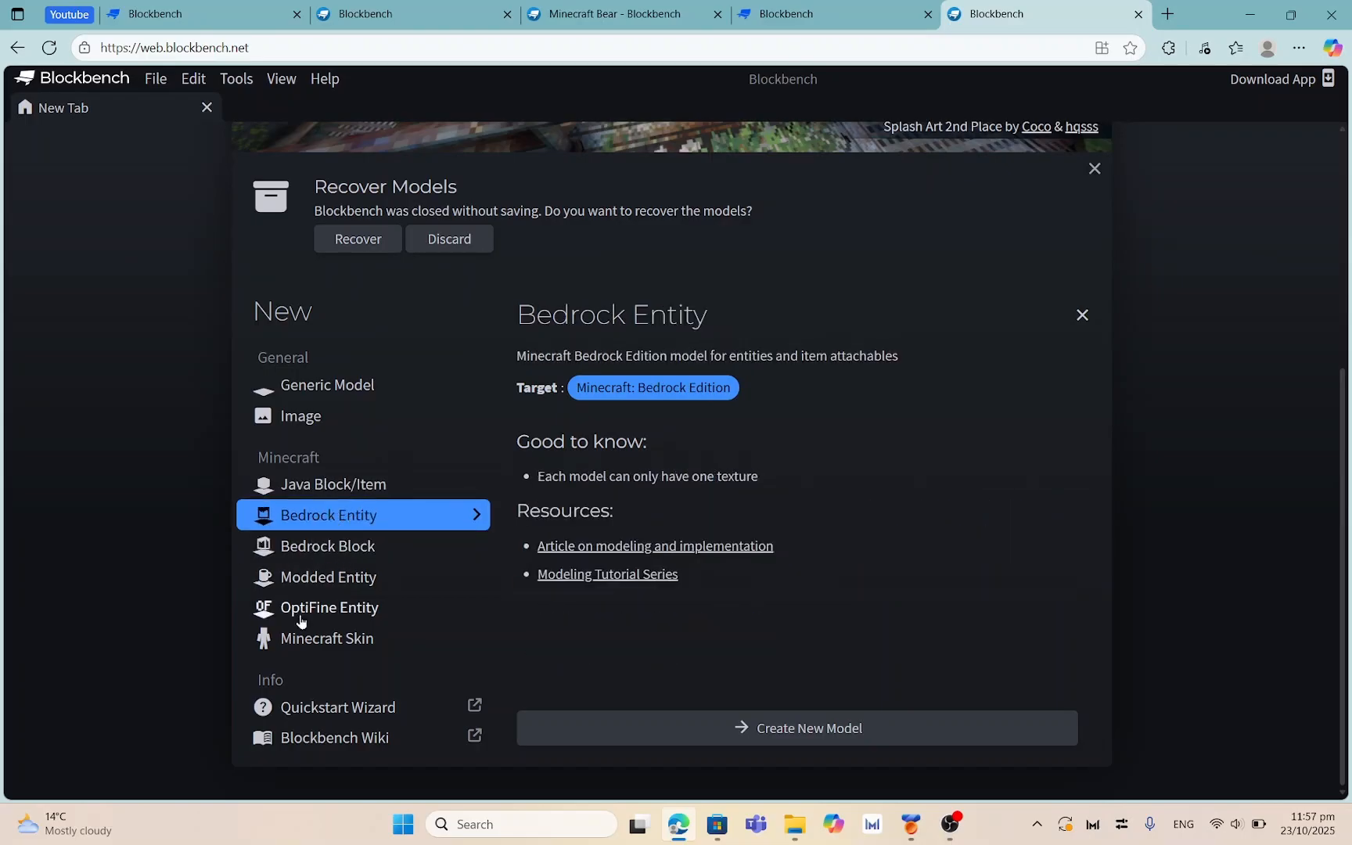
click(274, 382)
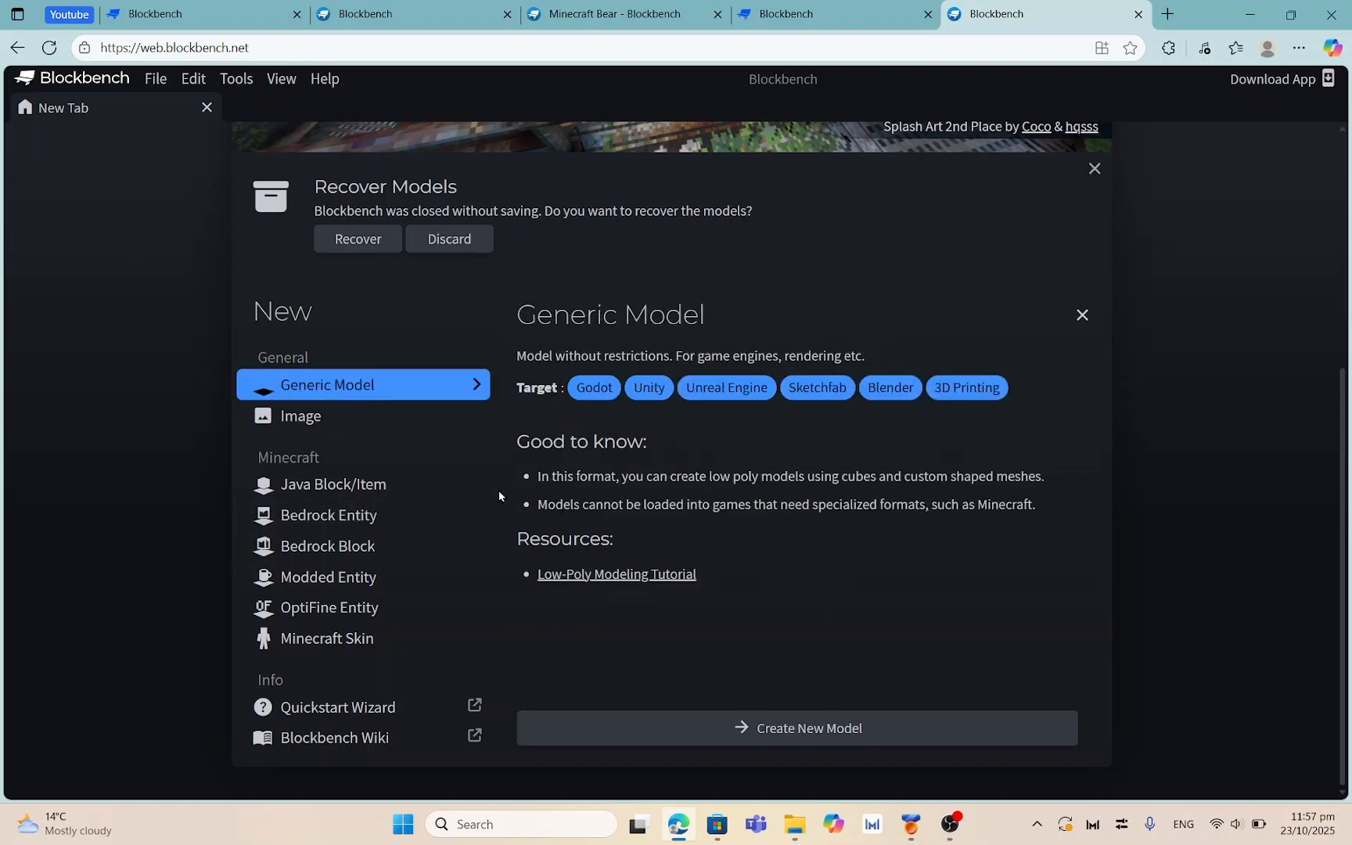
scroll(517, 506, up, 5)
scroll(486, 493, down, 3)
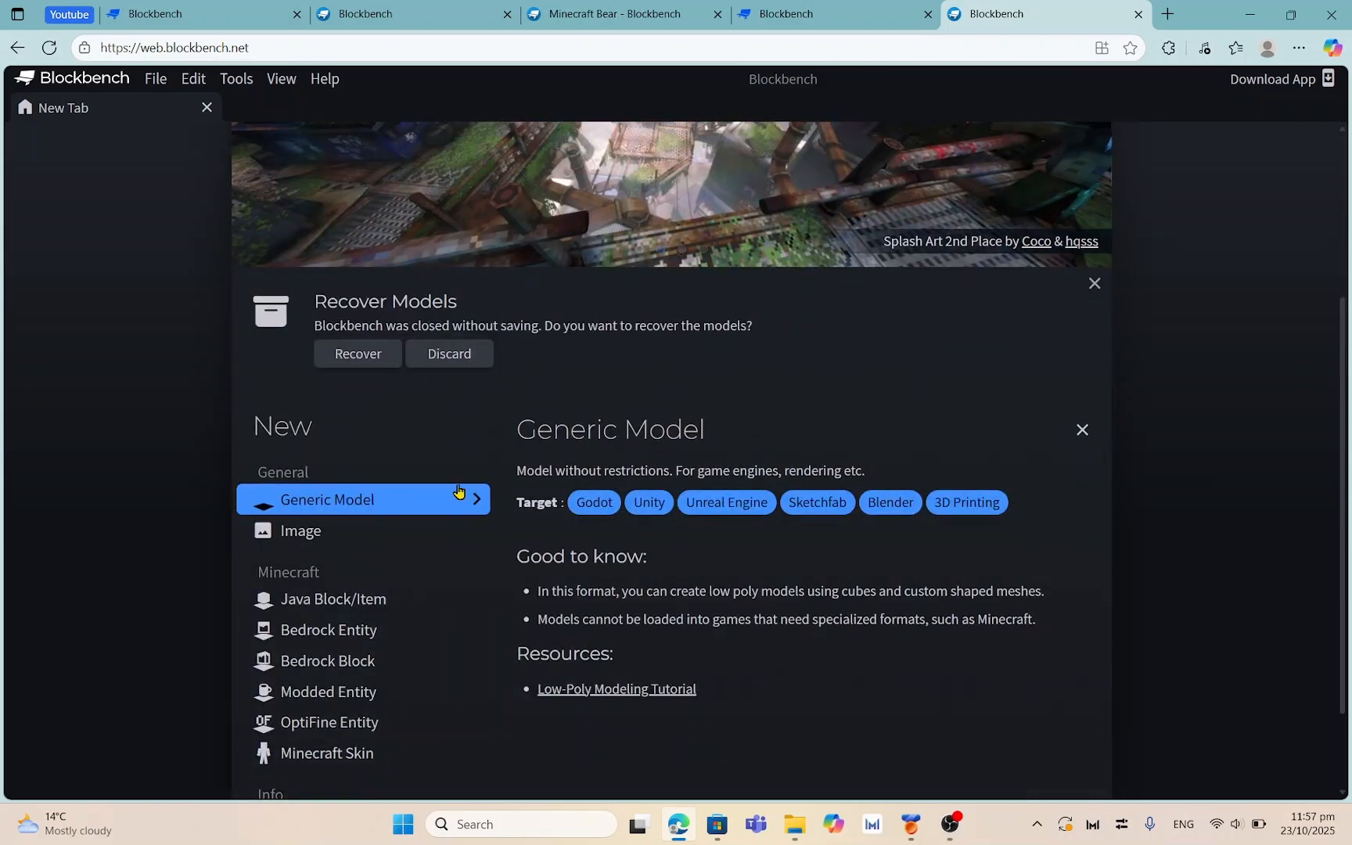
scroll(352, 485, down, 2)
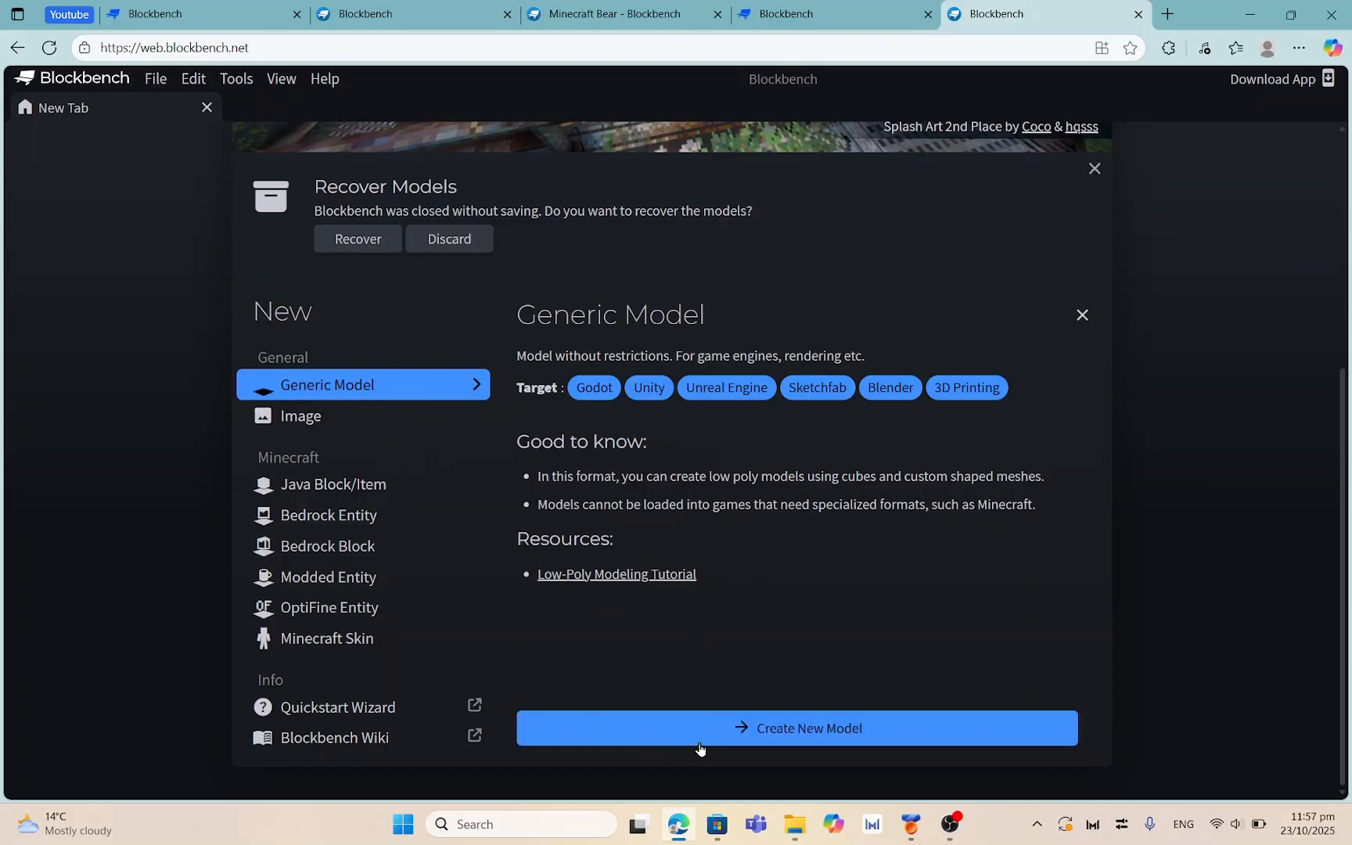
Name the new Generic Model project 'Tutorial File' and confirm its settings
click(799, 727)
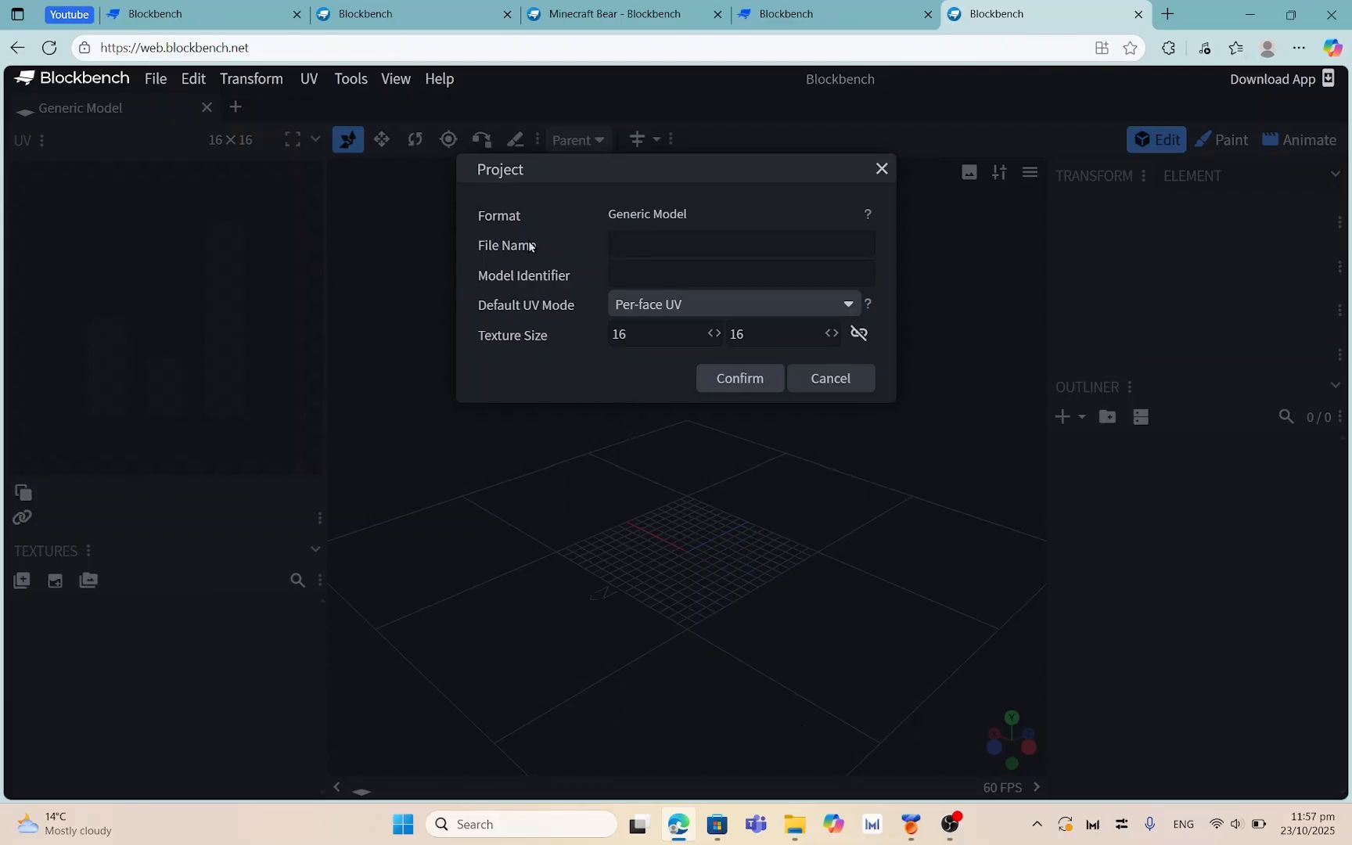
click(642, 246)
text(T)
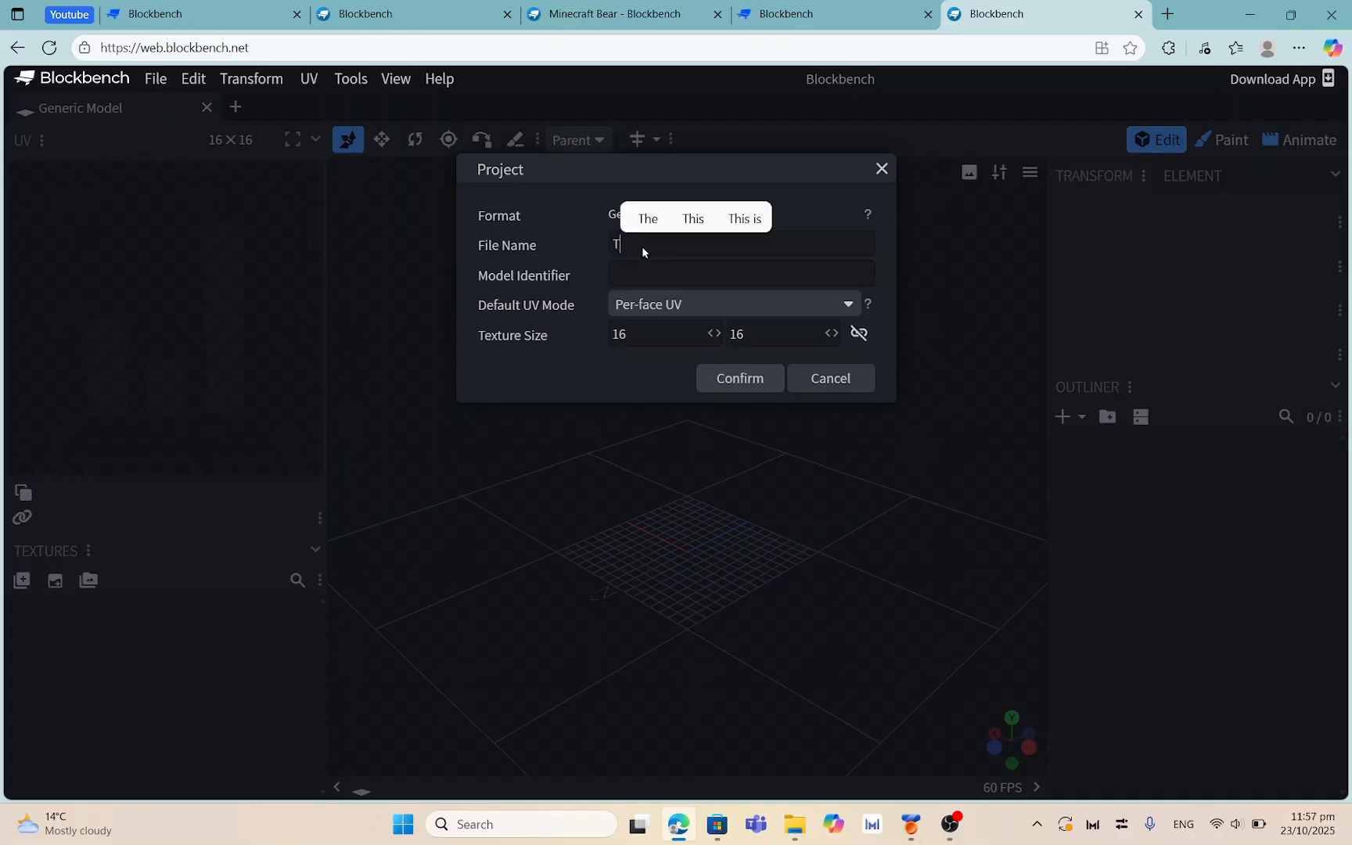
text(utorial FA)
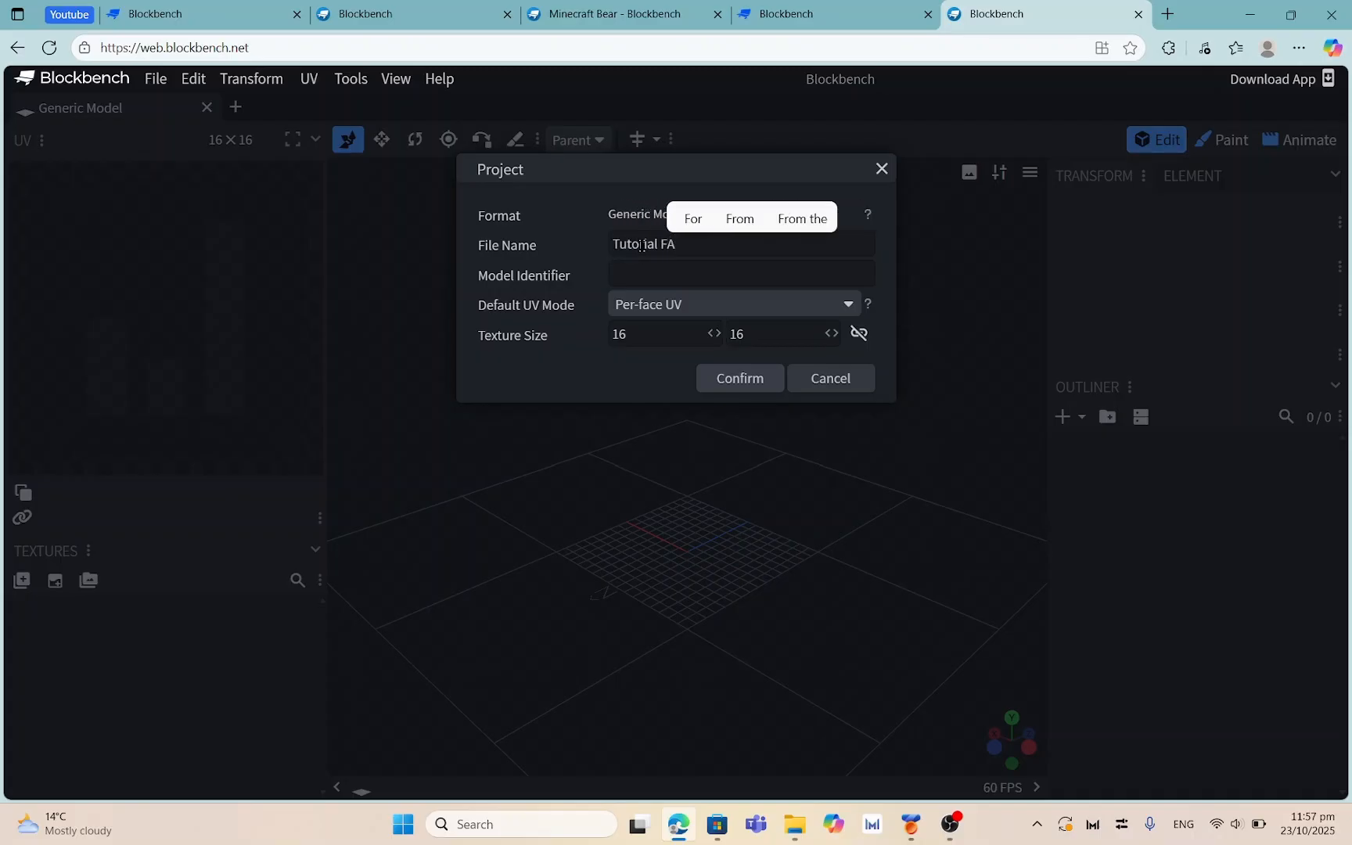
key(BackSpace)
text(ile)
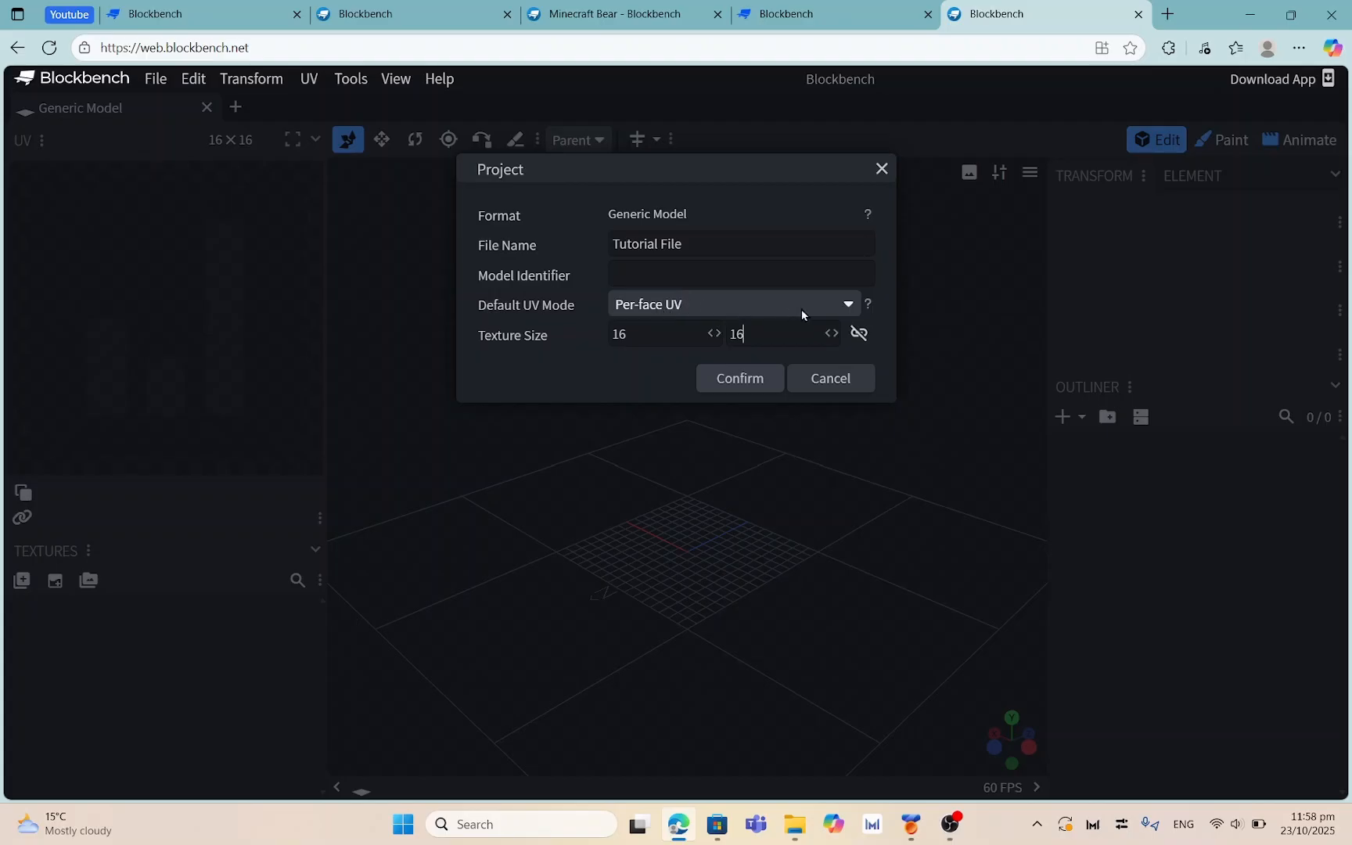
click(742, 379)
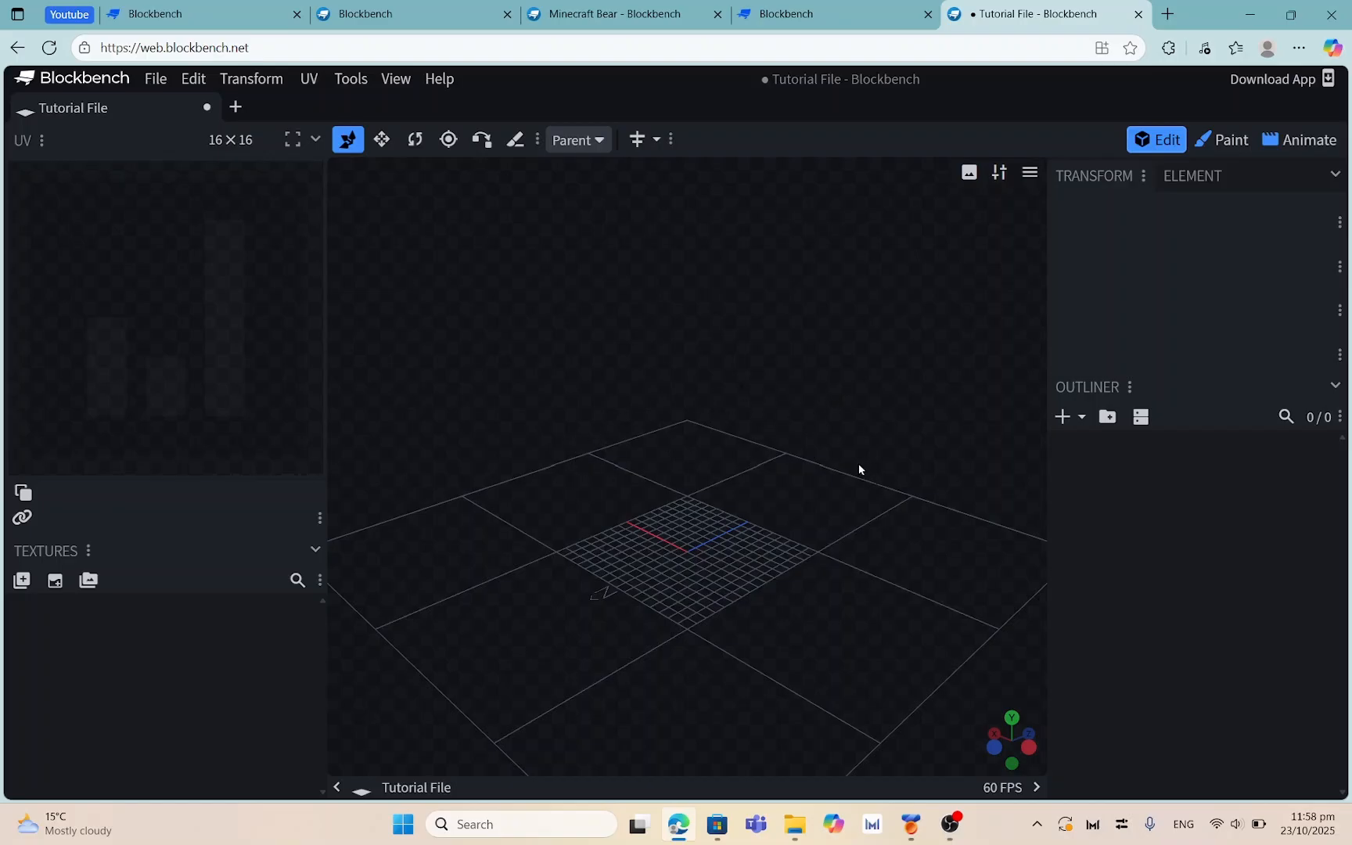
Orbit the empty grid through several angles, including top-down, then show the File menu
drag(861, 468, 820, 470)
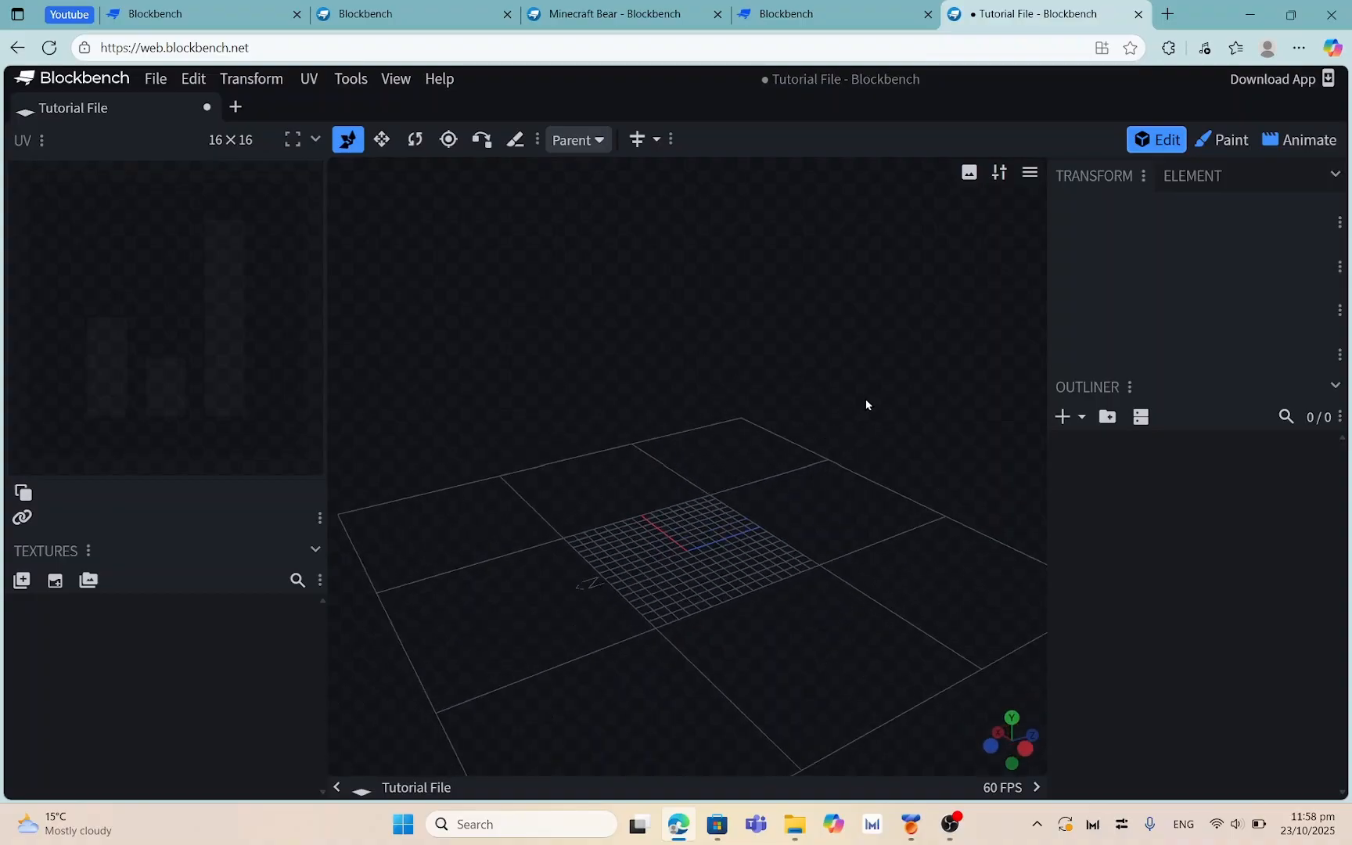
drag(912, 575, 707, 553)
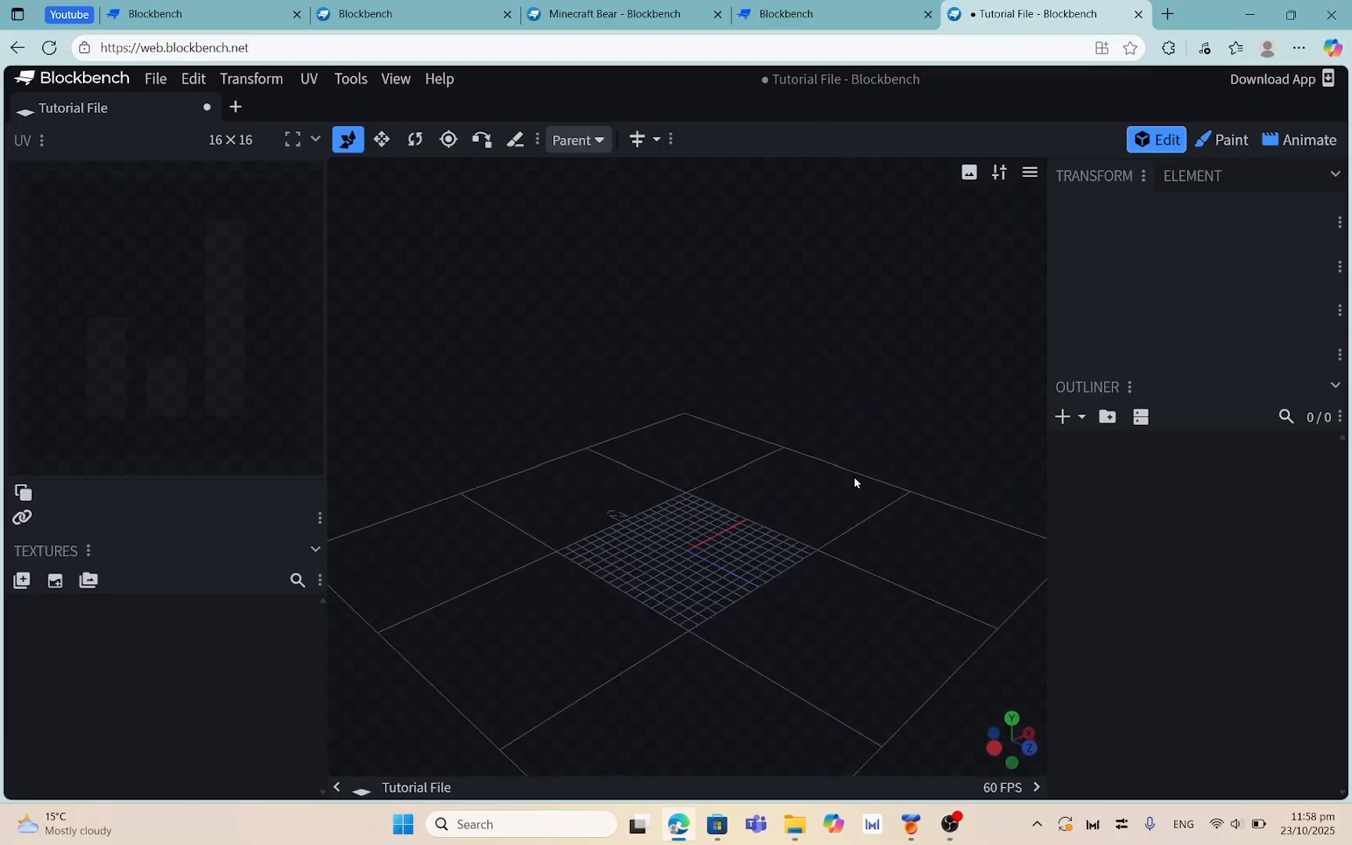
click(901, 568)
drag(918, 511, 657, 523)
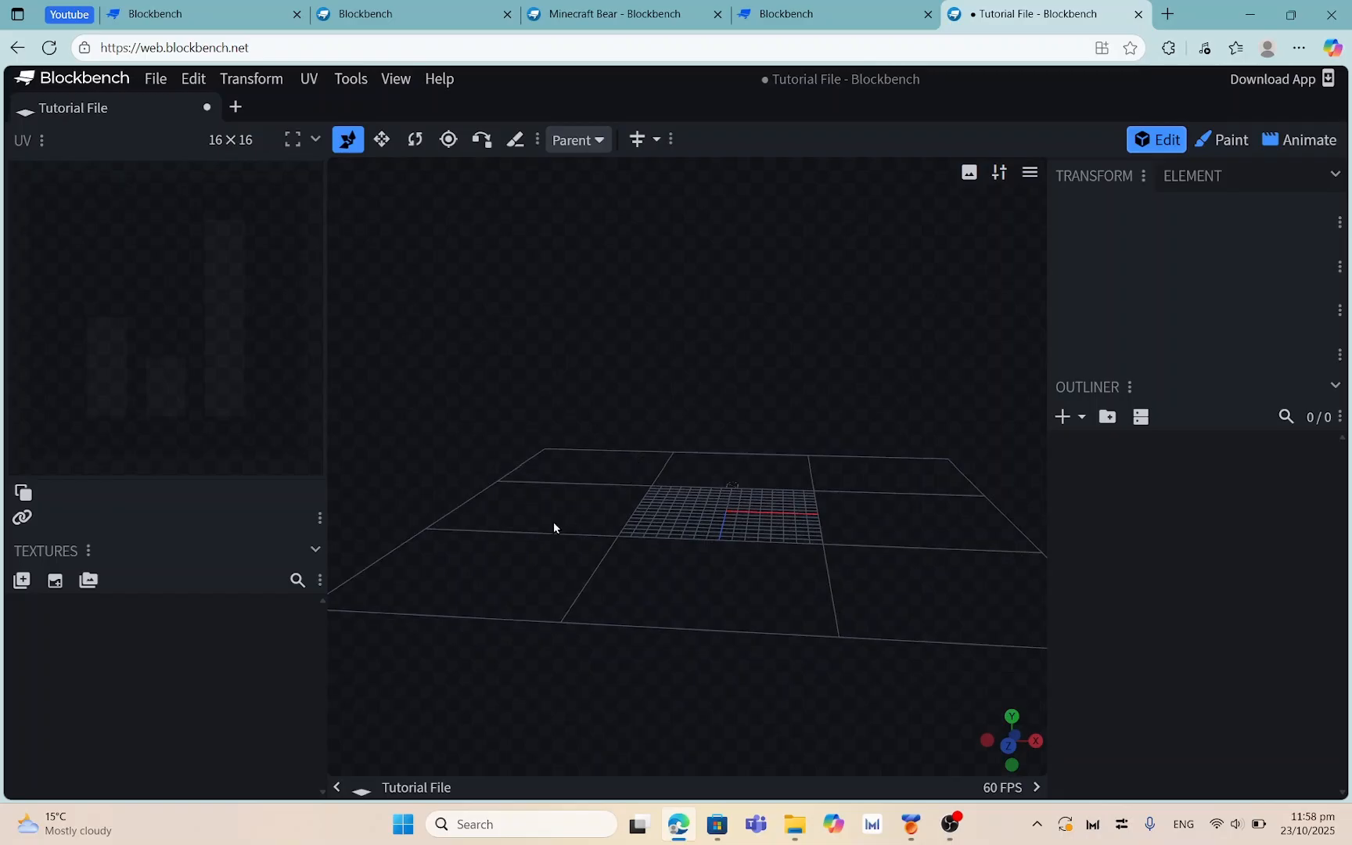
drag(609, 374, 558, 441)
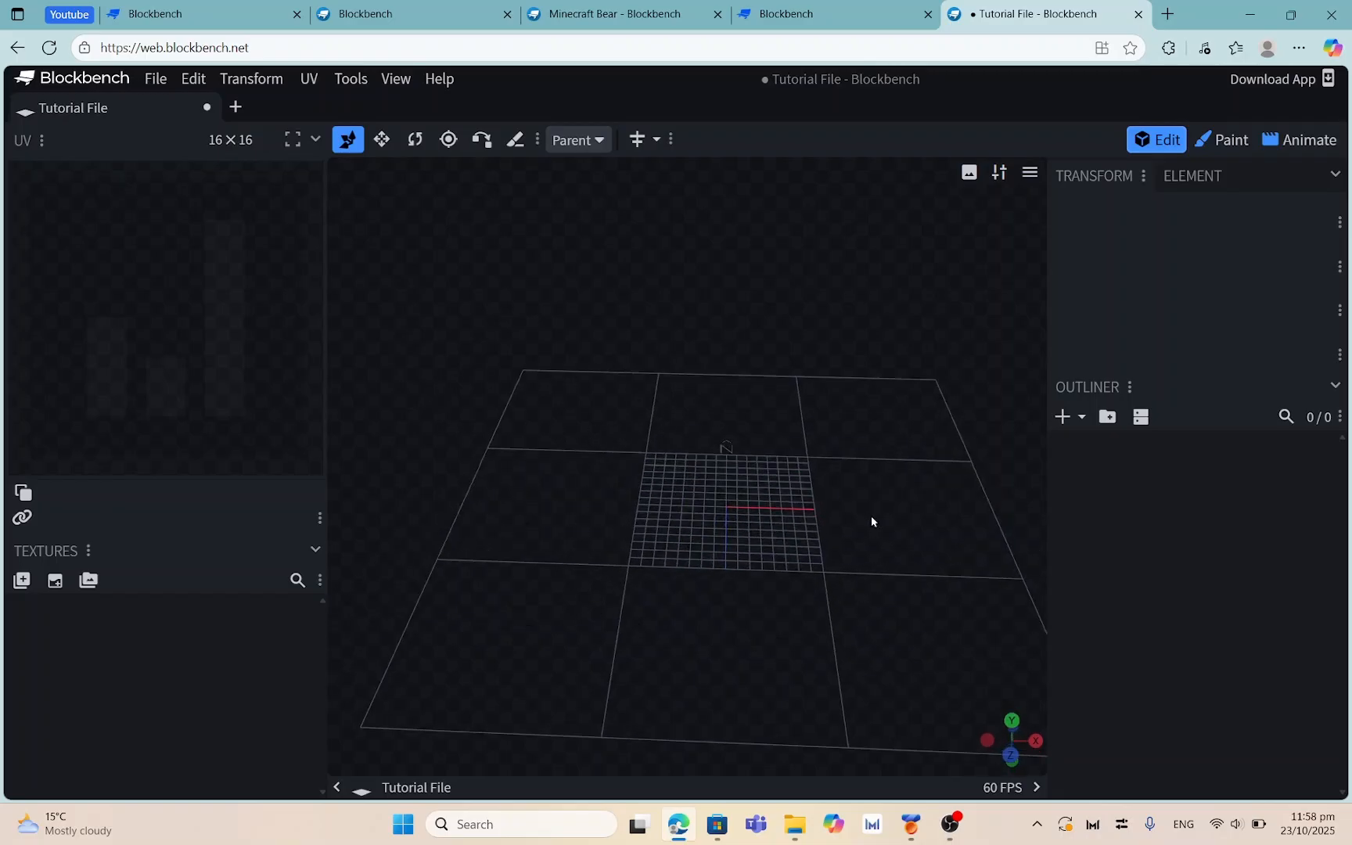
drag(674, 593, 605, 497)
drag(615, 531, 616, 554)
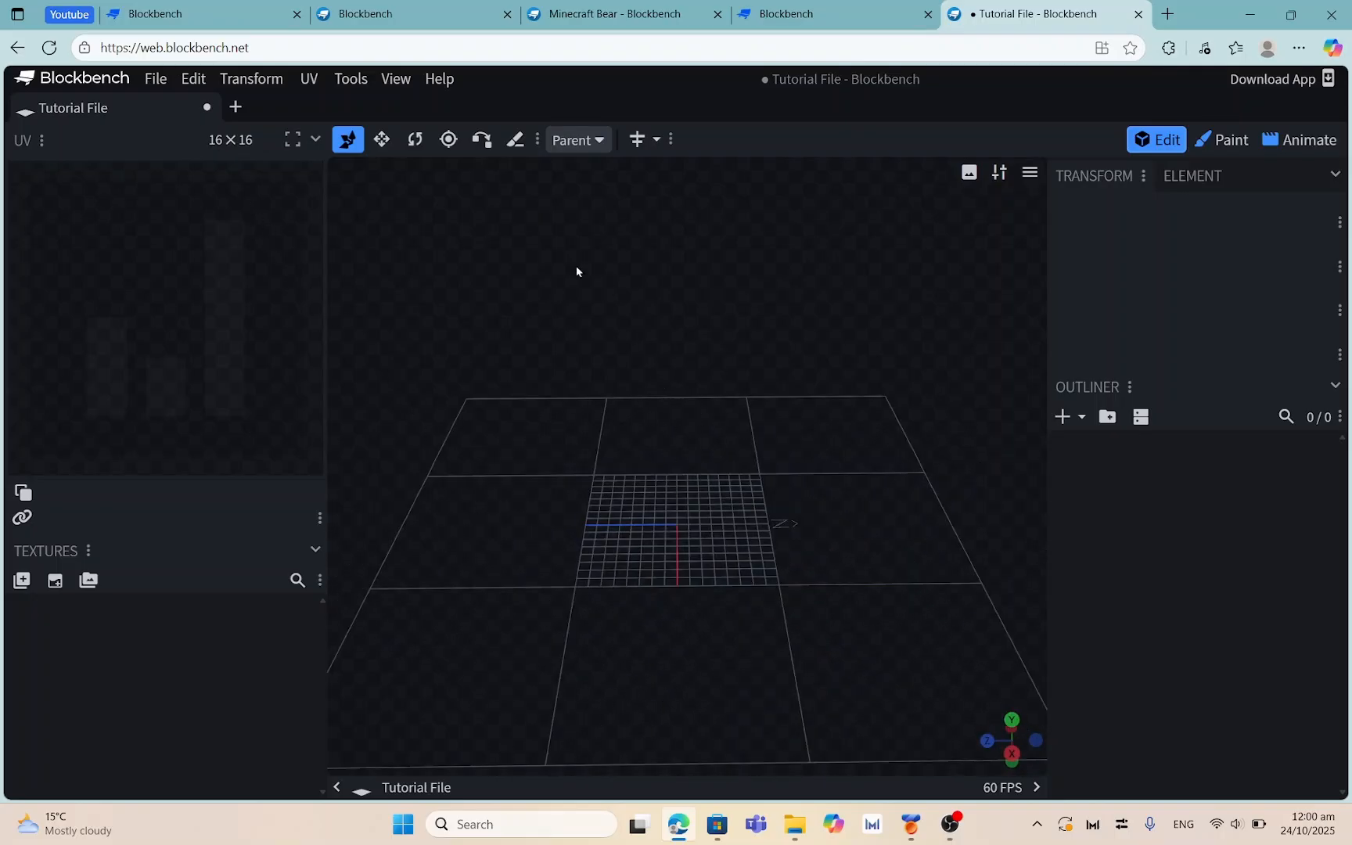
click(158, 80)
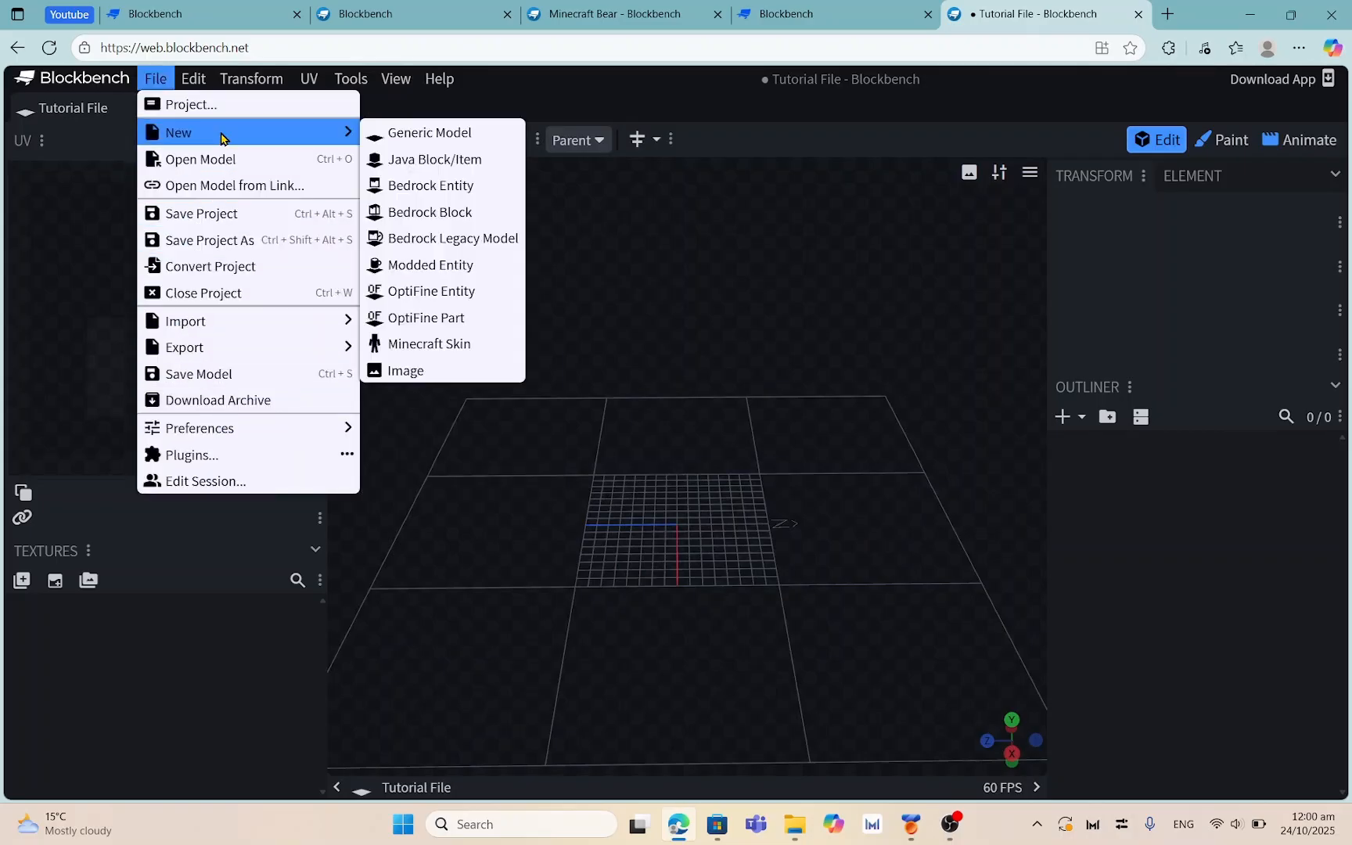
Close the File menu unused and orbit the empty grid to a lower diagonal angle
mouse_move(219, 437)
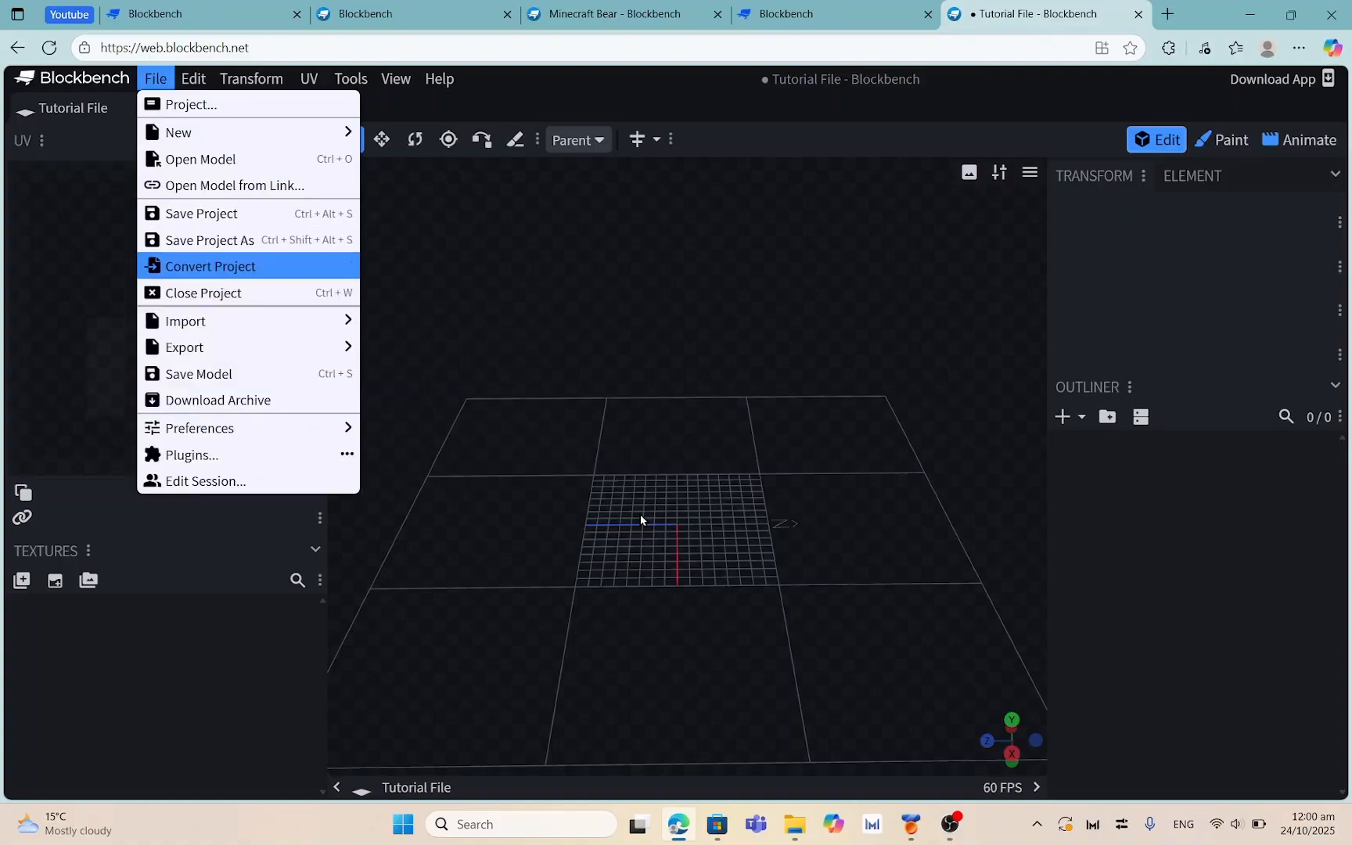
click(1093, 451)
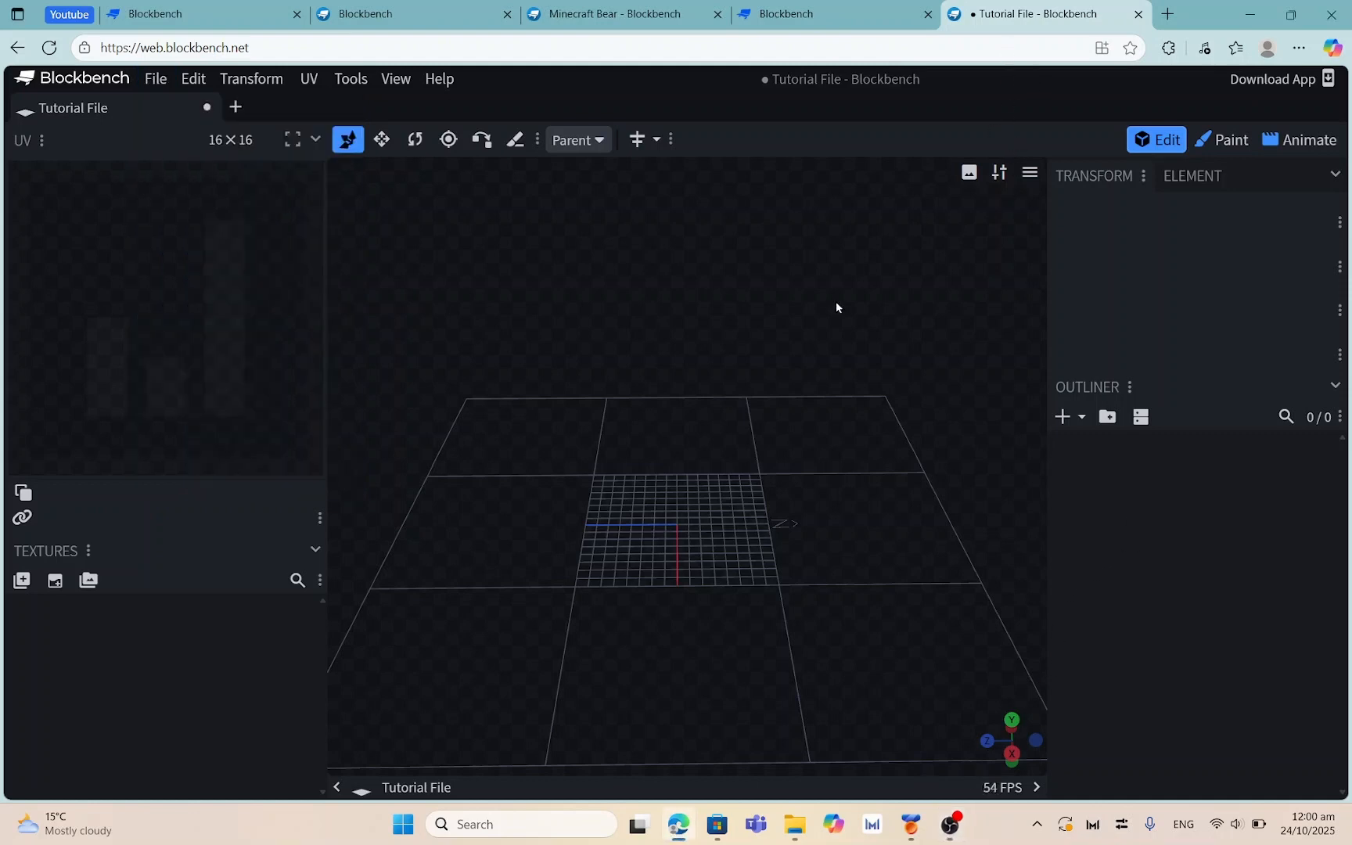
drag(601, 523, 476, 365)
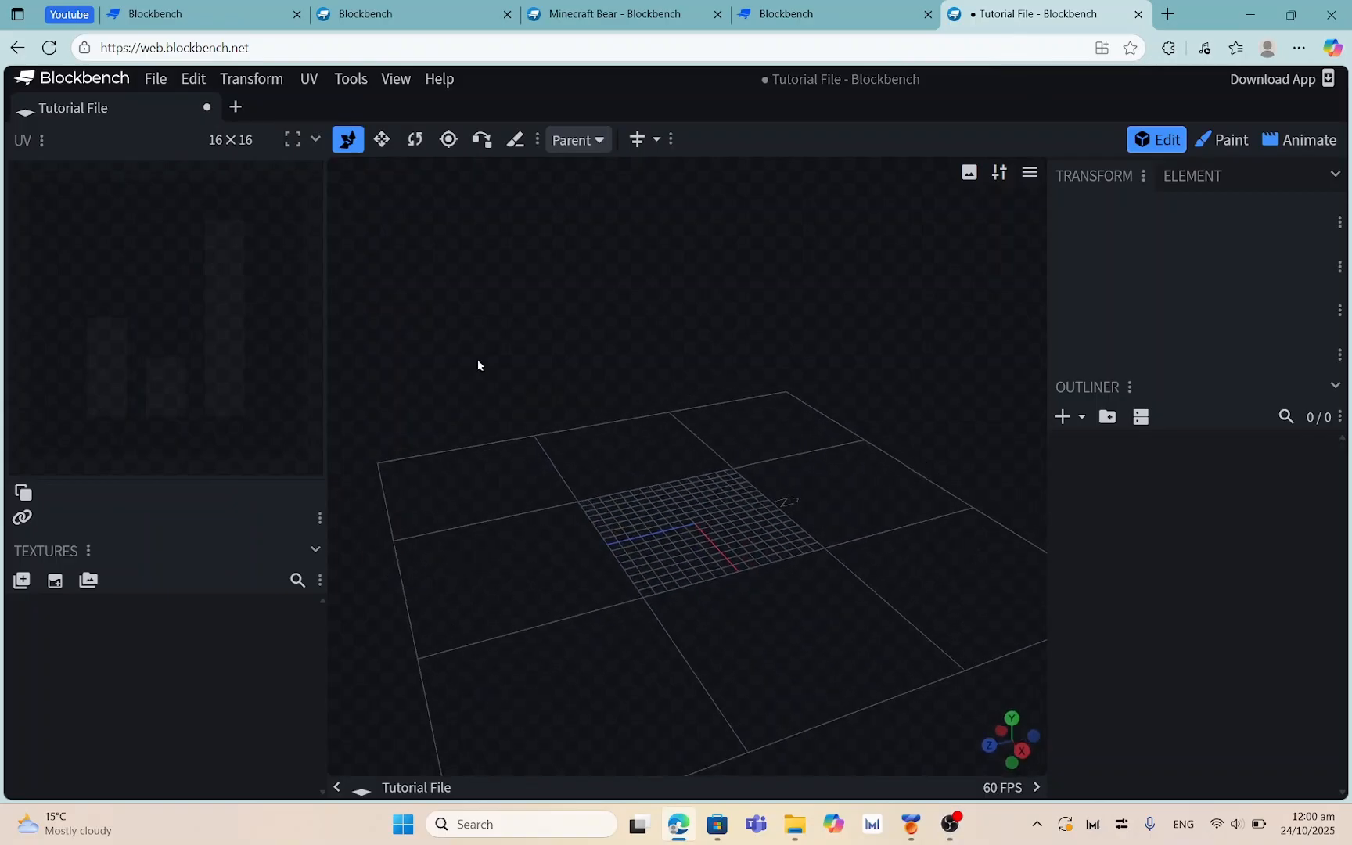
right_click(476, 365)
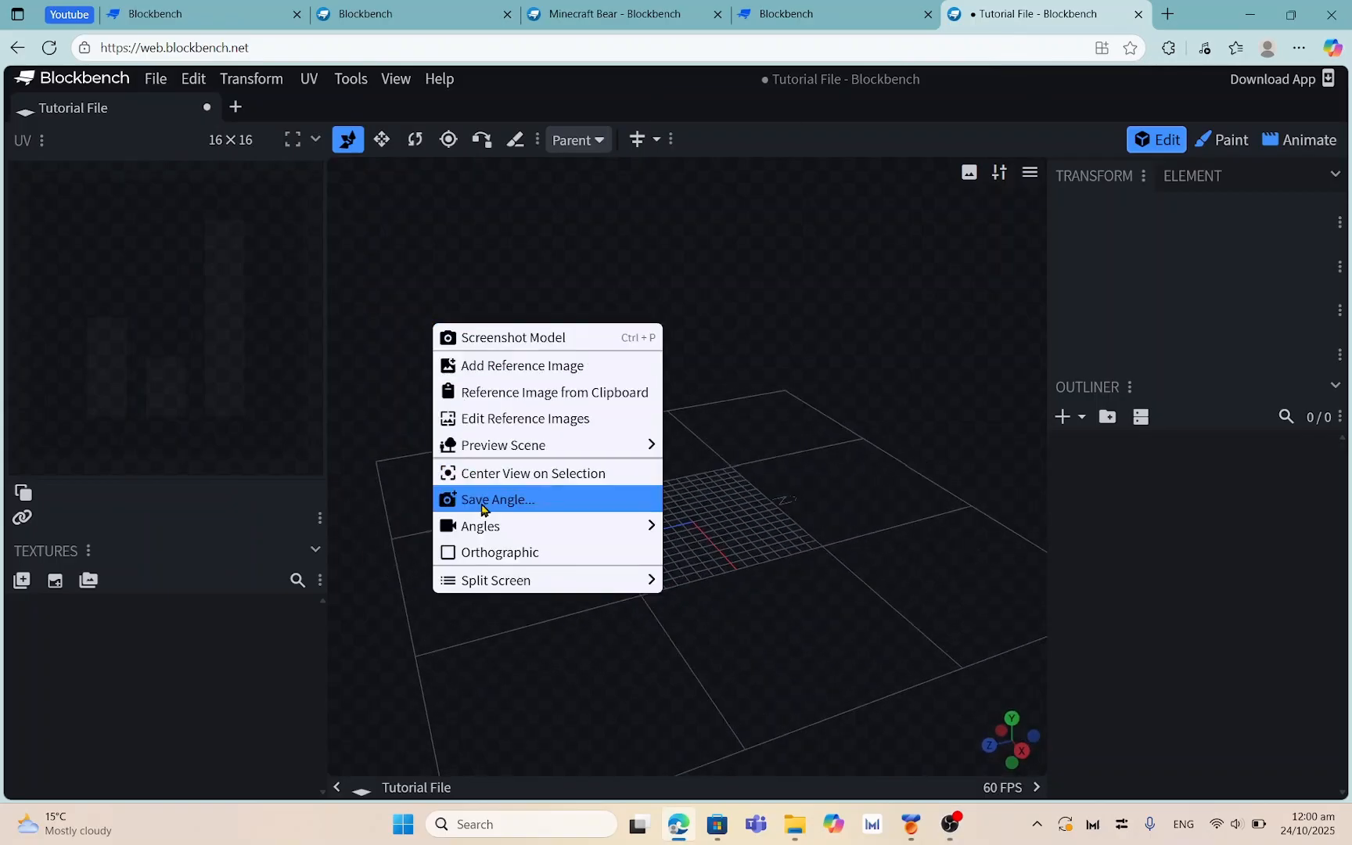
Reset the camera to Initial Angle, then orbit and zoom around the empty grid
mouse_move(505, 526)
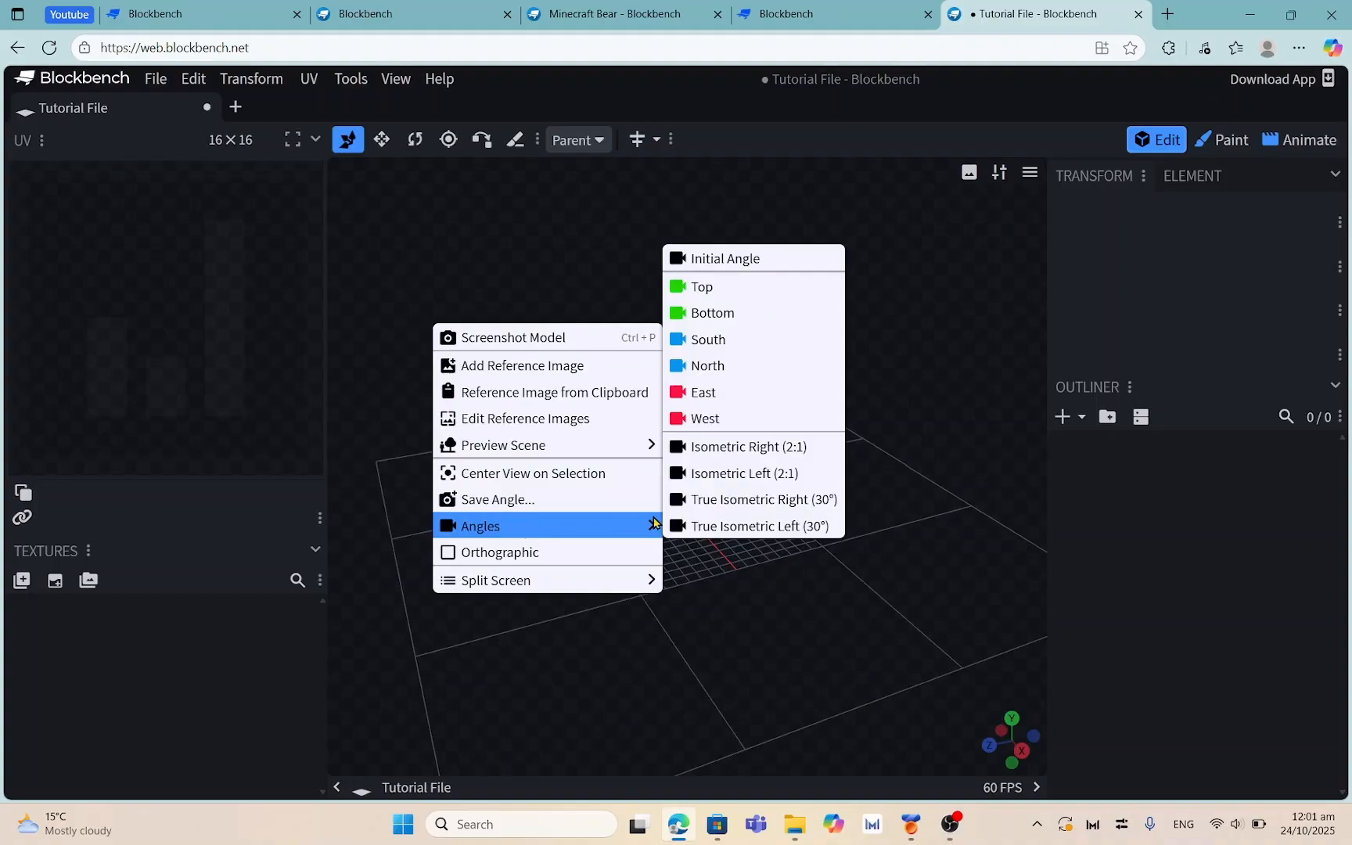
click(728, 260)
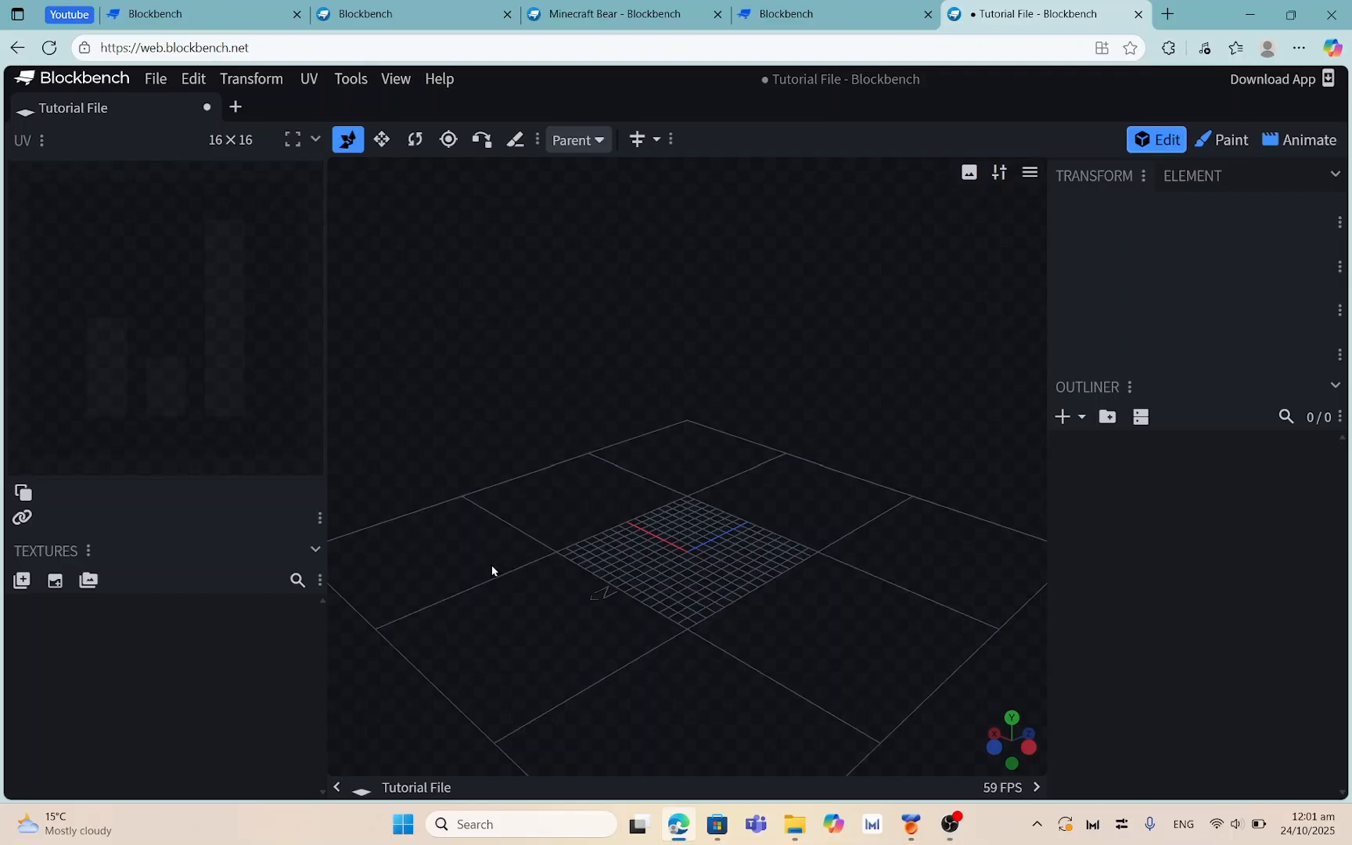
mouse_move(855, 557)
mouse_down()
mouse_move(713, 598)
mouse_move(847, 545)
mouse_up()
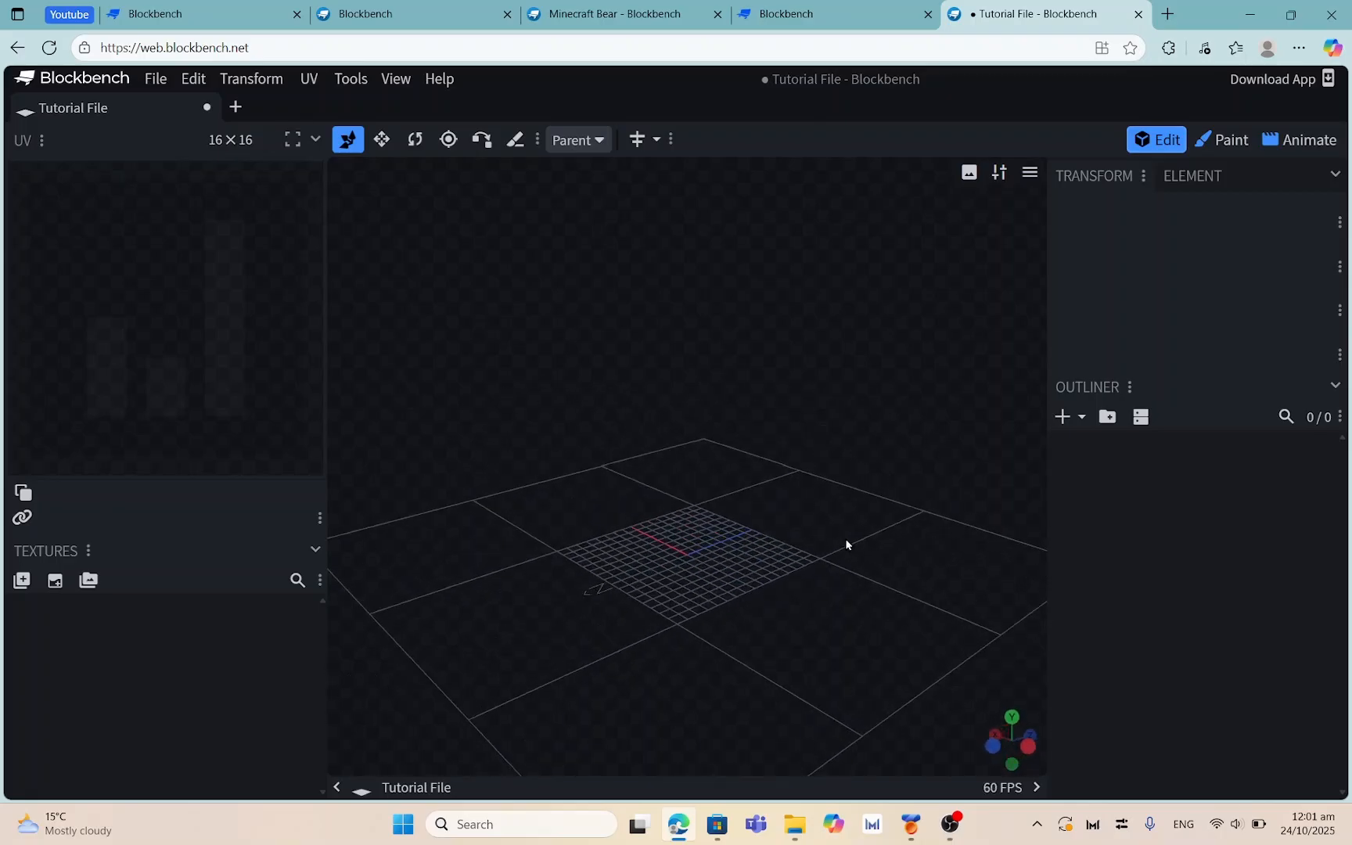
scroll(800, 575, up, 1)
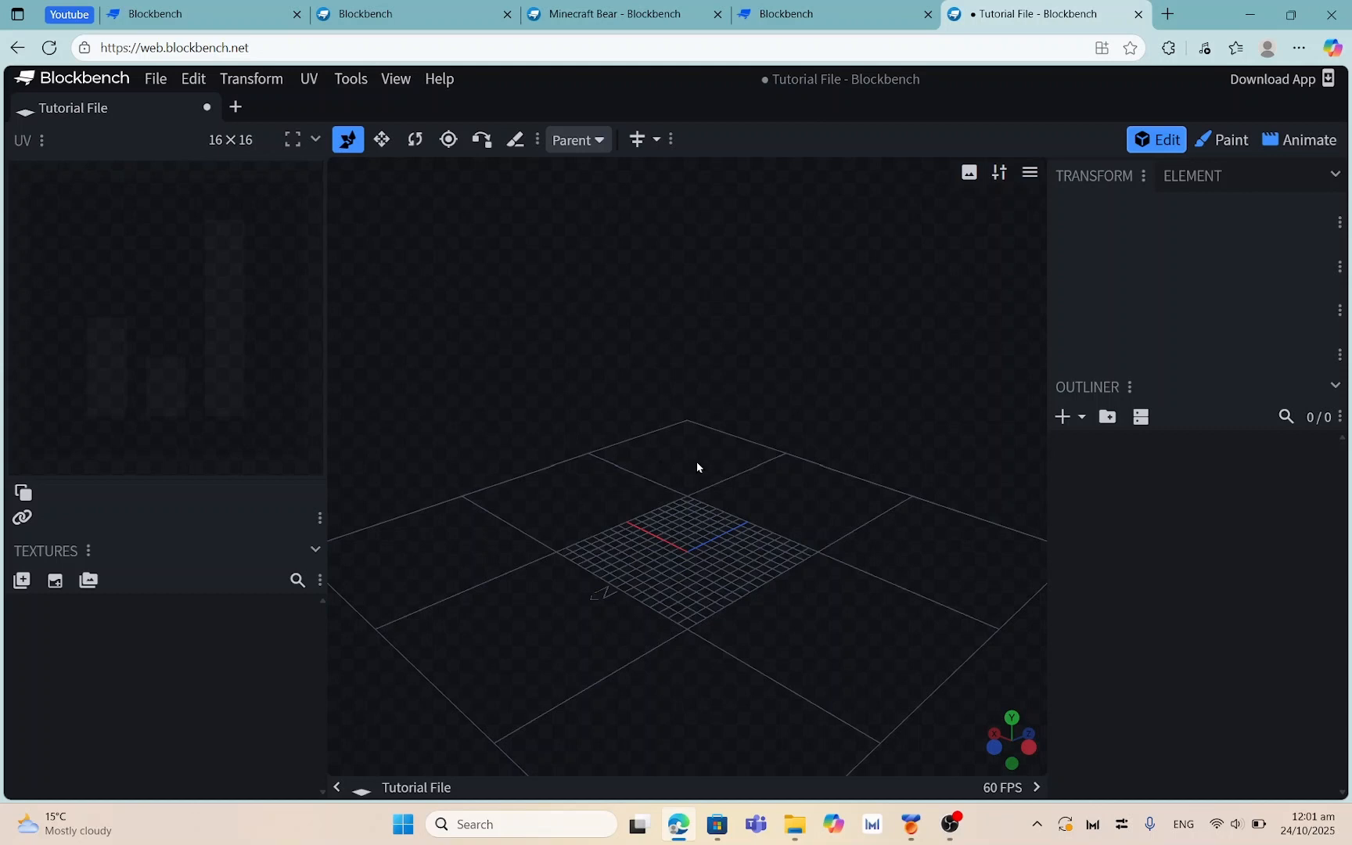
drag(833, 497, 799, 496)
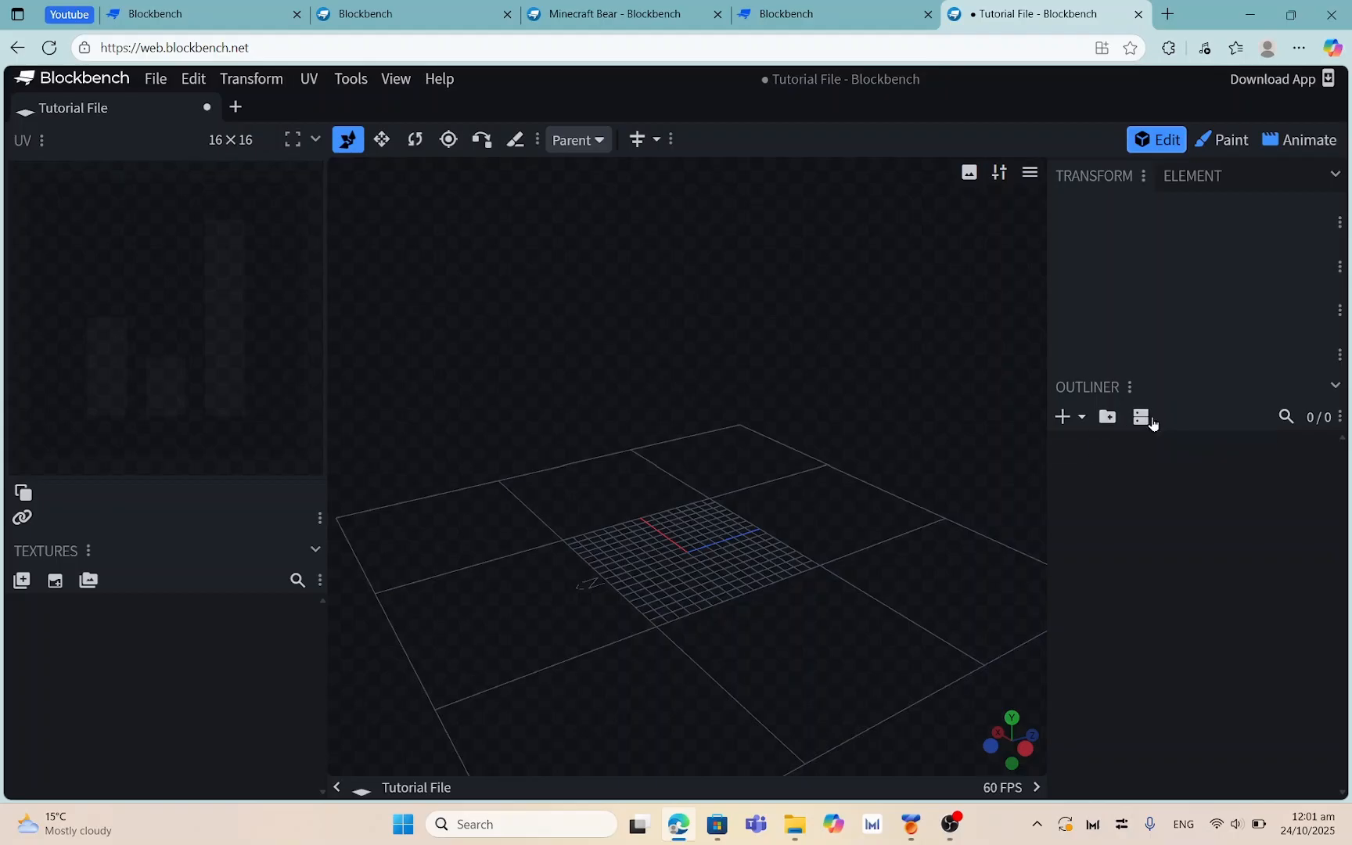
click(1212, 147)
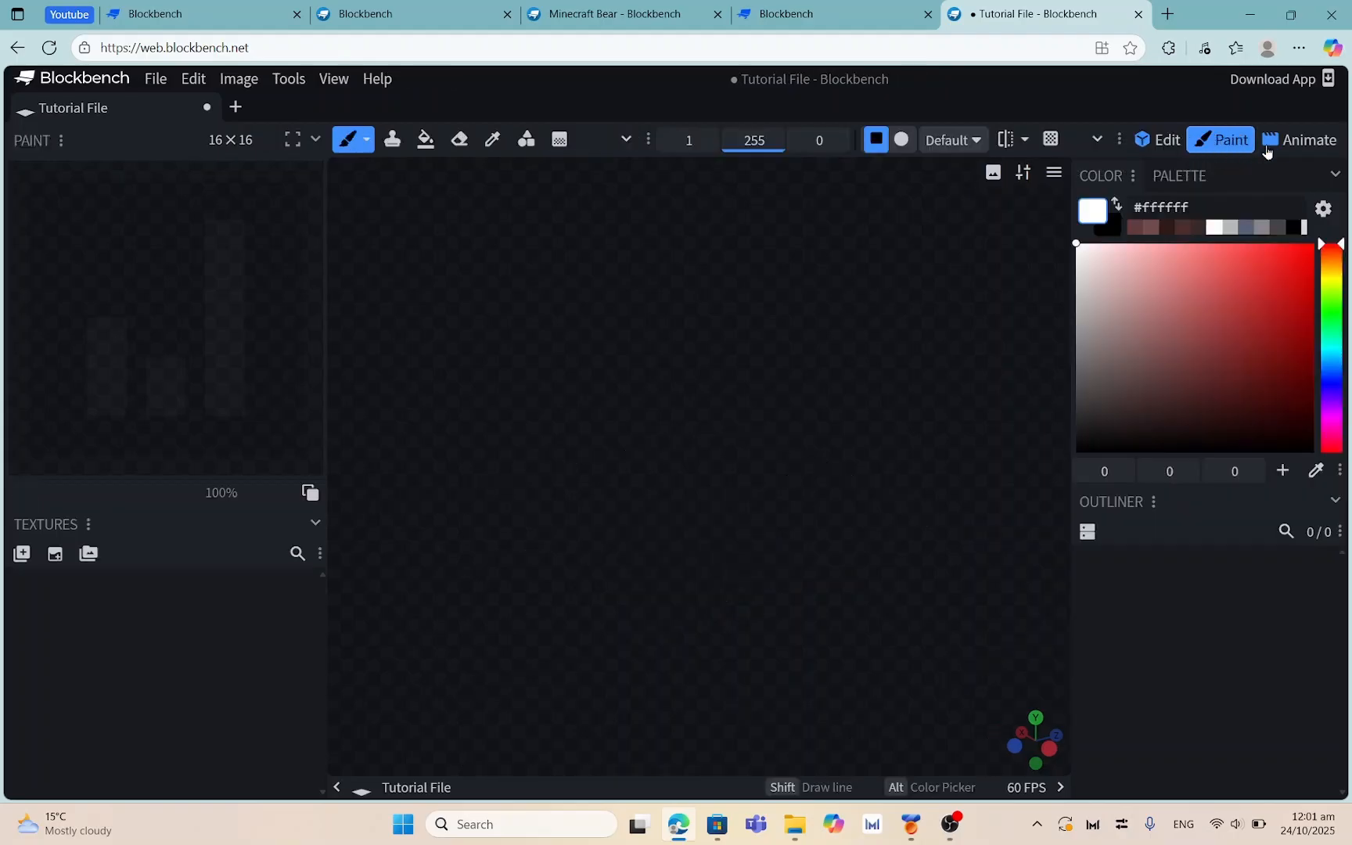
click(1308, 140)
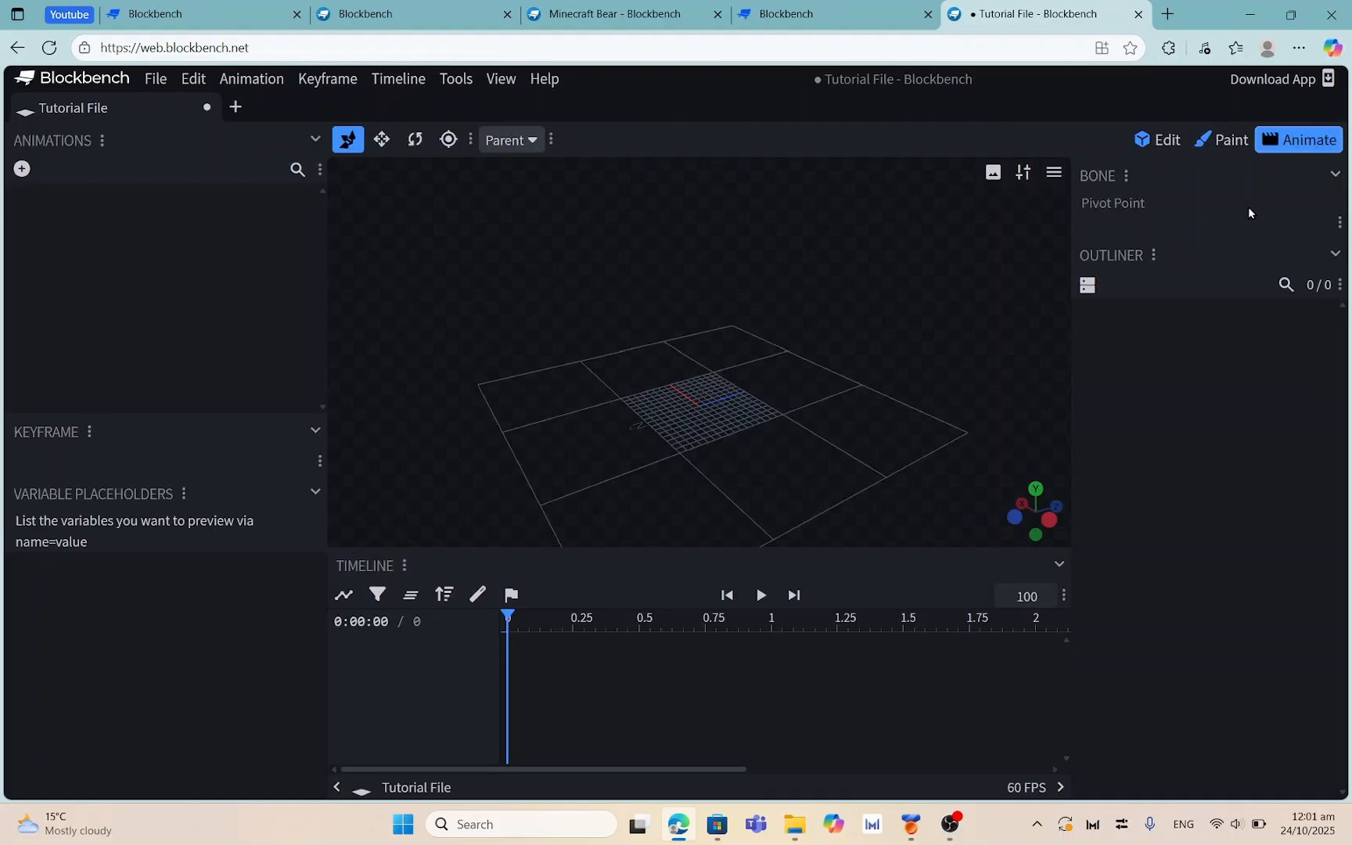
click(1227, 146)
click(1157, 146)
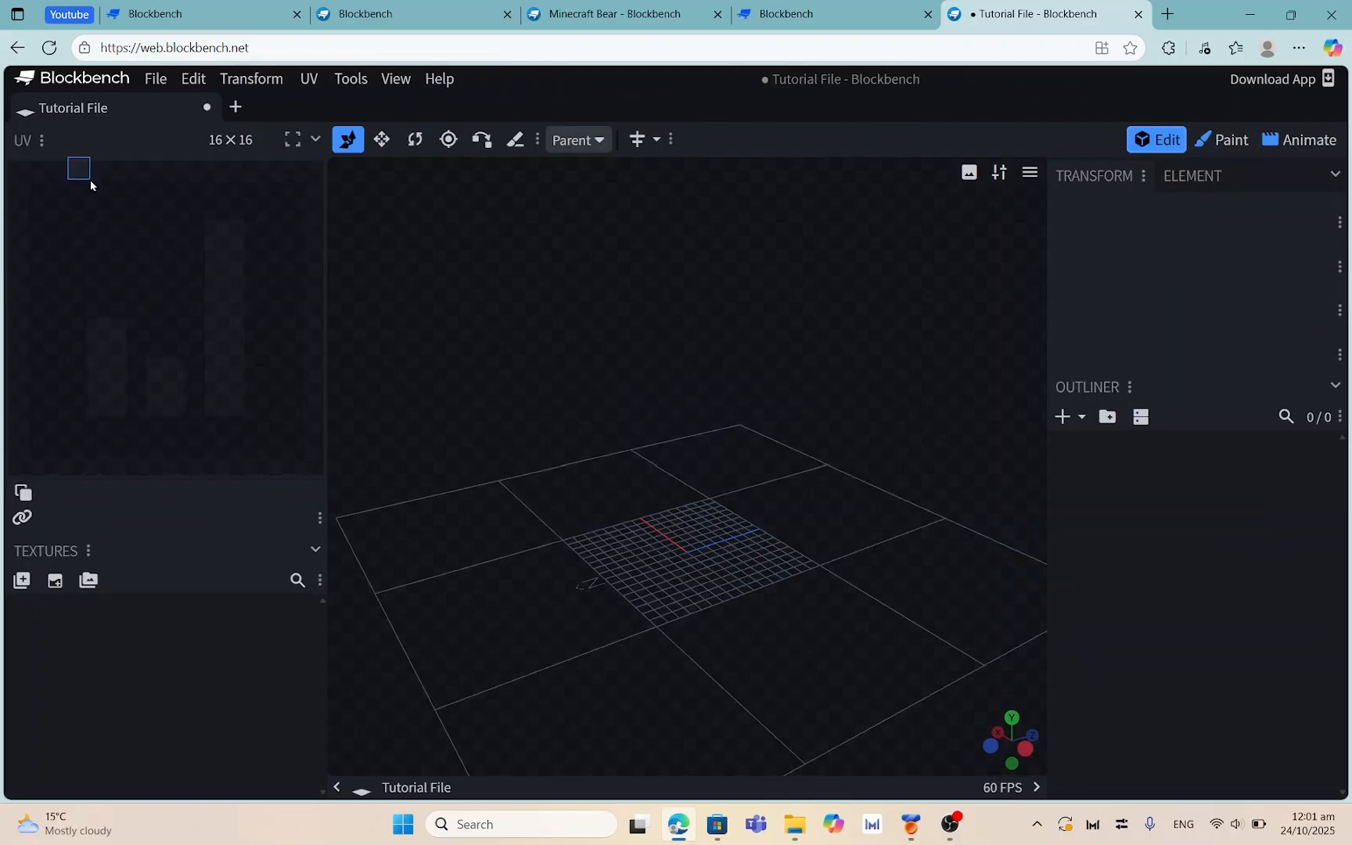
drag(83, 139, 499, 217)
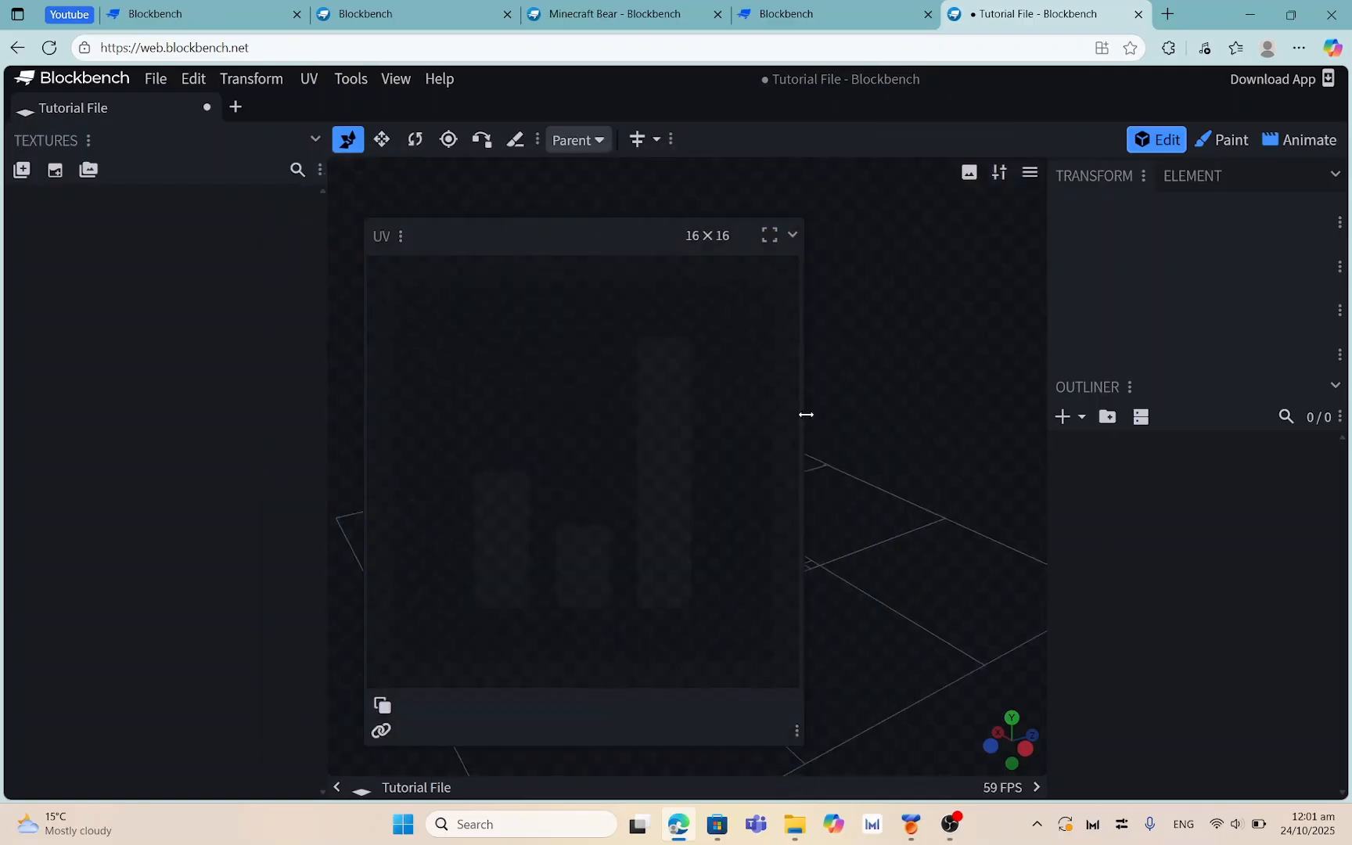
mouse_move(807, 415)
mouse_down()
mouse_move(760, 416)
mouse_move(790, 419)
mouse_up()
drag(609, 263, 198, 213)
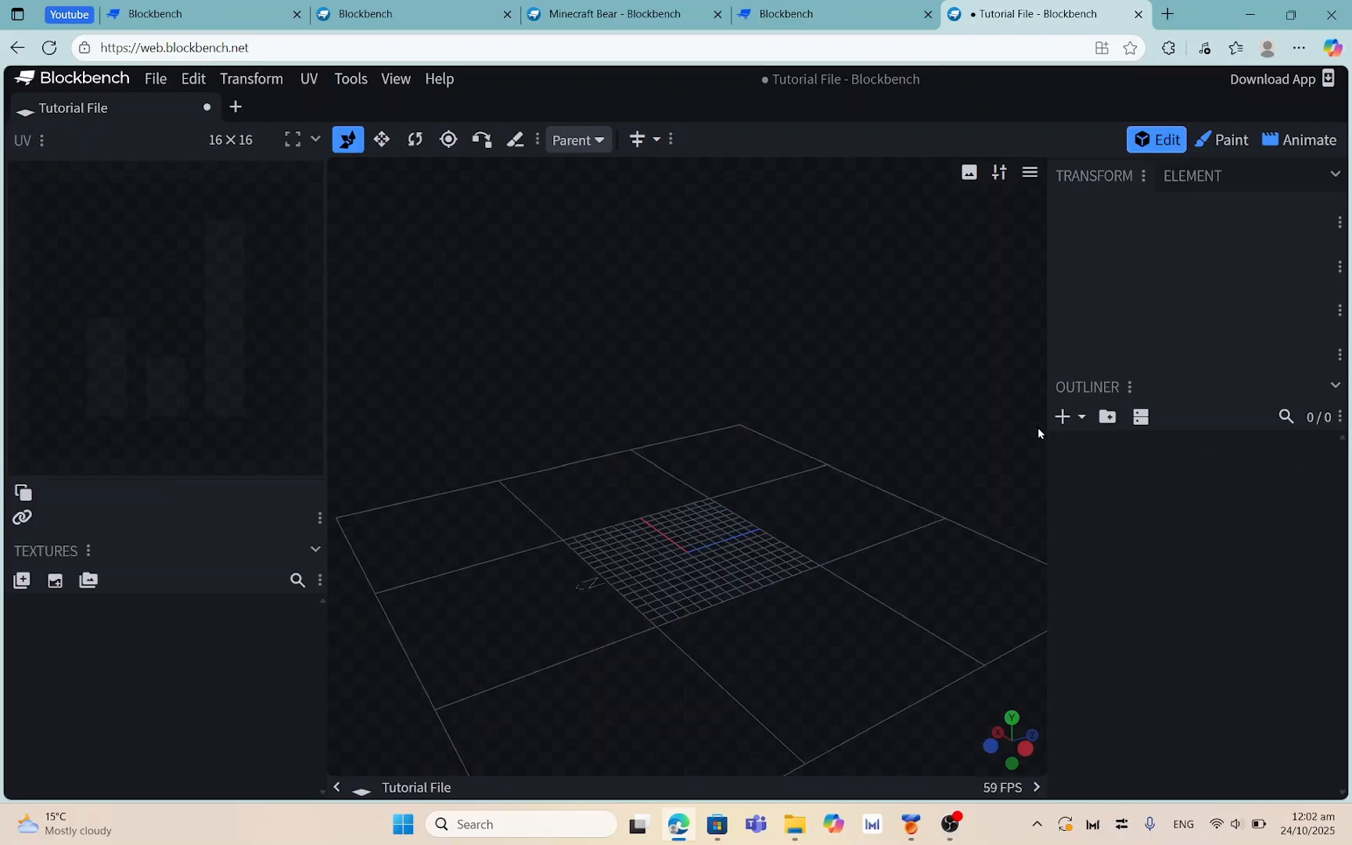
Add a Cuboid mesh with diameter 16 and height 8, then orbit around it
click(1072, 422)
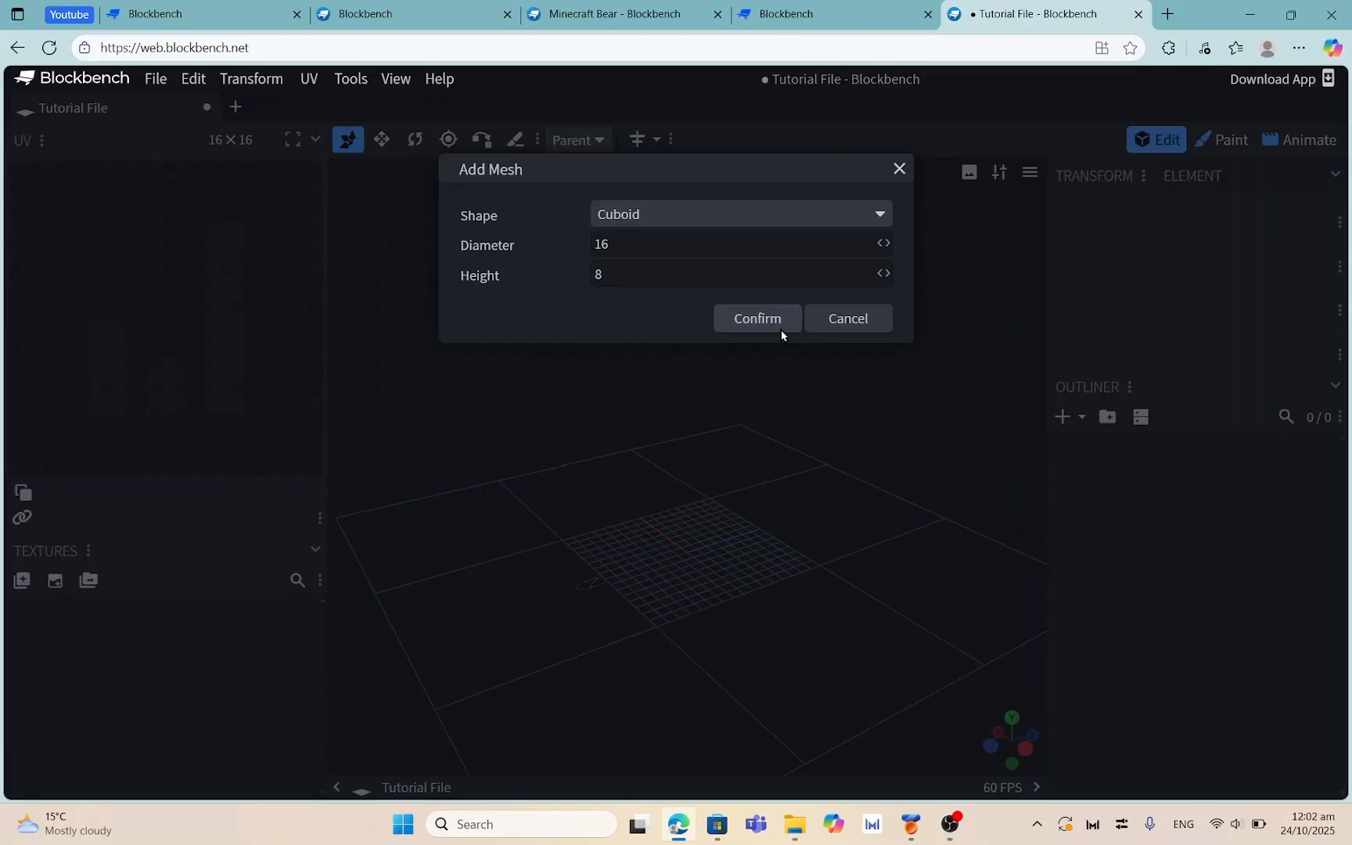
click(879, 217)
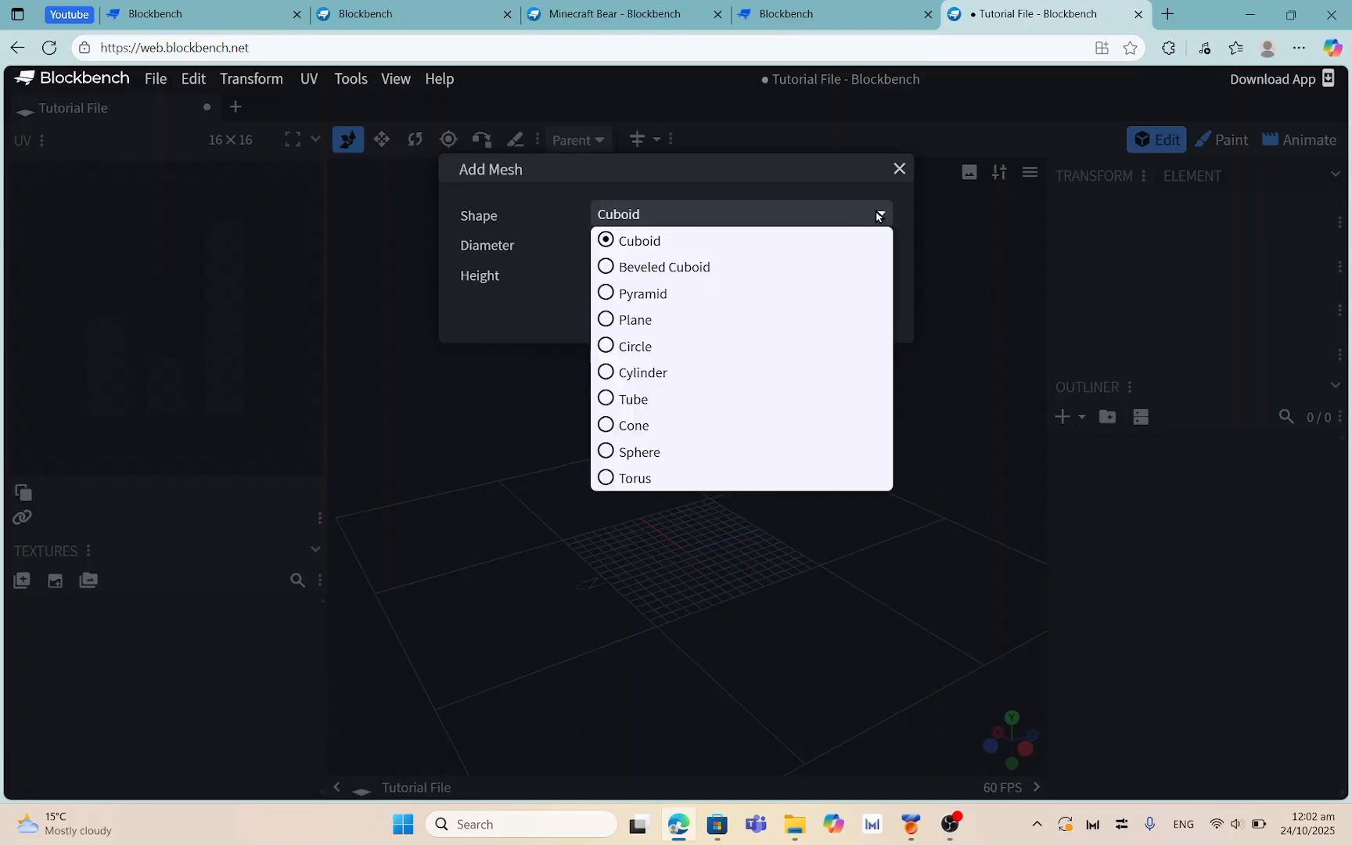
click(880, 217)
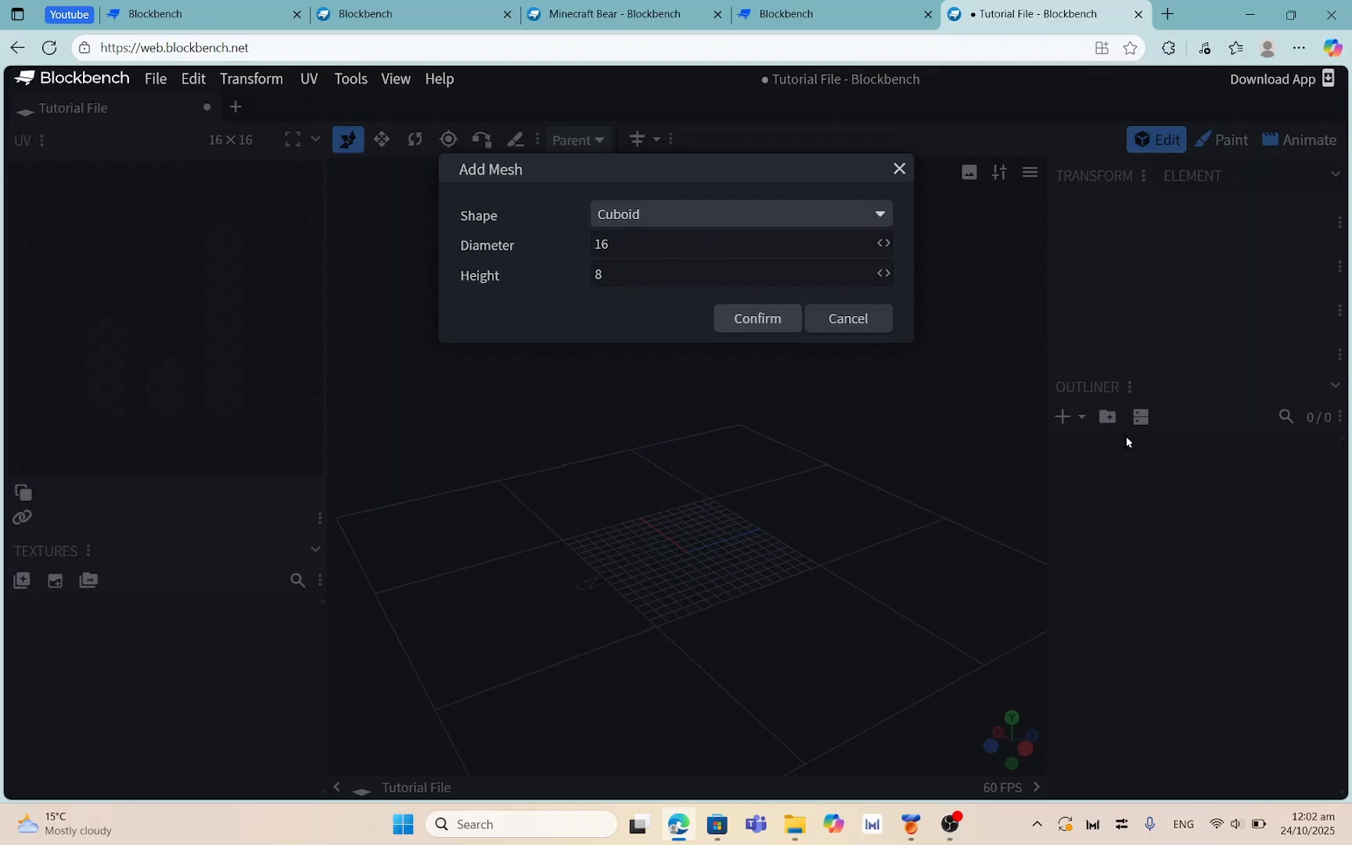
click(750, 322)
drag(914, 460, 1108, 399)
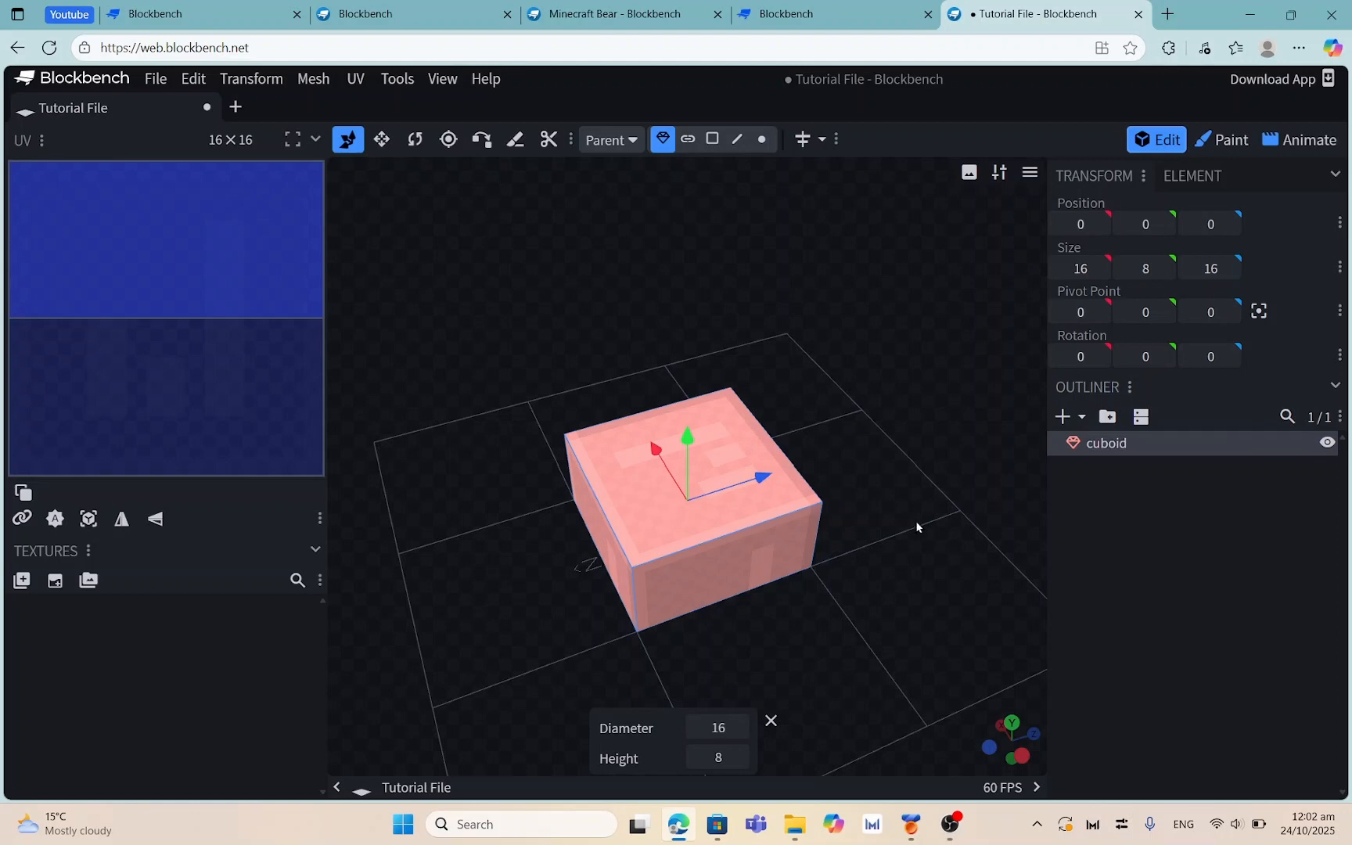
Shift the cuboid along the Y axis to Y -1
drag(917, 527, 601, 387)
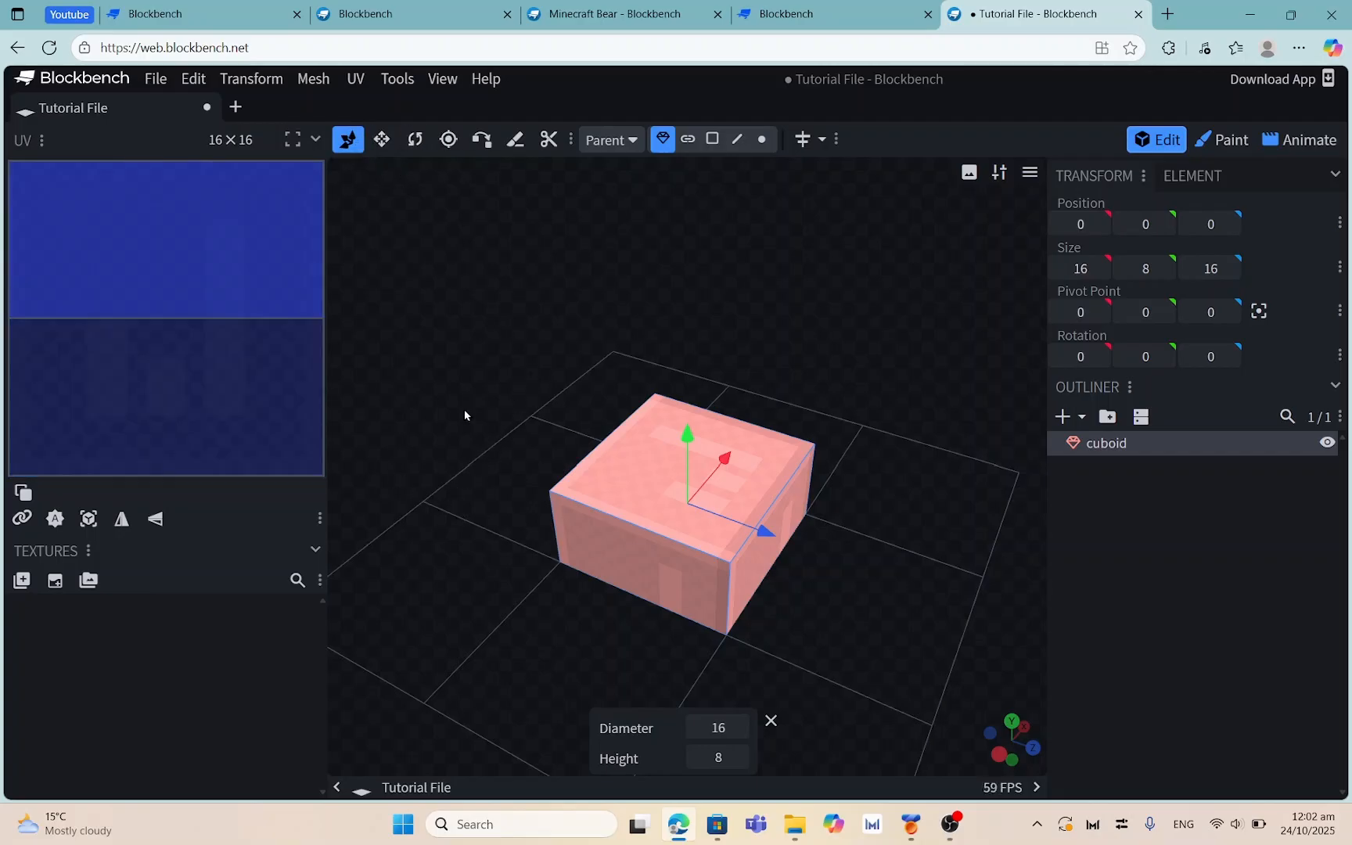
key(super+d)
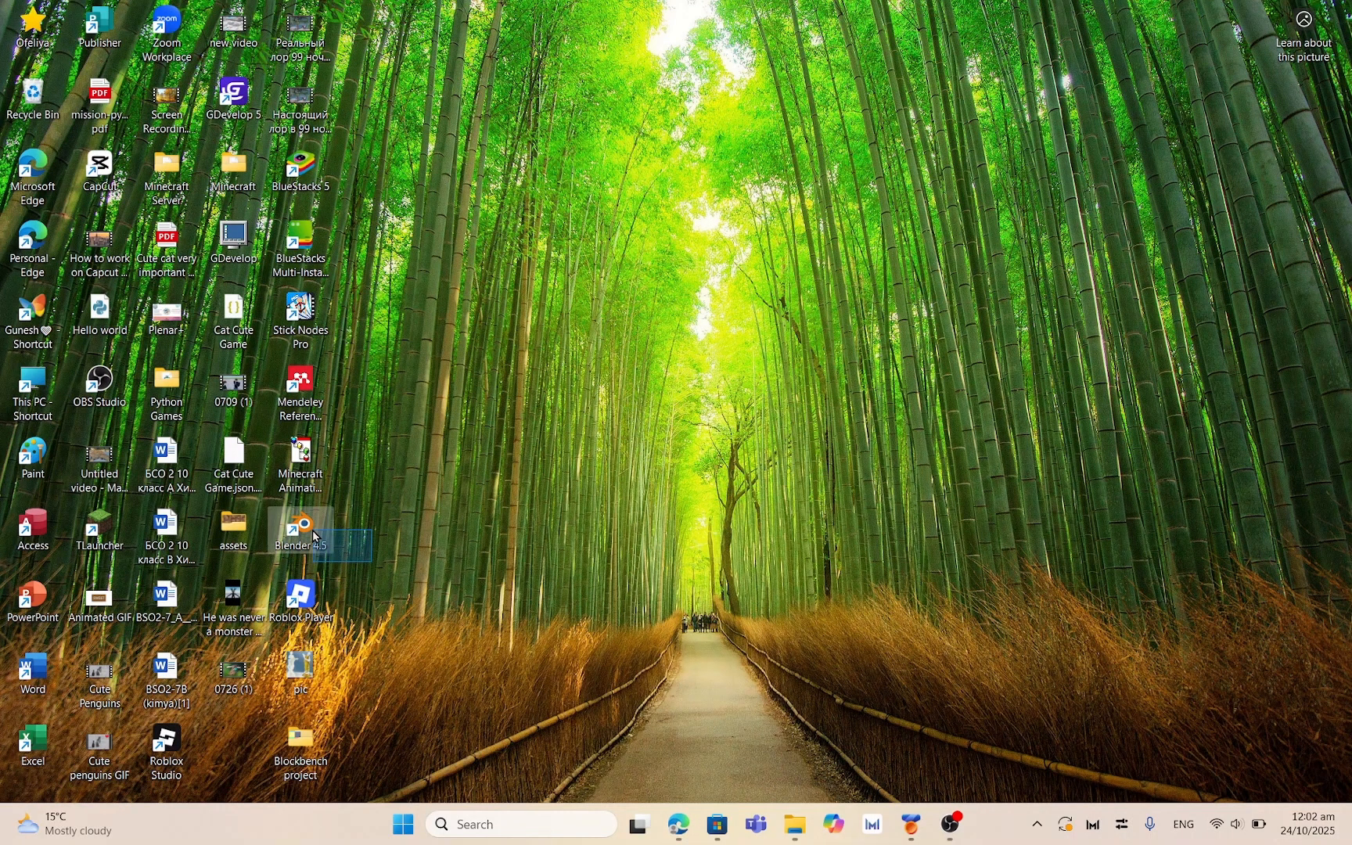
click(677, 825)
drag(910, 488, 891, 367)
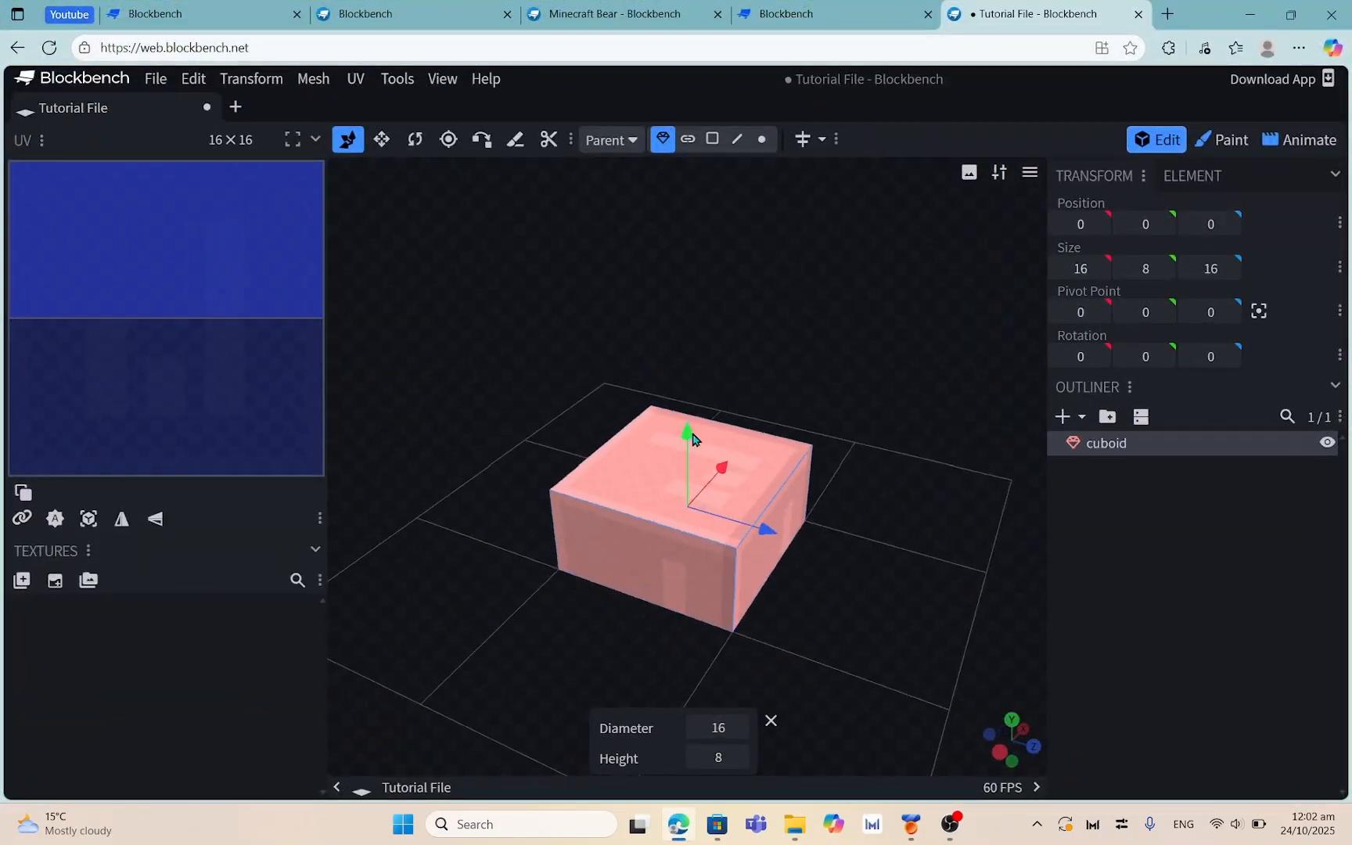
mouse_move(688, 433)
mouse_down()
mouse_move(691, 223)
mouse_move(685, 432)
mouse_move(712, 259)
mouse_move(682, 441)
mouse_move(699, 373)
mouse_move(715, 408)
mouse_move(709, 474)
mouse_move(696, 432)
mouse_up()
Resize the cuboid to make it taller
key(s)
drag(810, 441, 683, 395)
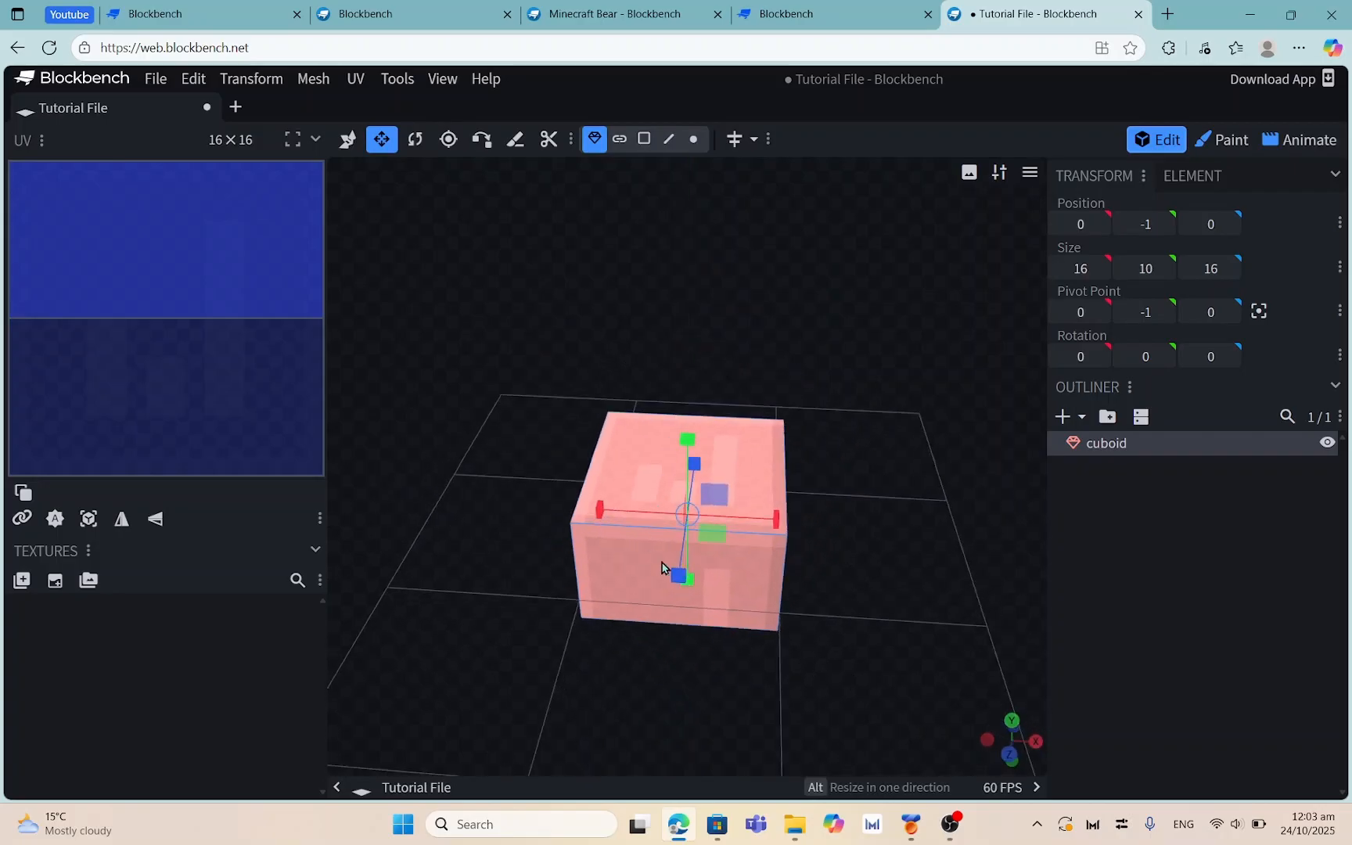
mouse_move(675, 572)
mouse_down()
mouse_move(633, 715)
mouse_move(659, 561)
mouse_move(660, 576)
mouse_up()
drag(948, 552, 750, 540)
click(951, 825)
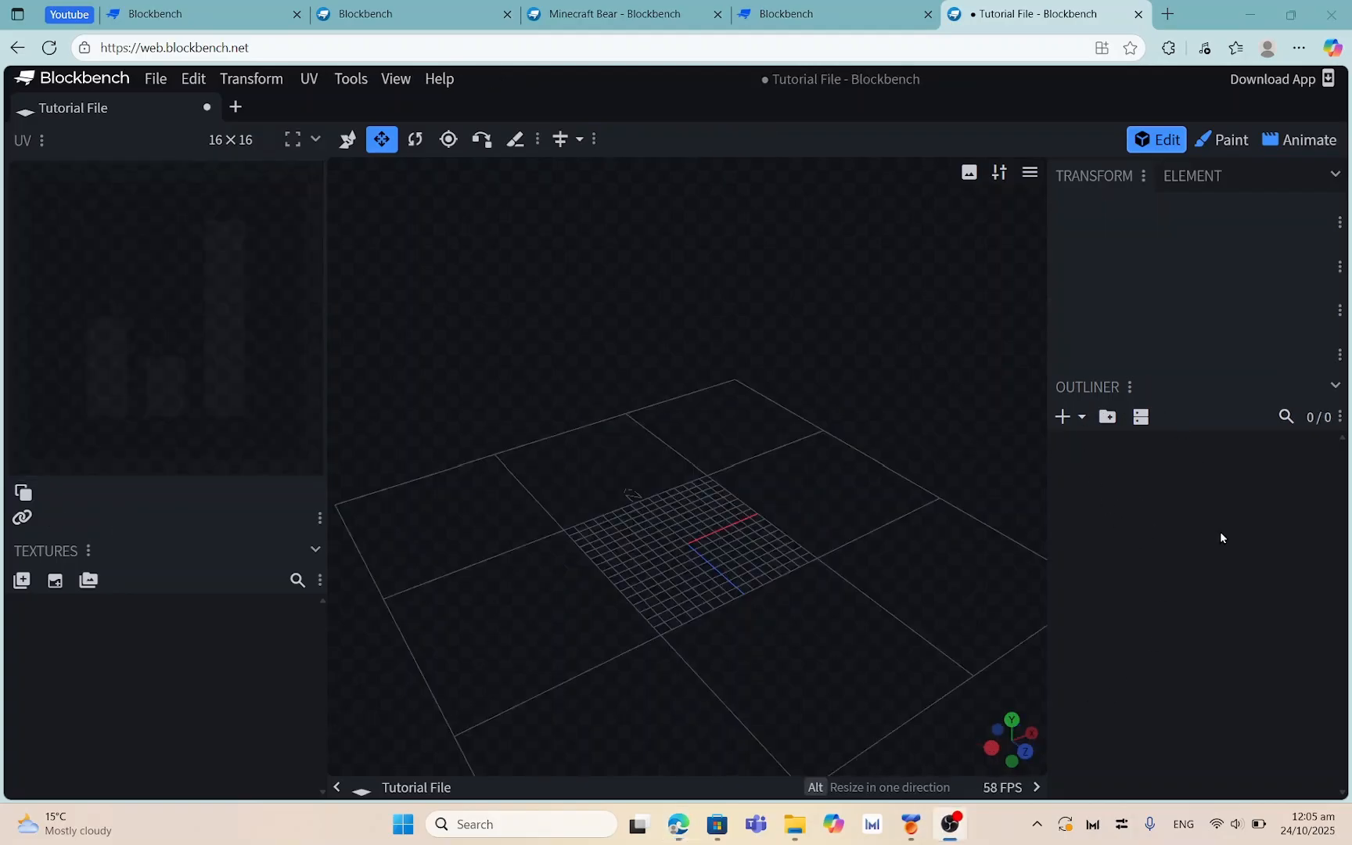
Add a default cube named 'cube' at the centre of the empty grid
click(1147, 517)
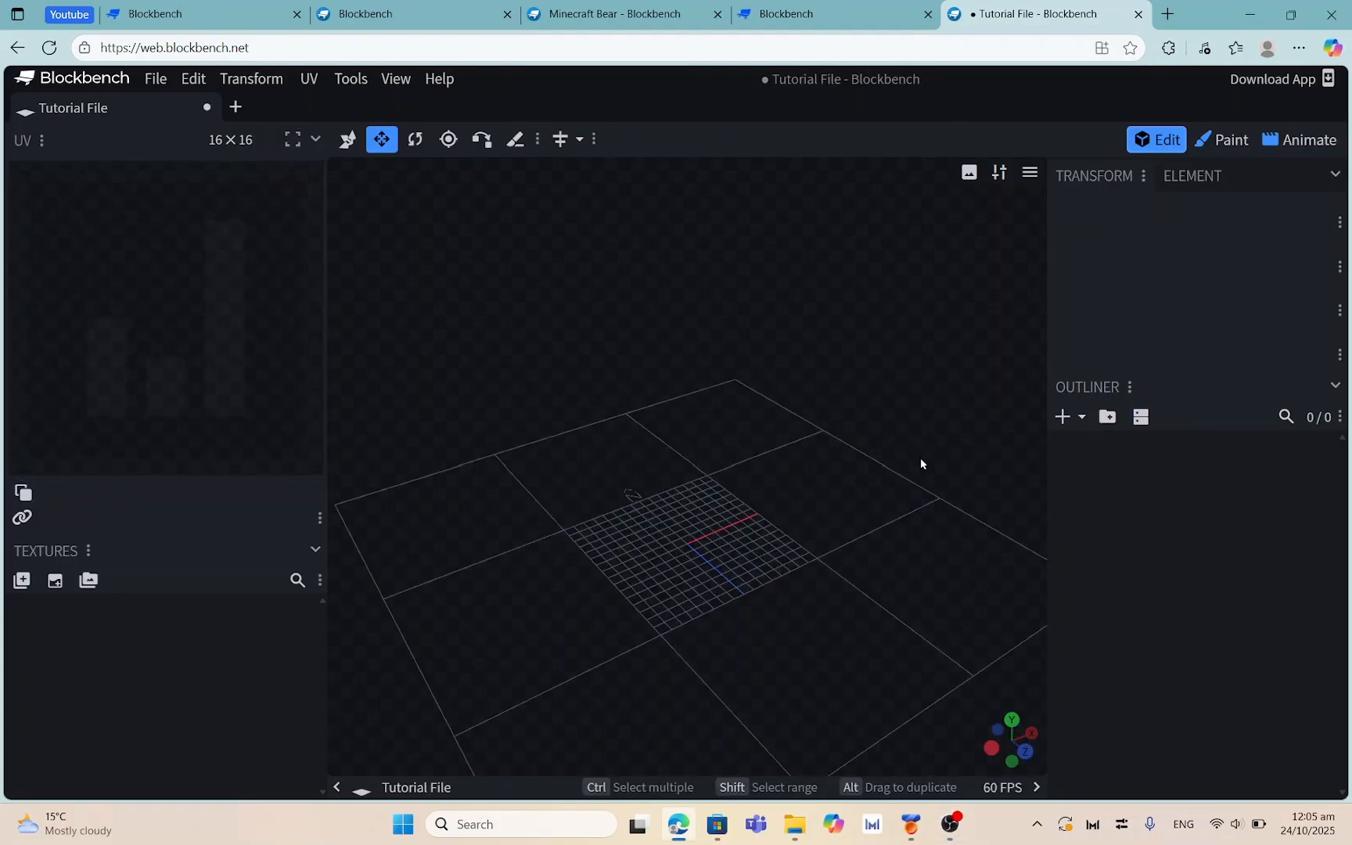
mouse_move(884, 541)
mouse_down()
mouse_move(776, 565)
mouse_move(876, 558)
mouse_up()
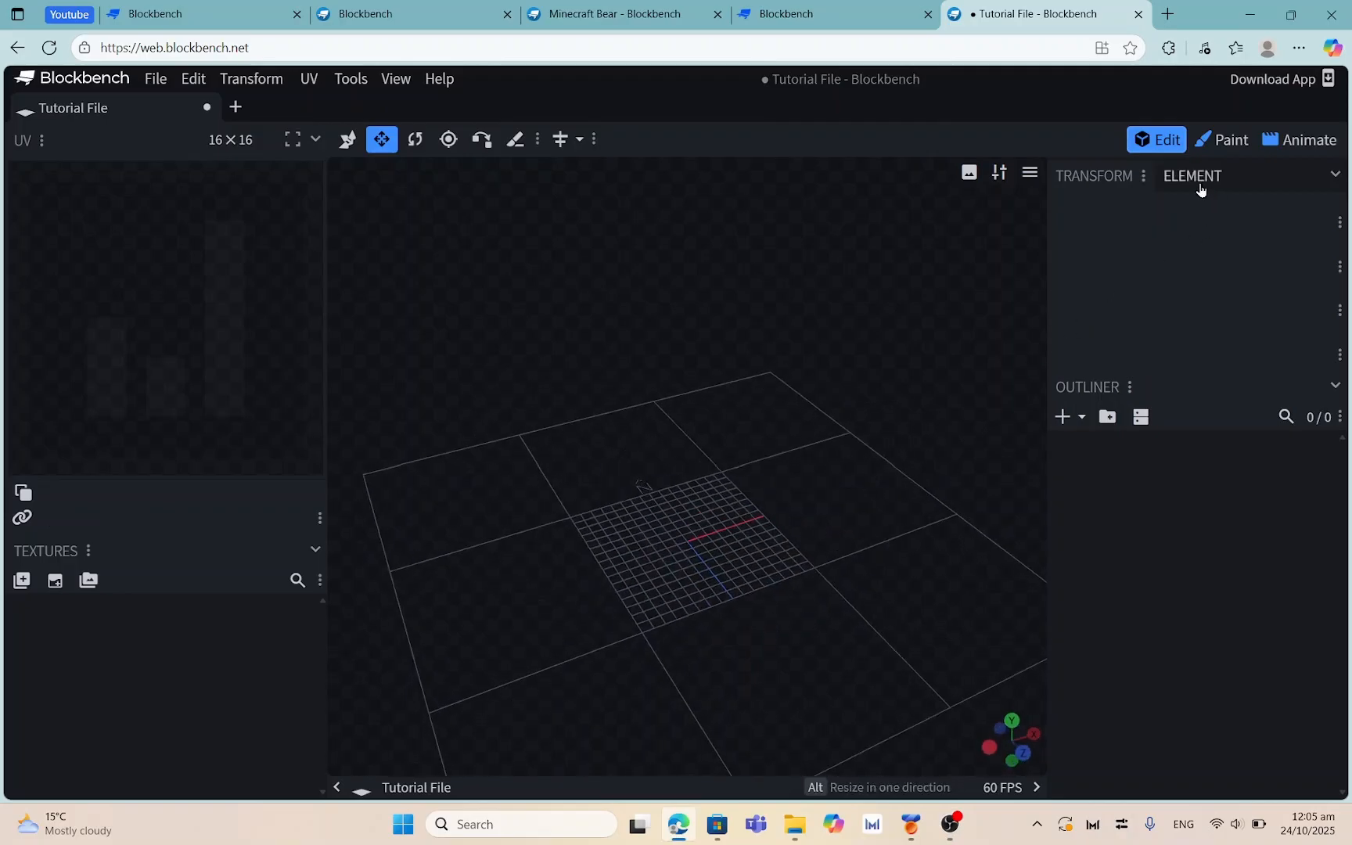
click(1076, 415)
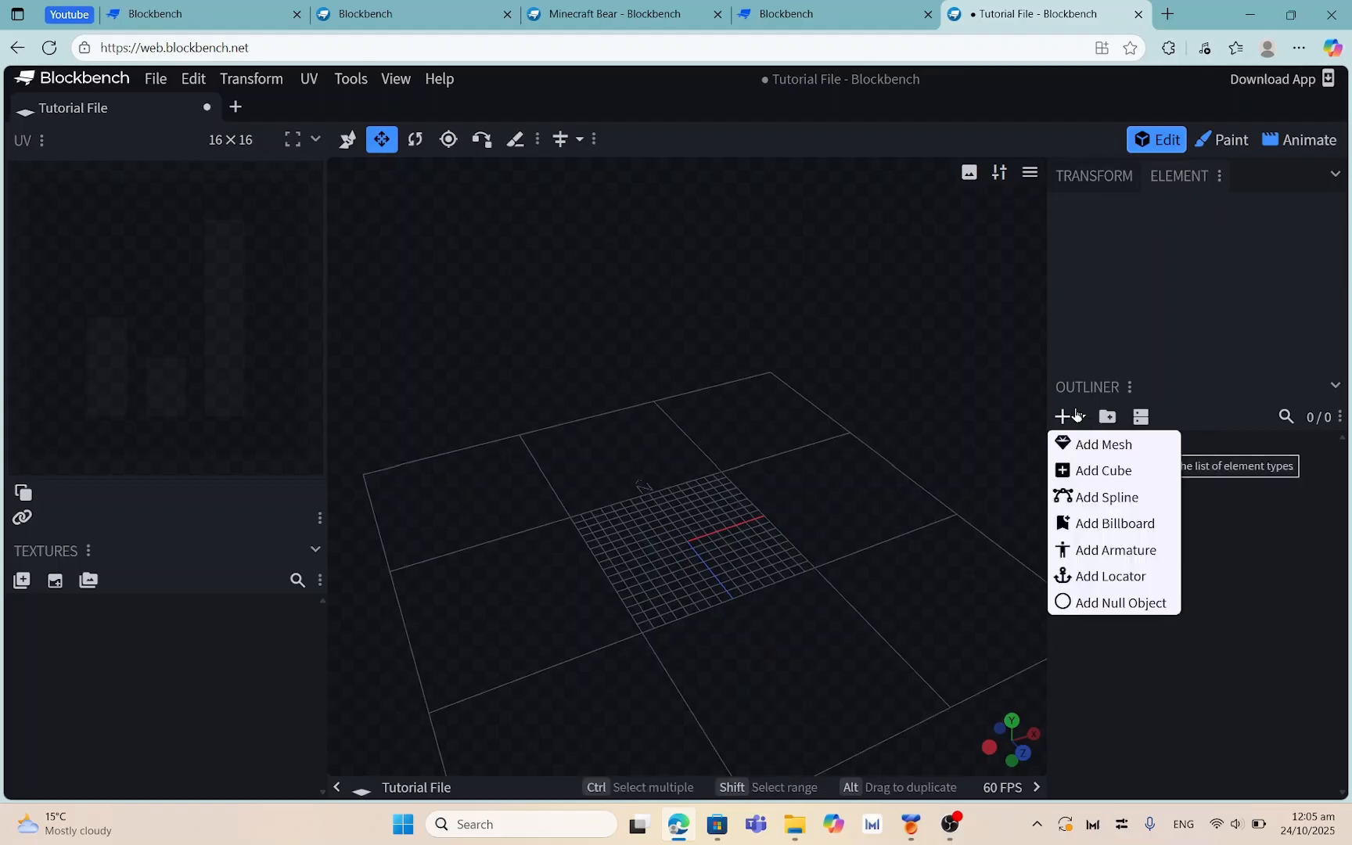
click(1084, 471)
drag(962, 489, 501, 470)
click(348, 140)
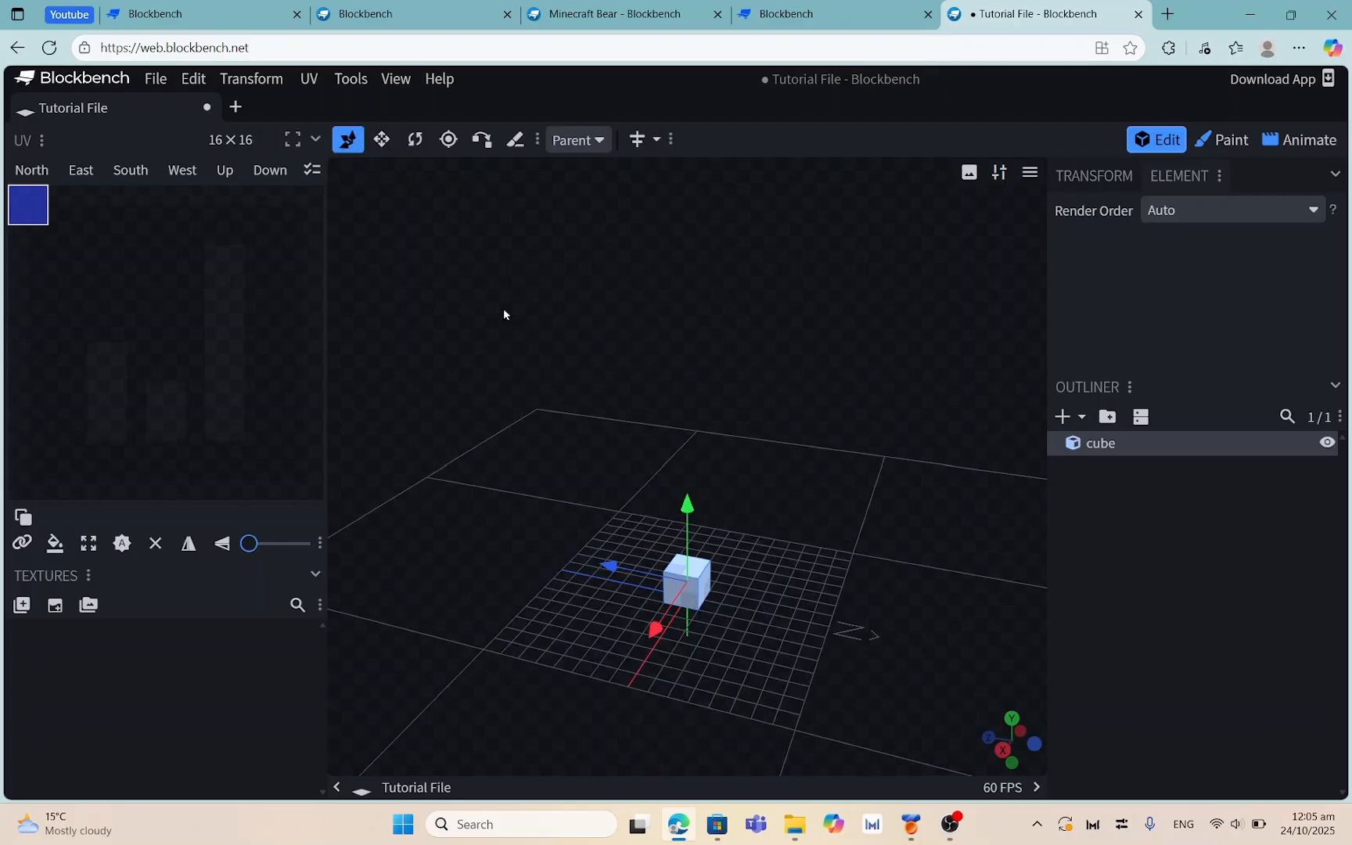
drag(688, 501, 691, 572)
mouse_move(657, 628)
mouse_down()
mouse_move(644, 667)
mouse_move(657, 625)
mouse_up()
click(382, 140)
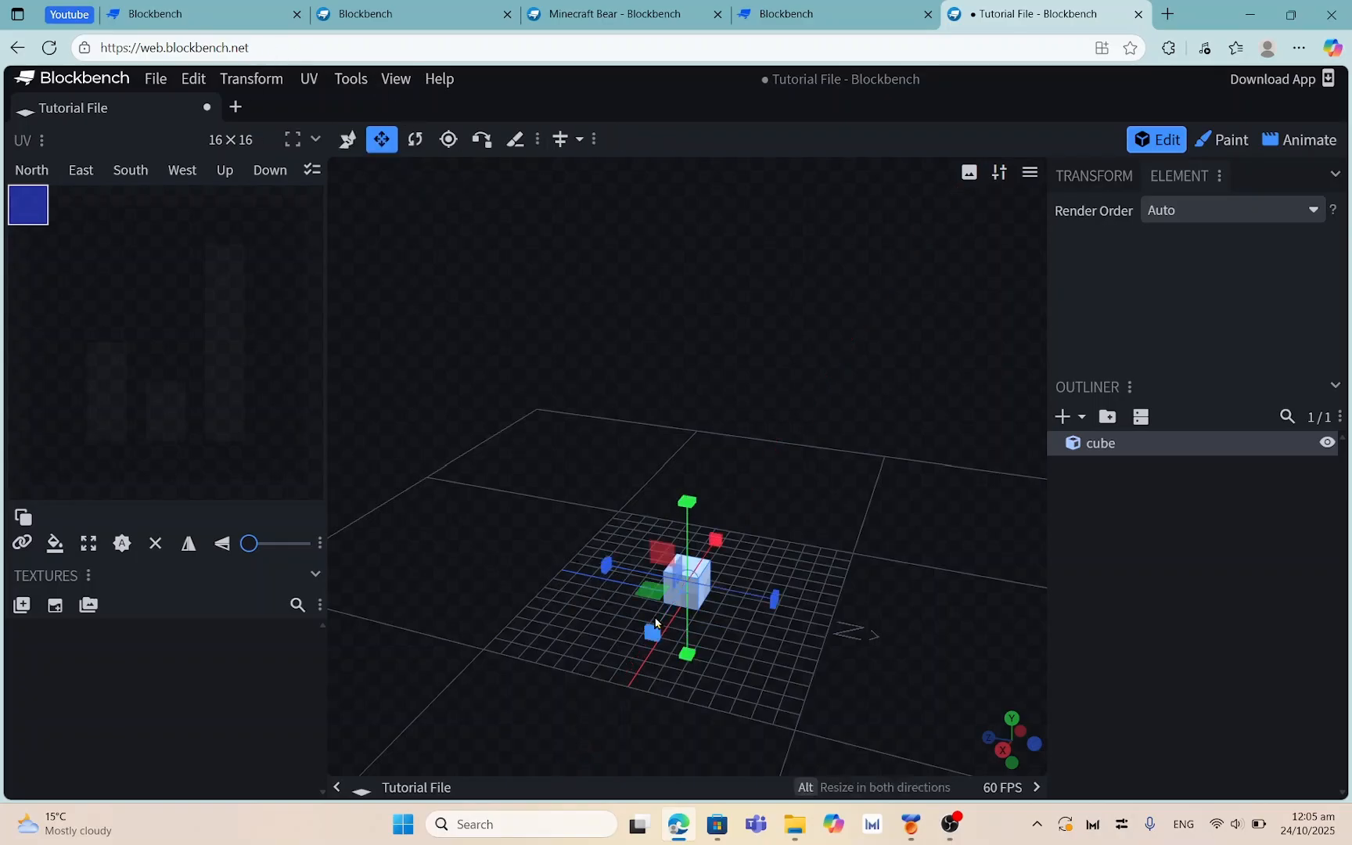
drag(653, 632, 679, 613)
drag(669, 638, 800, 493)
right_click(764, 487)
click(824, 331)
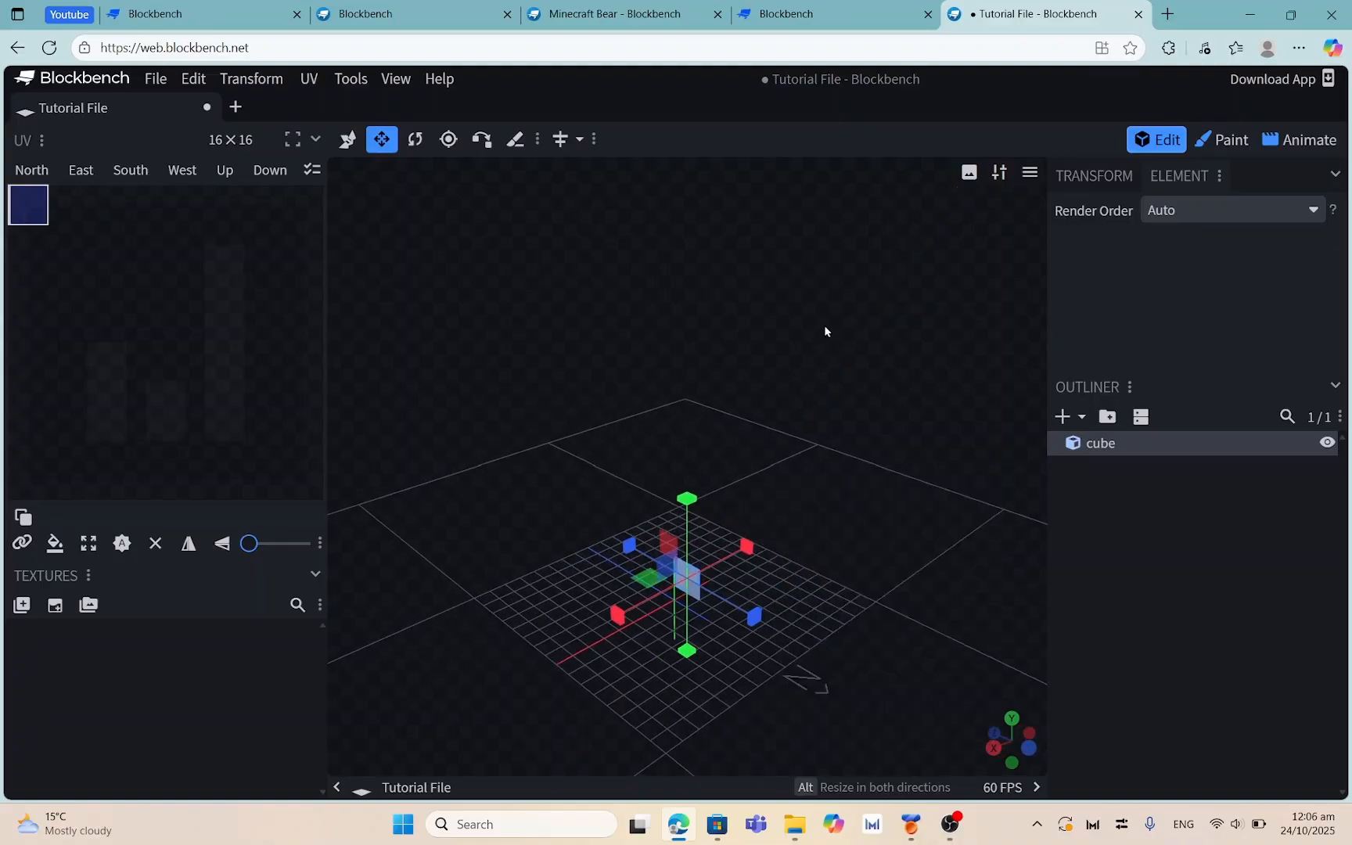
drag(808, 549, 709, 562)
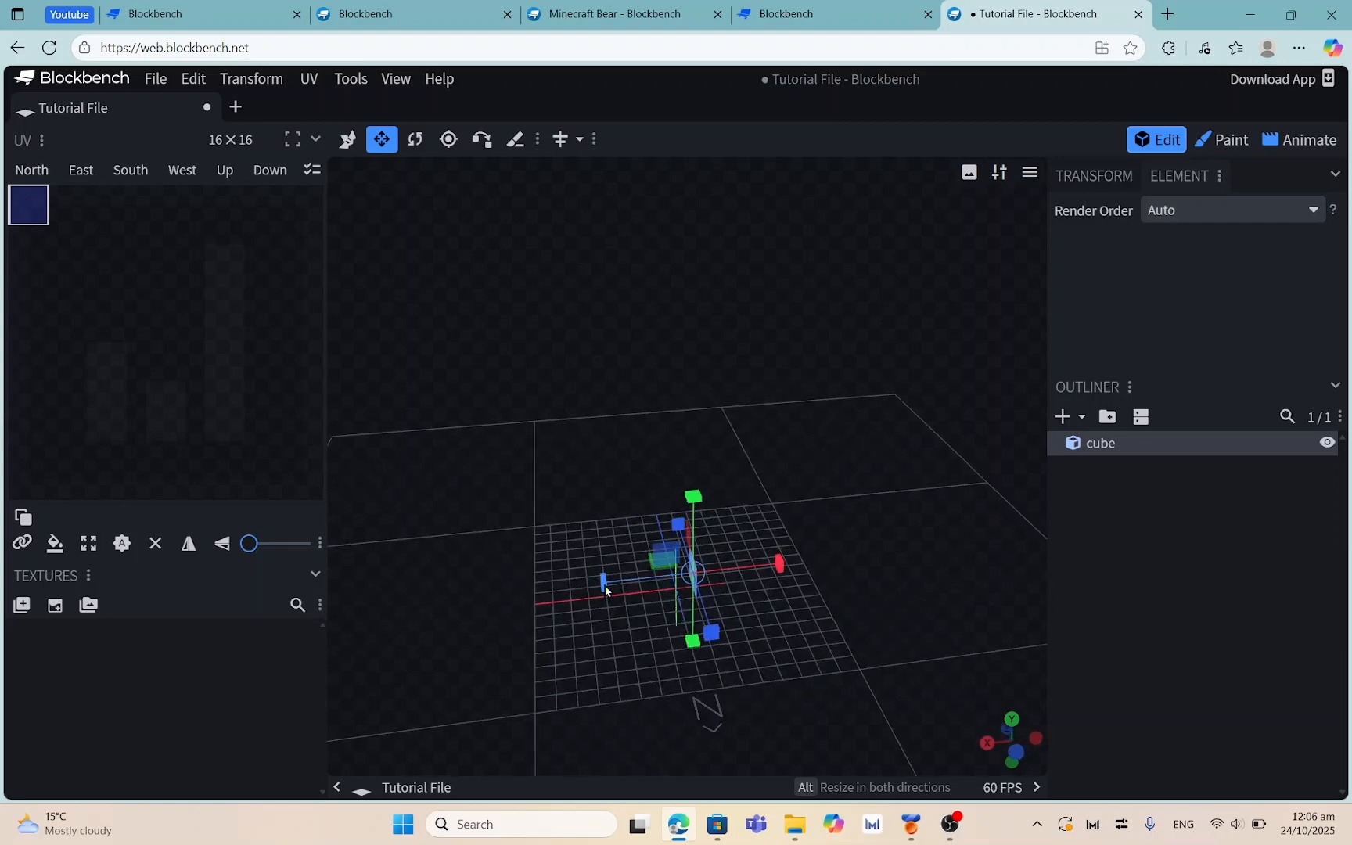
drag(605, 587, 568, 592)
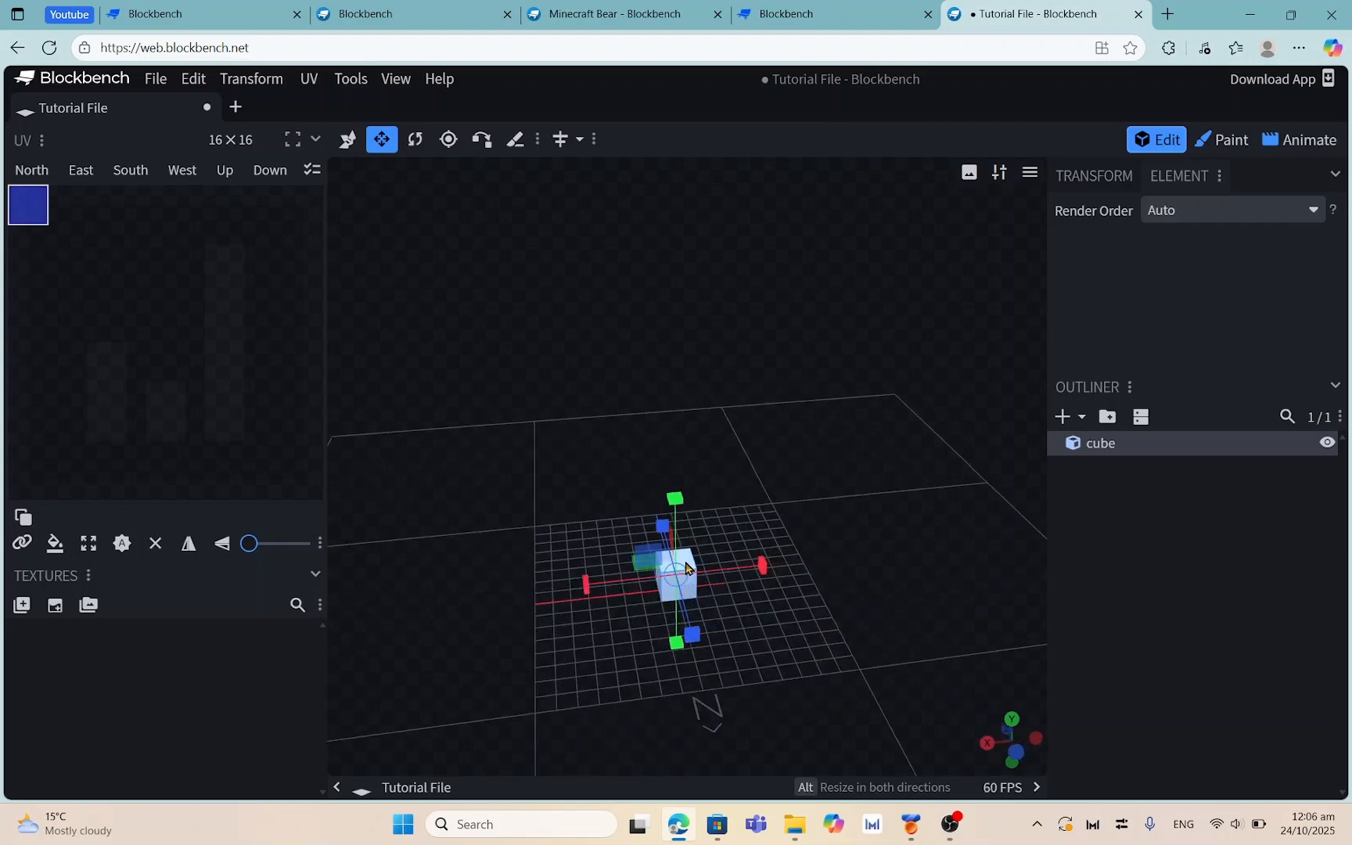
mouse_move(757, 574)
mouse_down()
mouse_move(1084, 501)
mouse_move(727, 579)
mouse_move(768, 570)
mouse_up()
Enable Negative Size in the Snapping section of Settings
click(396, 79)
click(439, 79)
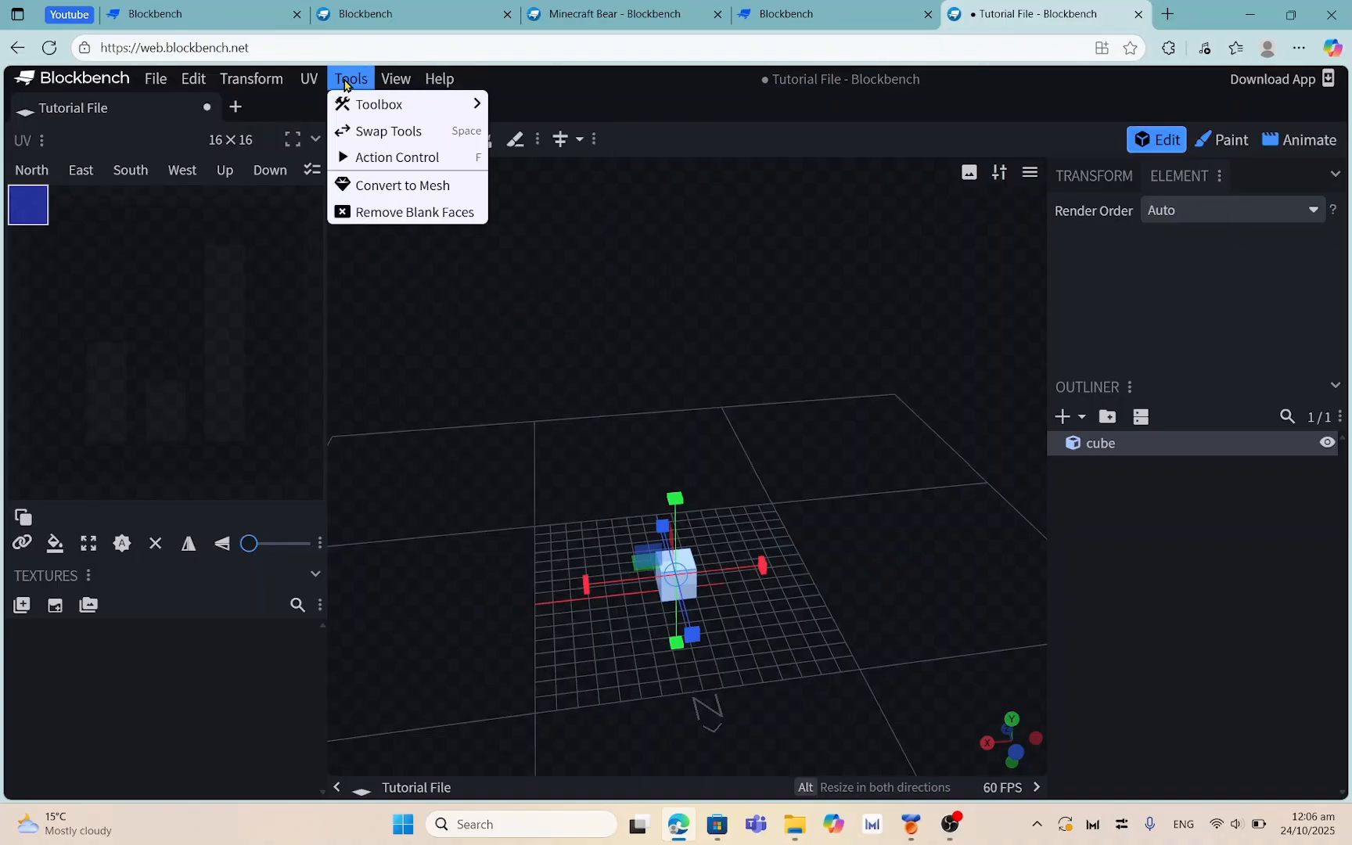
mouse_move(394, 79)
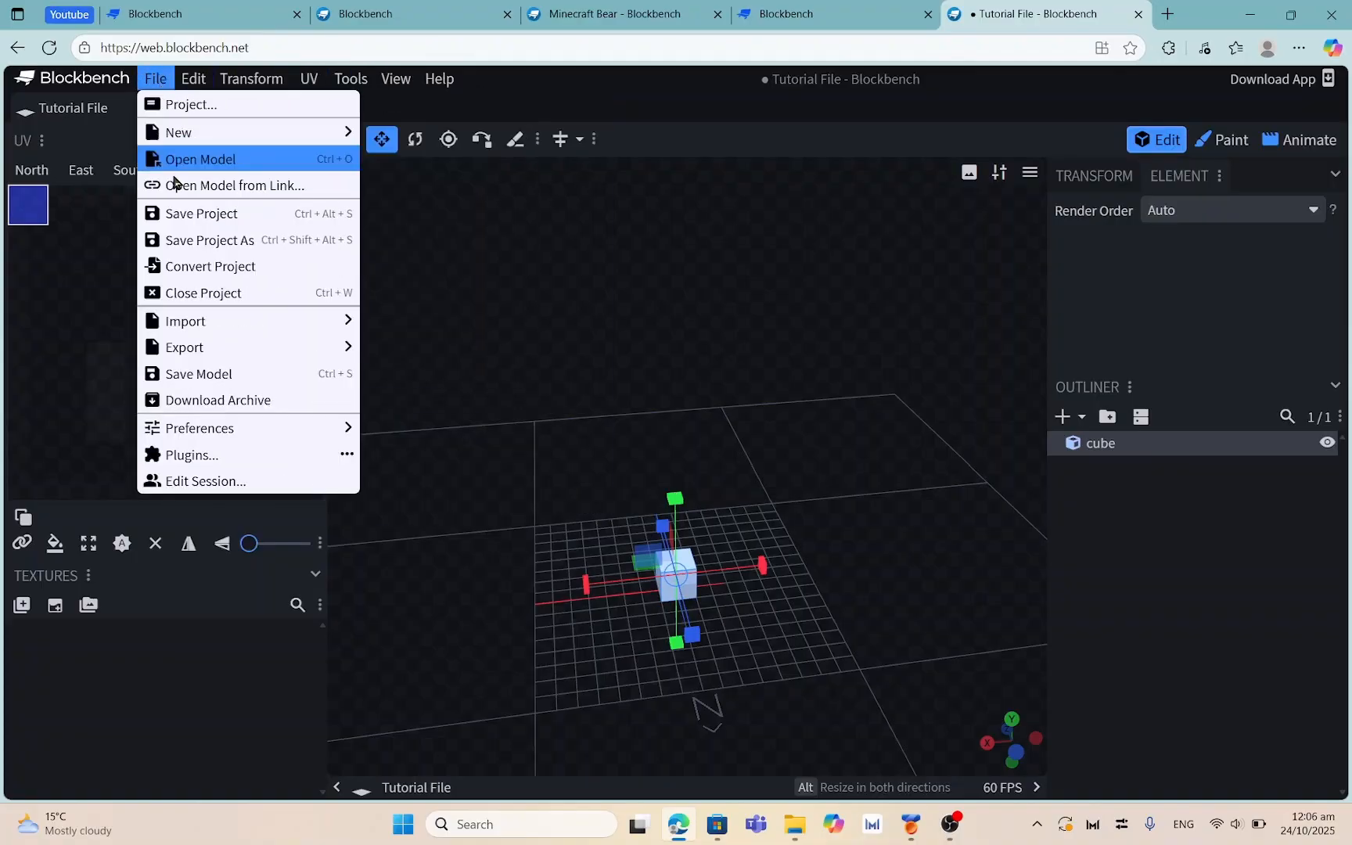
mouse_move(197, 435)
click(406, 430)
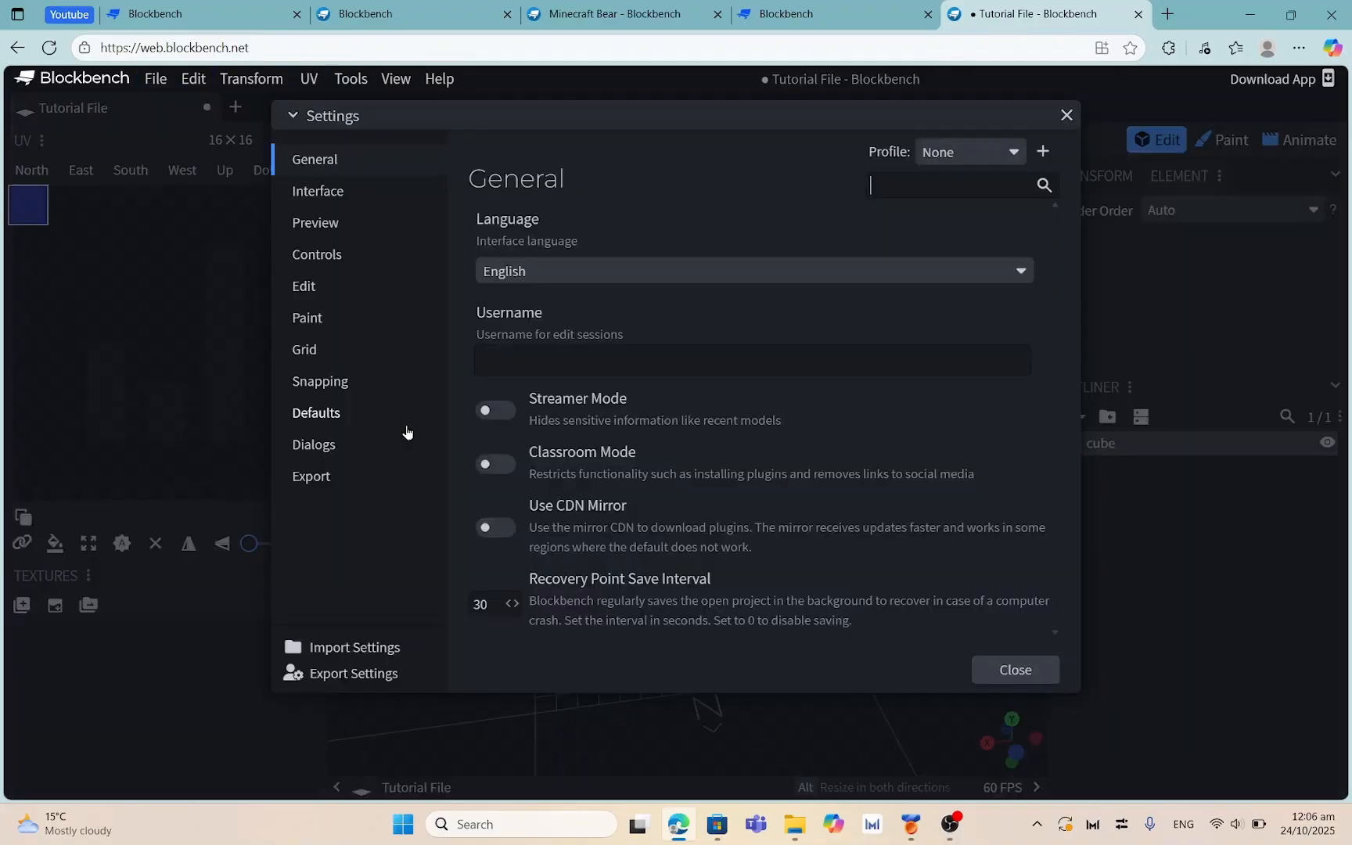
click(327, 391)
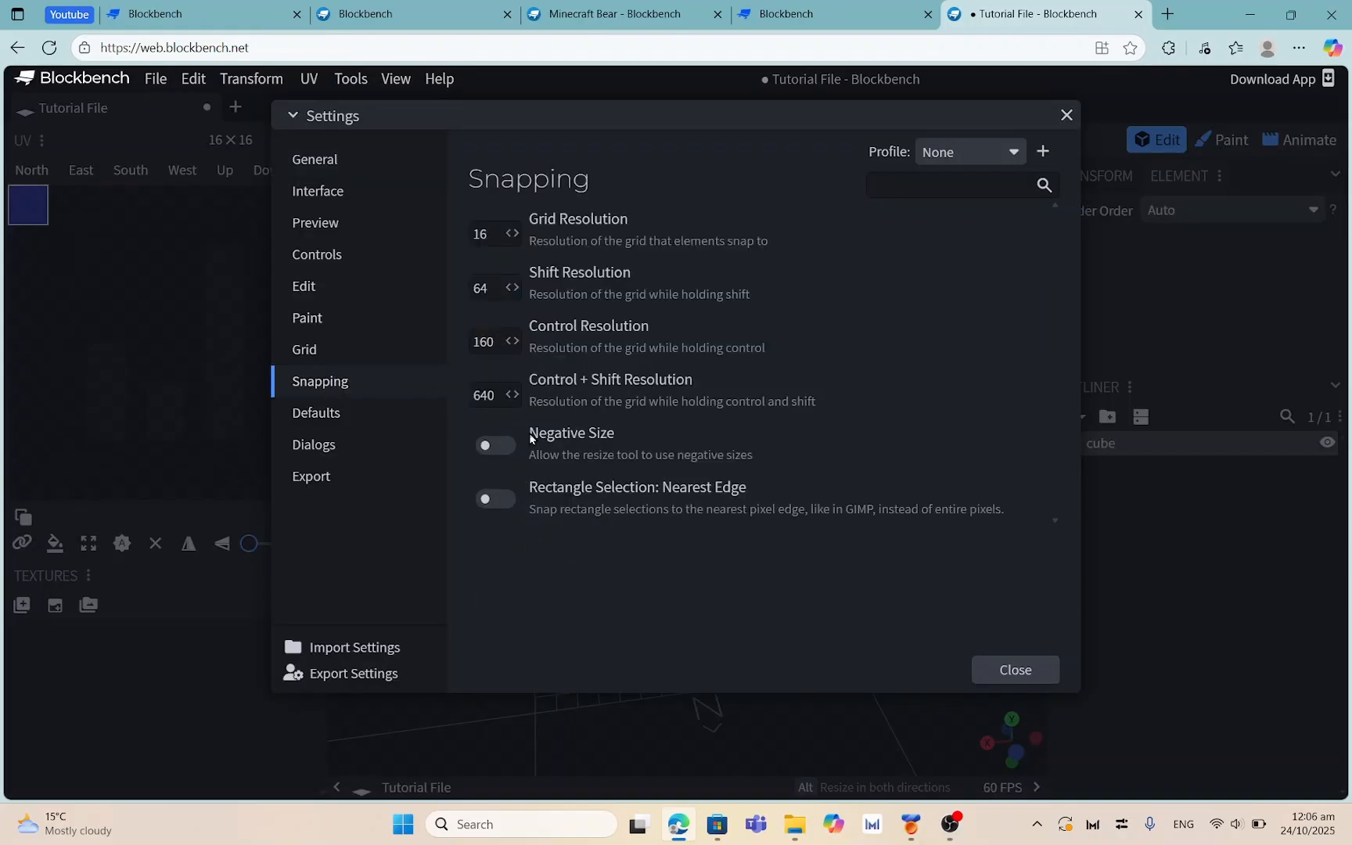
click(486, 453)
click(994, 670)
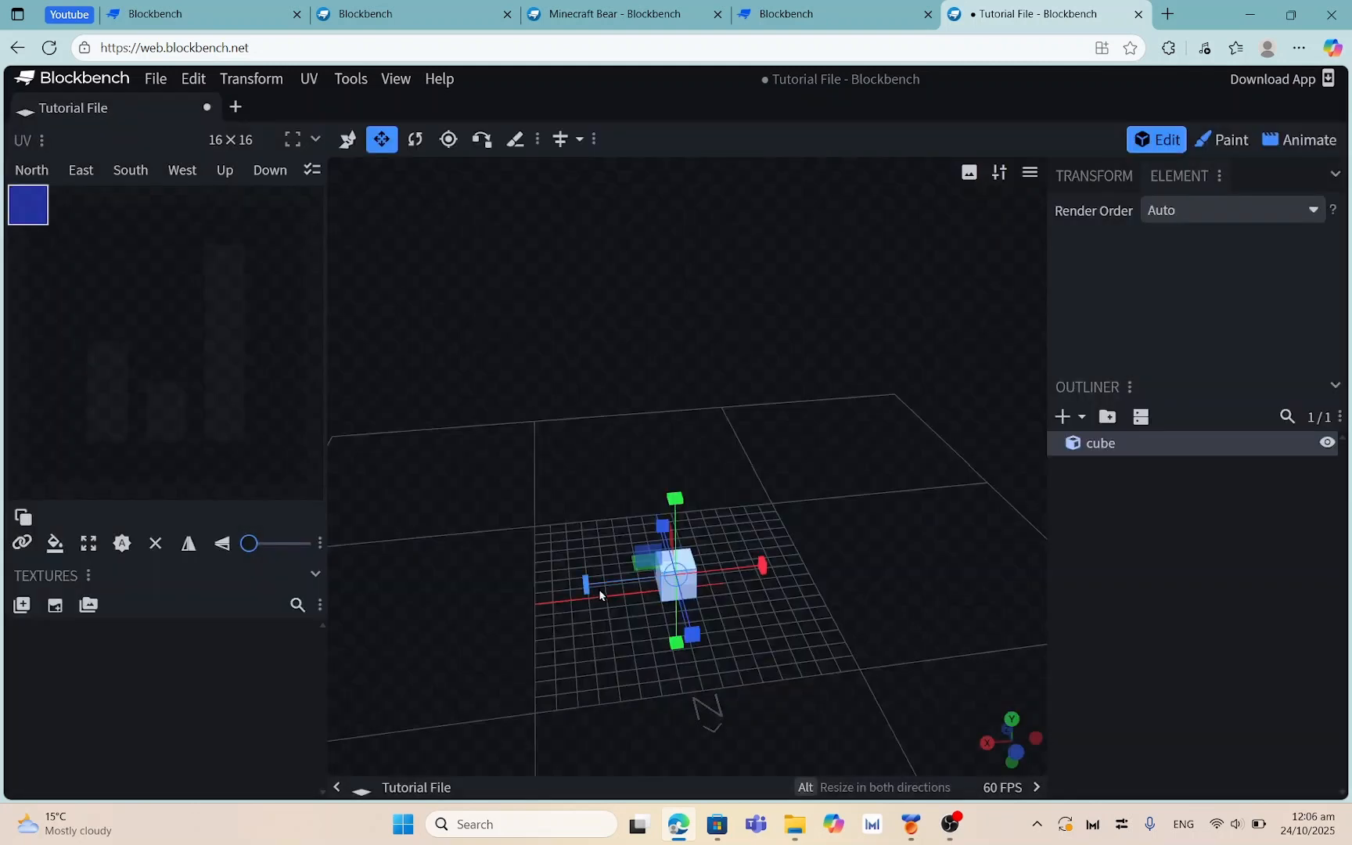
Resize the cube and show its Transform values: position -1, 0, -1, size 2×2×2, rotation 0
drag(588, 587, 724, 588)
drag(867, 507, 694, 571)
drag(789, 568, 727, 543)
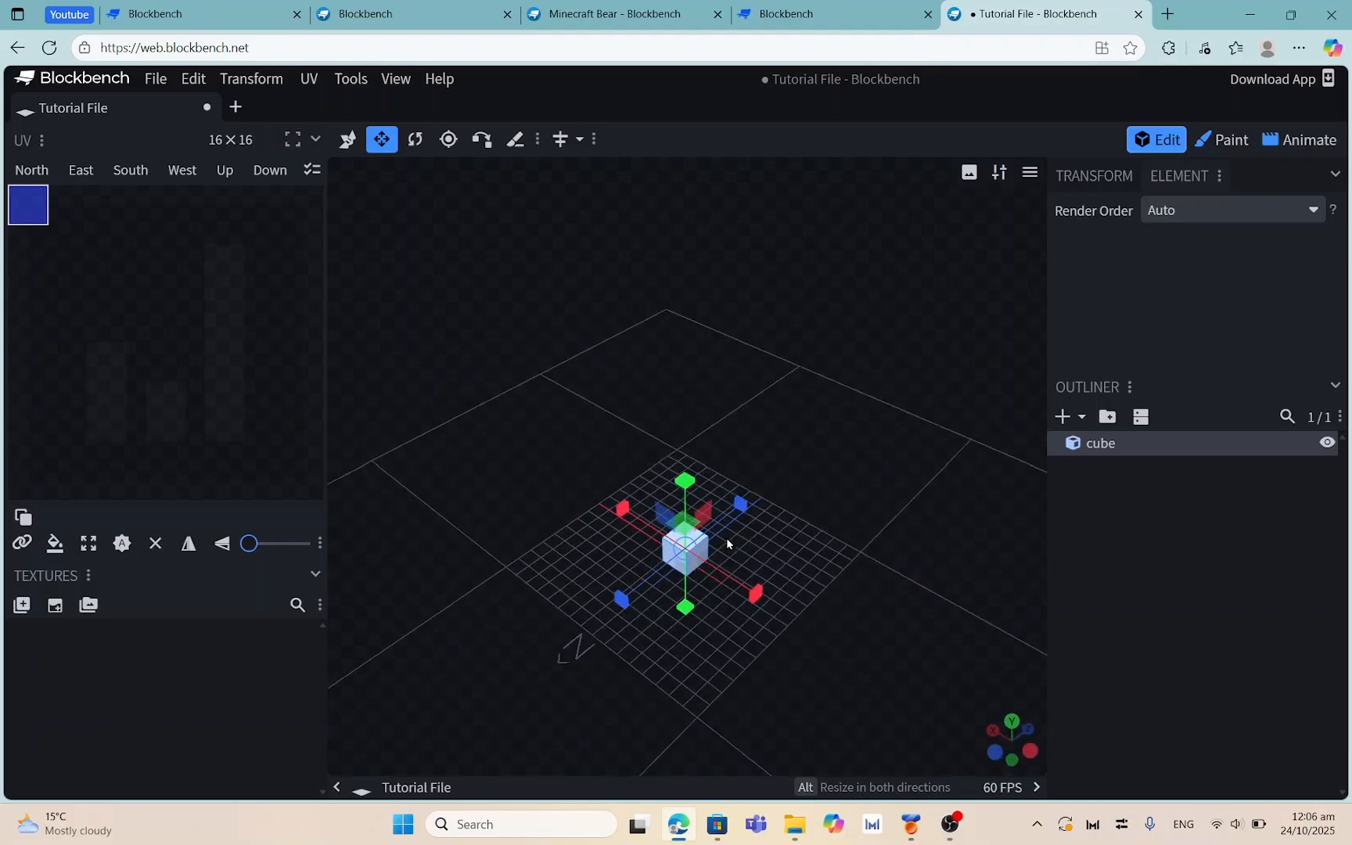
drag(818, 555, 846, 511)
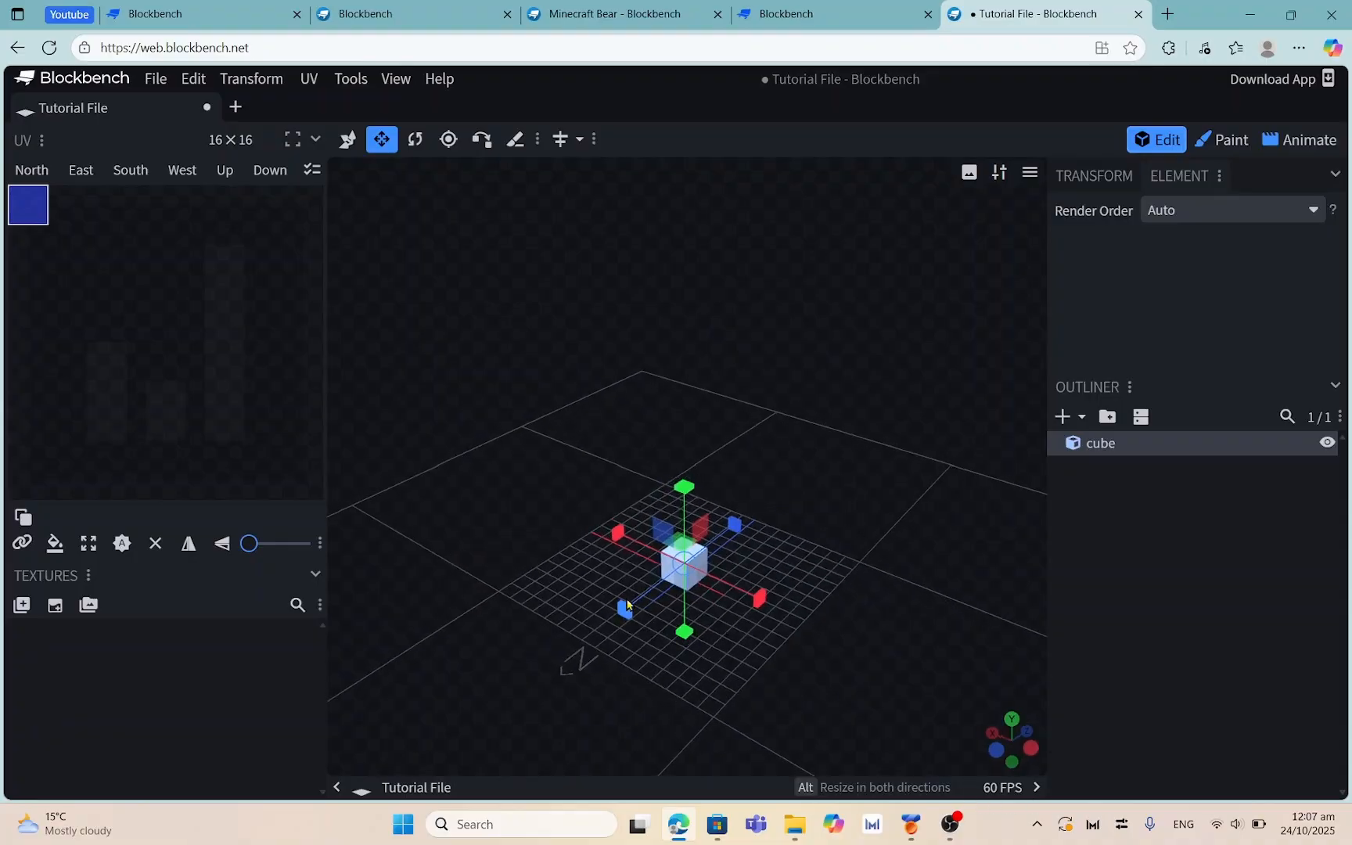
click(950, 823)
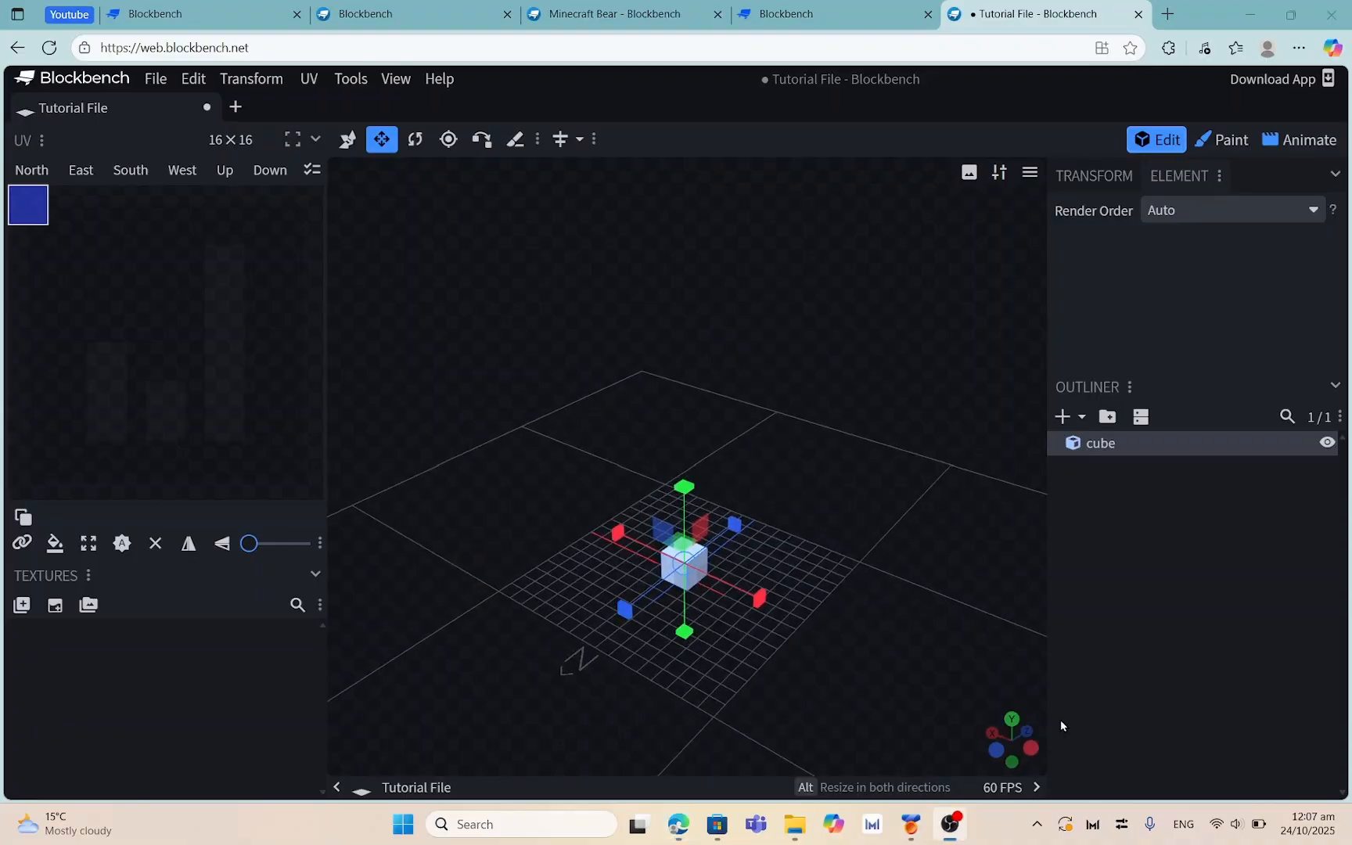
click(1055, 88)
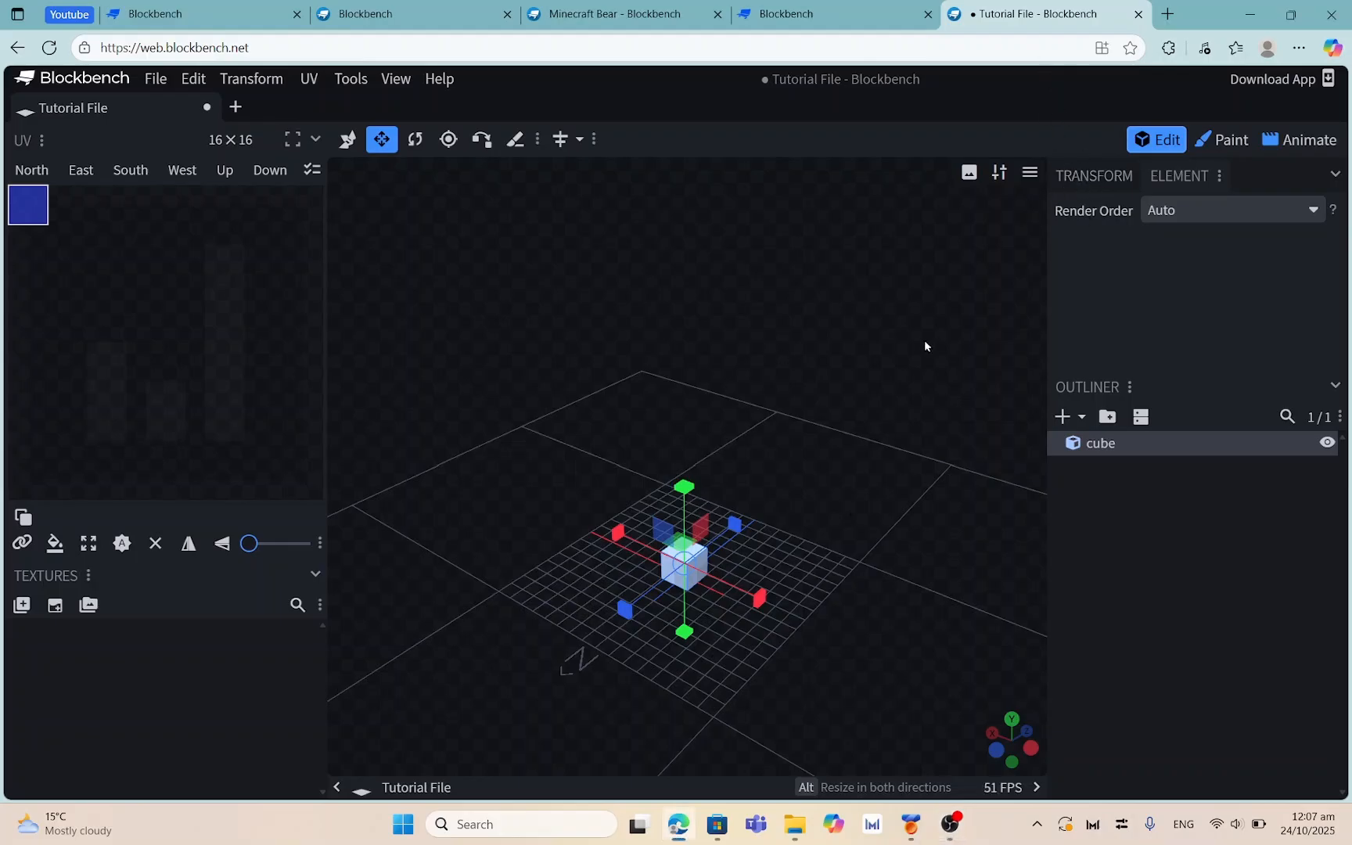
click(1095, 175)
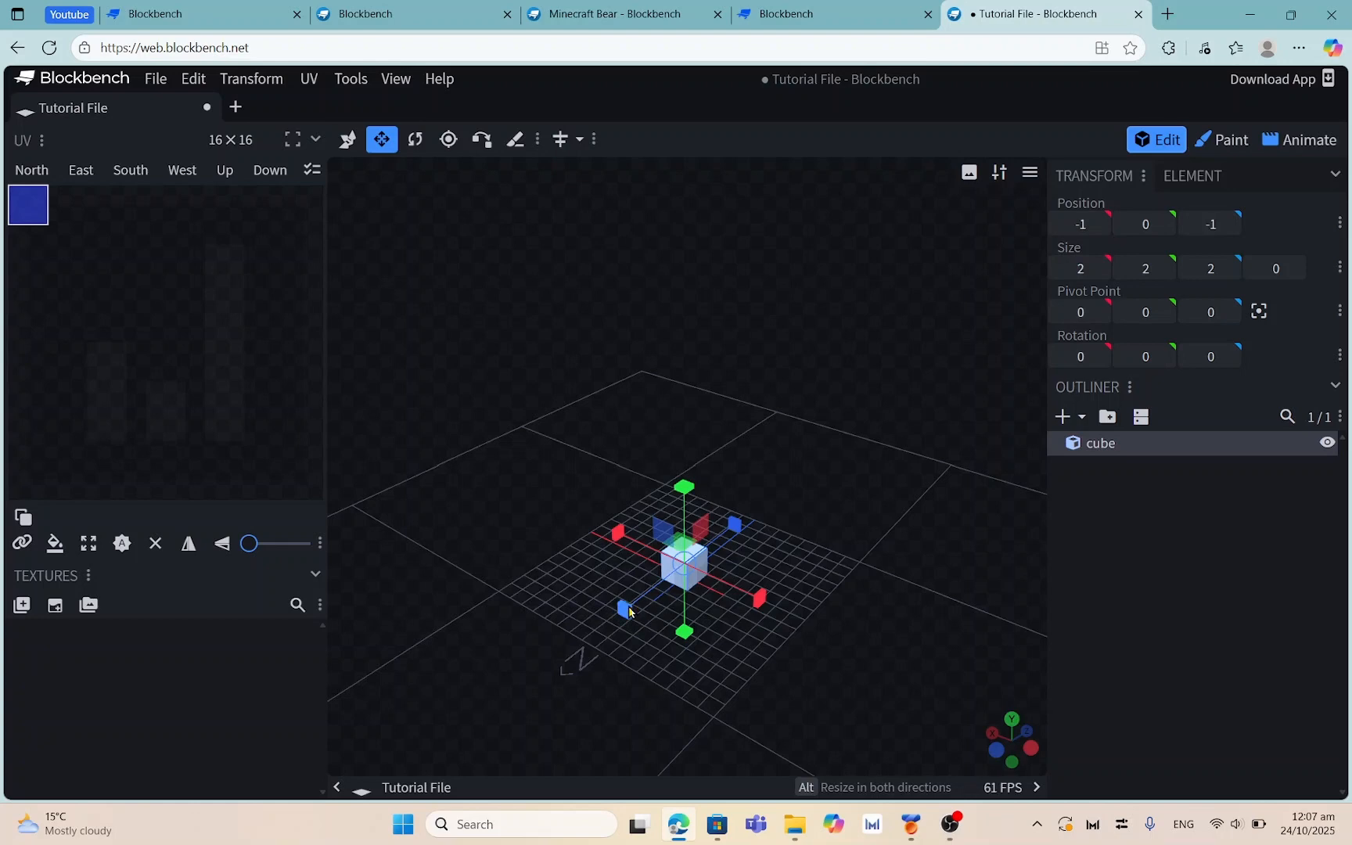
Stretch the cube along Z, stepping its Z size up to 6 and back toward 0
drag(633, 603, 653, 460)
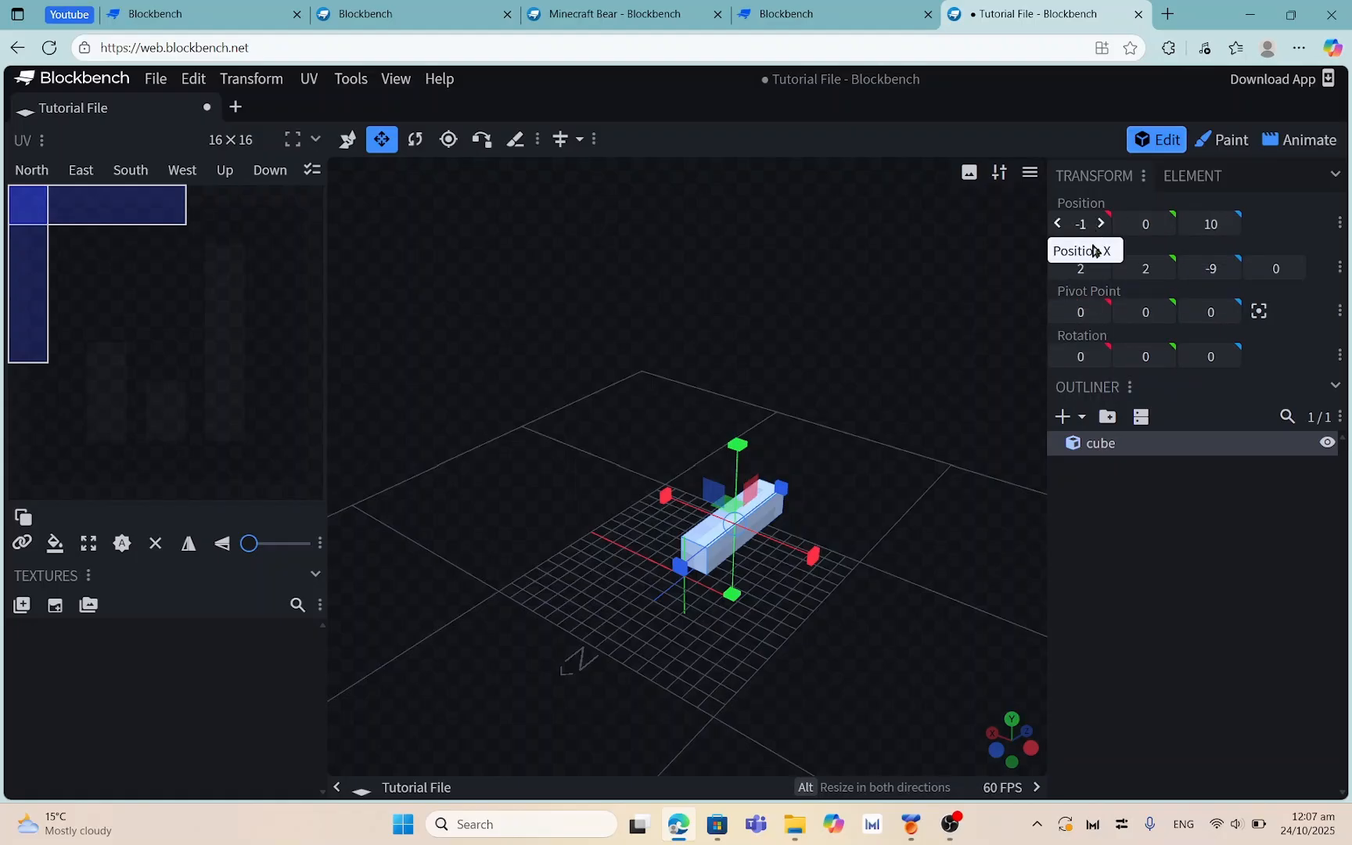
click(1059, 269)
click(1059, 268)
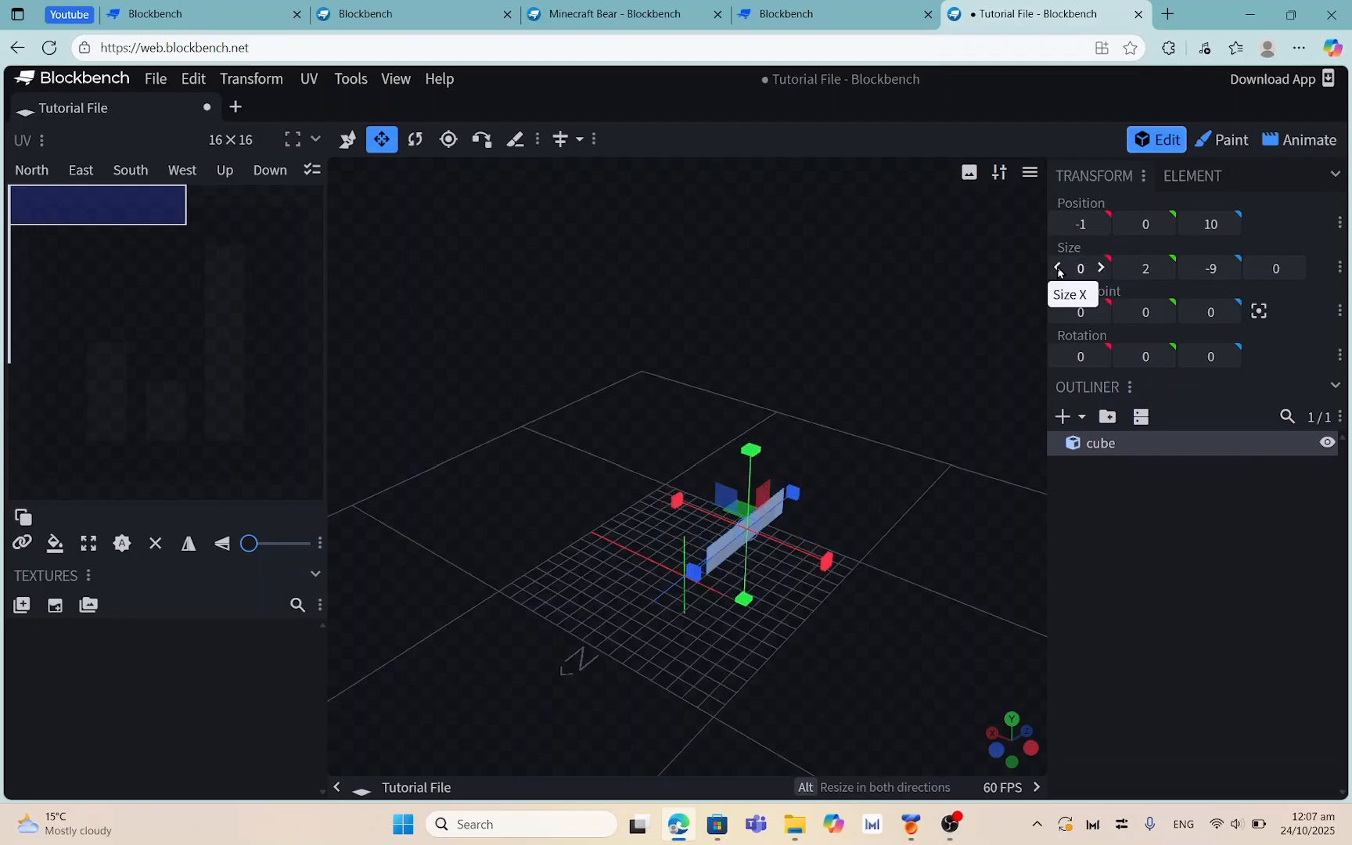
click(1126, 269)
click(1126, 269)
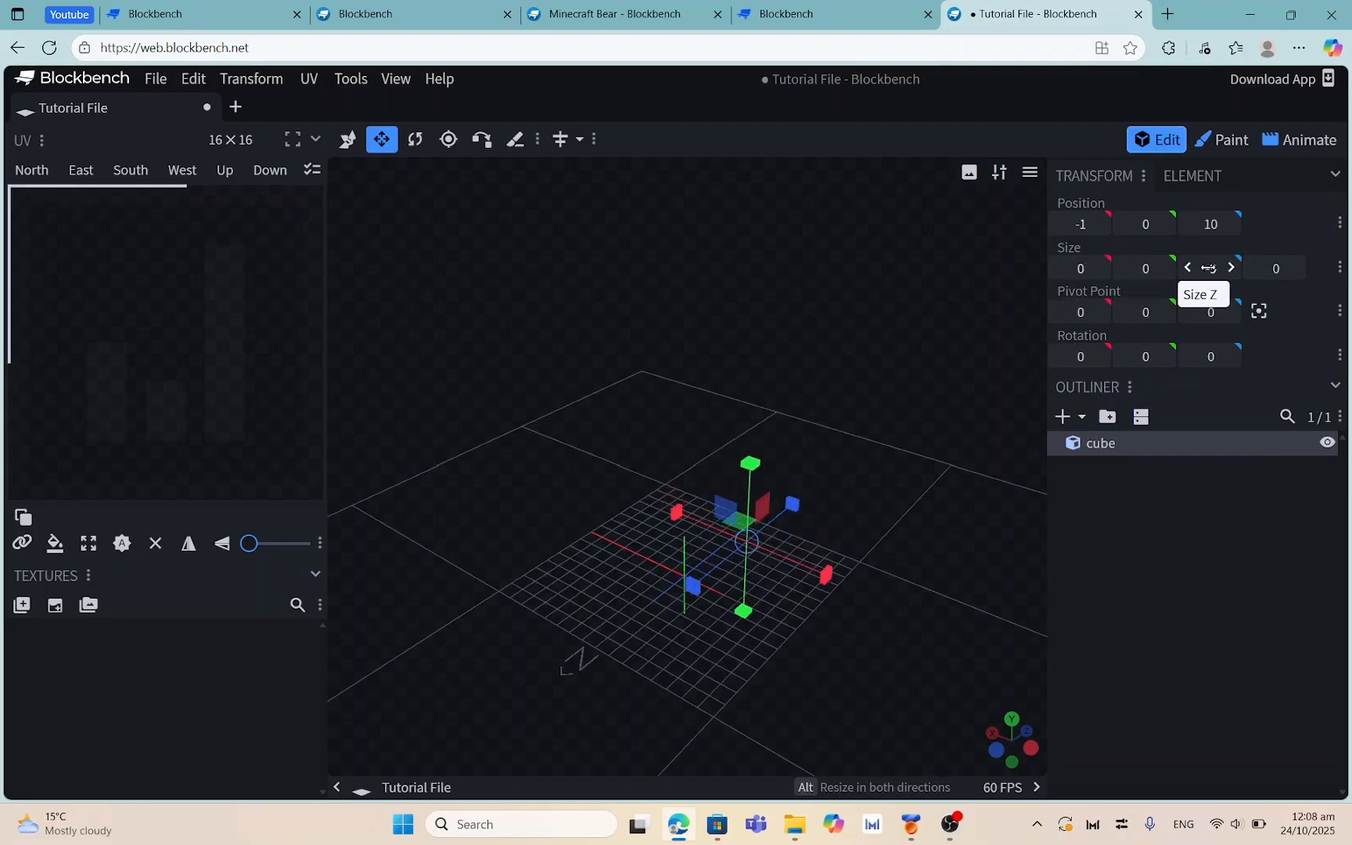
click(1188, 269)
click(1187, 268)
click(1187, 269)
click(1187, 268)
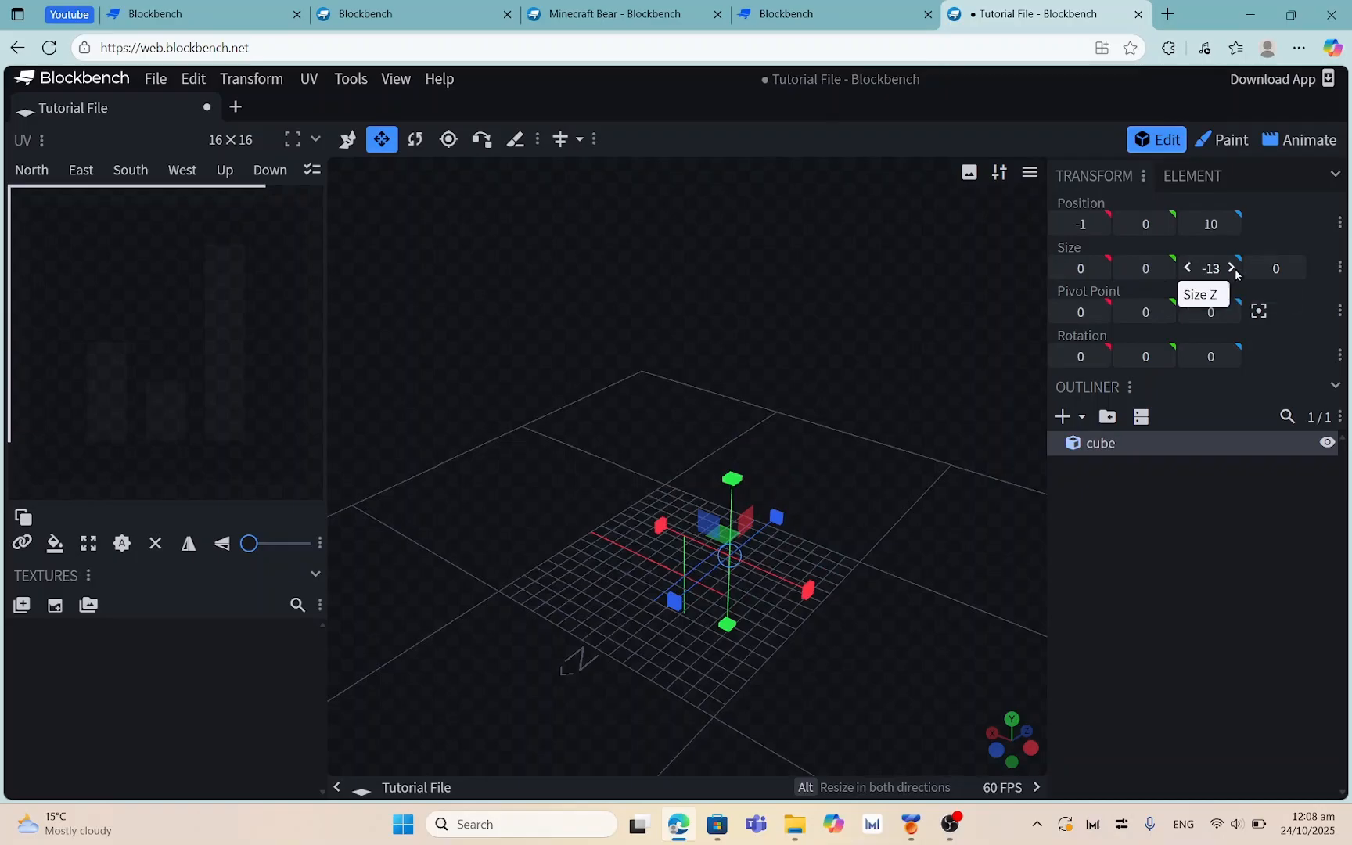
click(1231, 269)
double_click(1231, 269)
click(1231, 268)
double_click(1231, 268)
click(1231, 268)
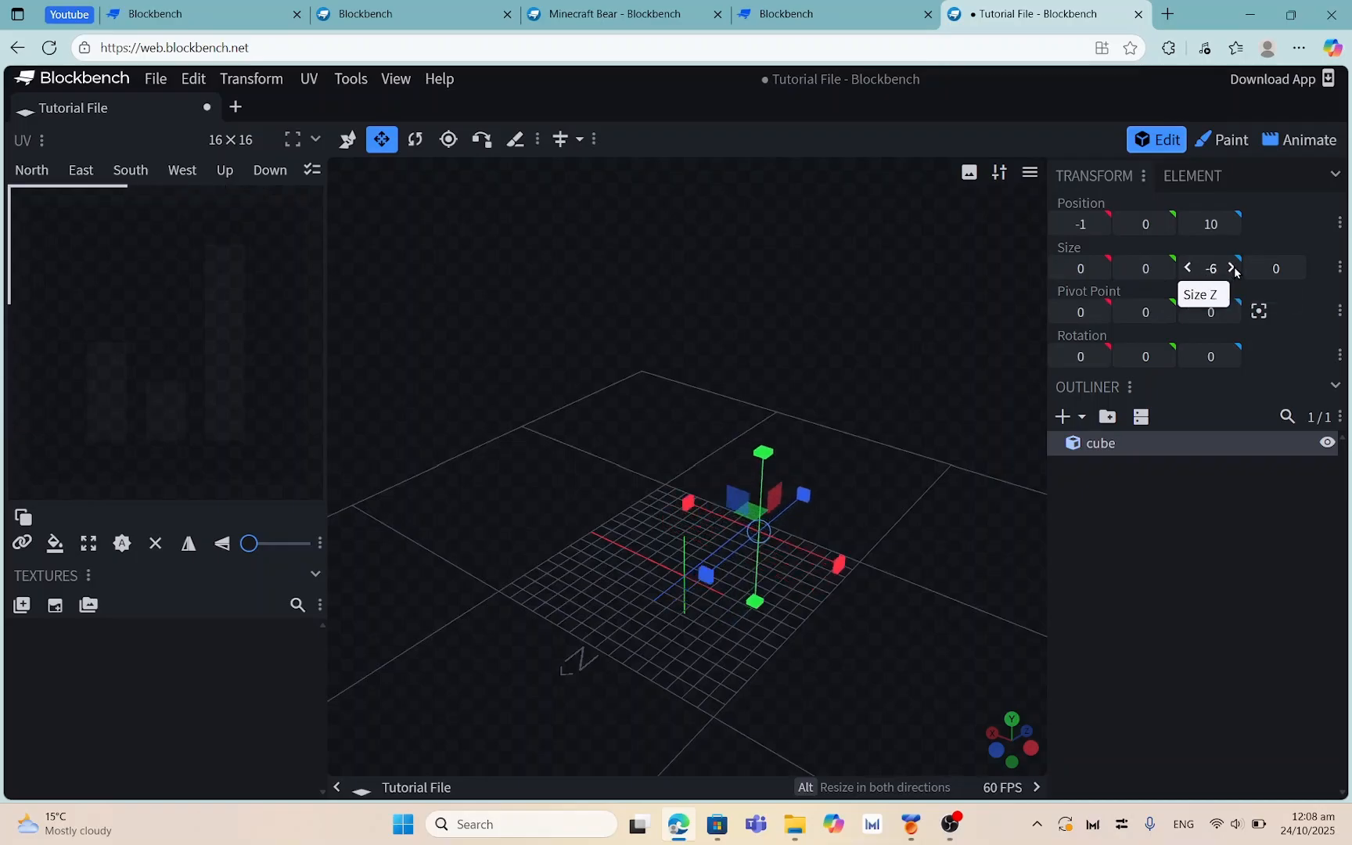
double_click(1232, 269)
double_click(1232, 269)
double_click(1232, 269)
click(1232, 269)
double_click(1232, 268)
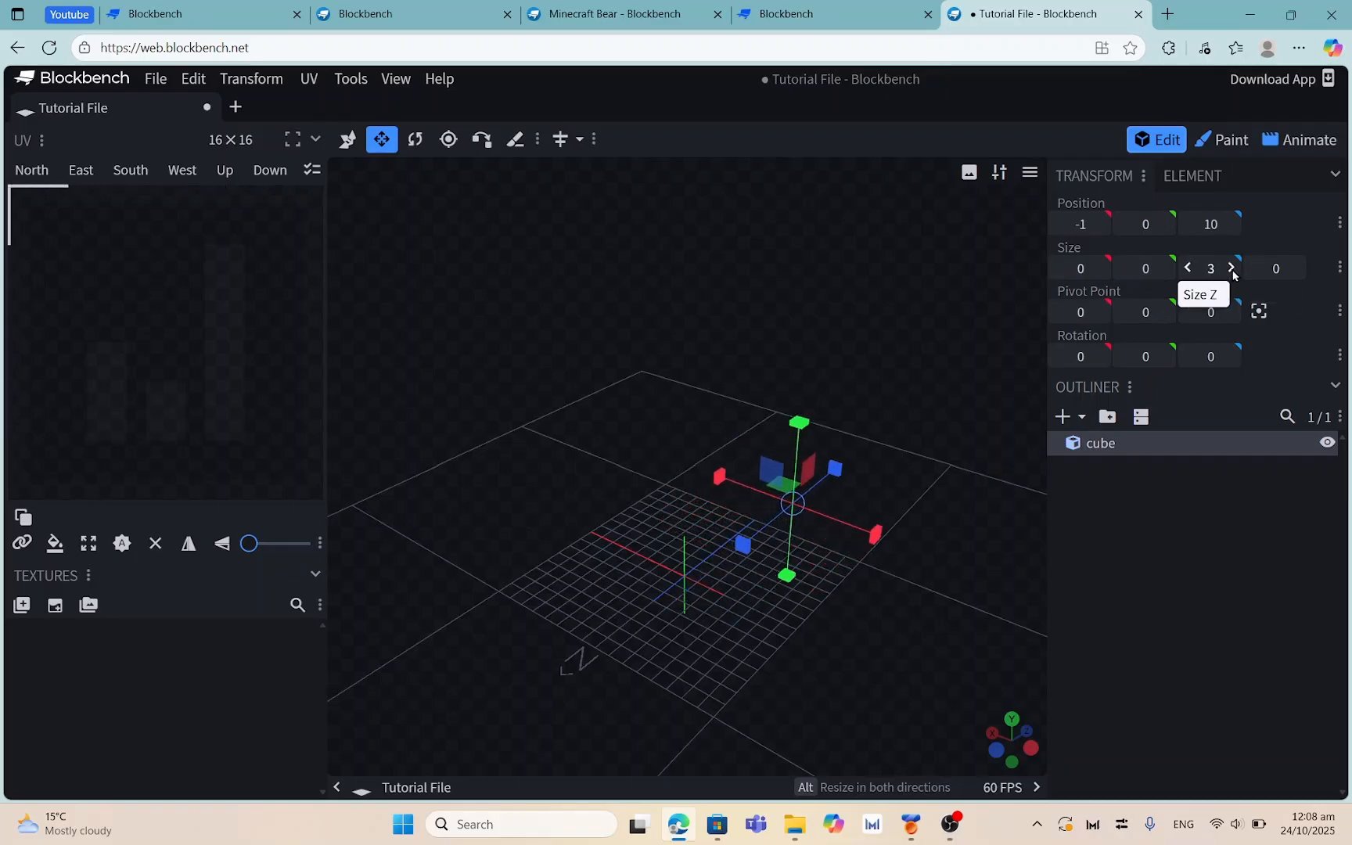
double_click(1232, 269)
click(1232, 268)
double_click(1189, 268)
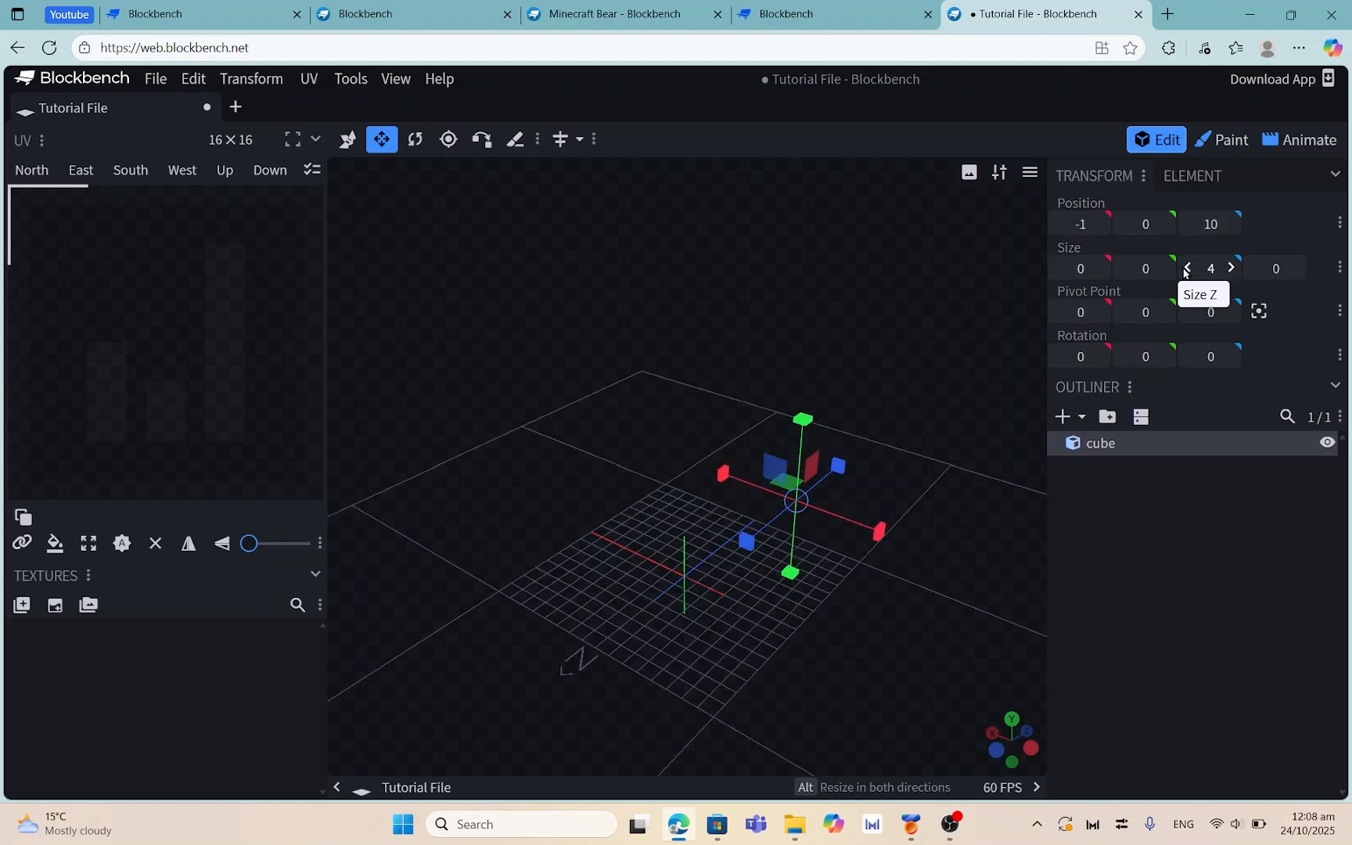
click(1189, 268)
click(1189, 268)
double_click(1189, 268)
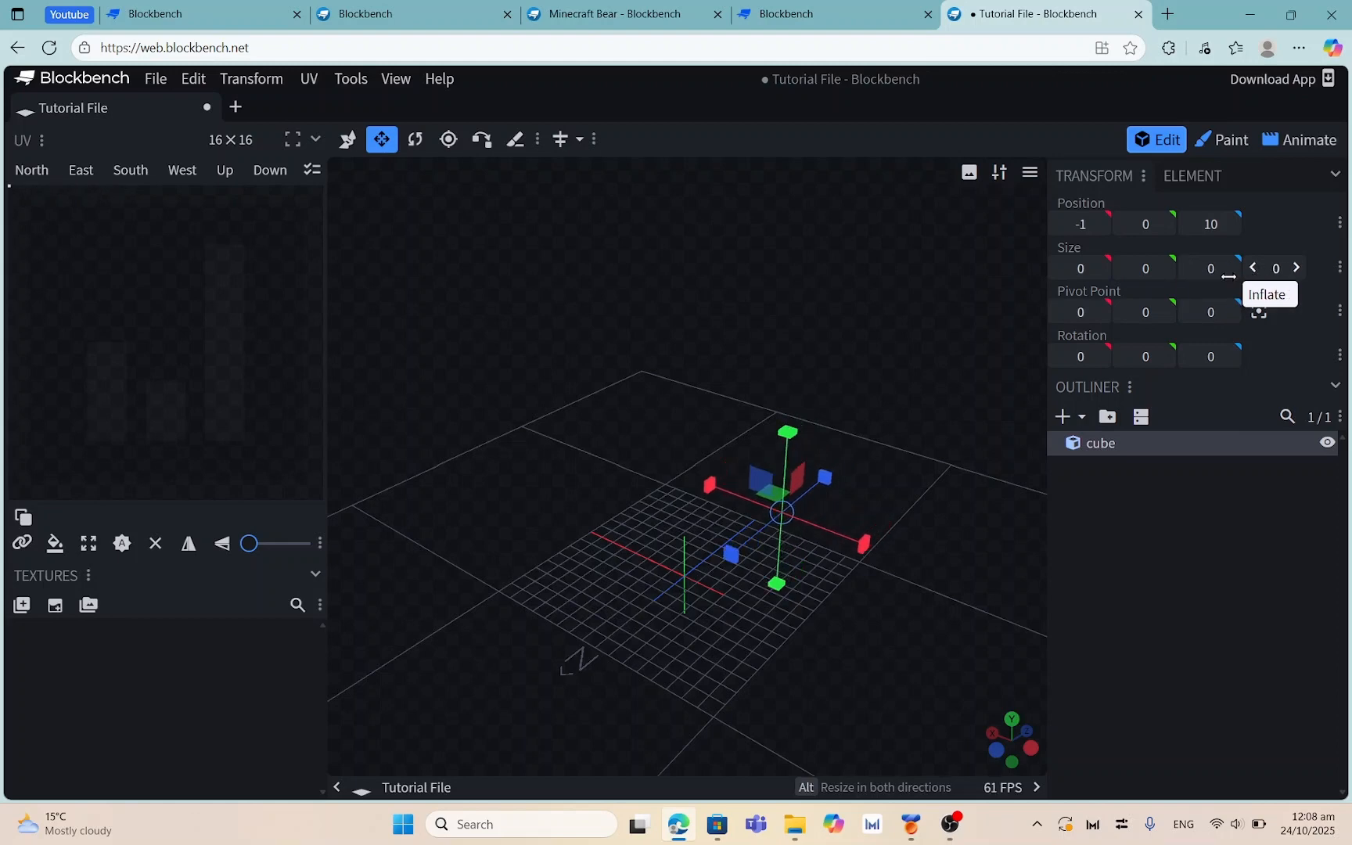
Try a negative Z resize on the cube, then undo it
drag(1001, 476, 825, 498)
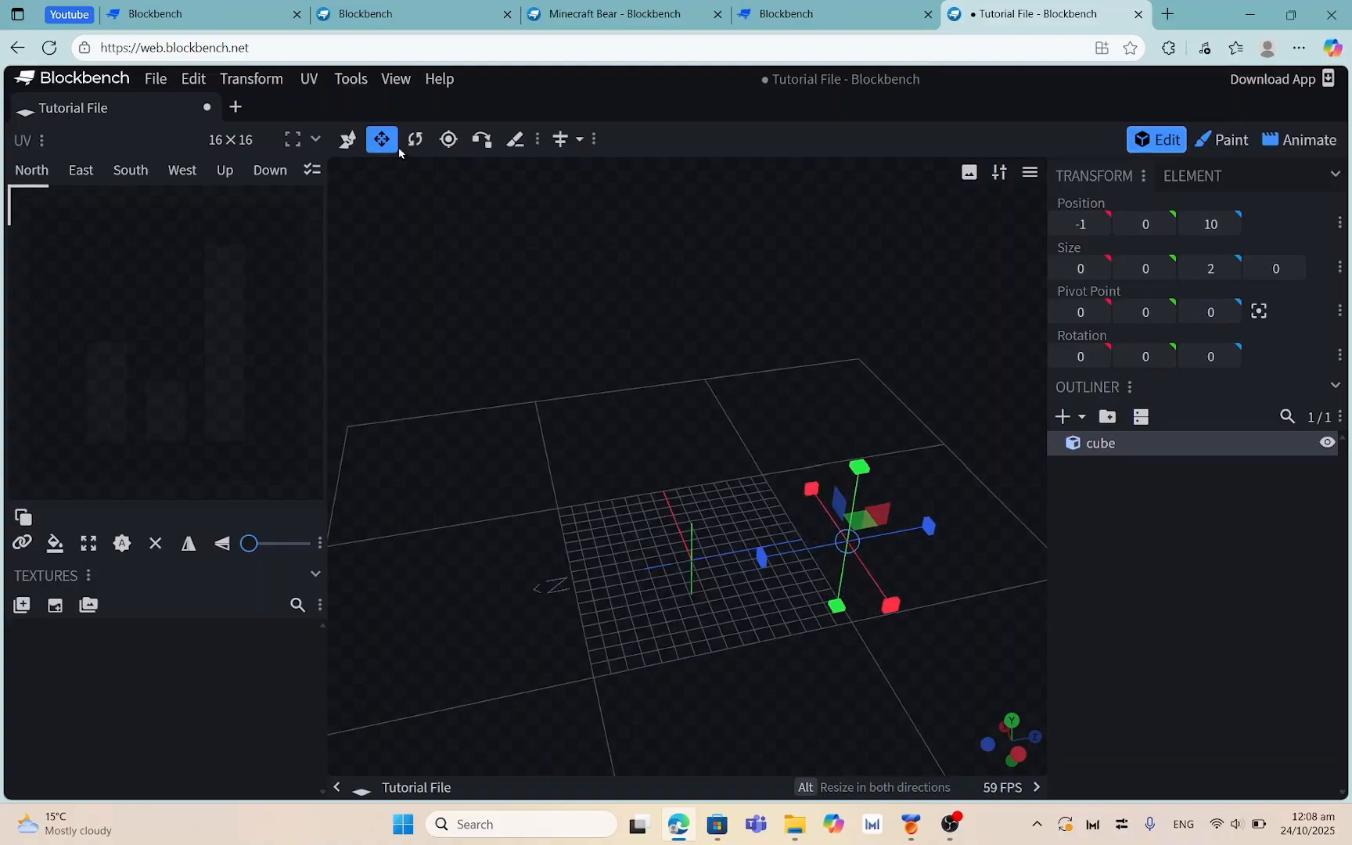
click(348, 140)
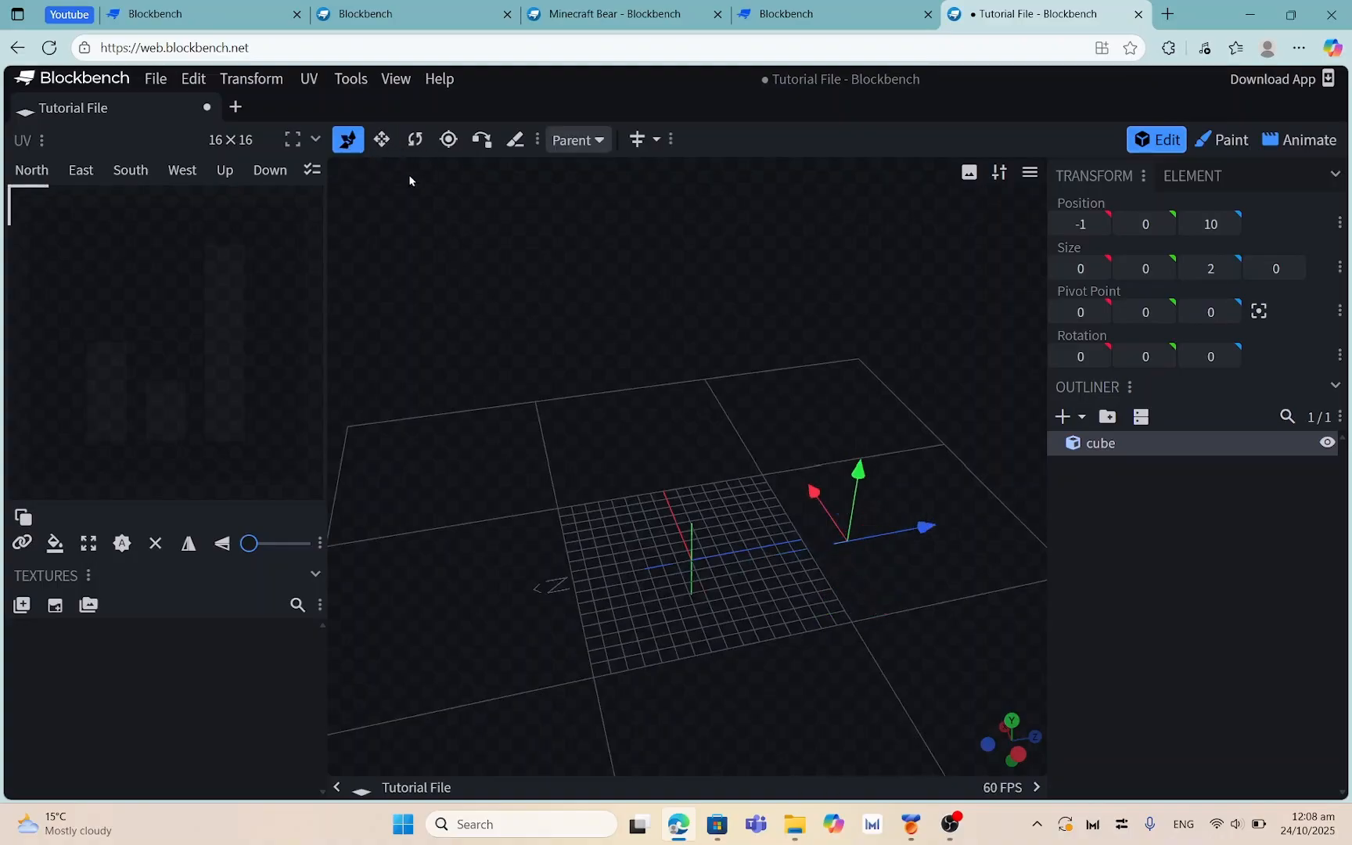
click(382, 139)
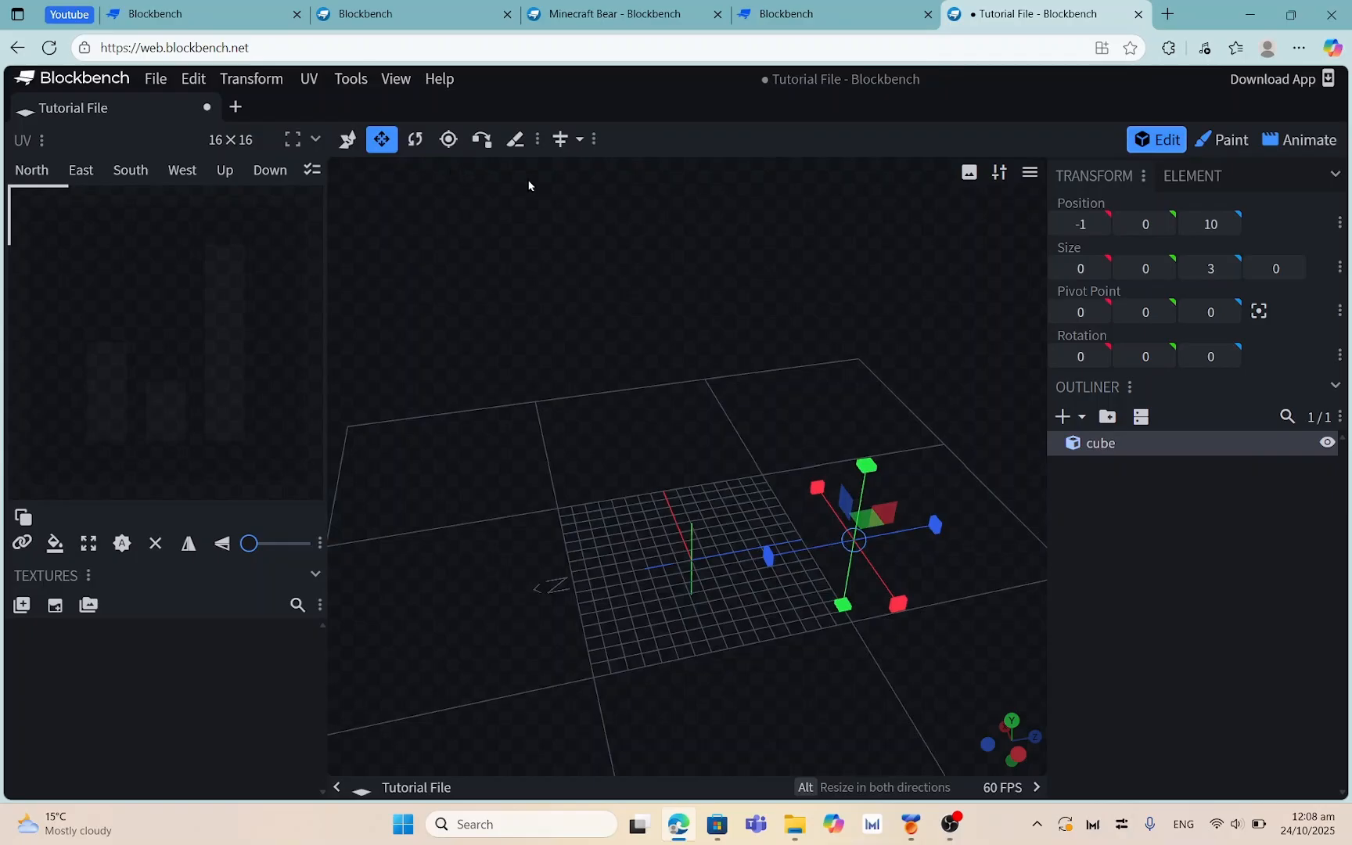
drag(528, 182, 576, 191)
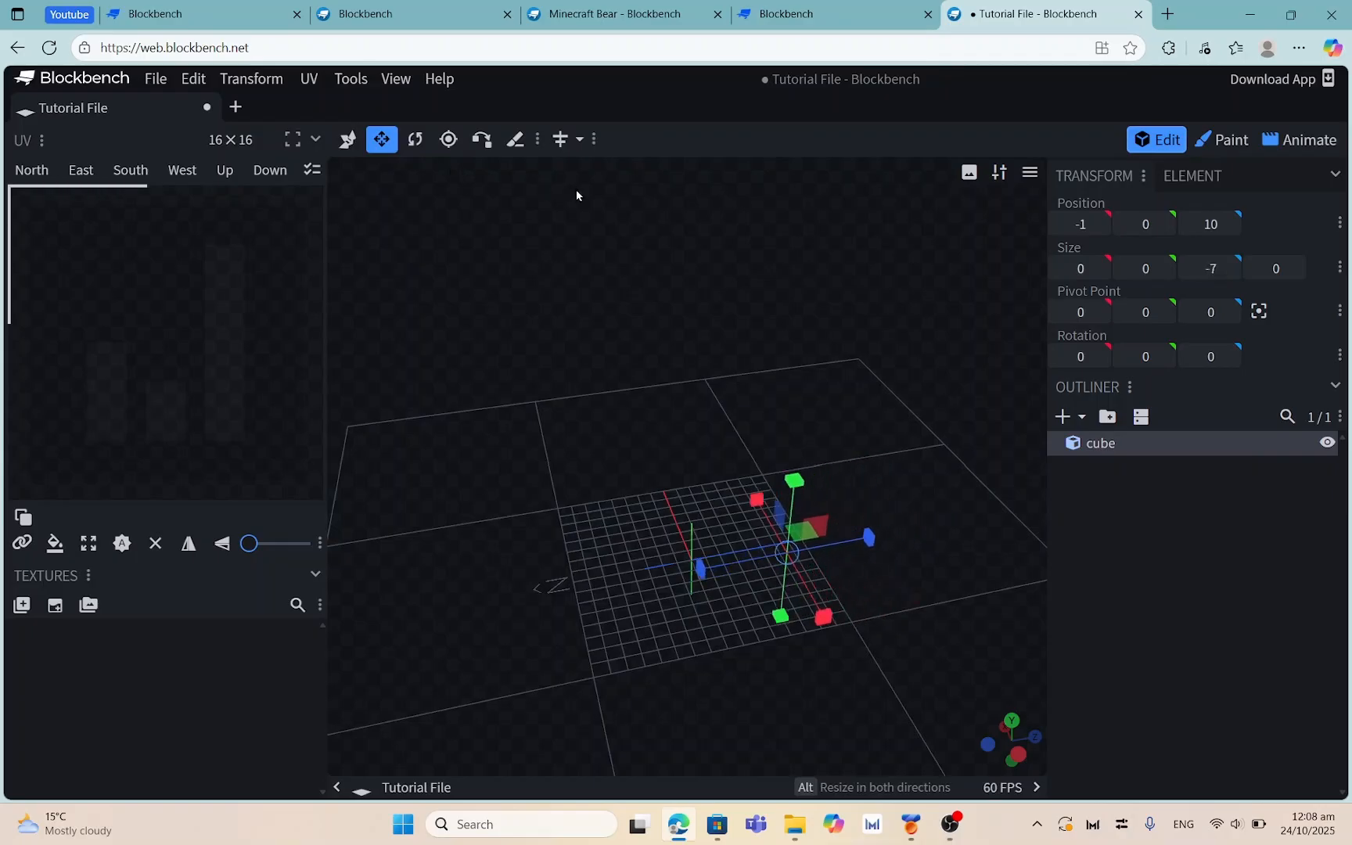
key(ctrl+z)
key(ctrl+z)
key(ctrl+z)
drag(750, 263, 1101, 232)
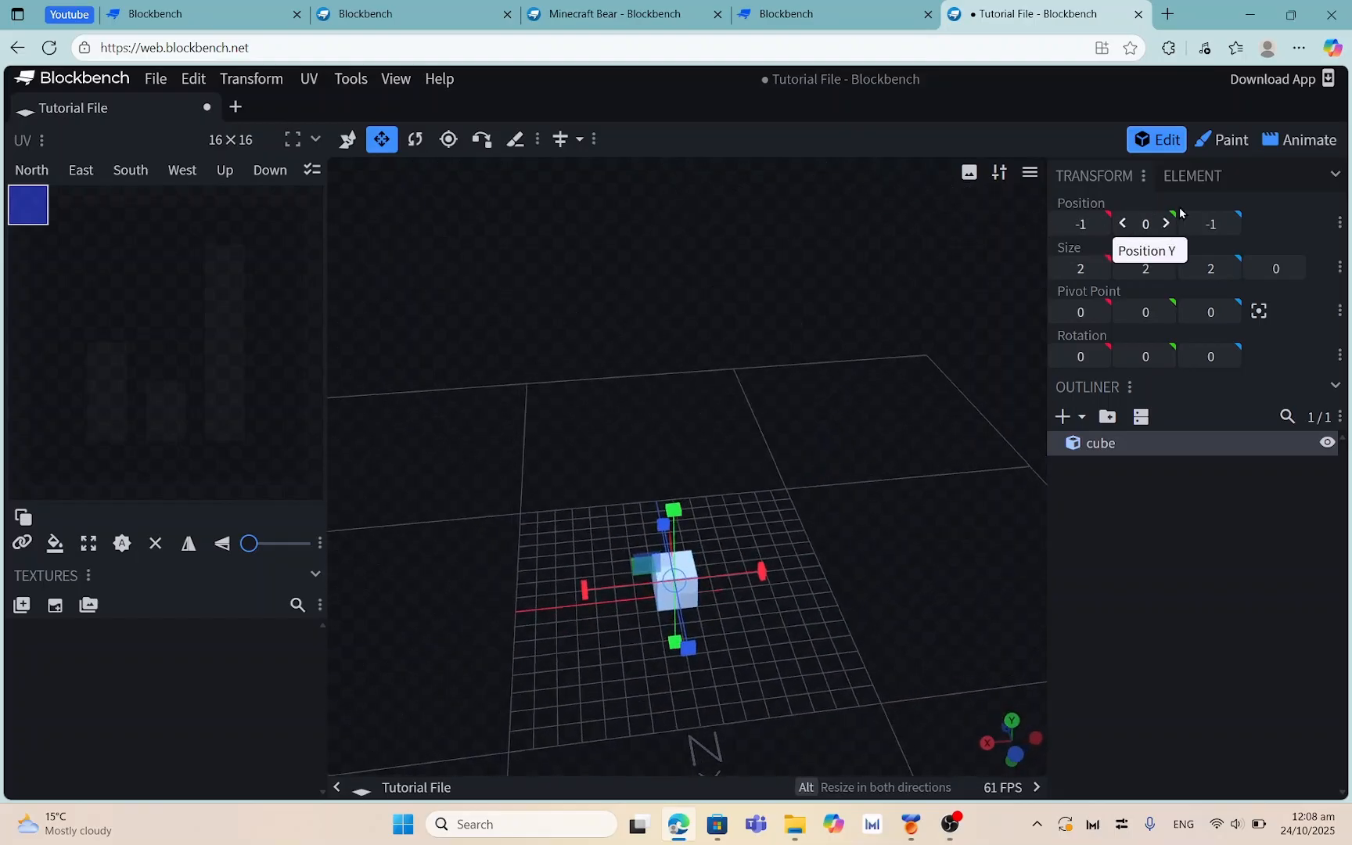
drag(812, 451, 767, 461)
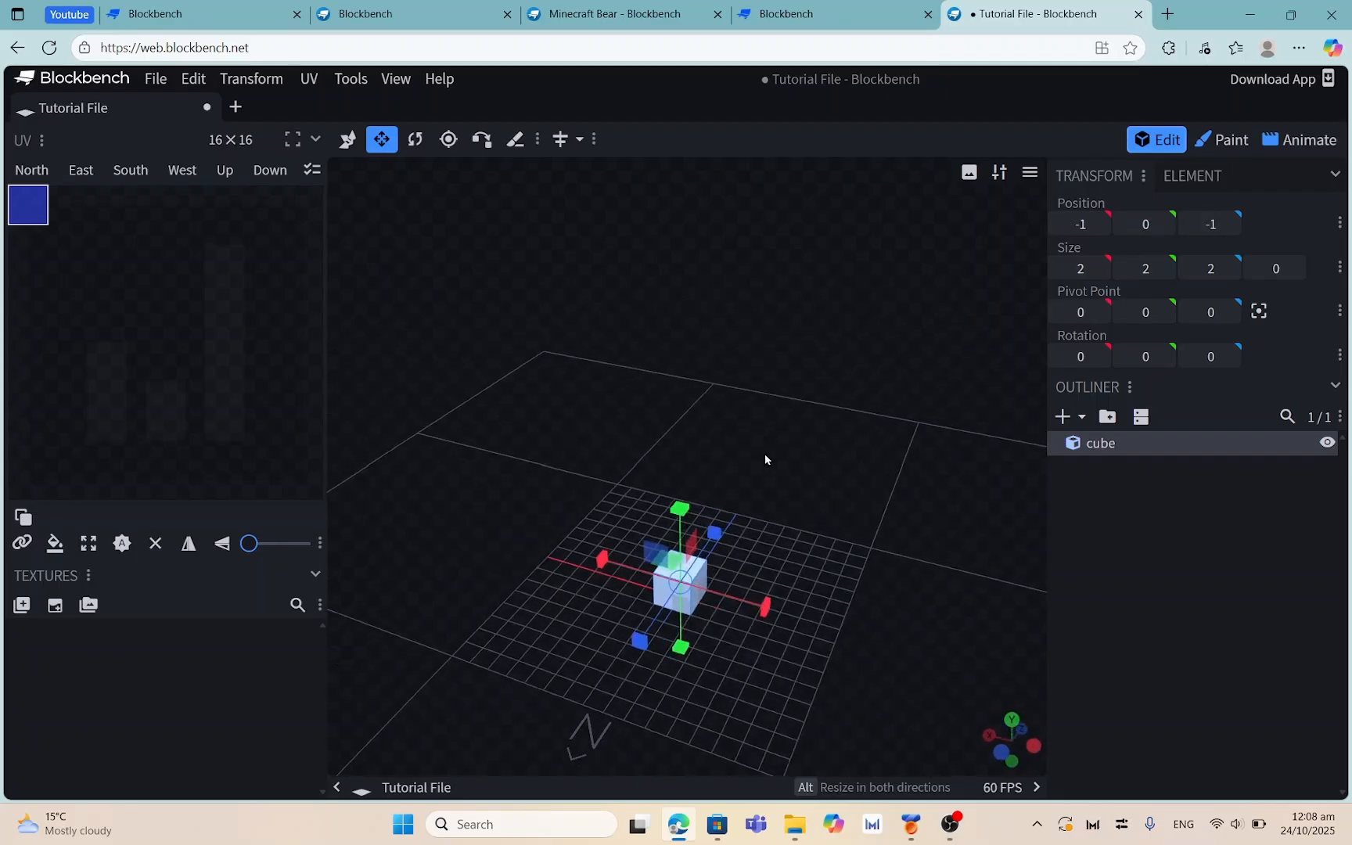
Stretch the cube along X to size 5, moving its X position to -4
click(950, 824)
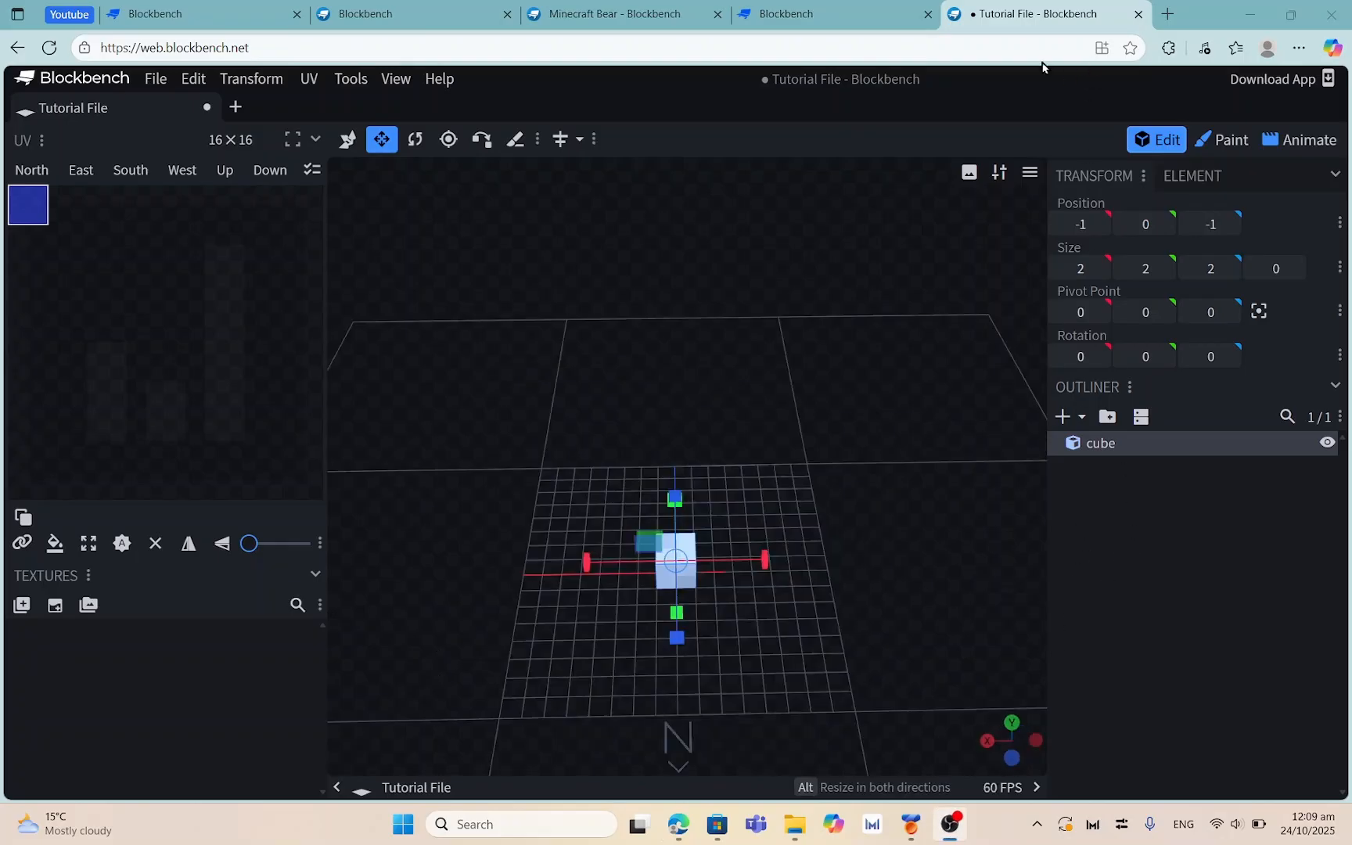
click(947, 216)
drag(826, 365, 645, 326)
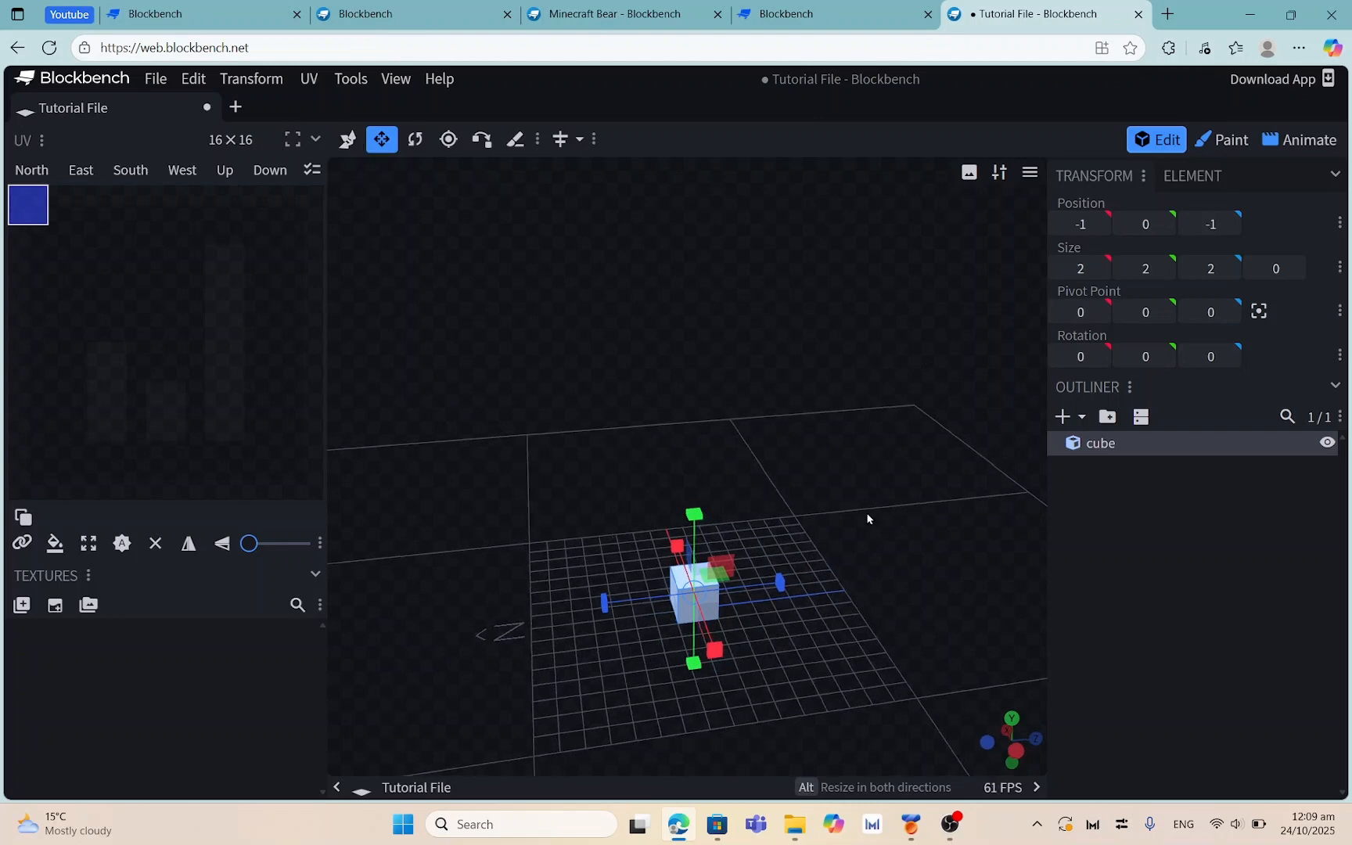
drag(870, 519, 888, 570)
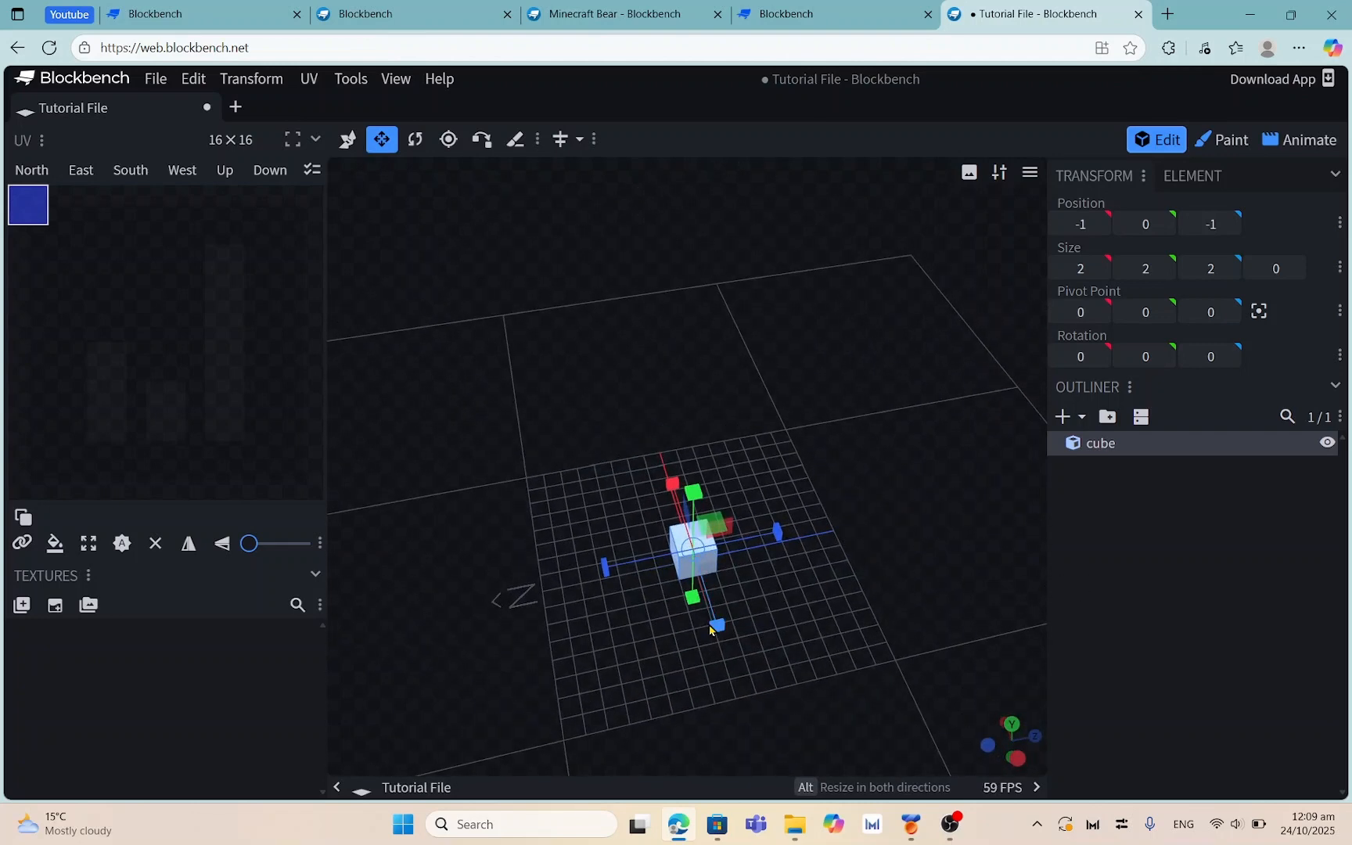
drag(711, 630, 1065, 353)
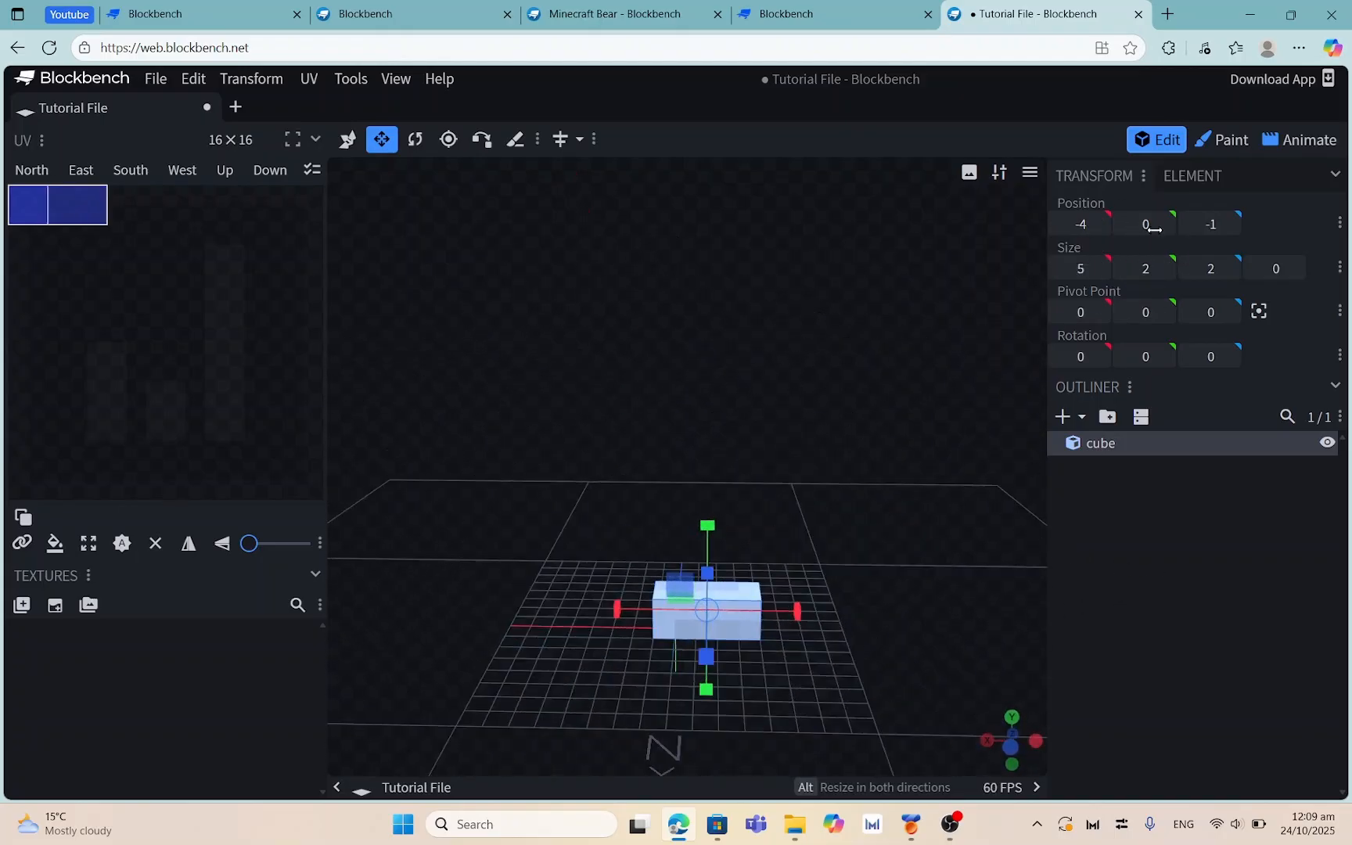
click(1057, 269)
click(1057, 269)
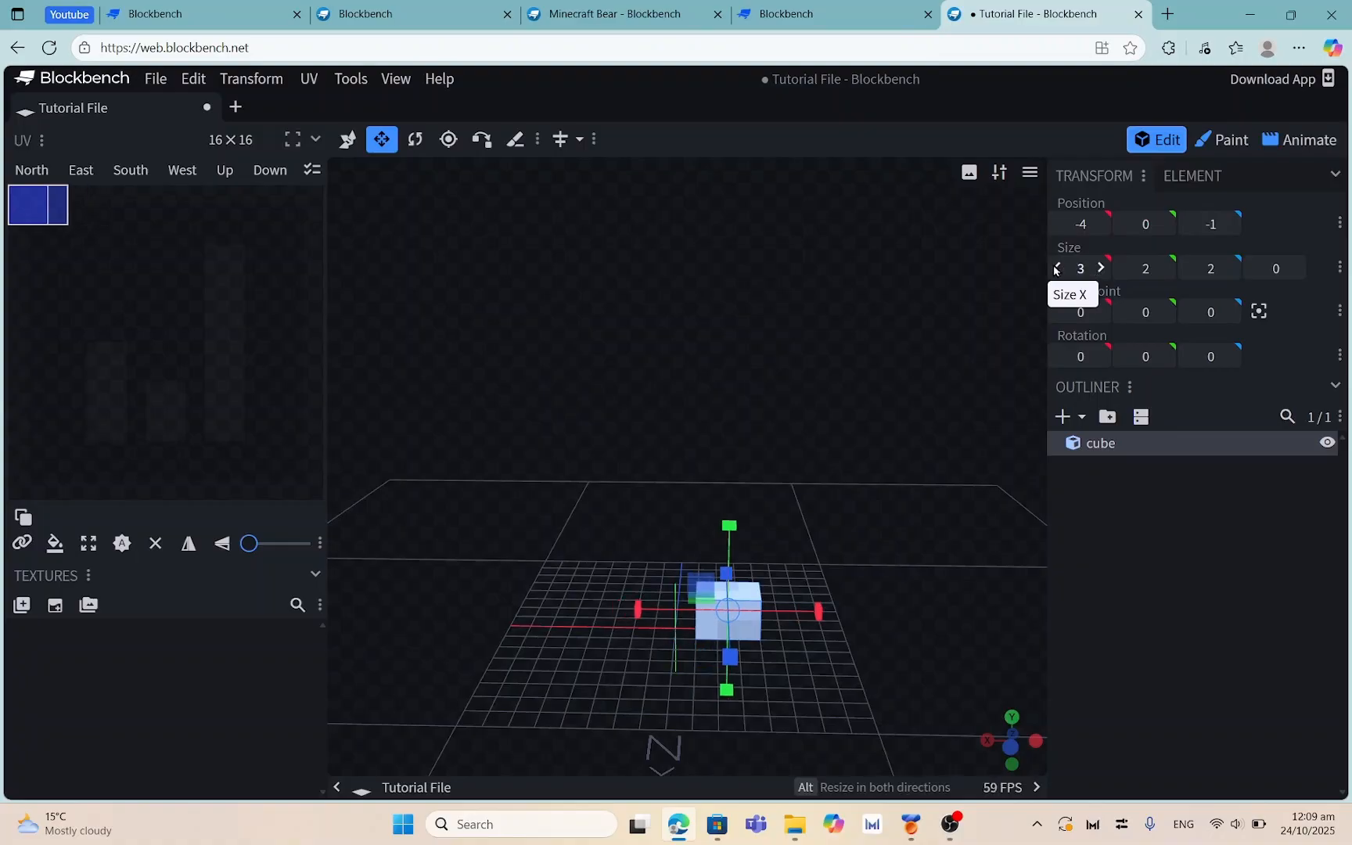
click(1056, 269)
drag(875, 546, 890, 633)
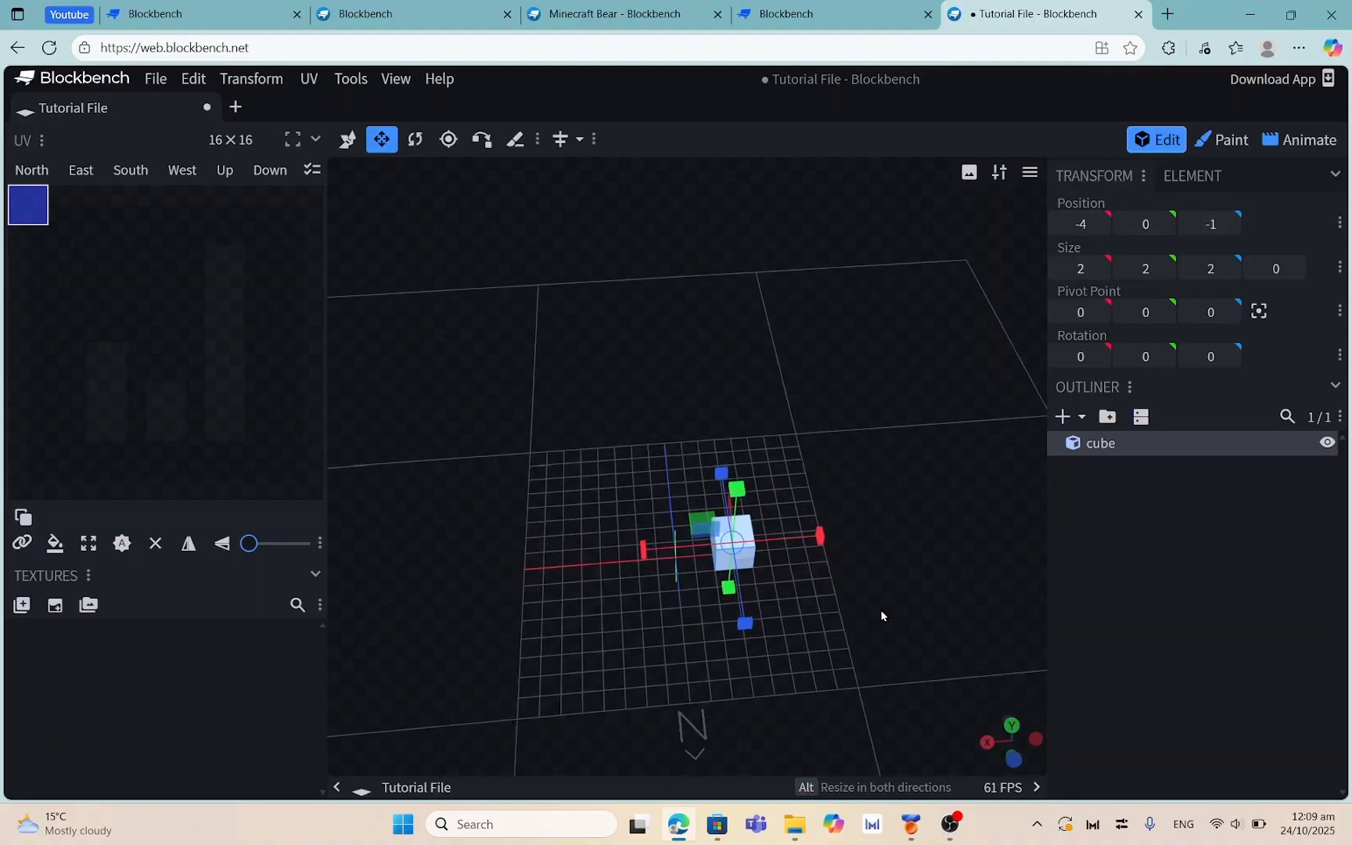
key(ctrl+z)
key(ctrl+z)
key(ctrl+z)
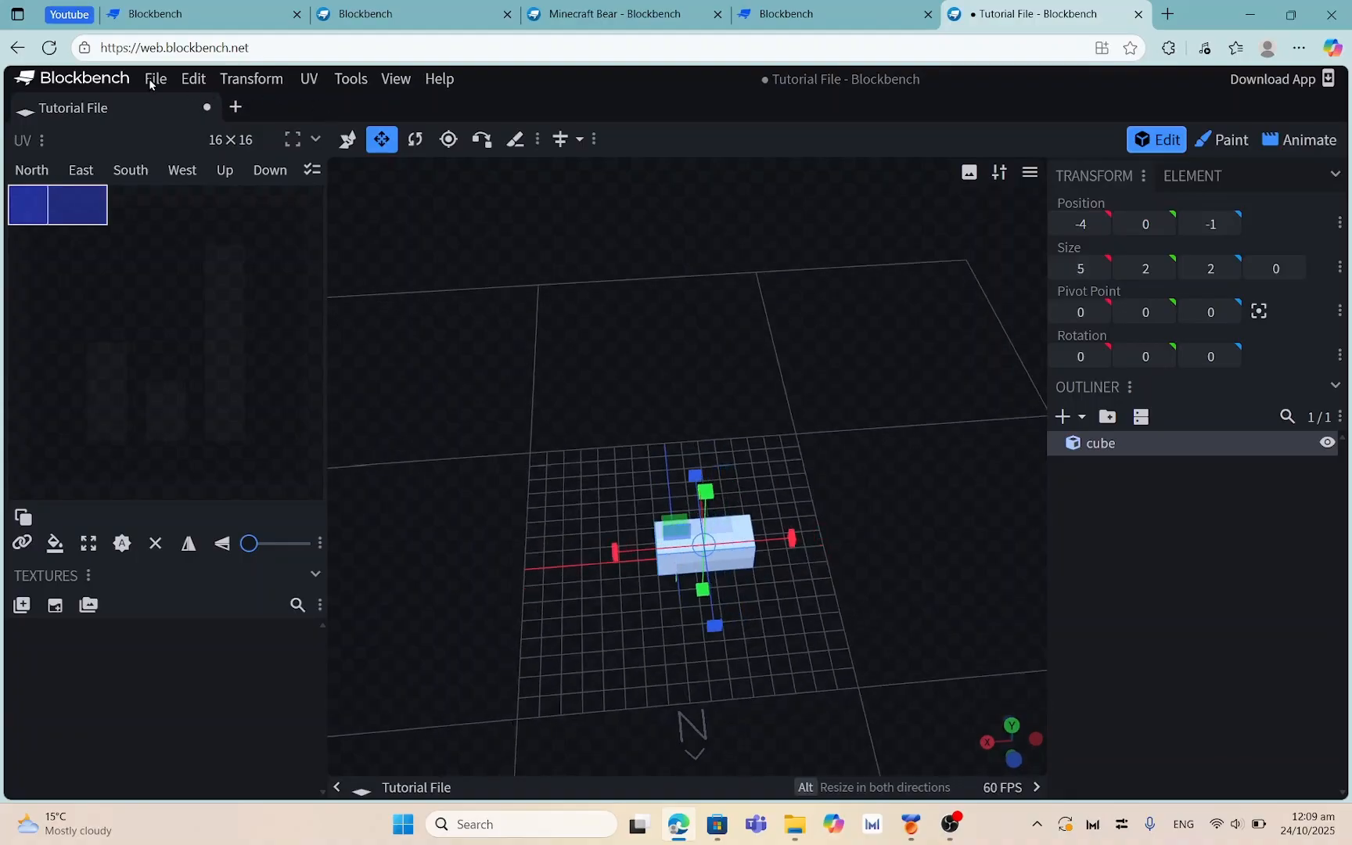
Resize the cube back to Size X 2, leaving a 2×2×2 cube at -1, 0, -1
click(155, 78)
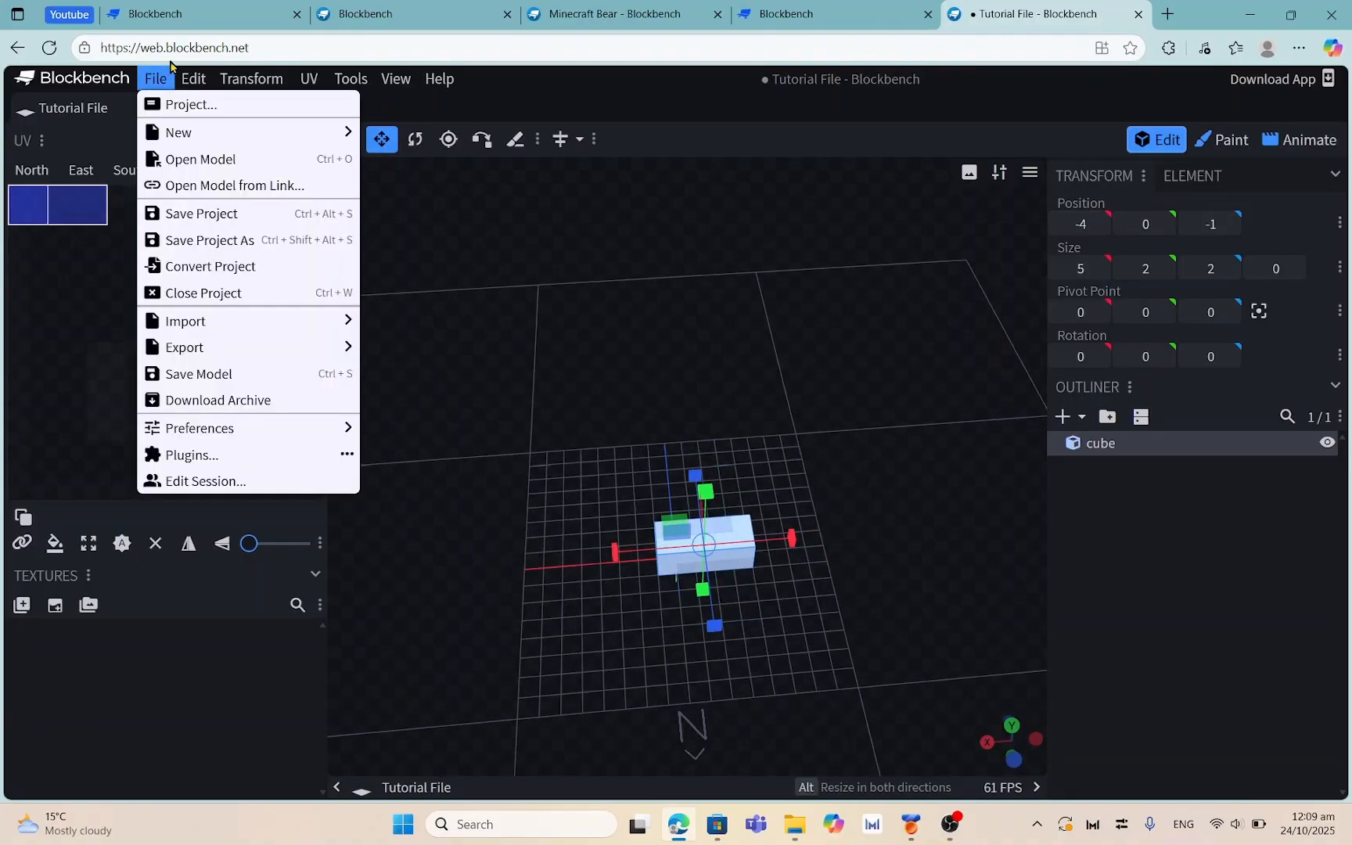
mouse_move(184, 71)
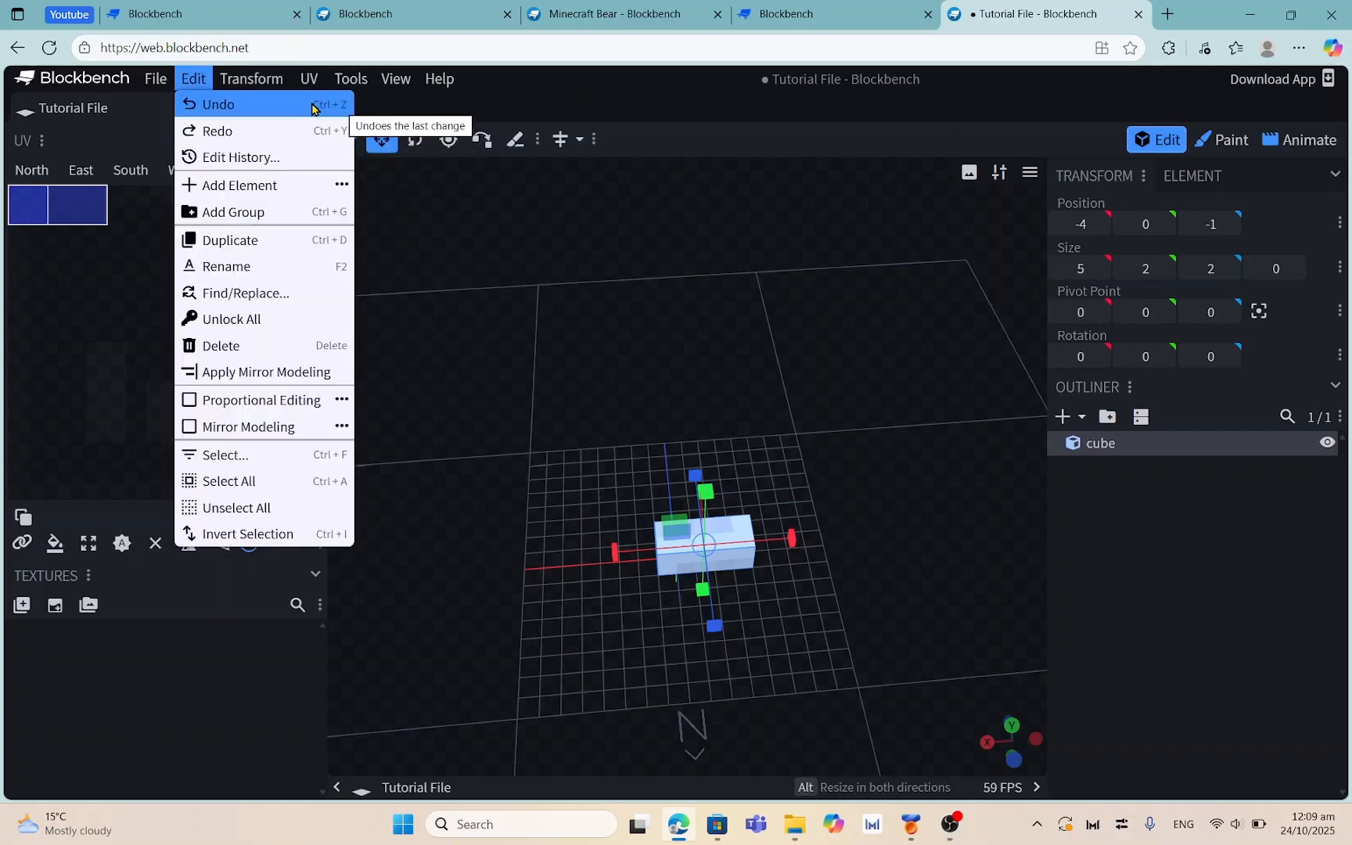
mouse_move(333, 100)
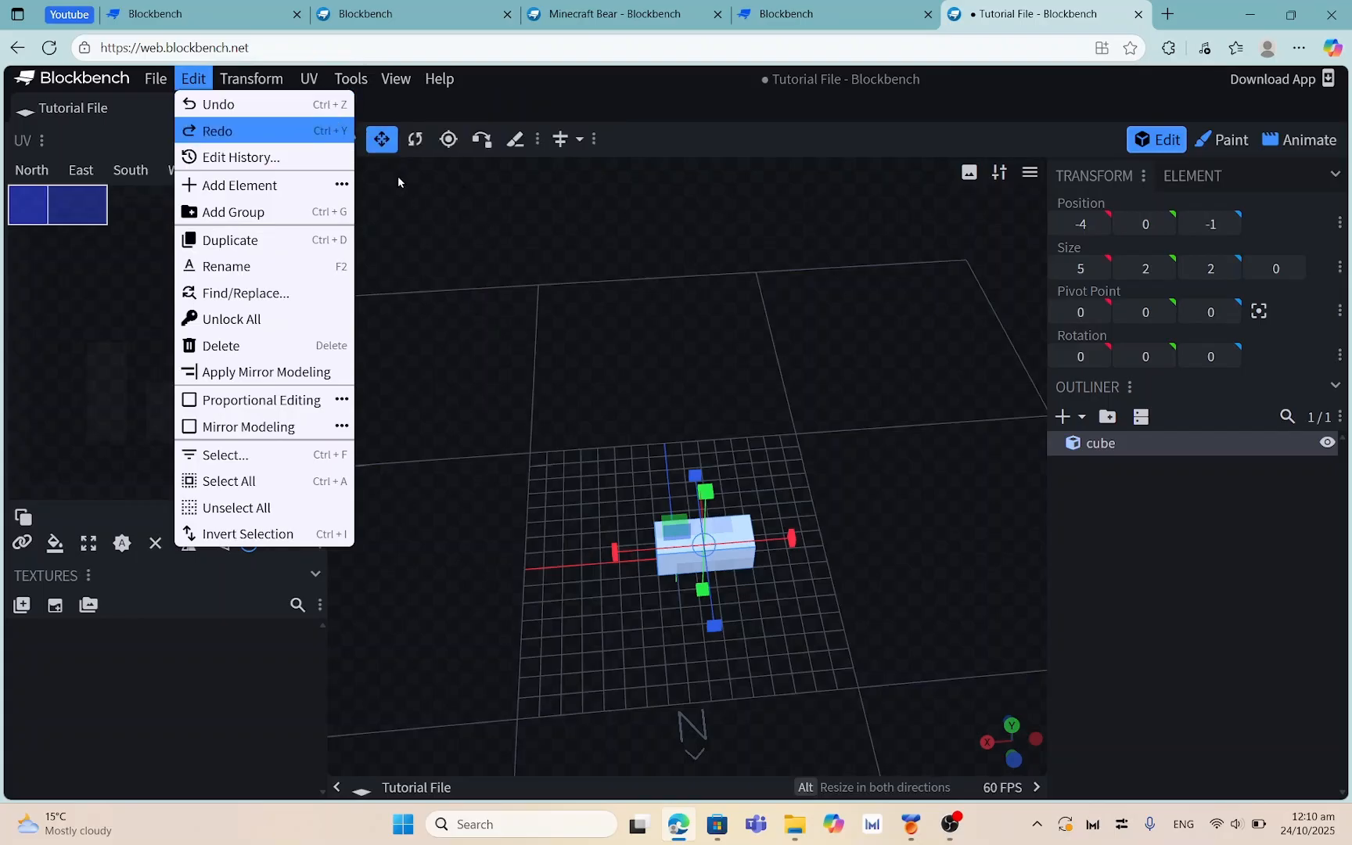
click(467, 207)
drag(566, 336, 703, 353)
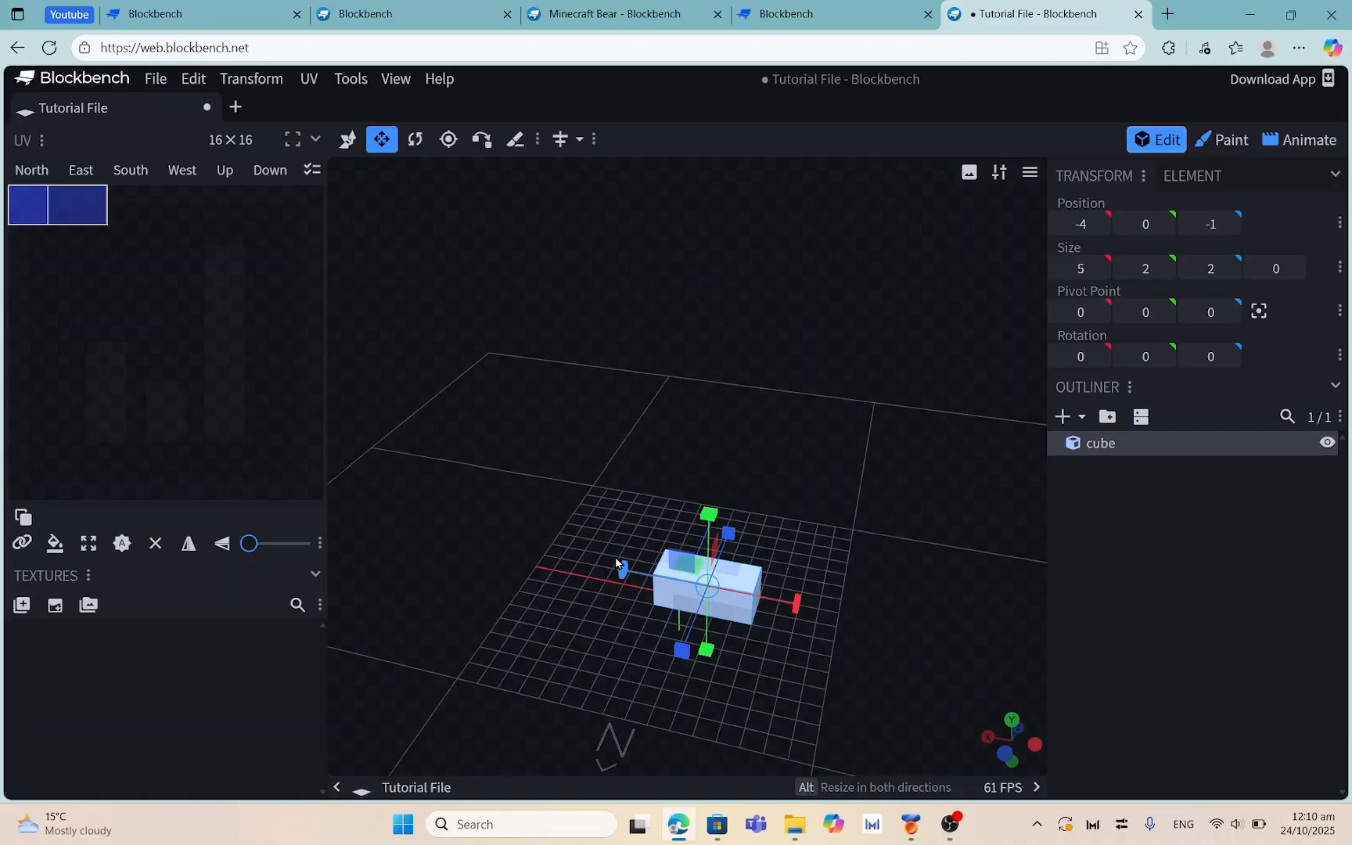
drag(788, 622, 763, 603)
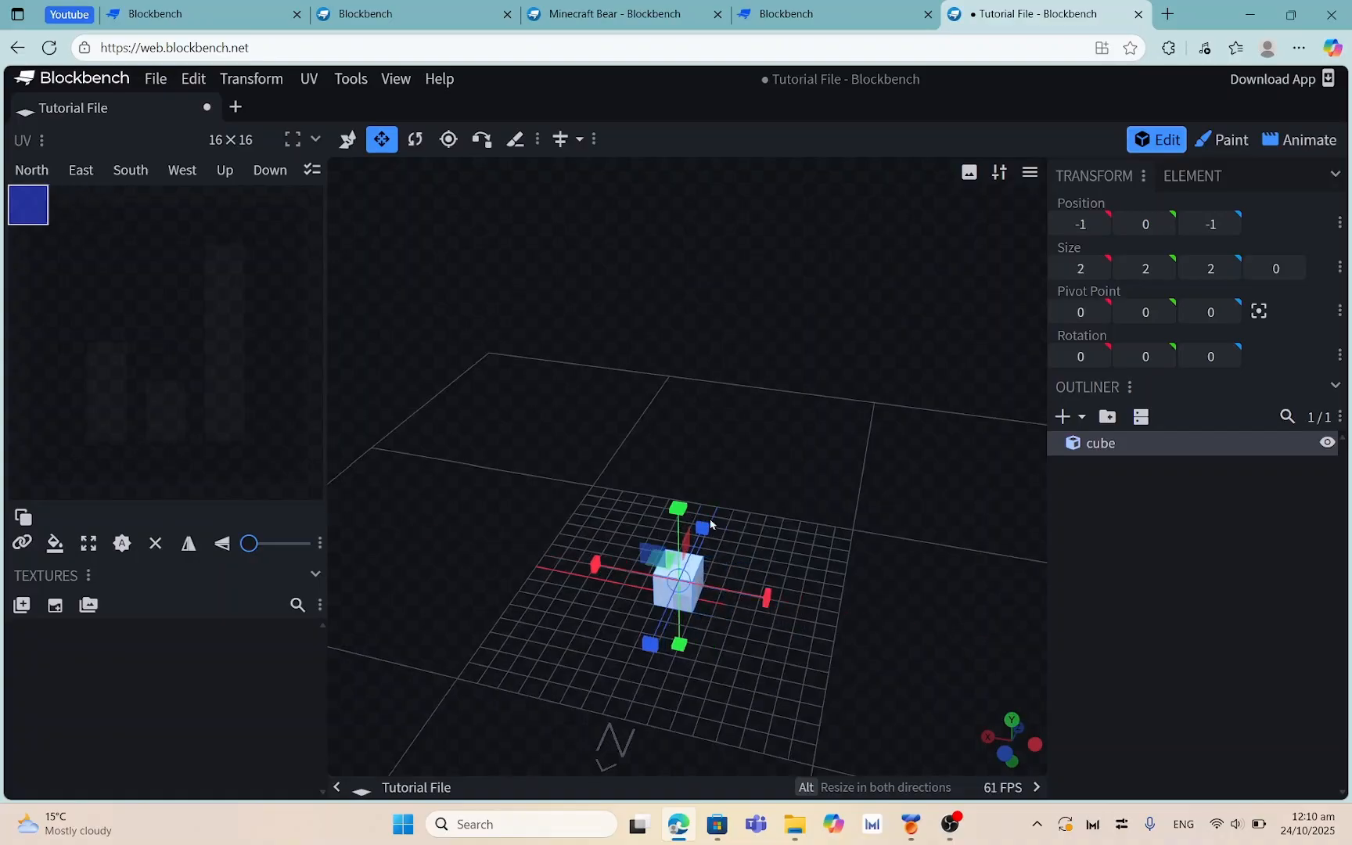
Tilt the cube around its X axis with the Rotate tool
click(409, 141)
drag(751, 382, 657, 539)
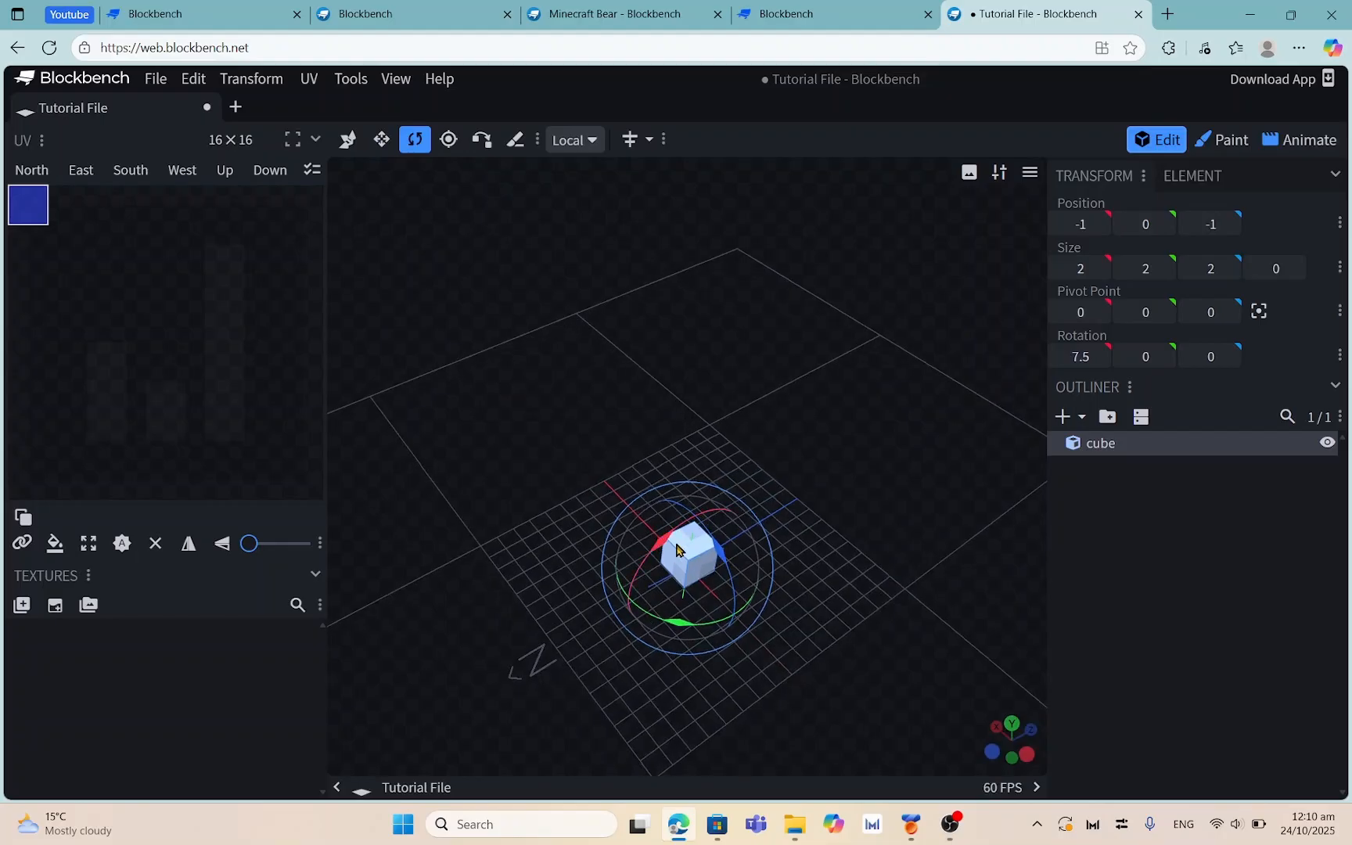
drag(678, 535, 729, 547)
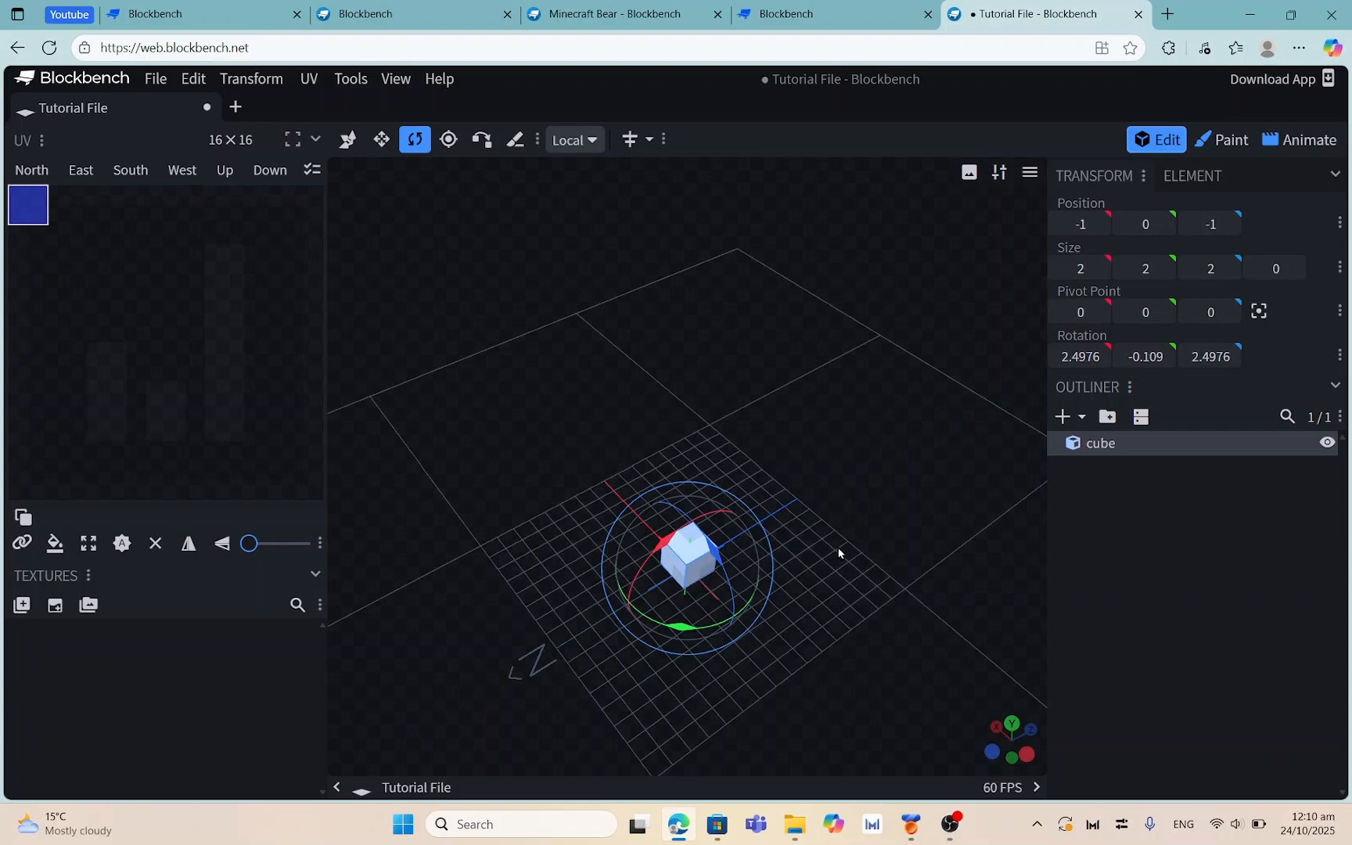
drag(839, 554, 773, 544)
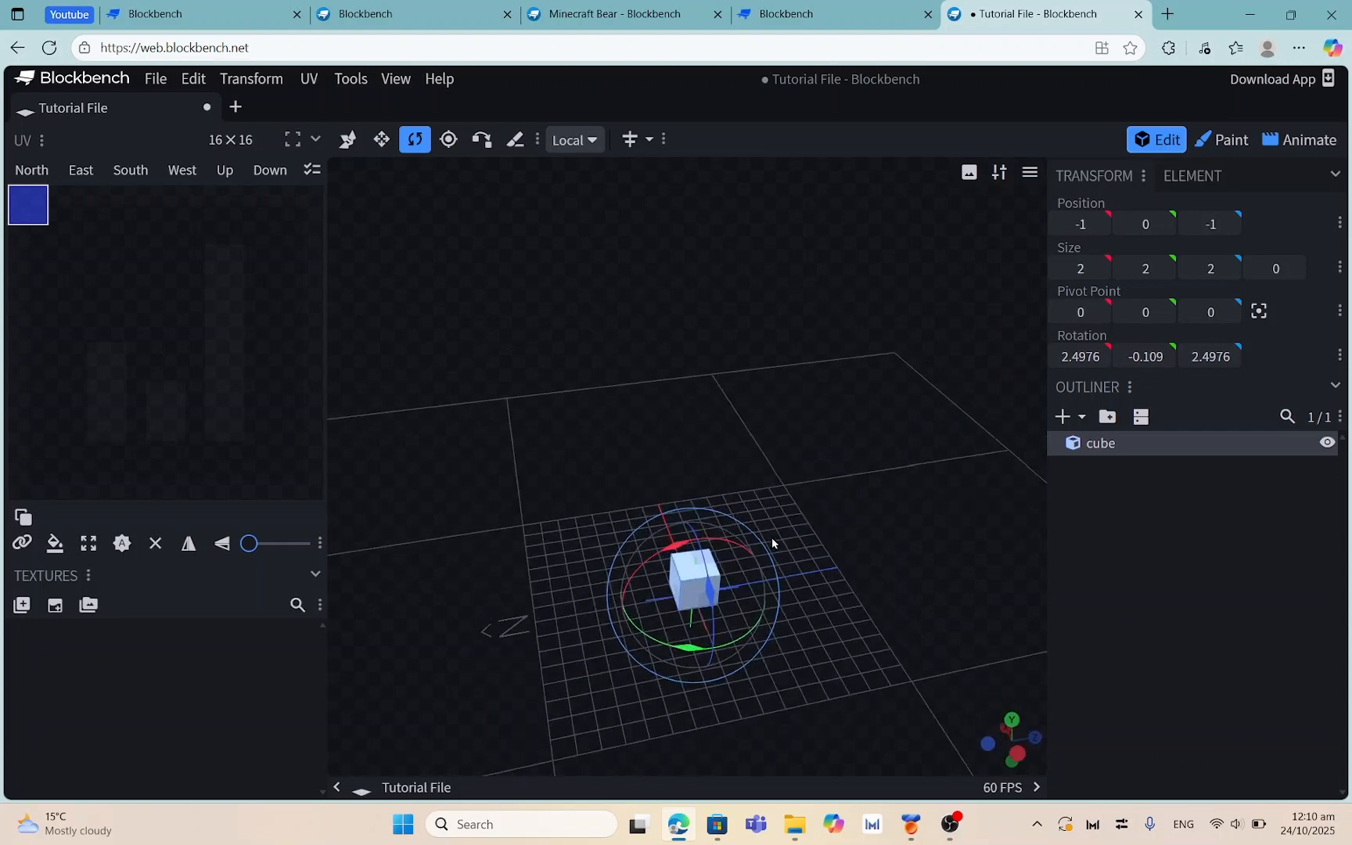
Reset the cube's X, Y and Z rotation values to 0
click(1073, 352)
text(0)
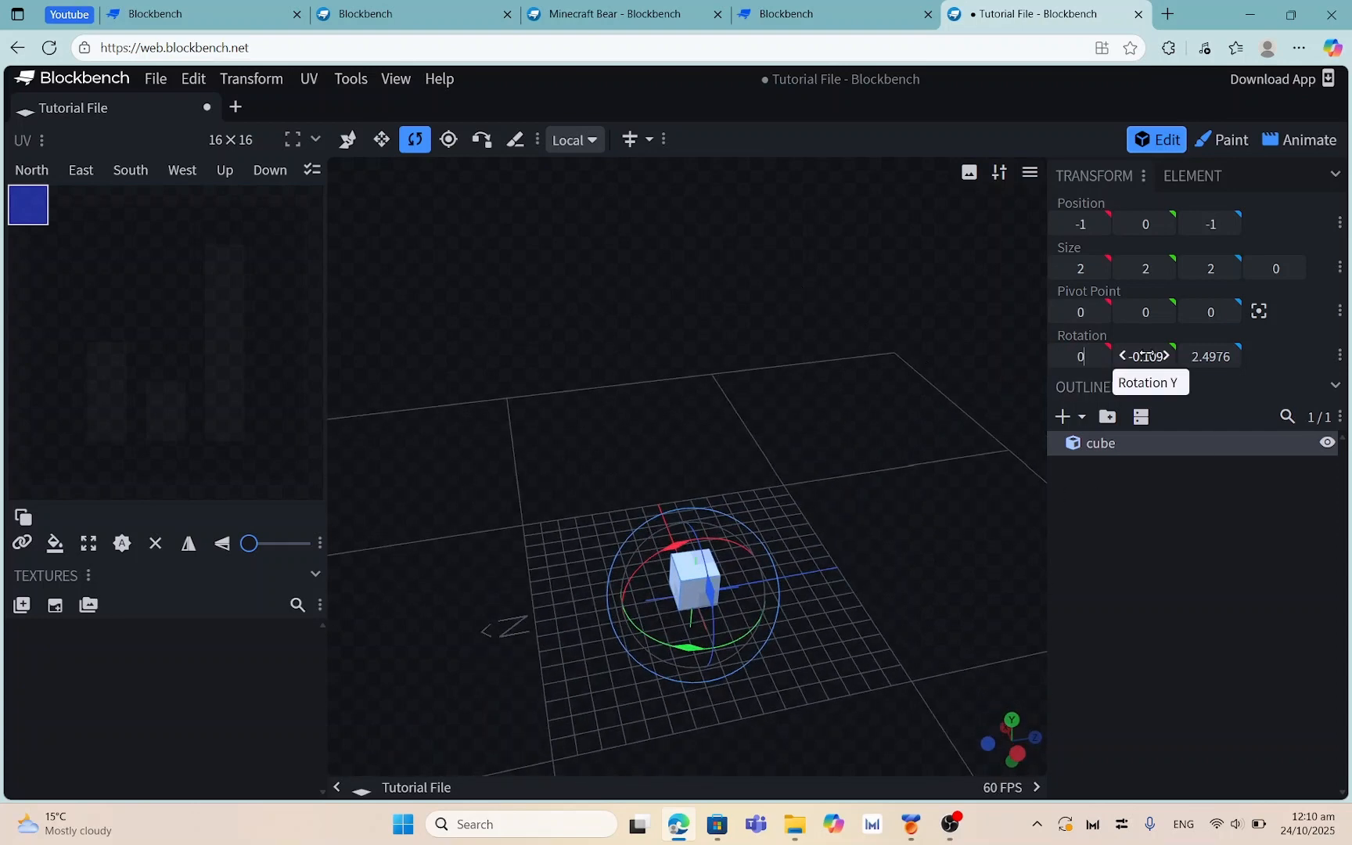
click(1147, 357)
text(0)
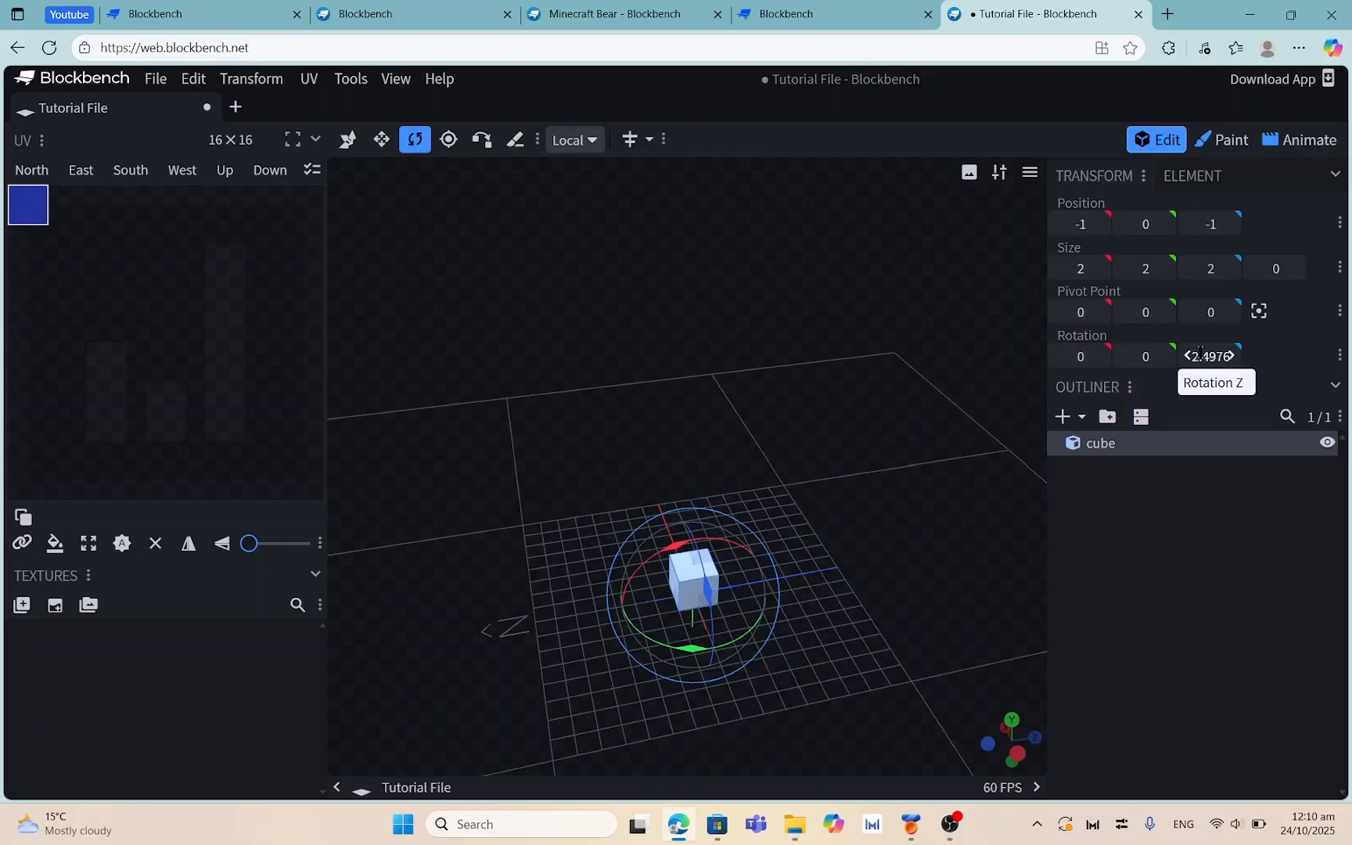
click(1209, 357)
text(0)
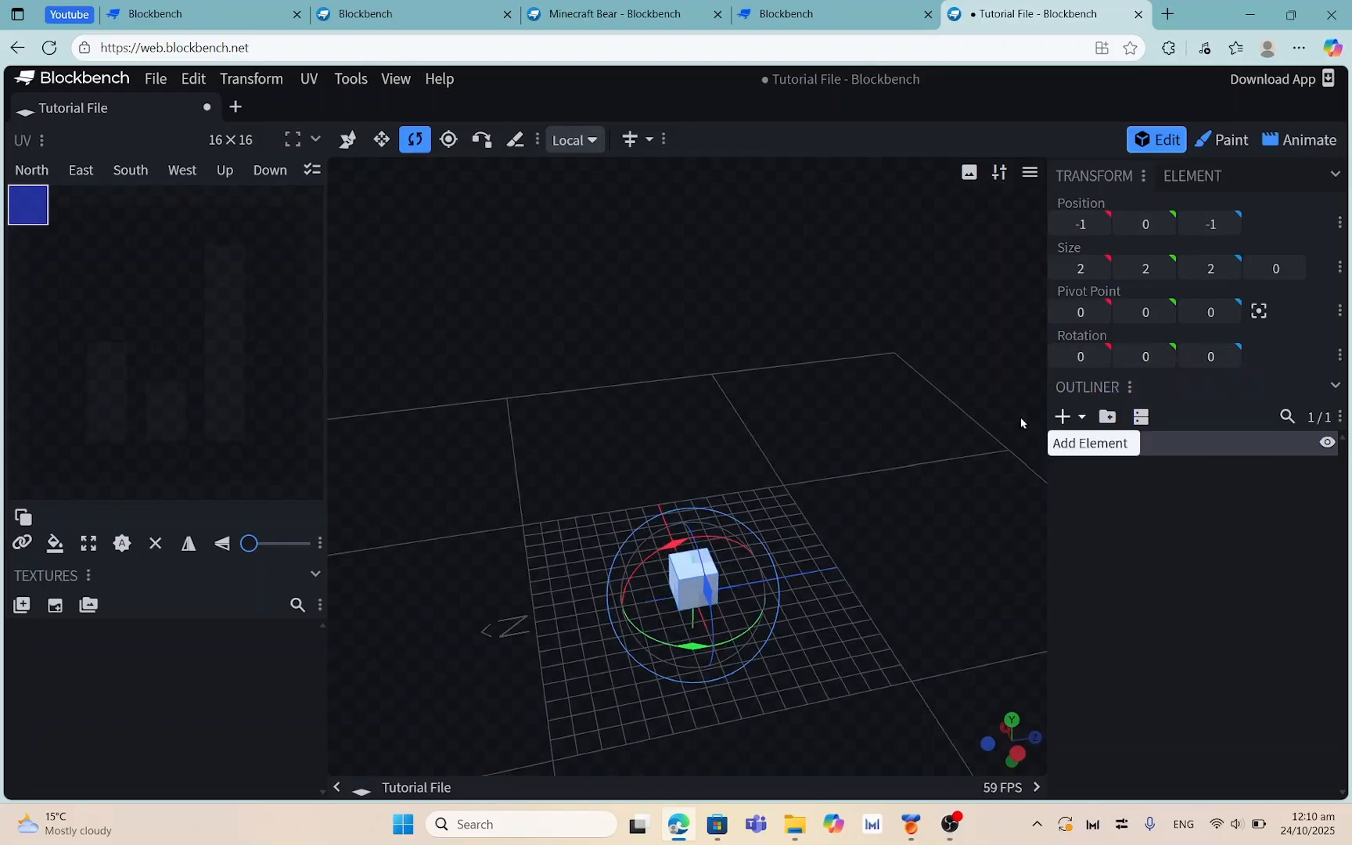
drag(818, 630, 792, 689)
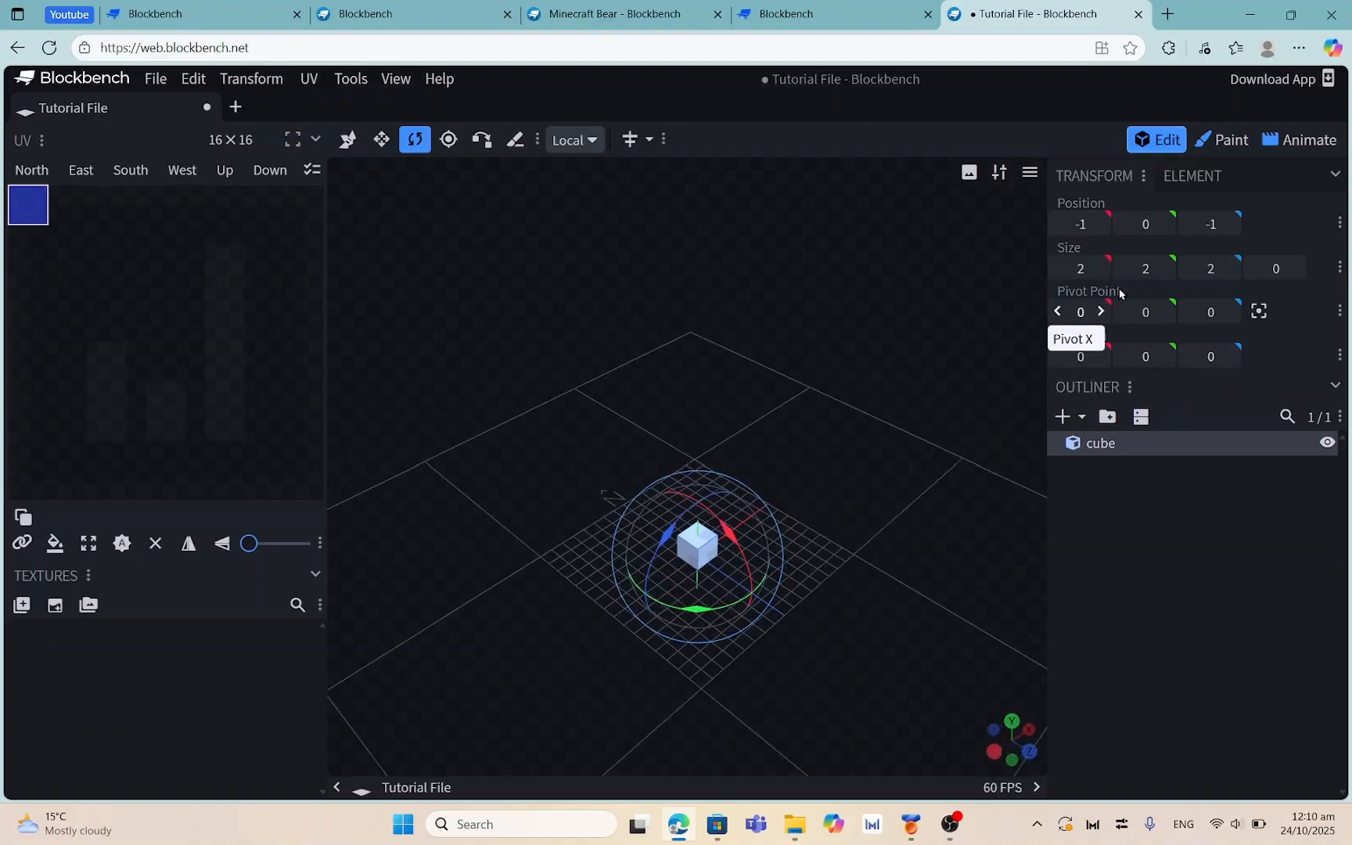
drag(839, 456, 796, 432)
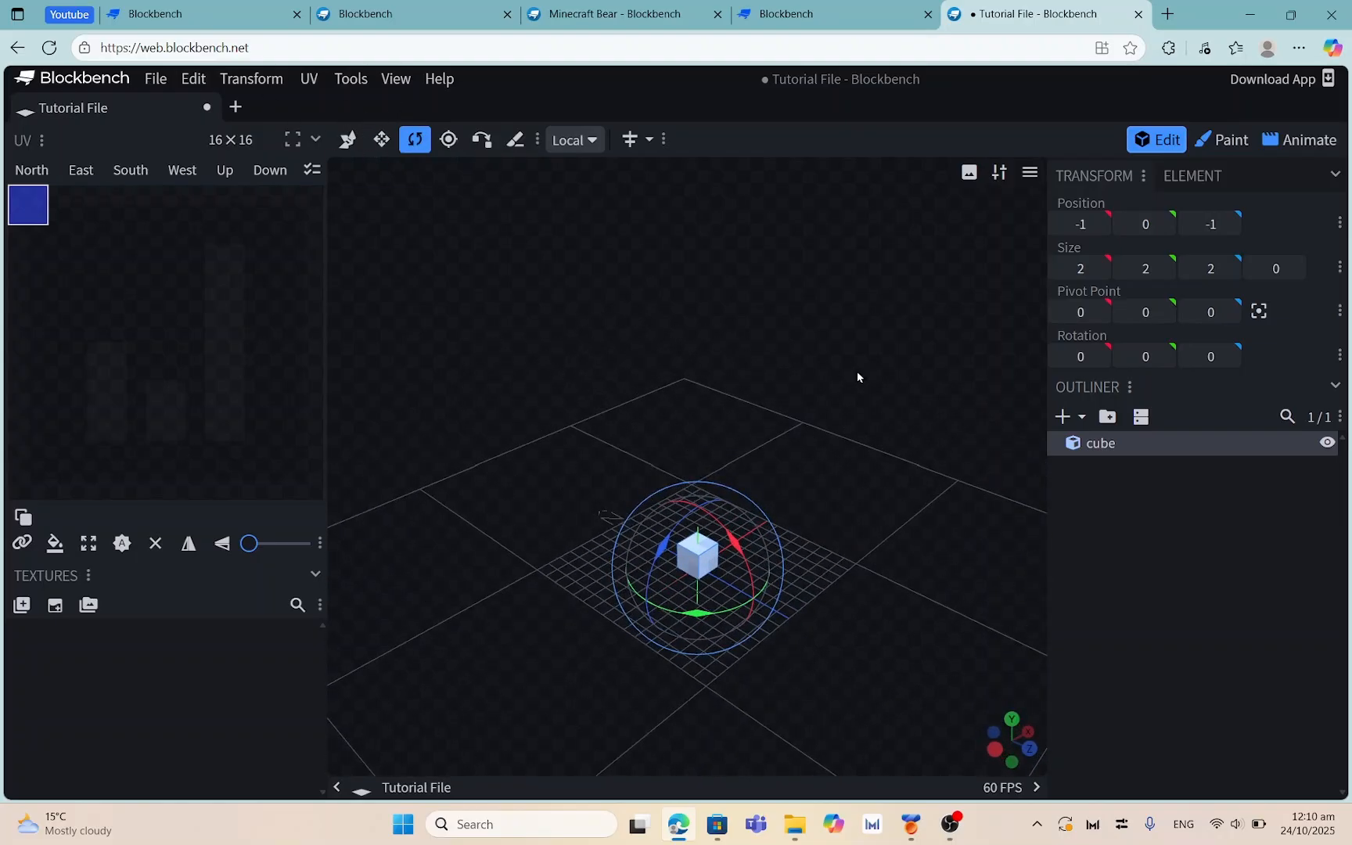
drag(858, 377, 566, 187)
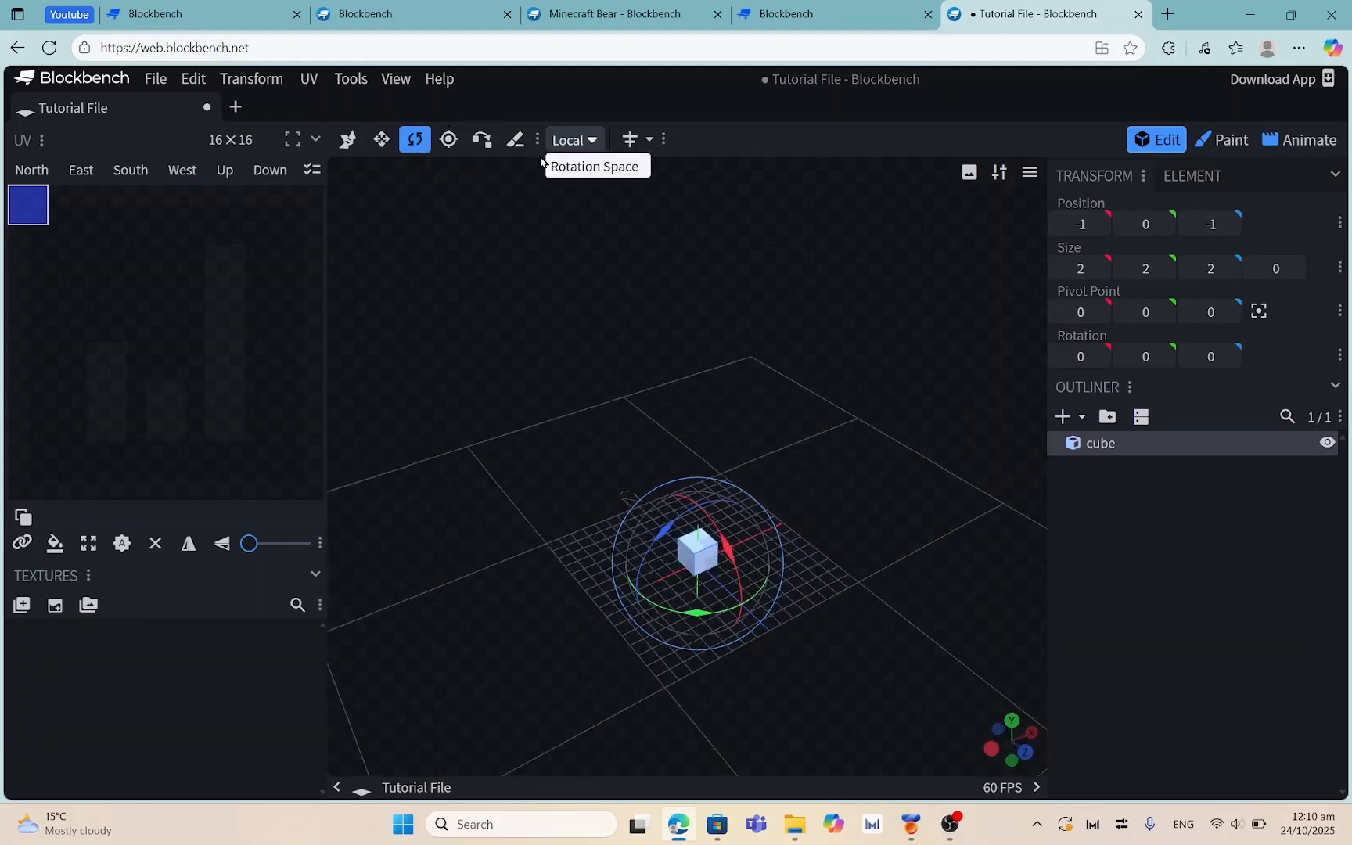
Raise the cube's pivot point to Y 10 and rotate the cube around it
click(450, 141)
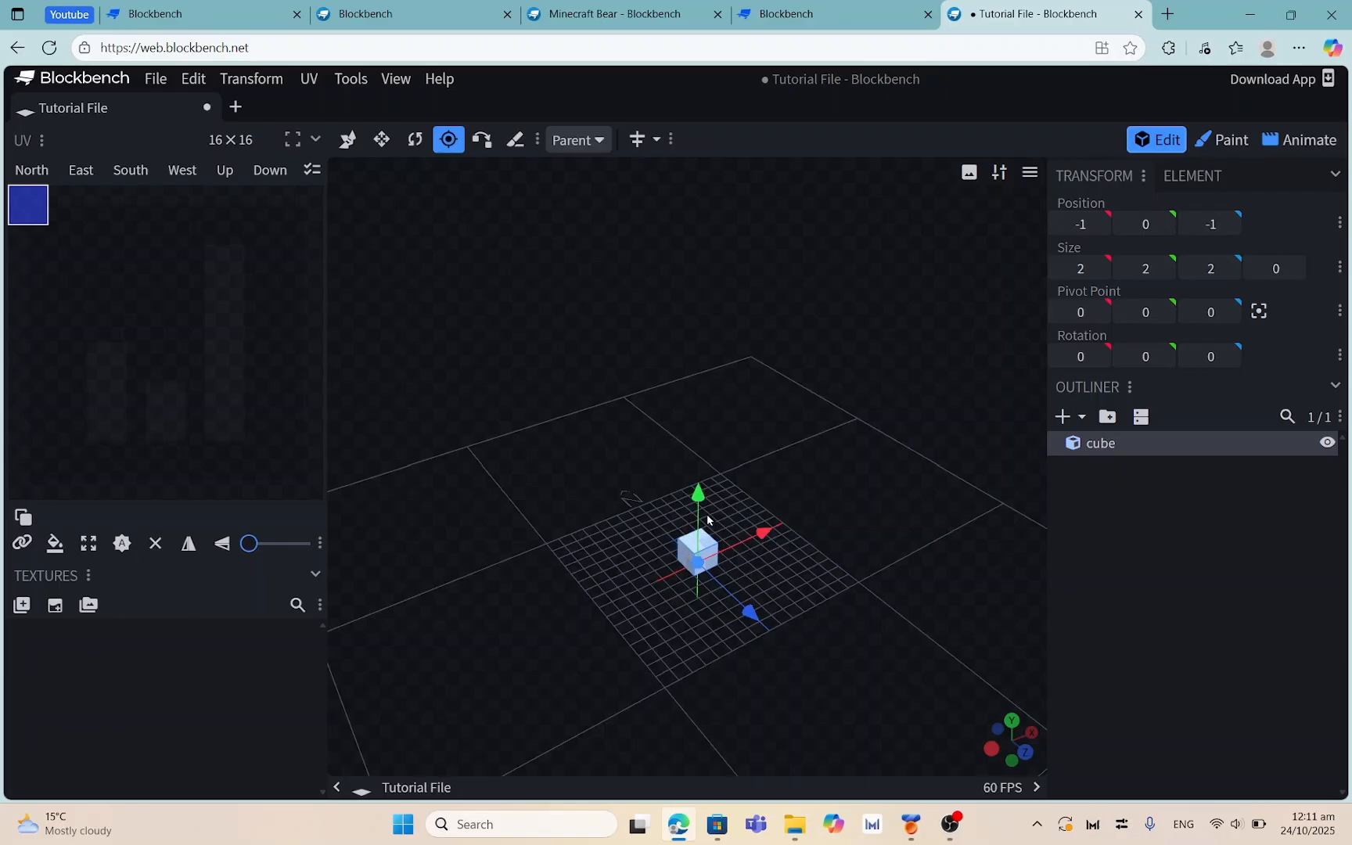
drag(698, 503, 721, 350)
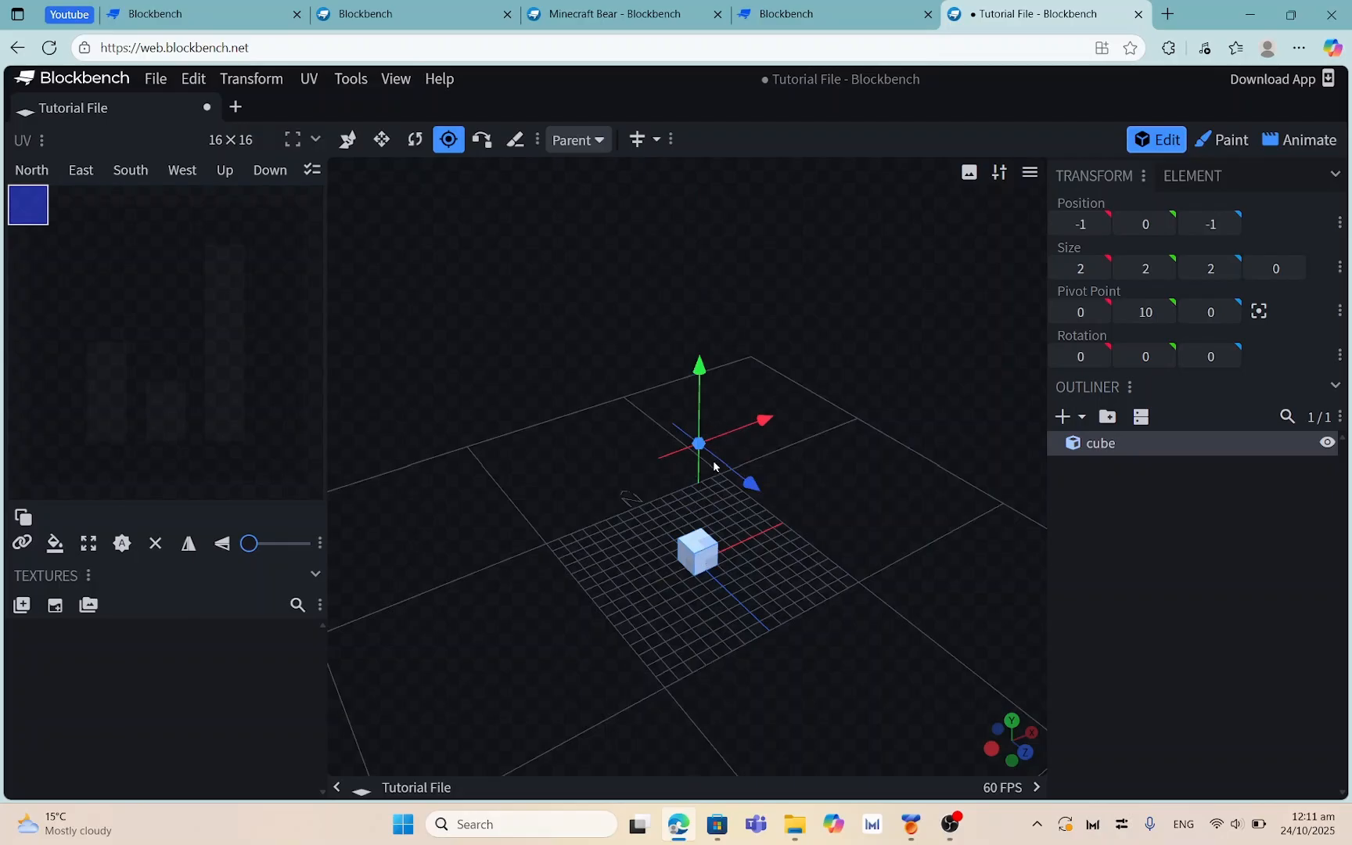
drag(853, 532, 784, 416)
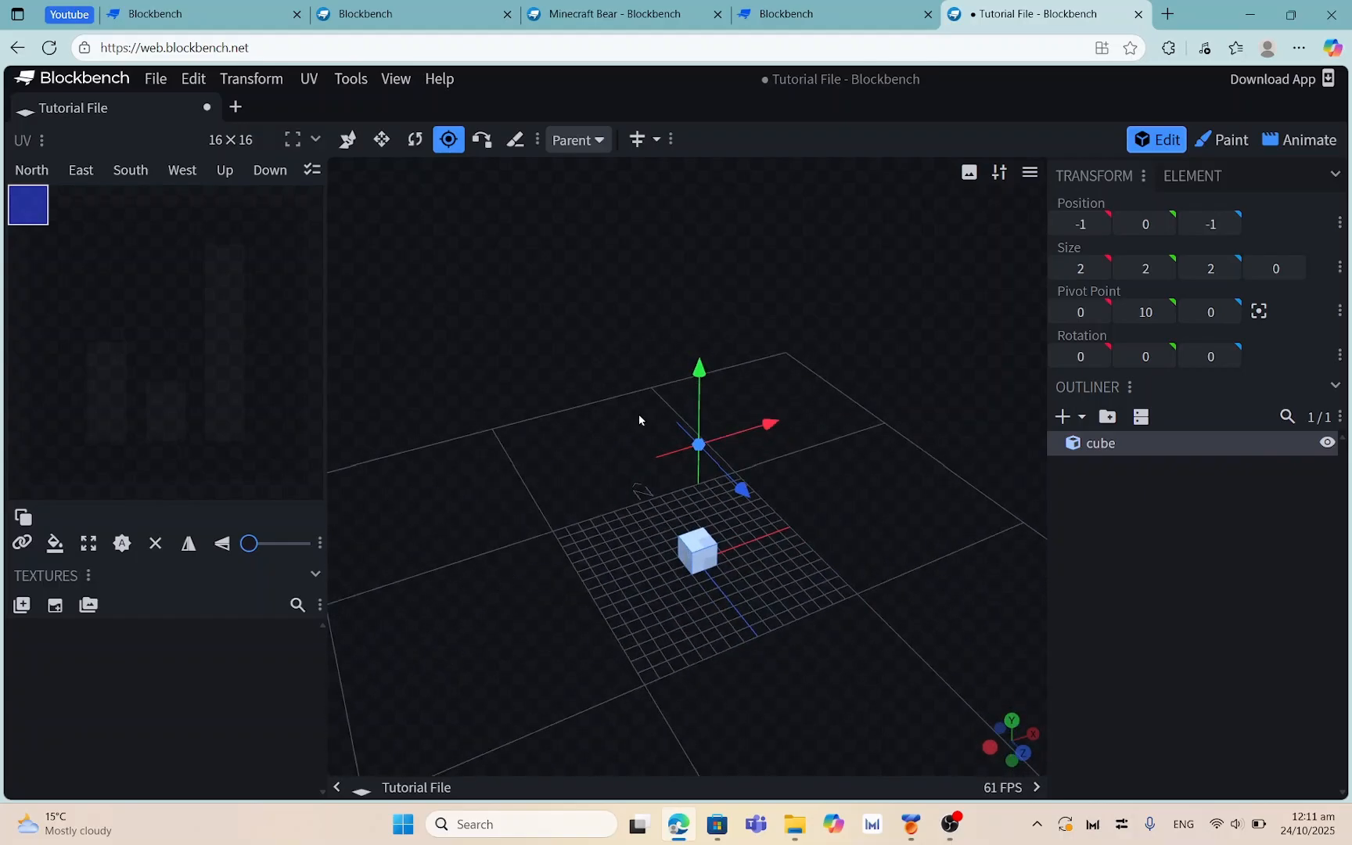
click(381, 141)
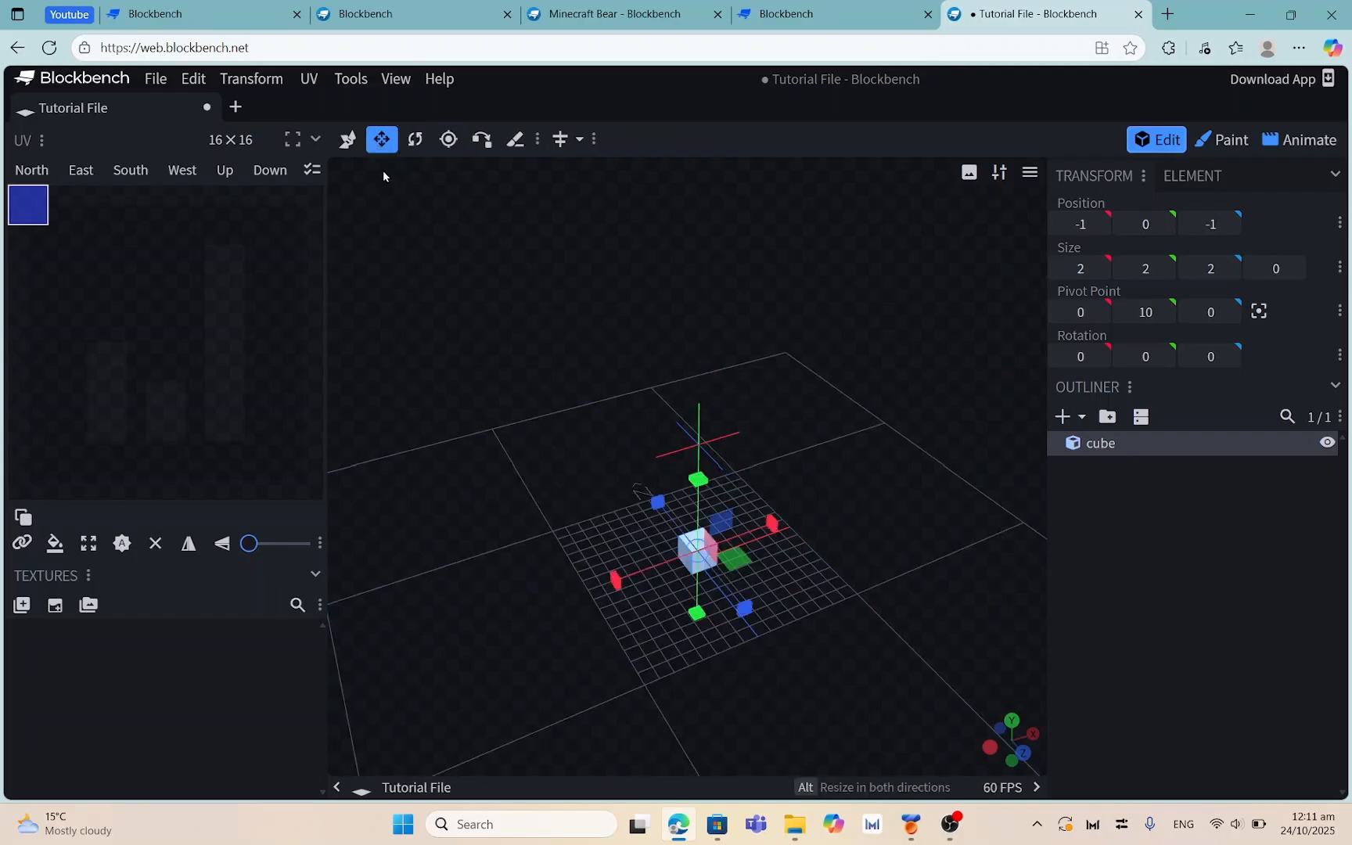
click(416, 139)
drag(721, 454, 761, 390)
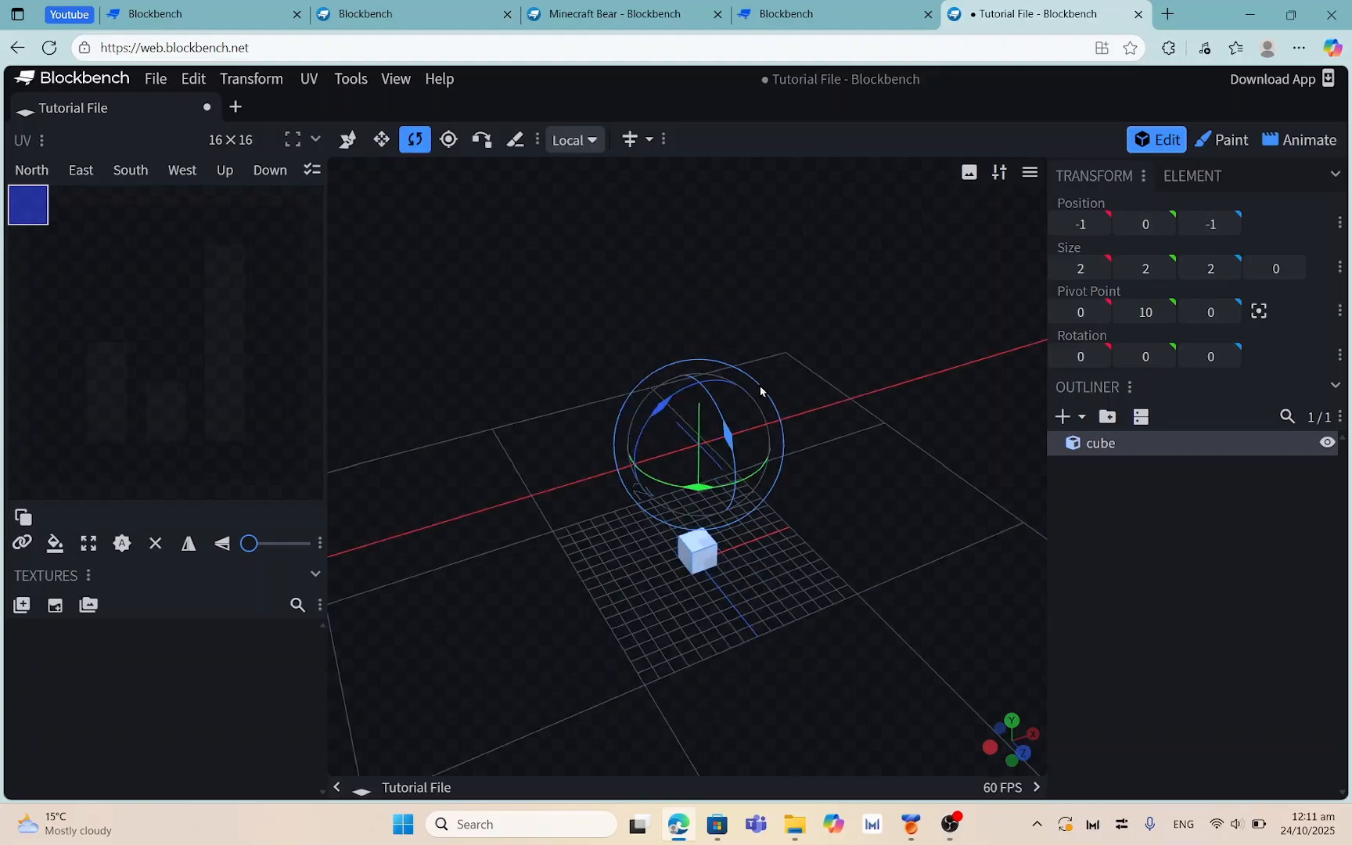
drag(929, 458, 845, 438)
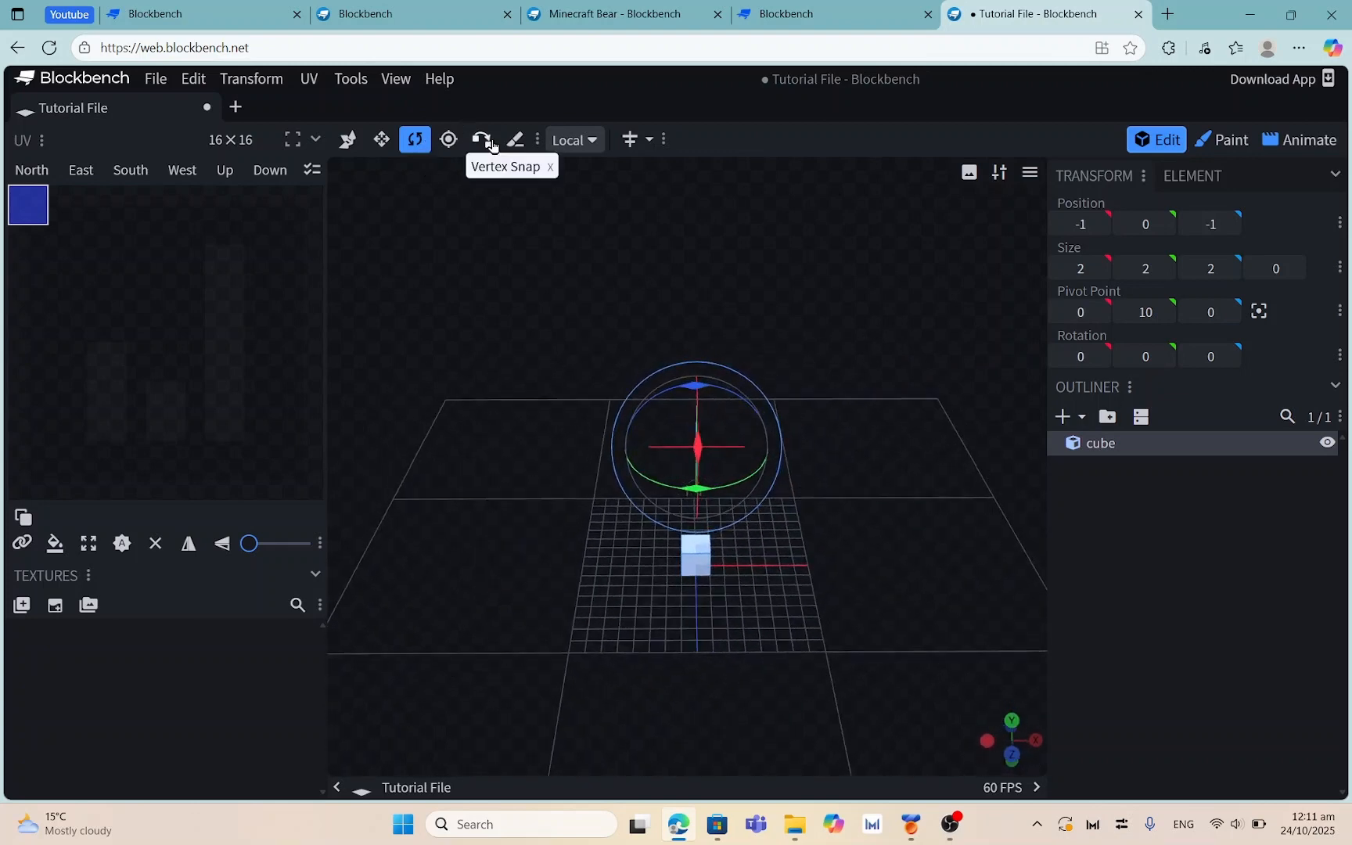
Lower the pivot point back to Y 1 and view both cubes
click(448, 139)
drag(784, 515, 626, 467)
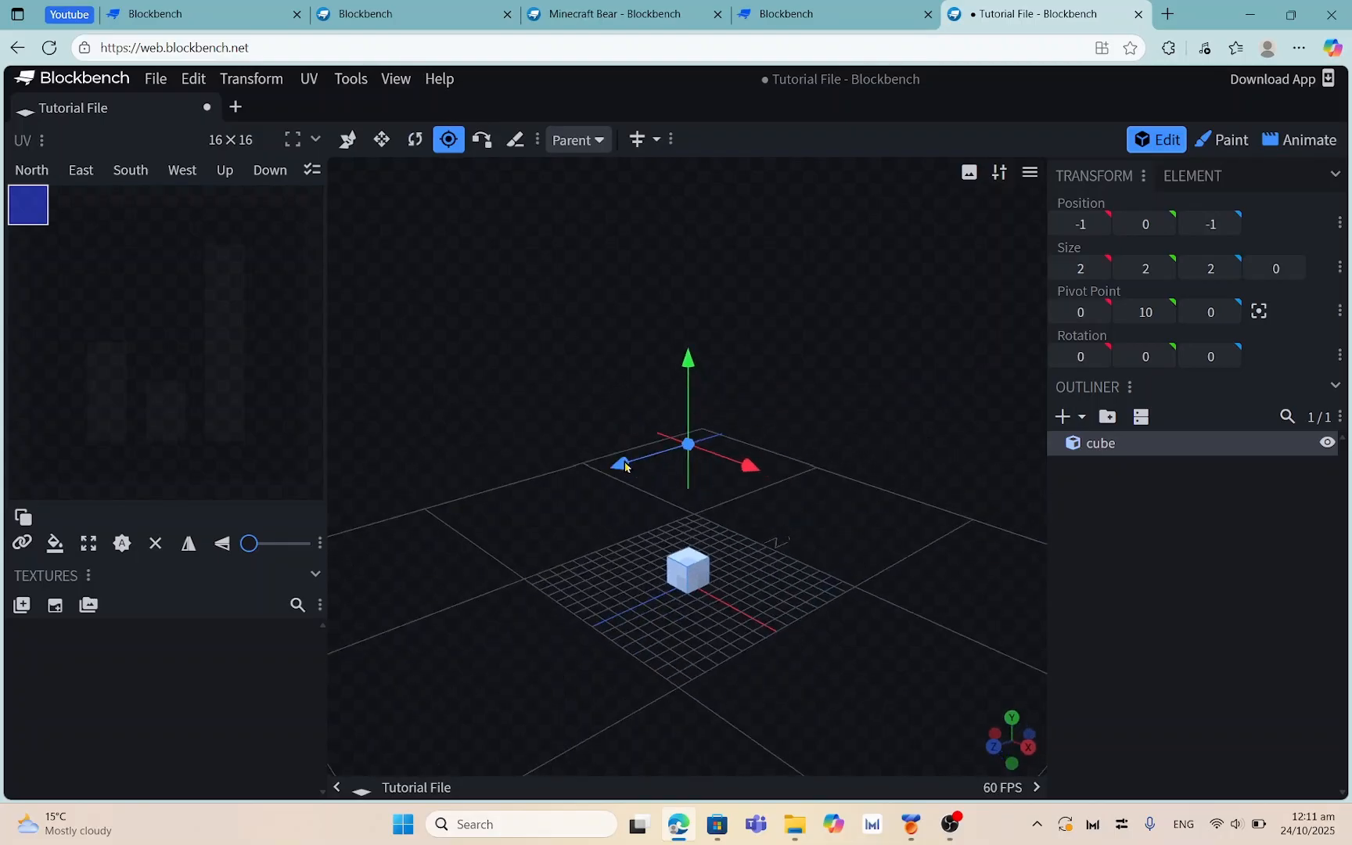
drag(695, 371, 692, 564)
drag(680, 498, 683, 480)
drag(833, 489, 501, 187)
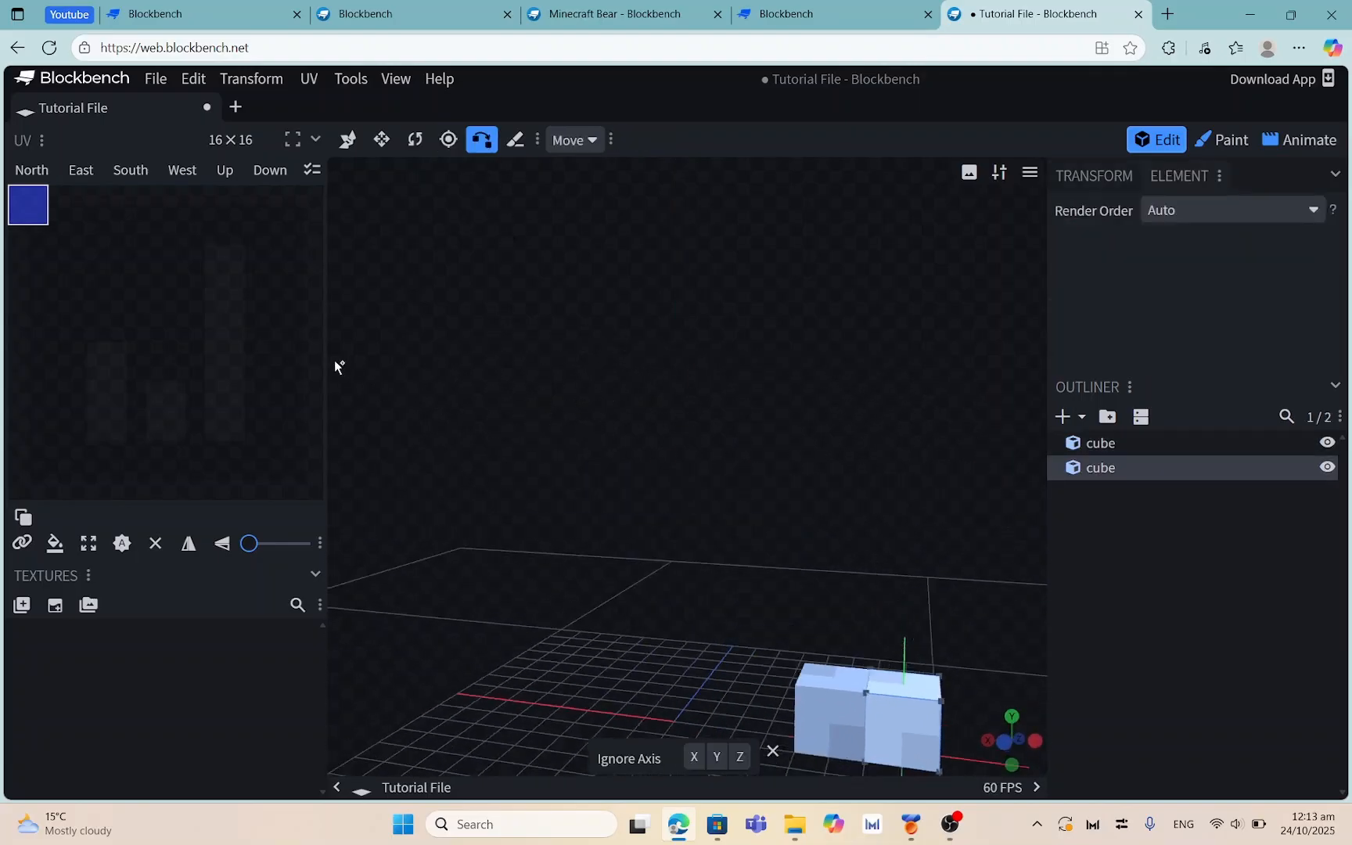
drag(336, 367, 695, 489)
drag(498, 399, 596, 387)
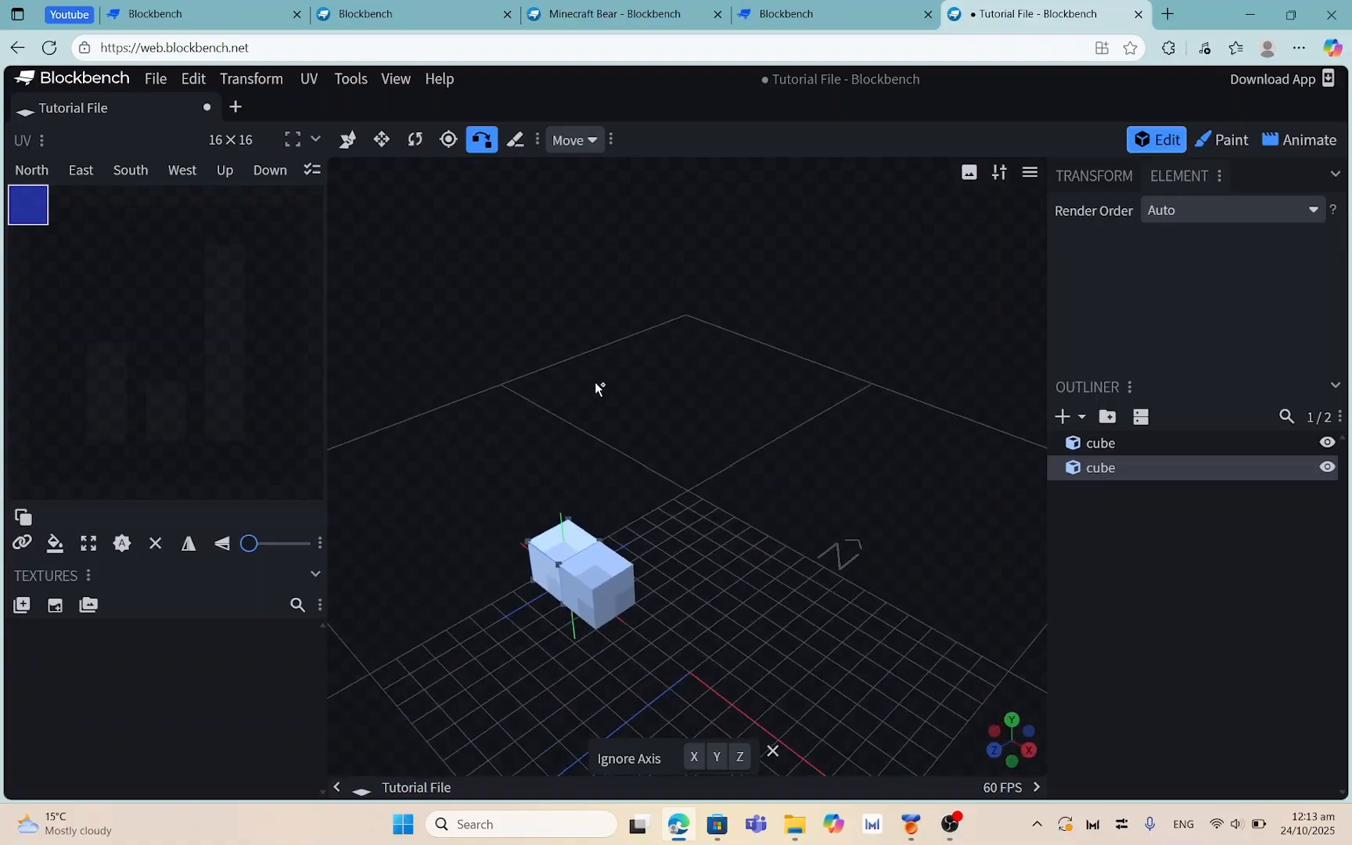
Move the right cube up and left to sit above the tilted cube
click(953, 828)
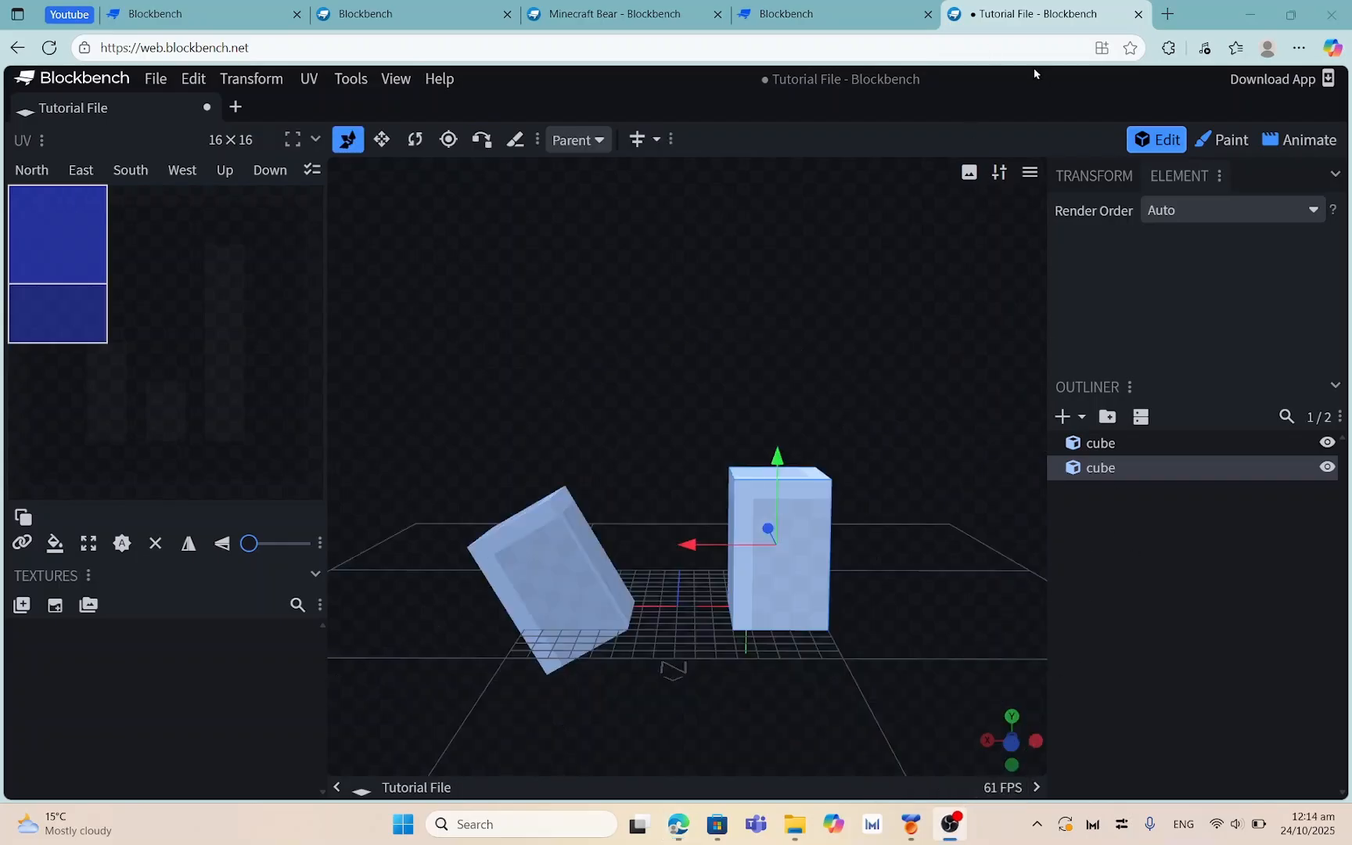
click(1034, 74)
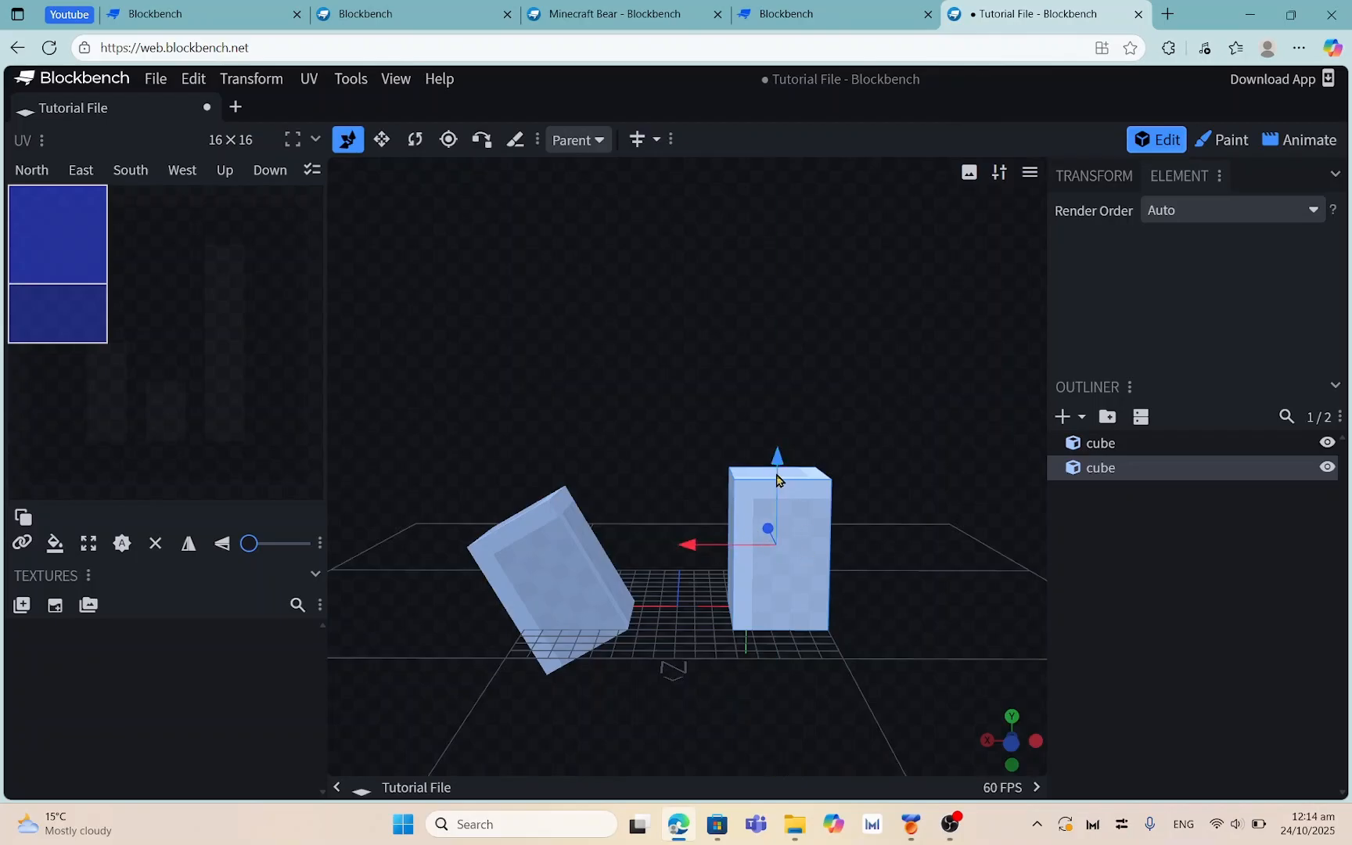
drag(778, 479, 779, 332)
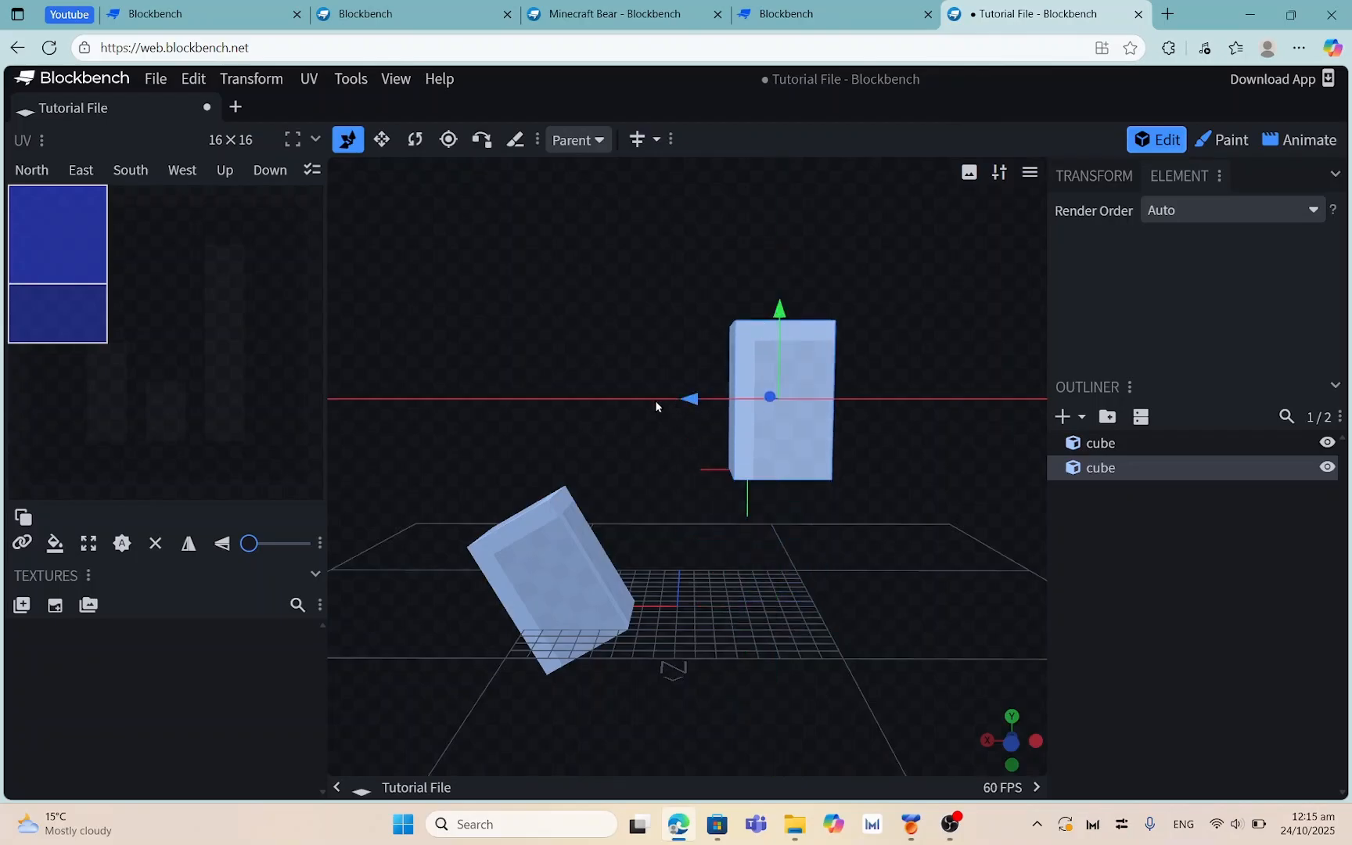
drag(656, 405, 647, 375)
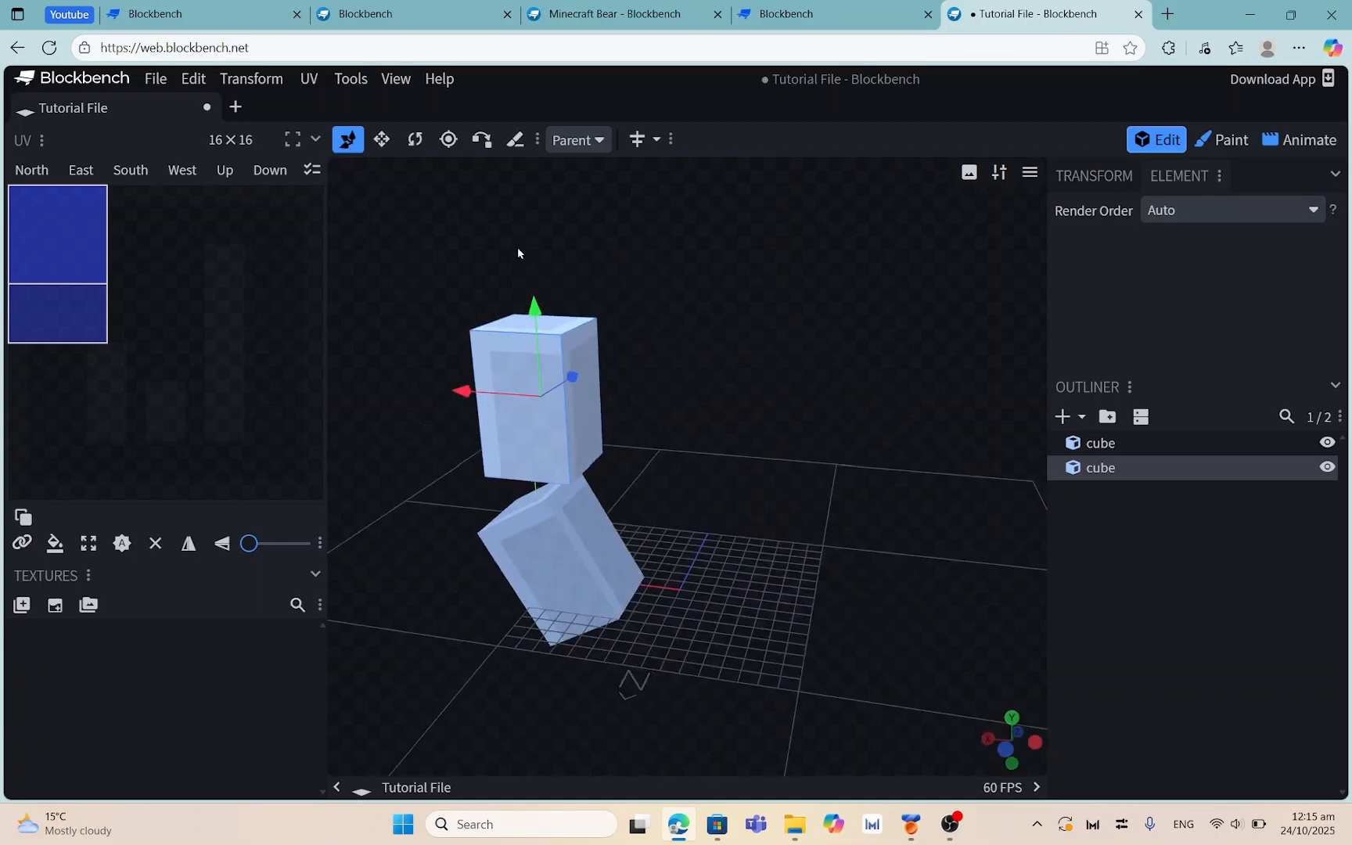
drag(518, 252, 691, 202)
click(482, 140)
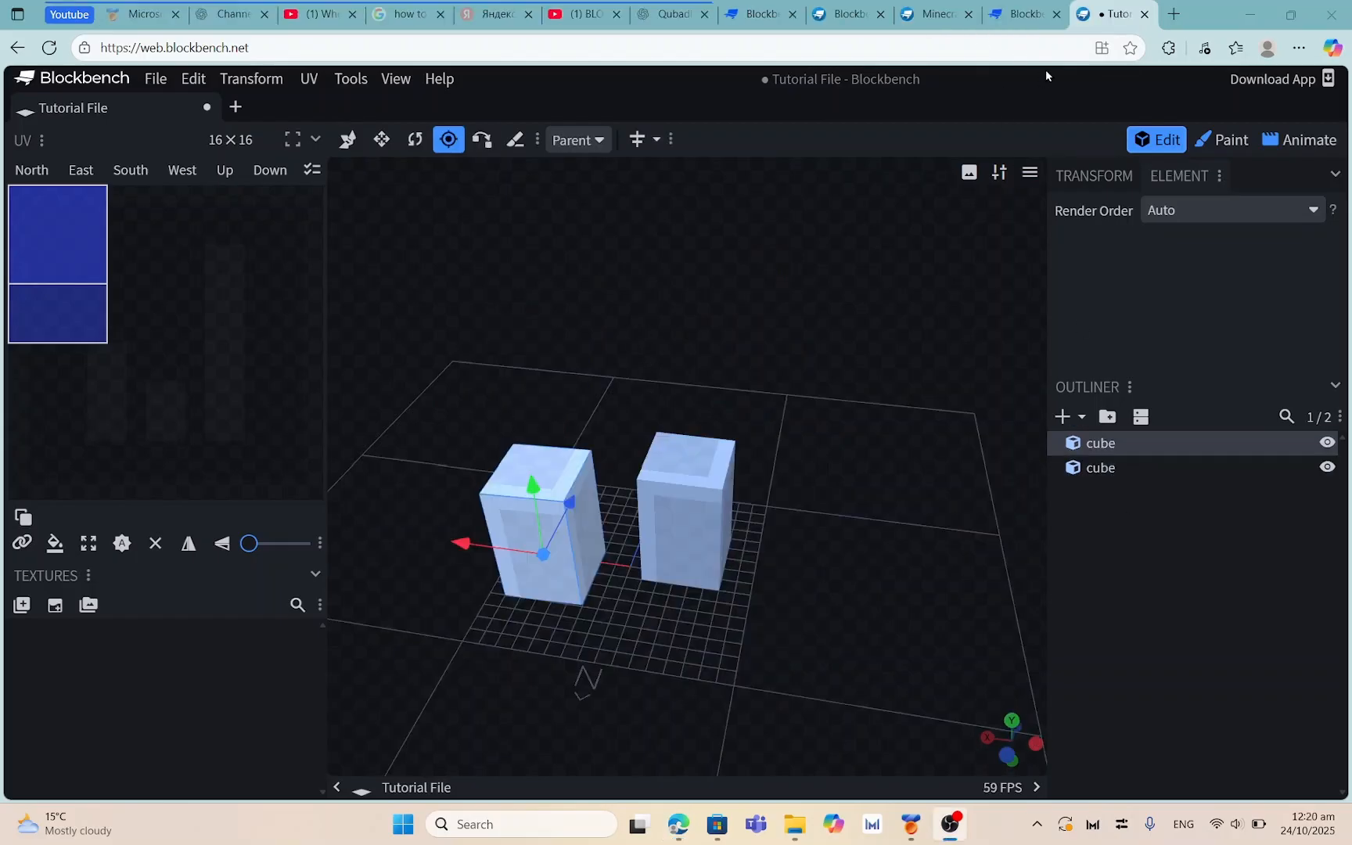
click(476, 140)
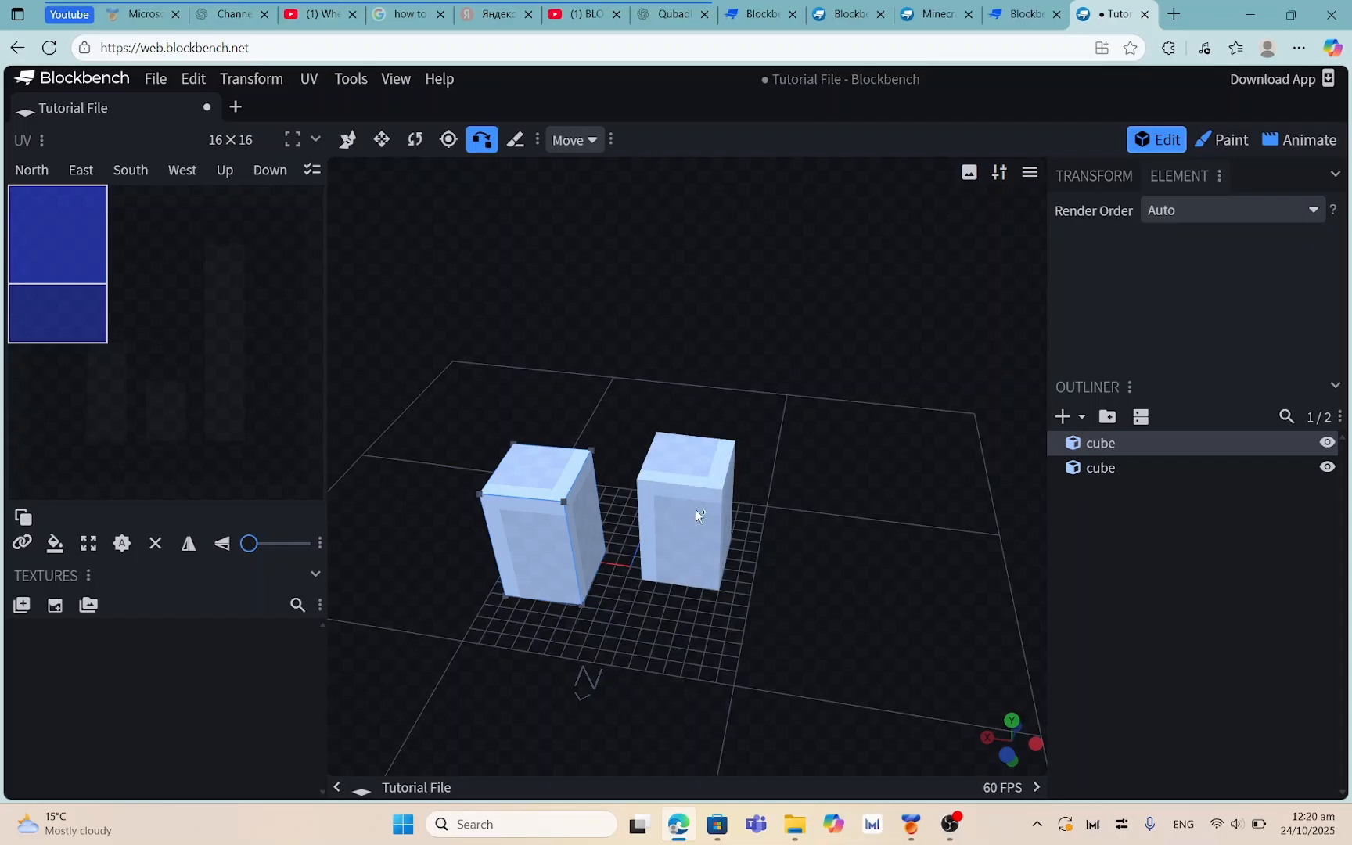
drag(771, 395, 692, 424)
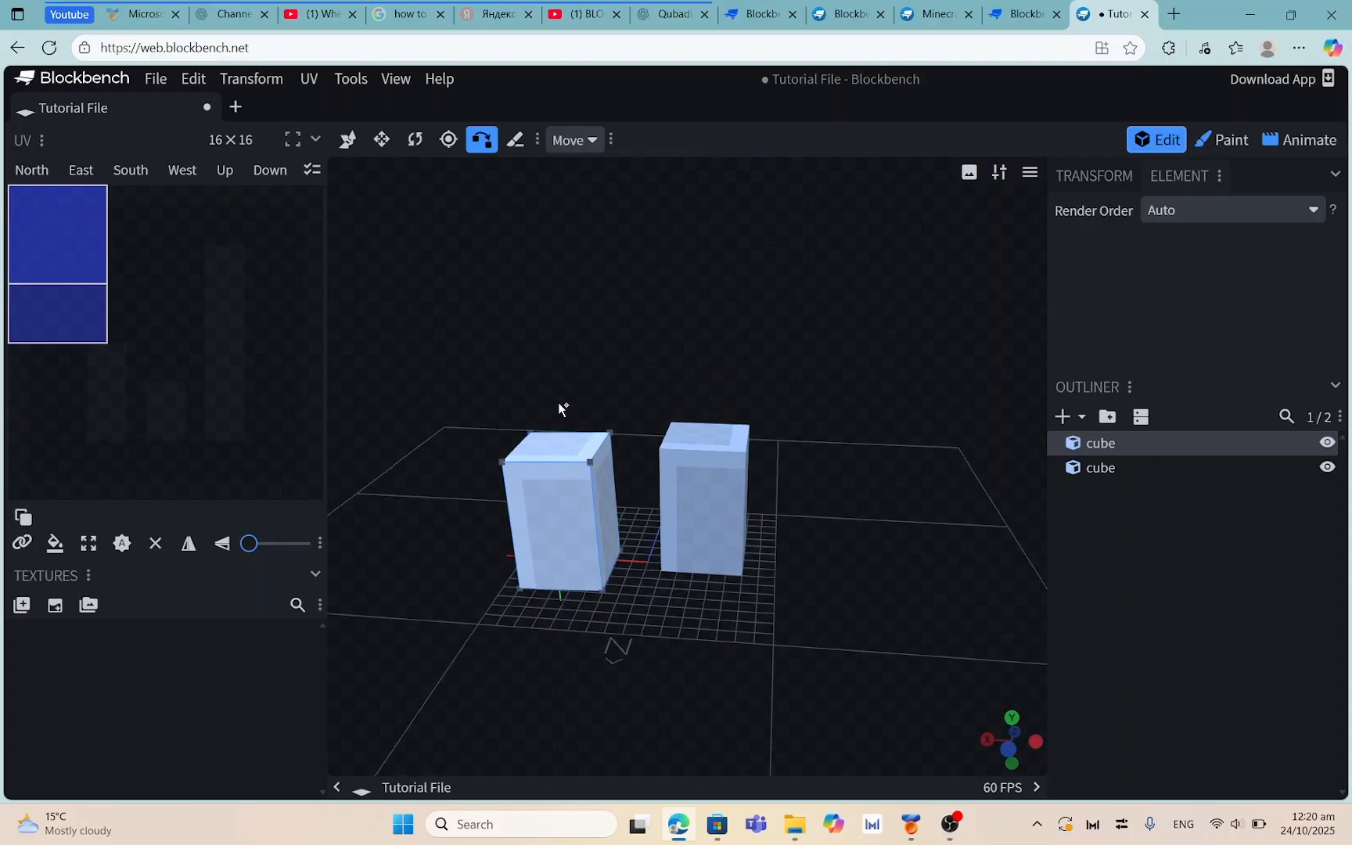
click(349, 139)
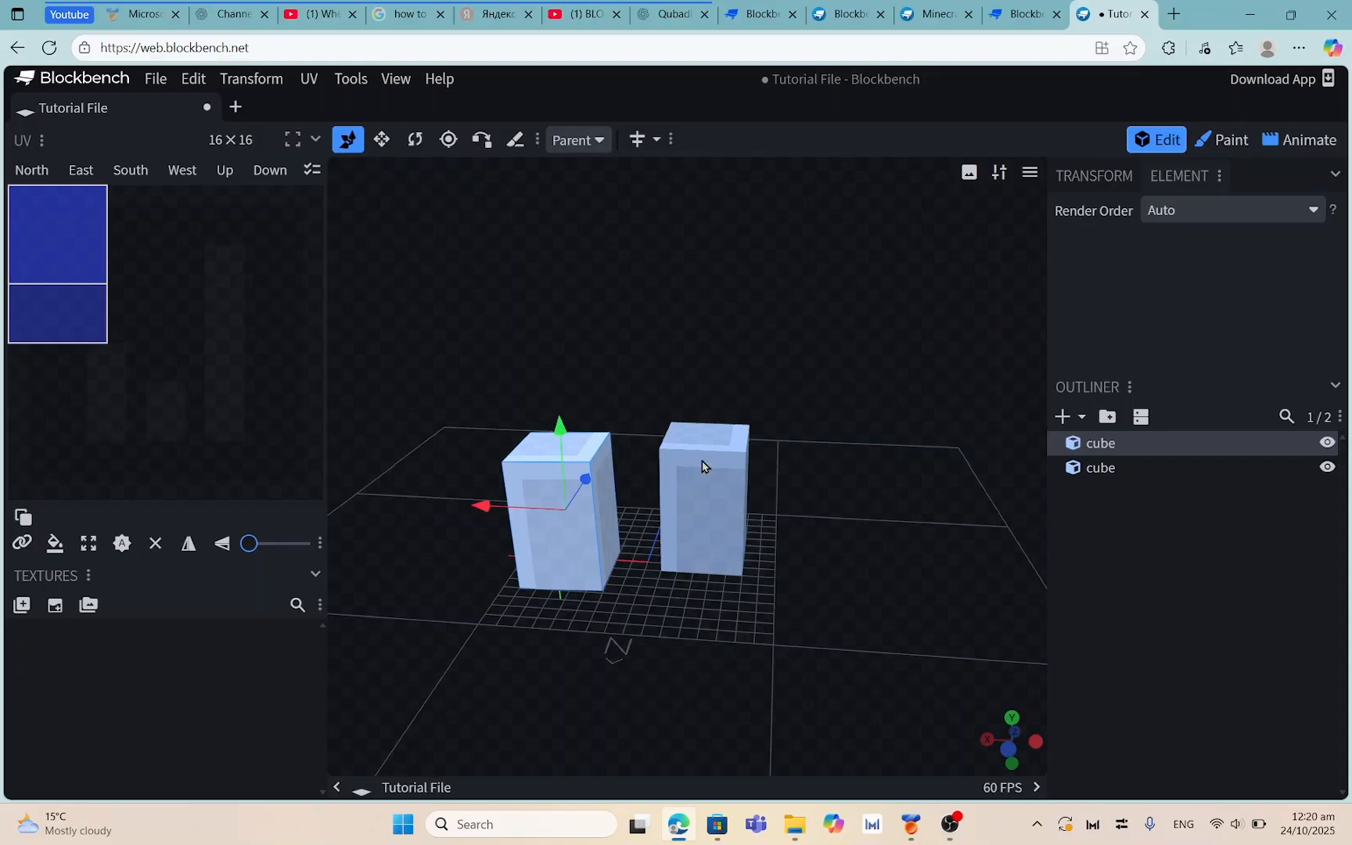
click(681, 490)
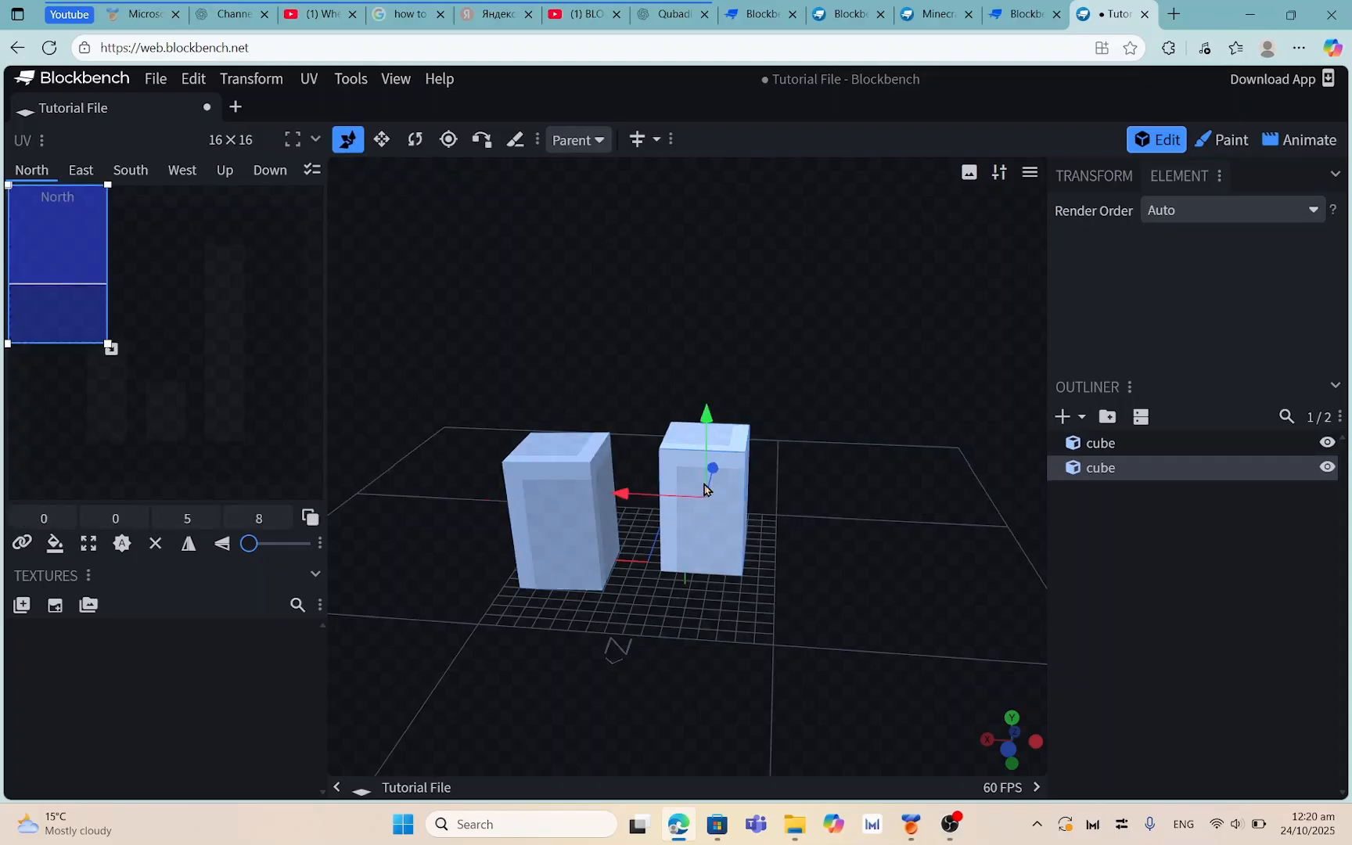
mouse_move(705, 438)
mouse_down()
mouse_move(708, 362)
mouse_move(714, 436)
mouse_up()
drag(833, 418, 846, 380)
Vertex-snap the left cube's corner onto the other cube's top corner
click(482, 140)
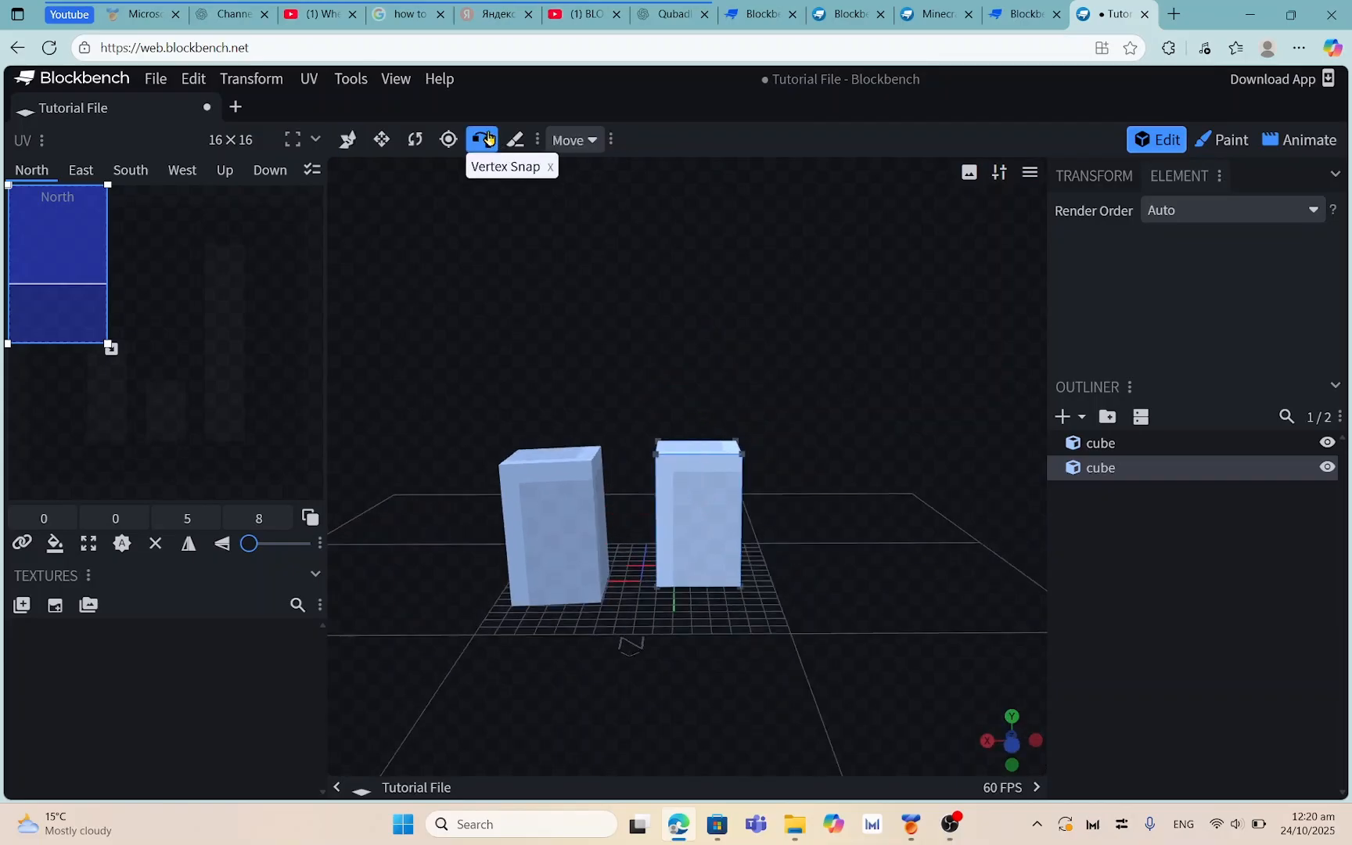
drag(790, 328, 739, 383)
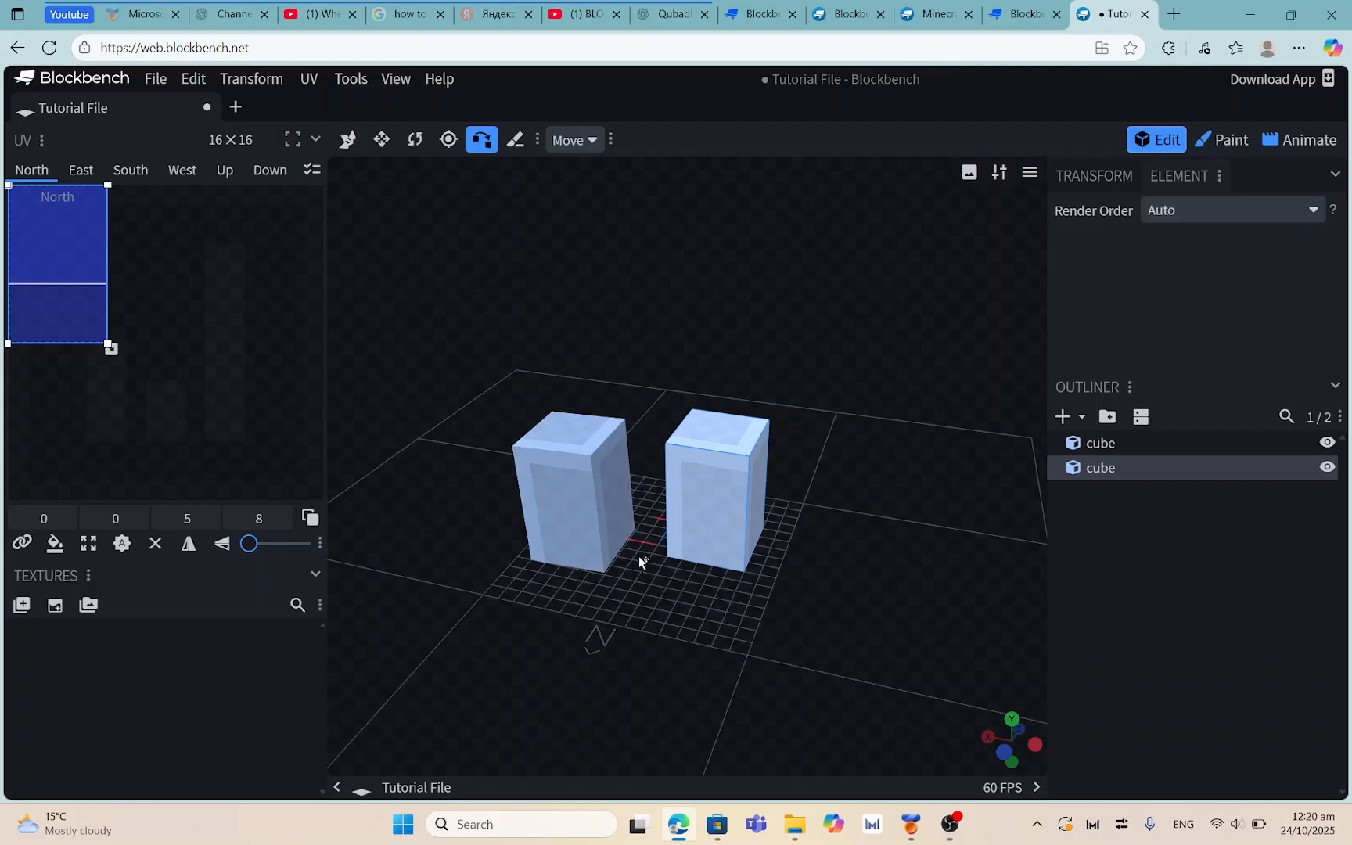
click(534, 445)
click(513, 447)
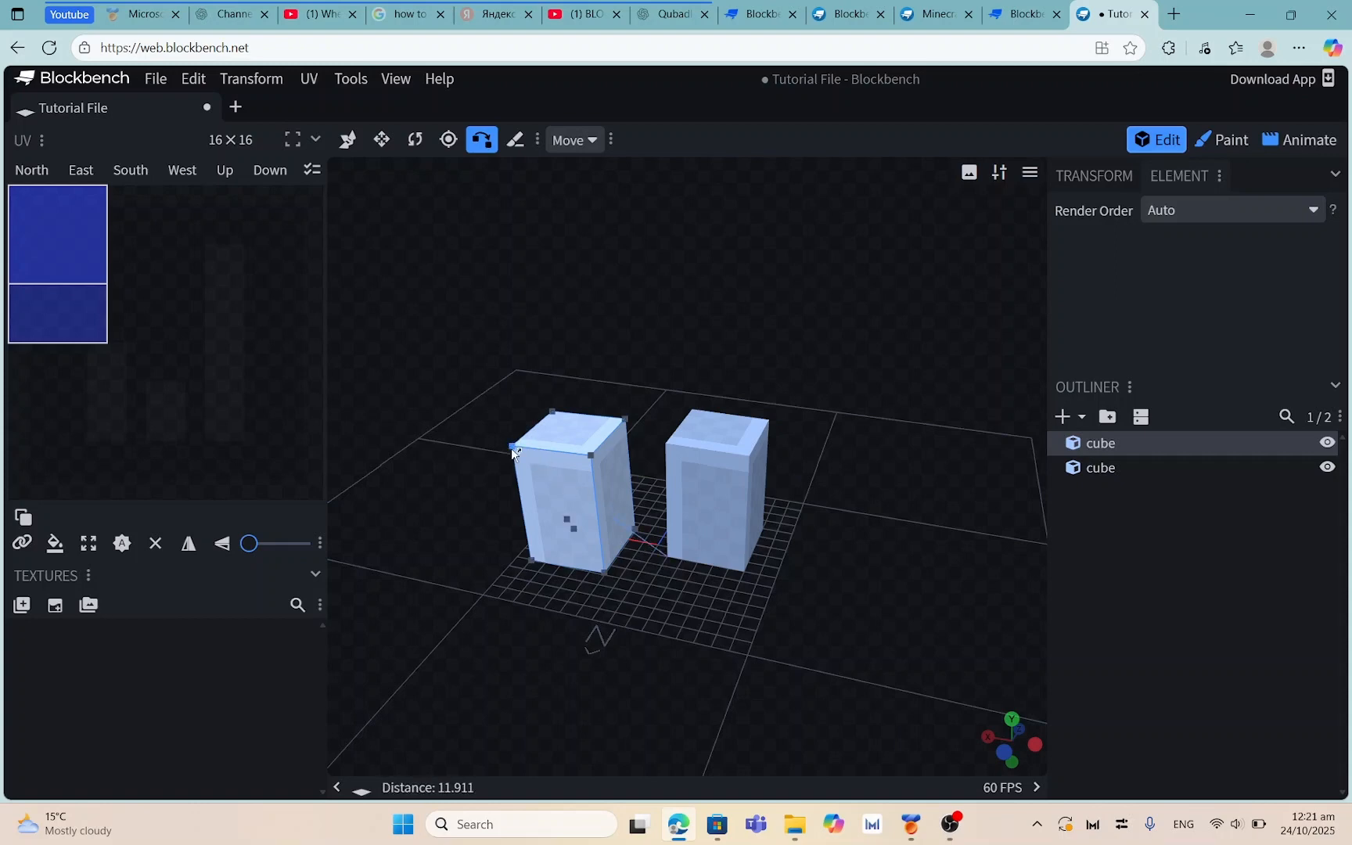
click(511, 443)
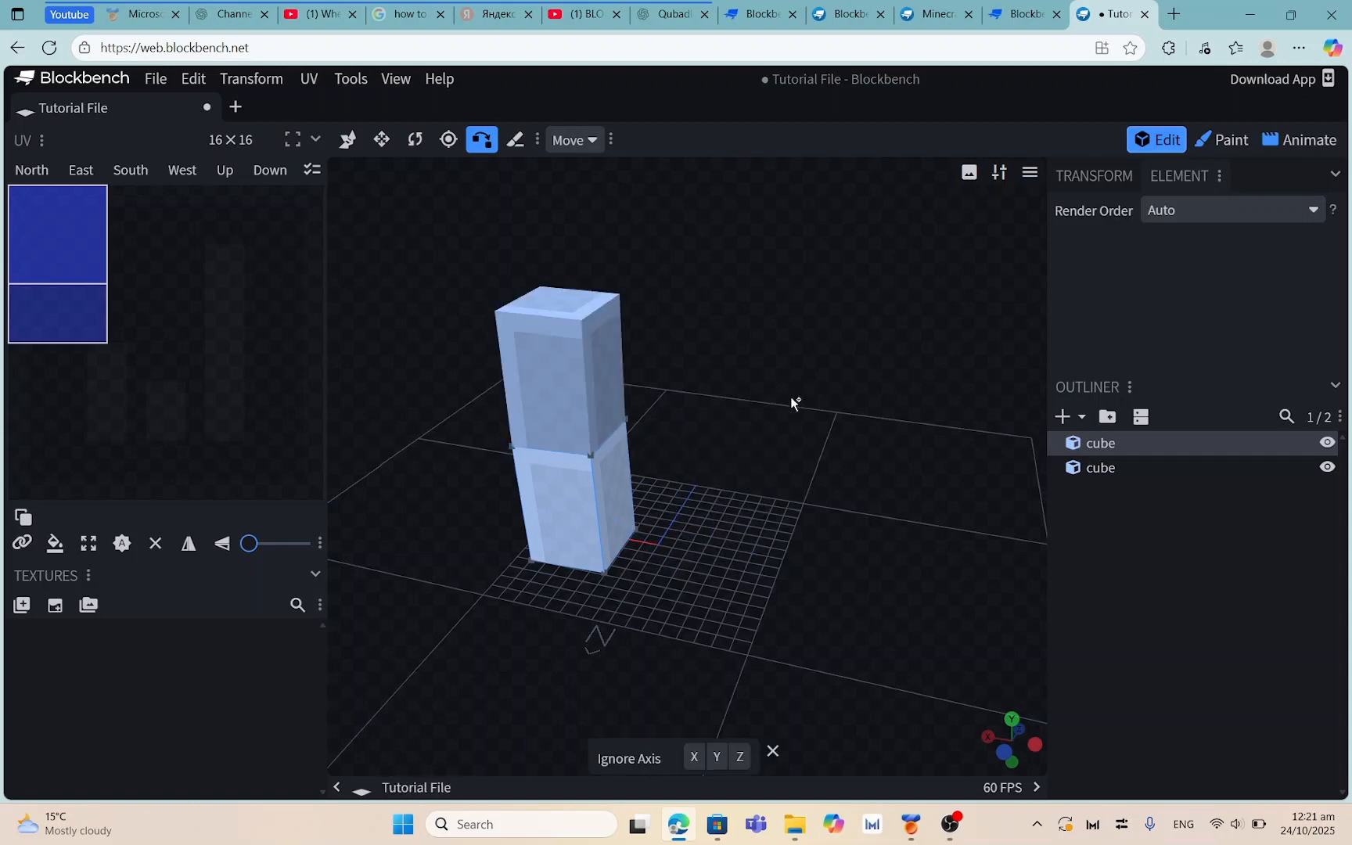
drag(794, 401, 811, 368)
drag(715, 406, 780, 393)
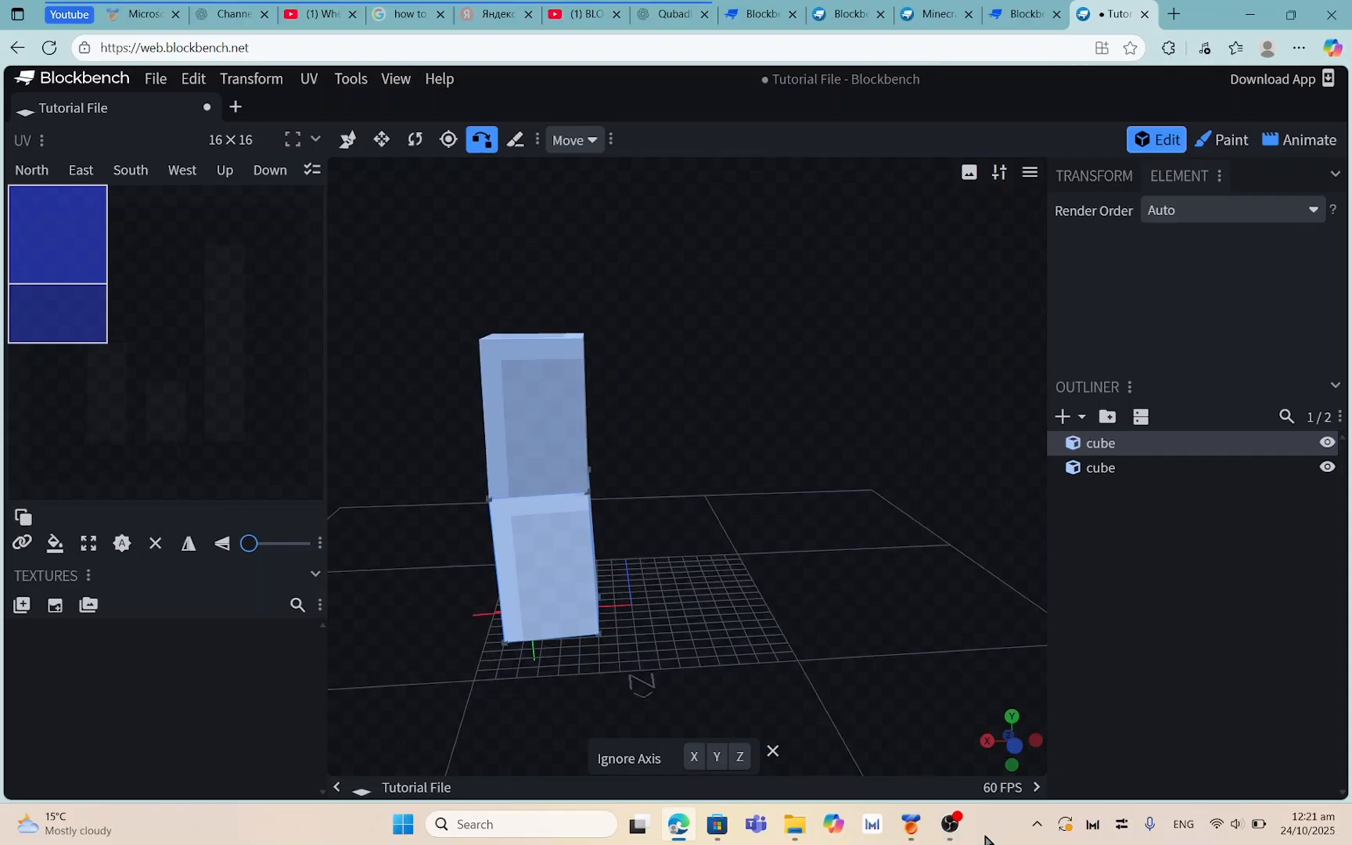
click(950, 824)
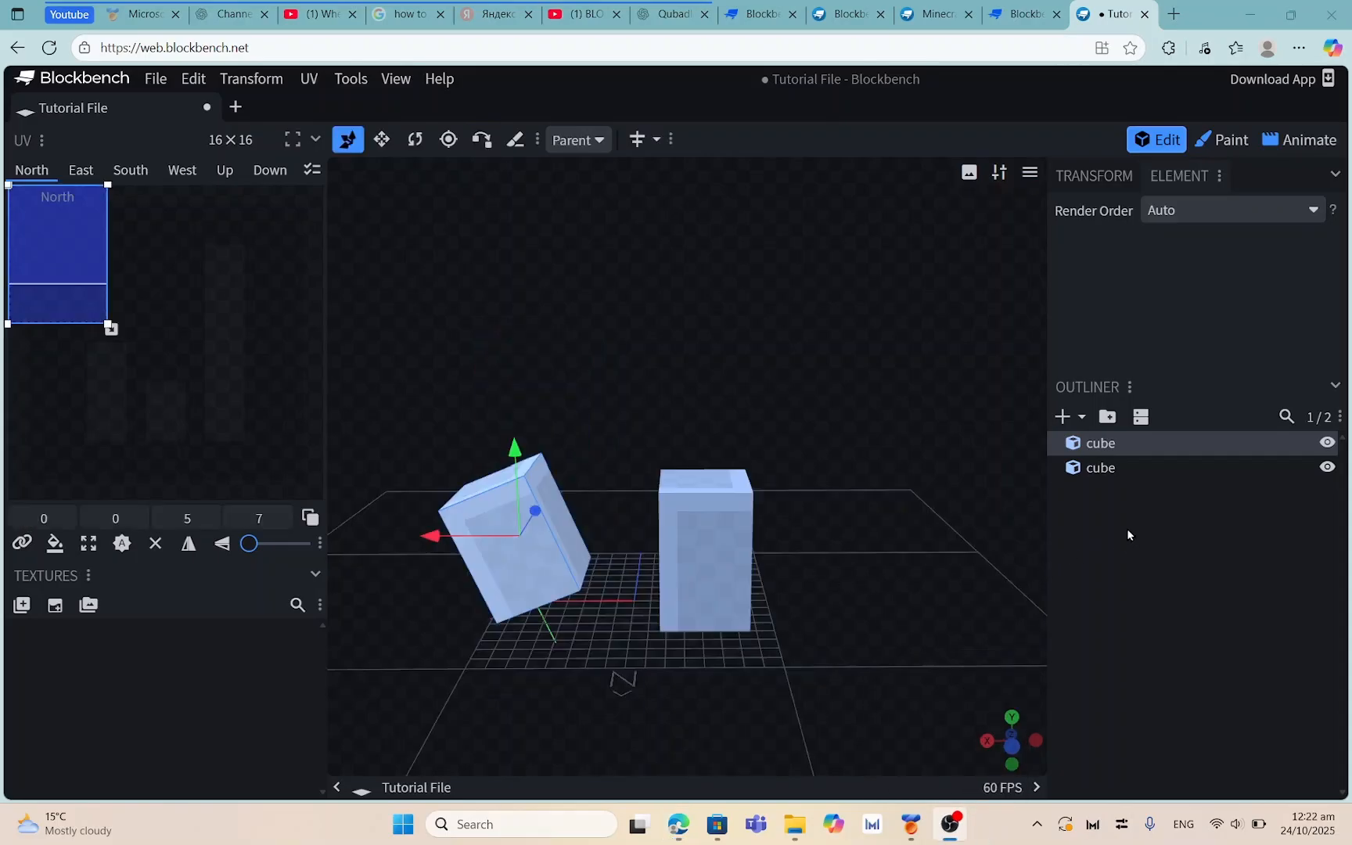
Vertex-snap the upright cube's bottom corner onto the tilted cube's top corner
click(1055, 69)
drag(736, 465, 824, 293)
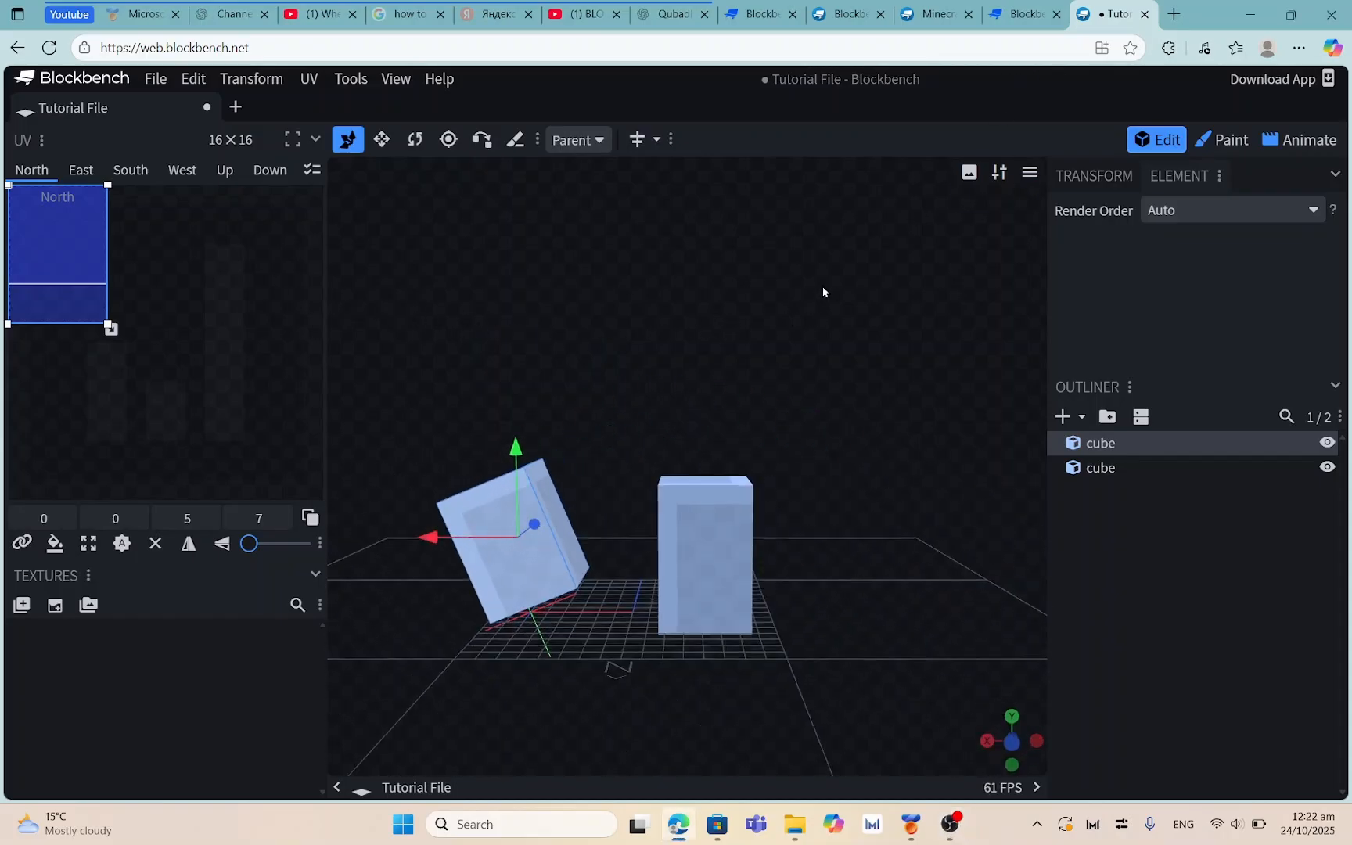
click(702, 537)
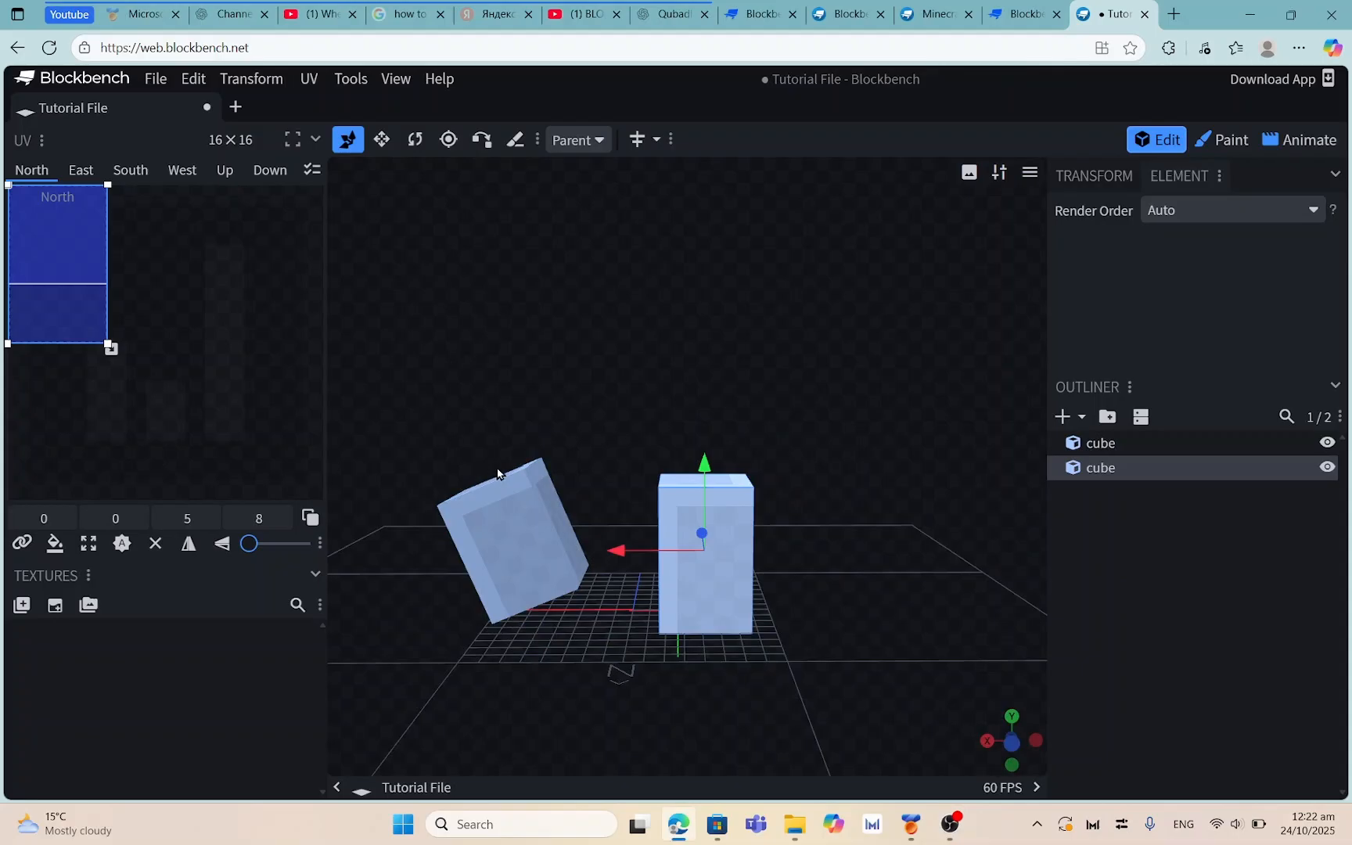
drag(547, 346, 691, 493)
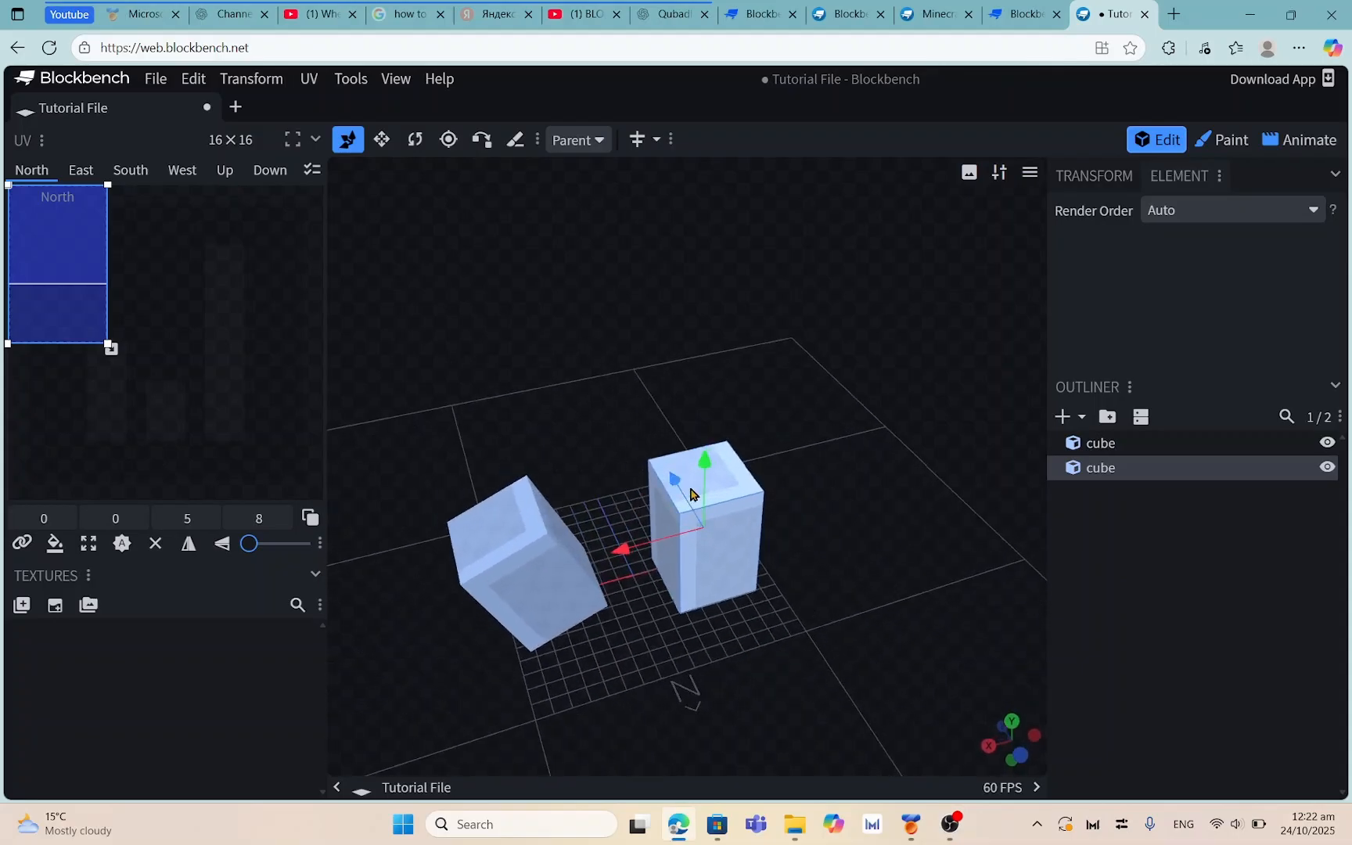
drag(609, 321, 550, 236)
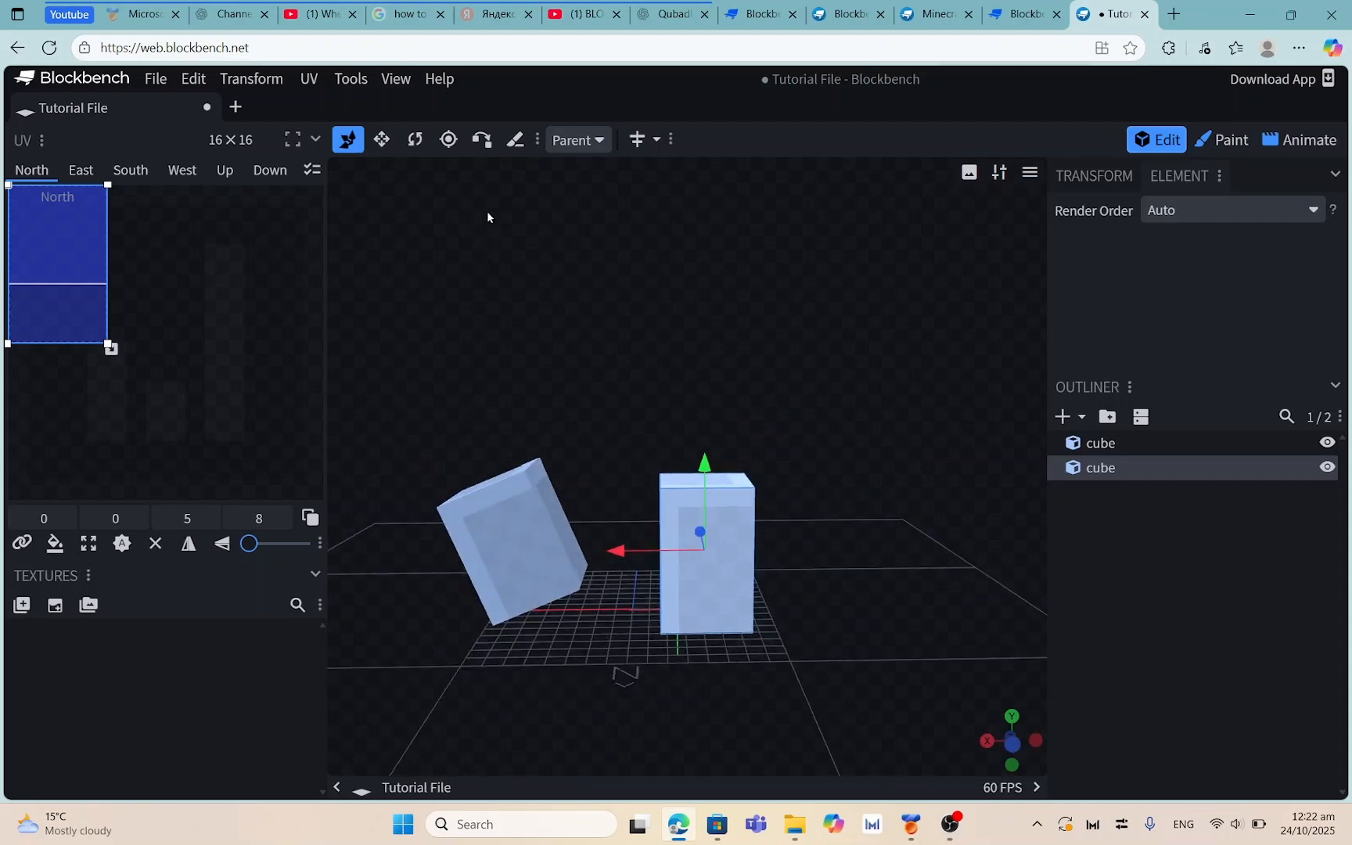
click(482, 140)
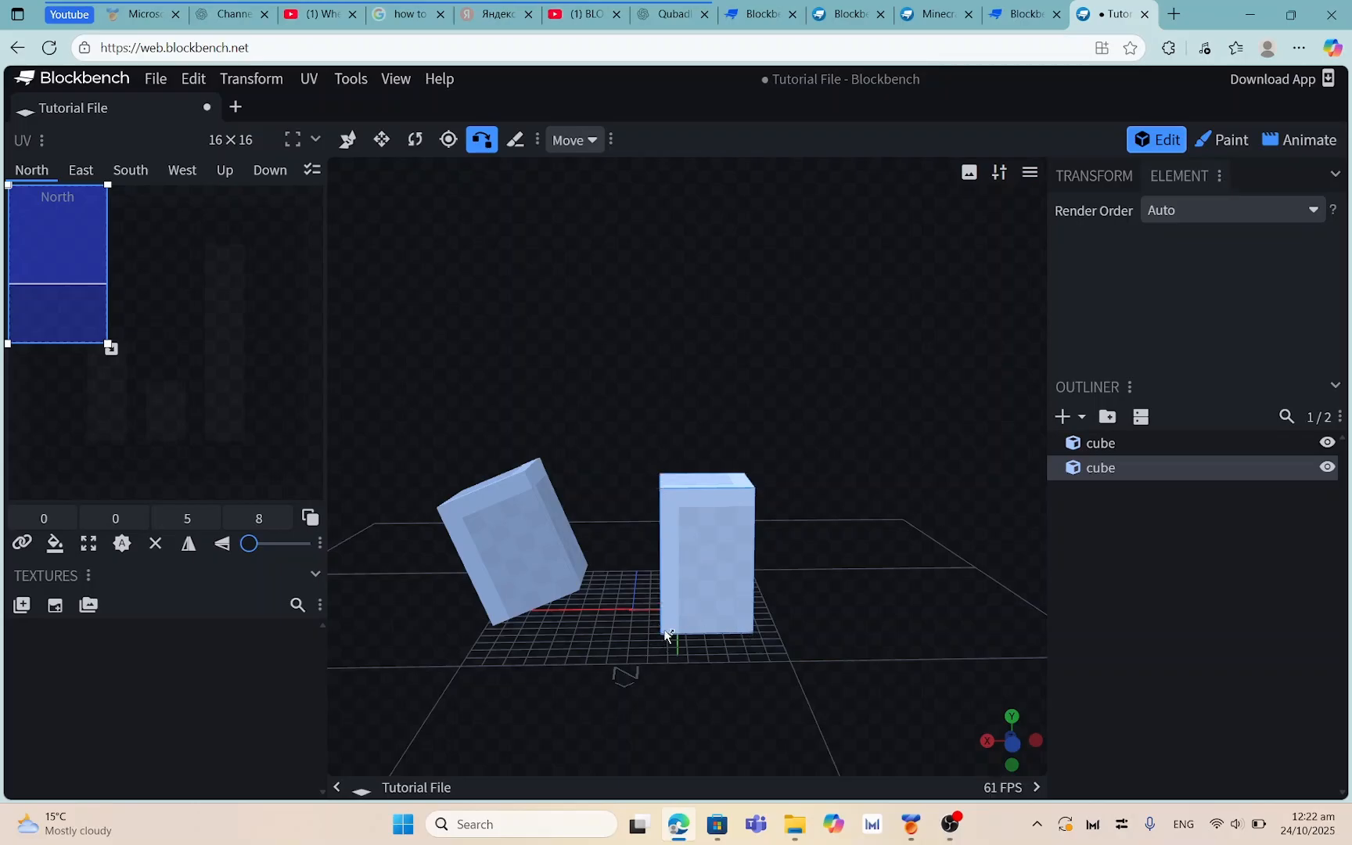
click(456, 501)
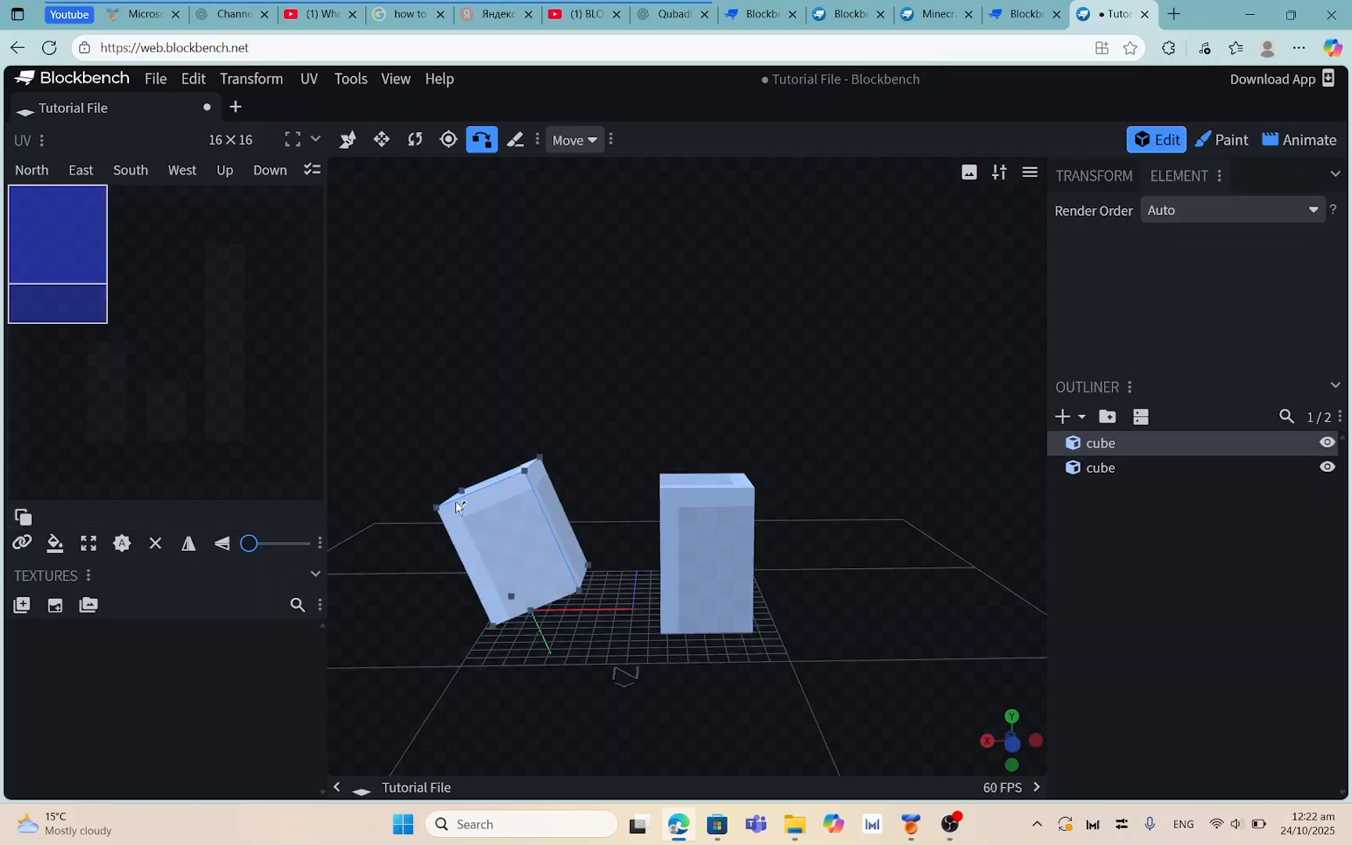
click(437, 507)
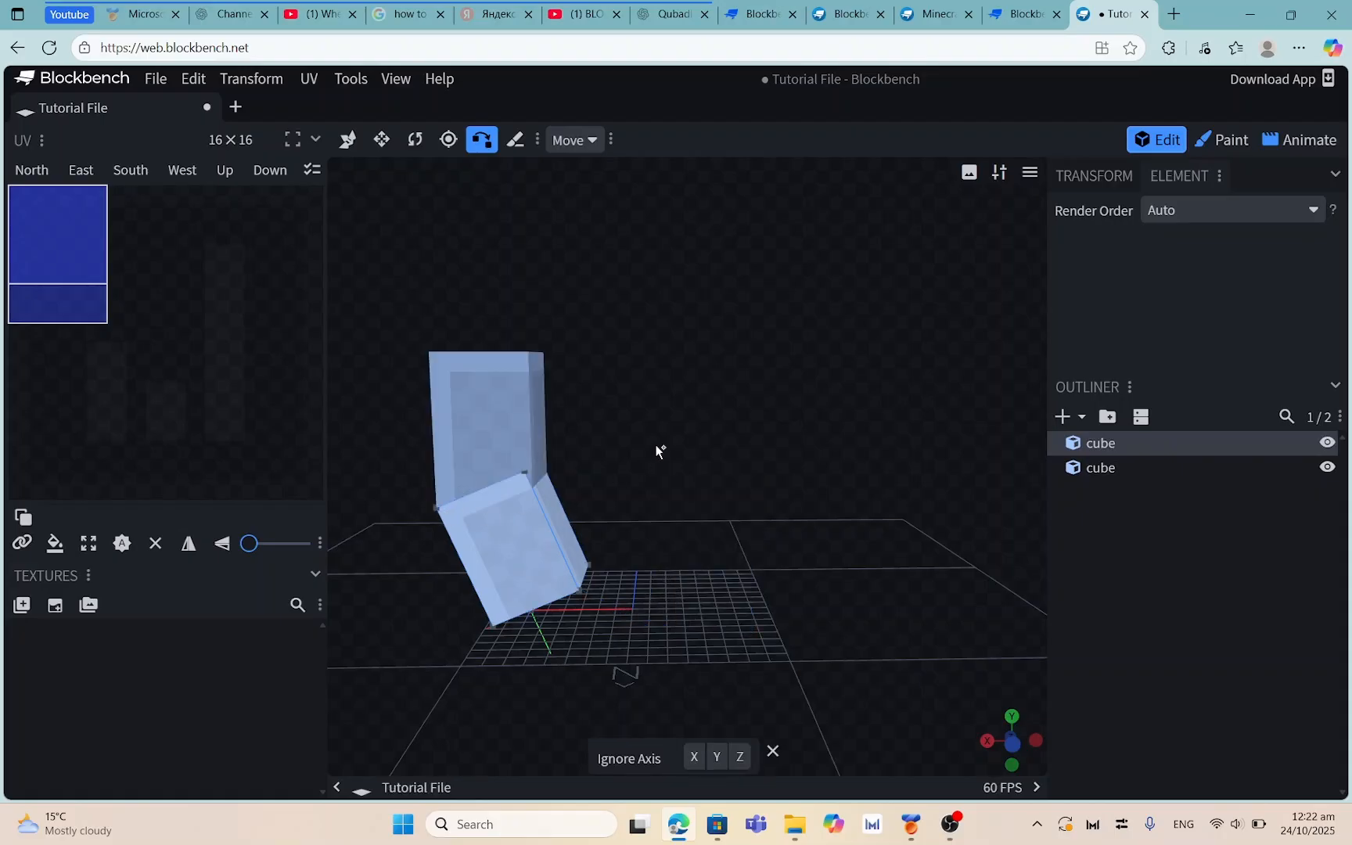
drag(656, 445, 789, 481)
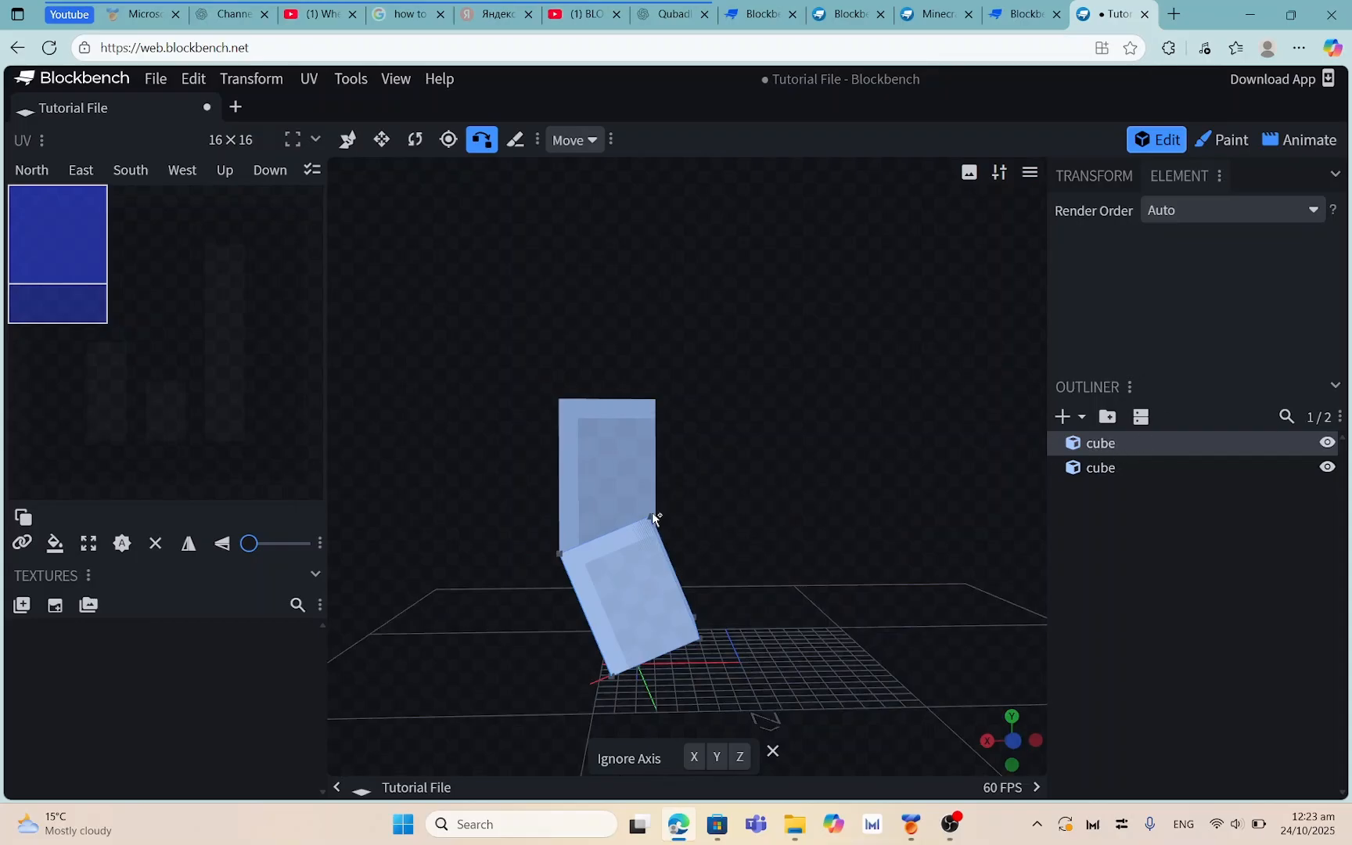
click(349, 139)
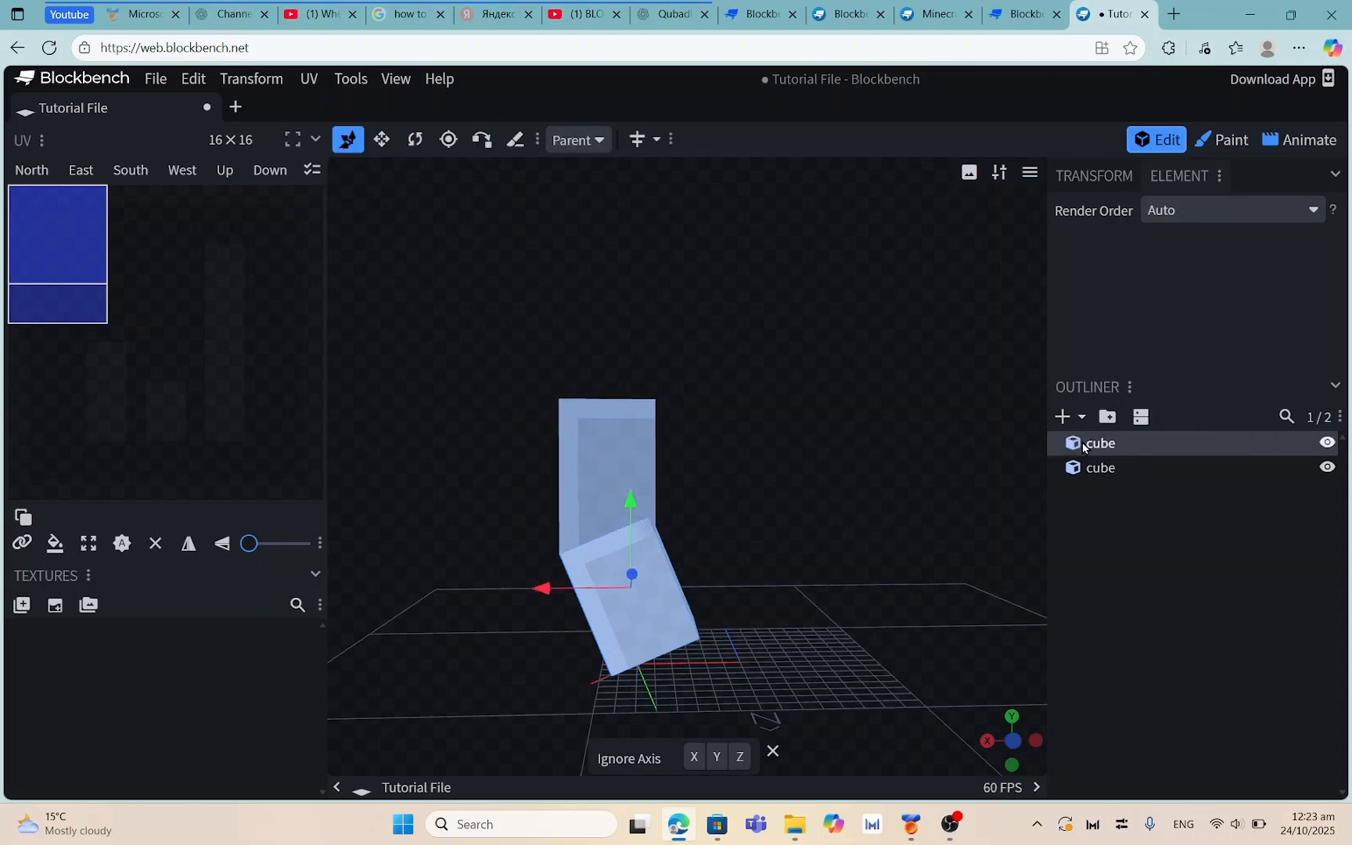
Rename the second cube in the Outliner to 'cube 1'
right_click(1105, 443)
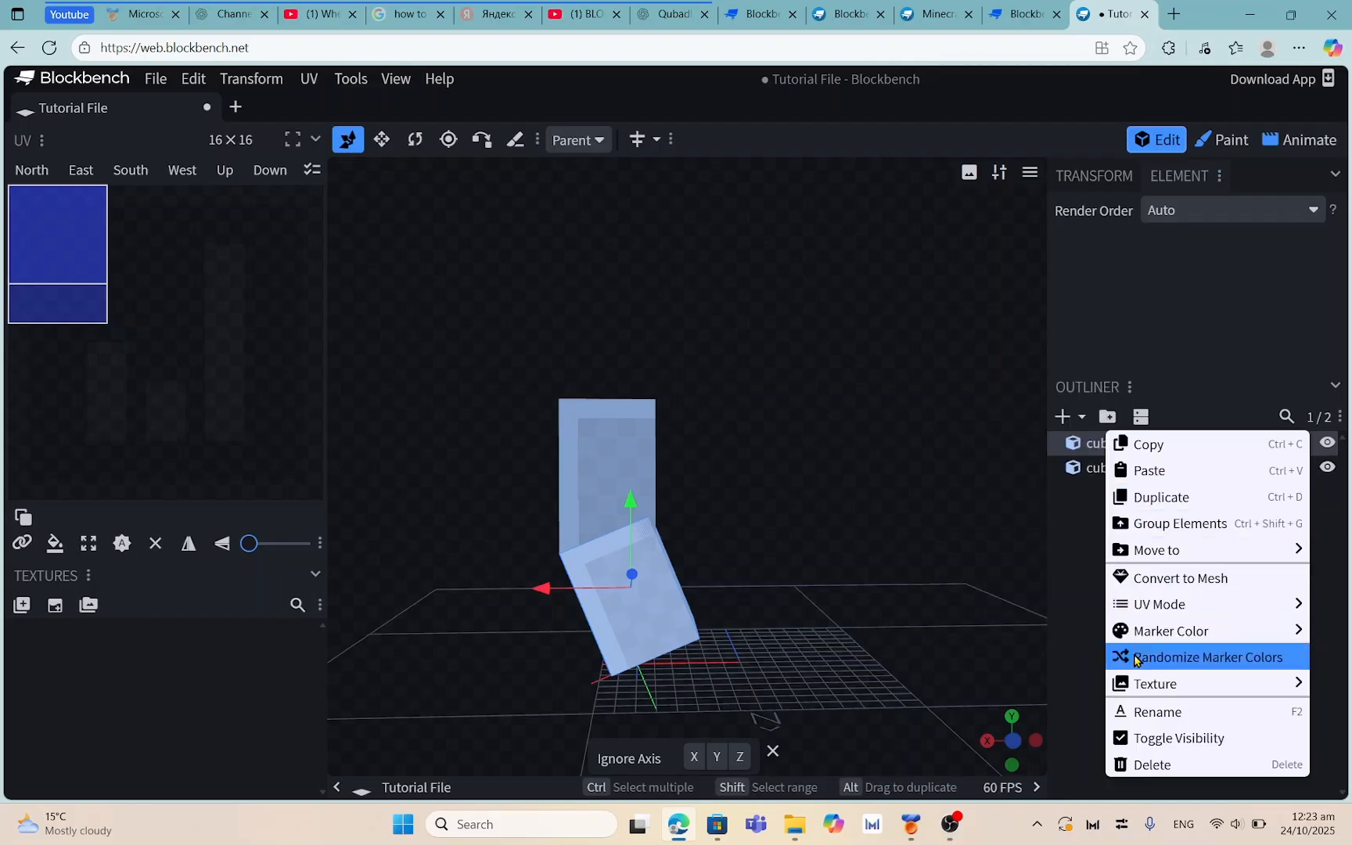
mouse_move(1139, 637)
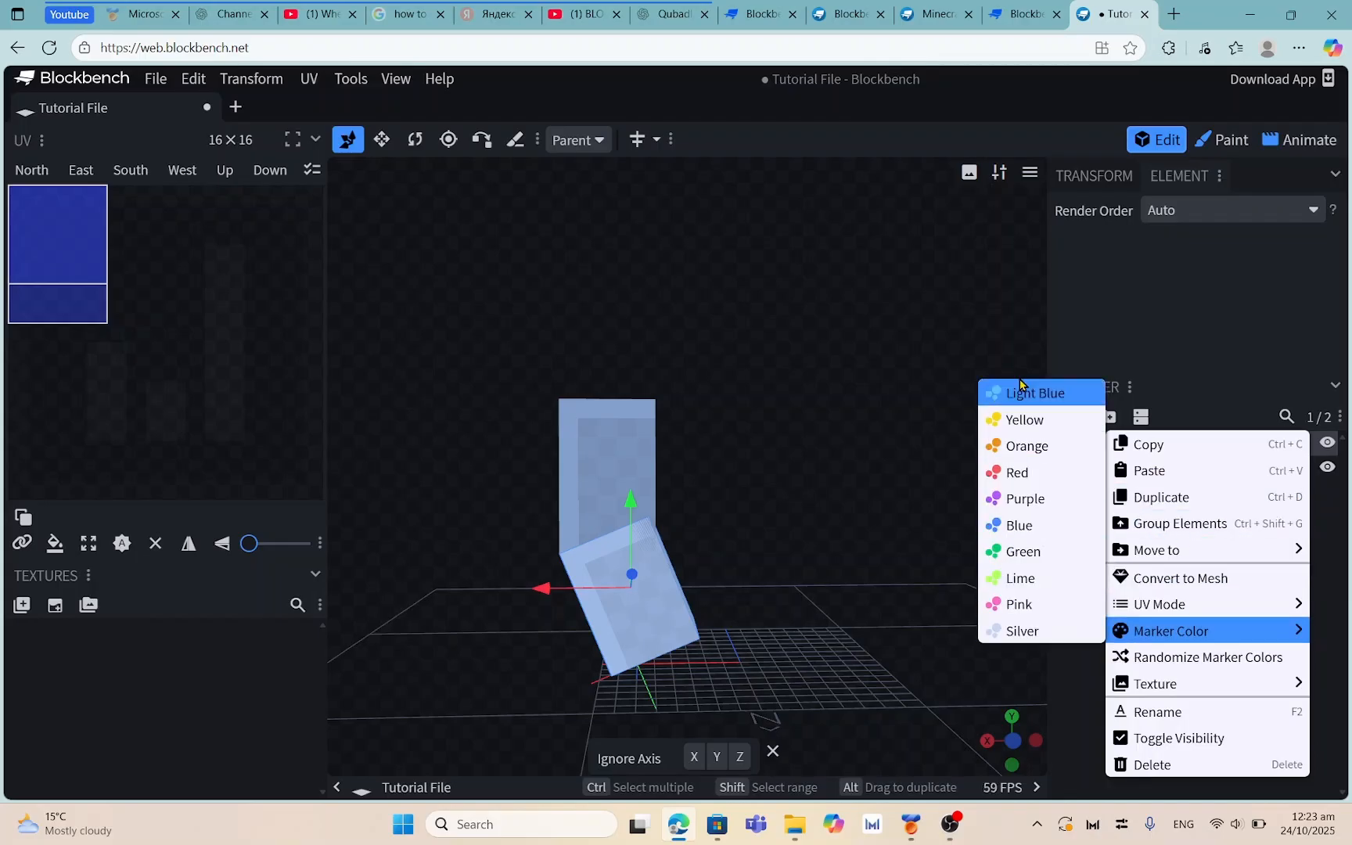
click(1332, 561)
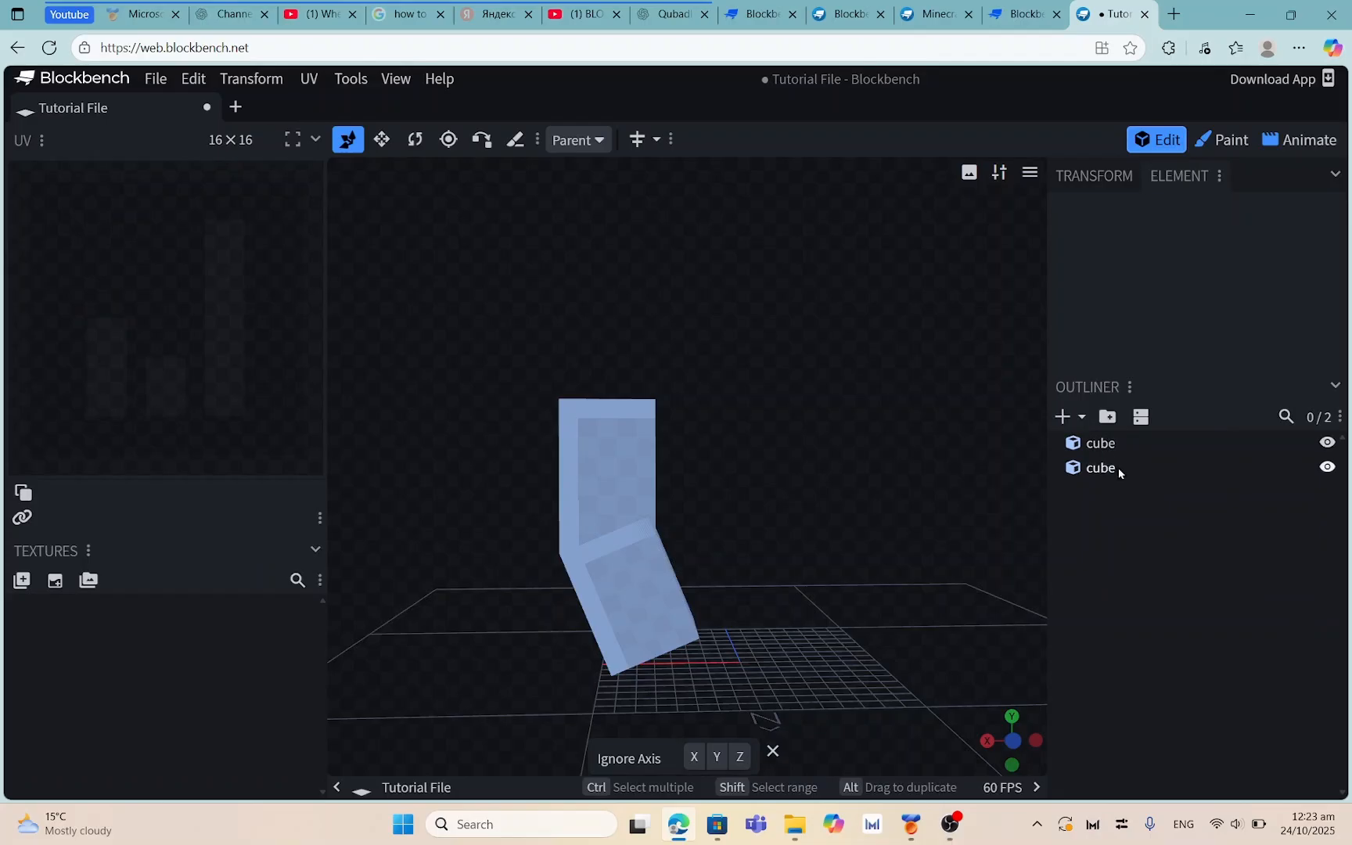
right_click(1108, 473)
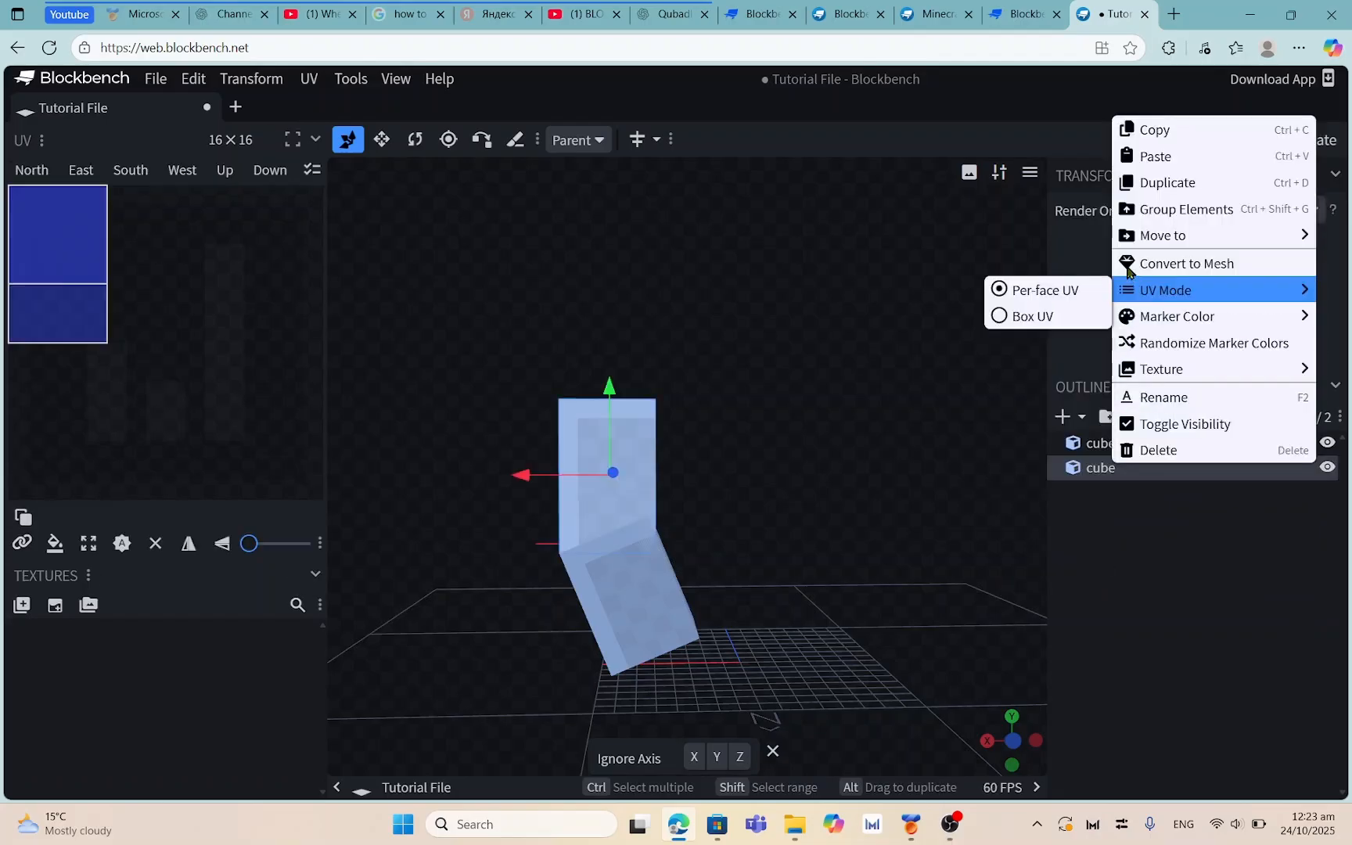
mouse_move(1138, 231)
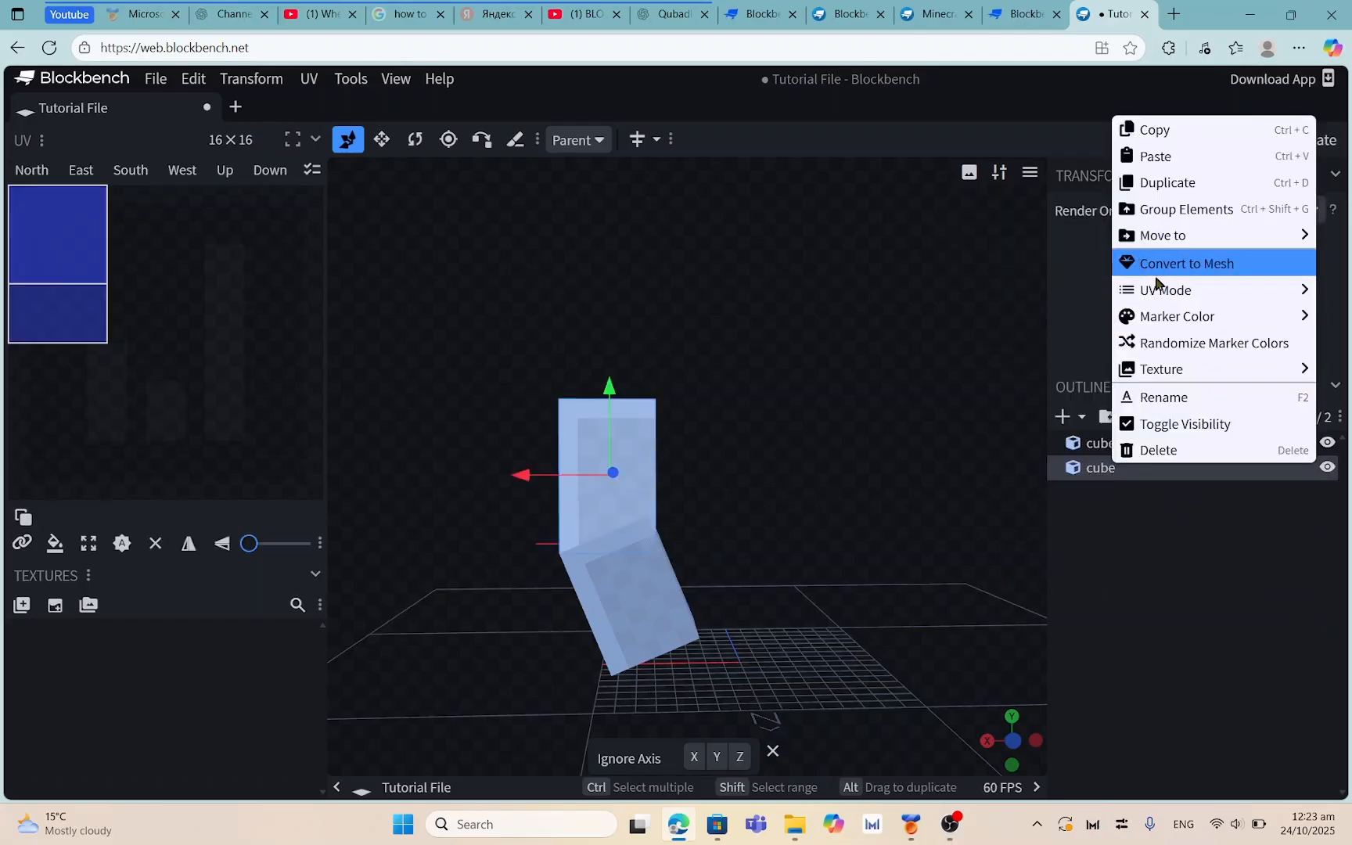
click(1151, 397)
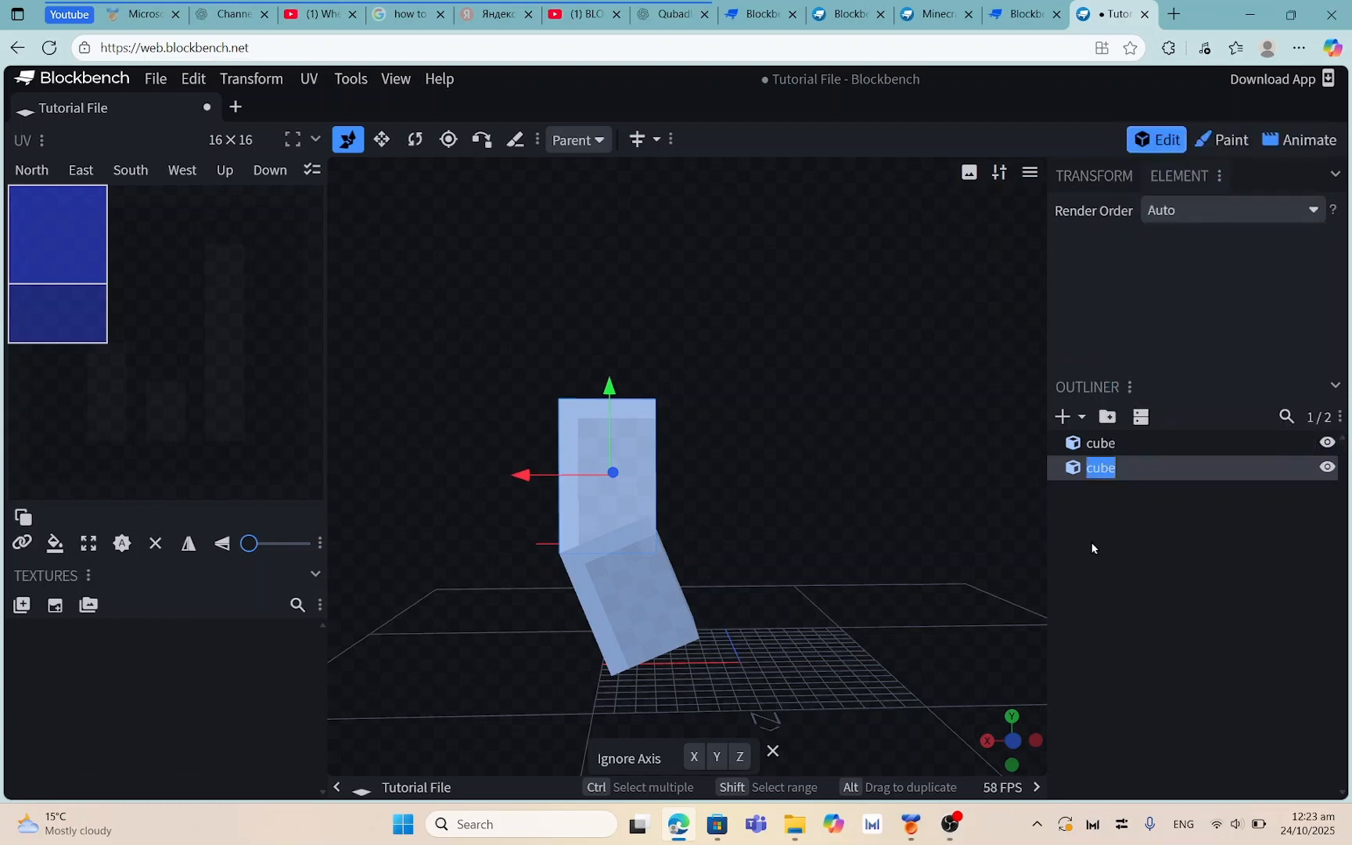
key(BackSpace)
text(cube 1)
Give cube 1 a green marker colour
drag(911, 504, 986, 455)
right_click(1116, 474)
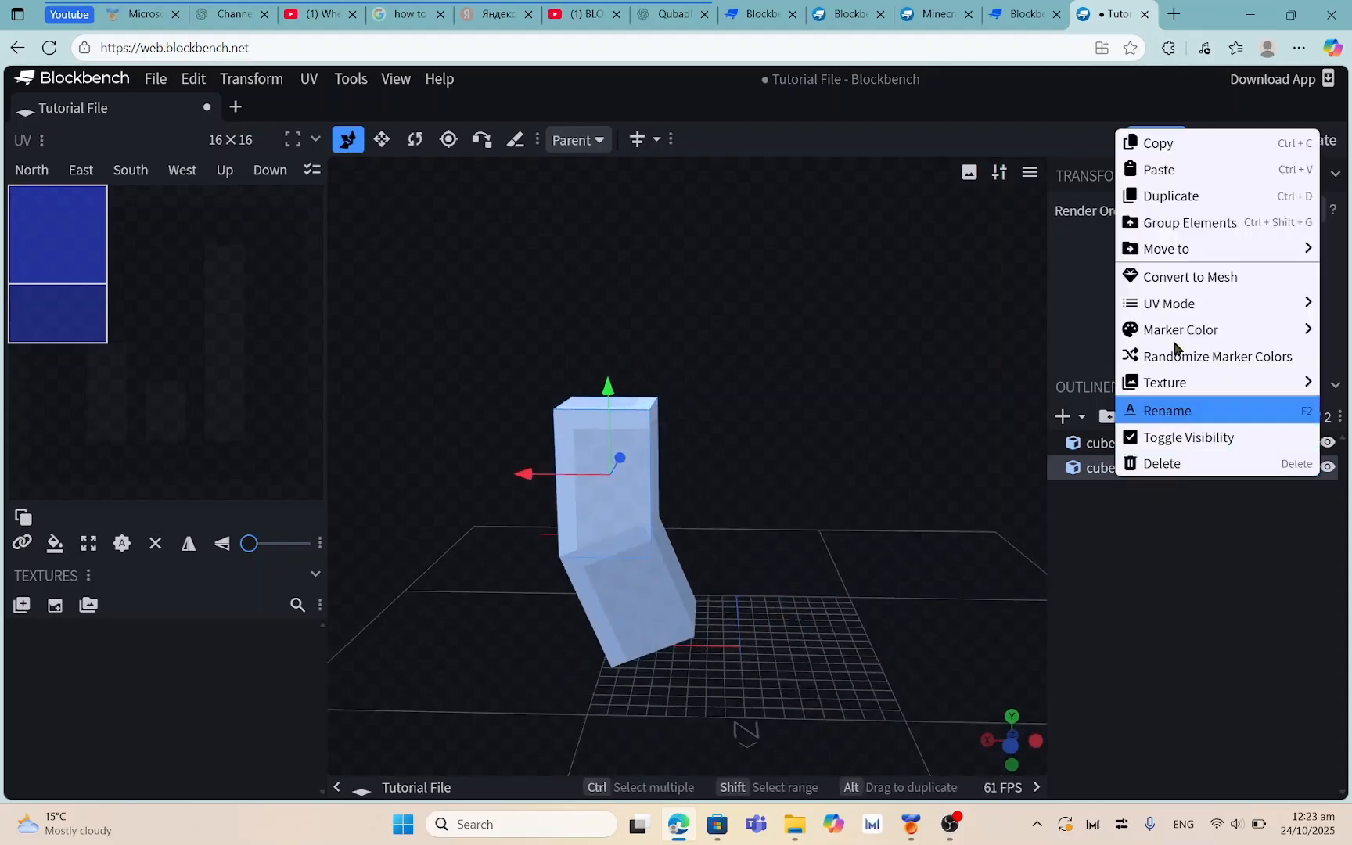
mouse_move(1148, 313)
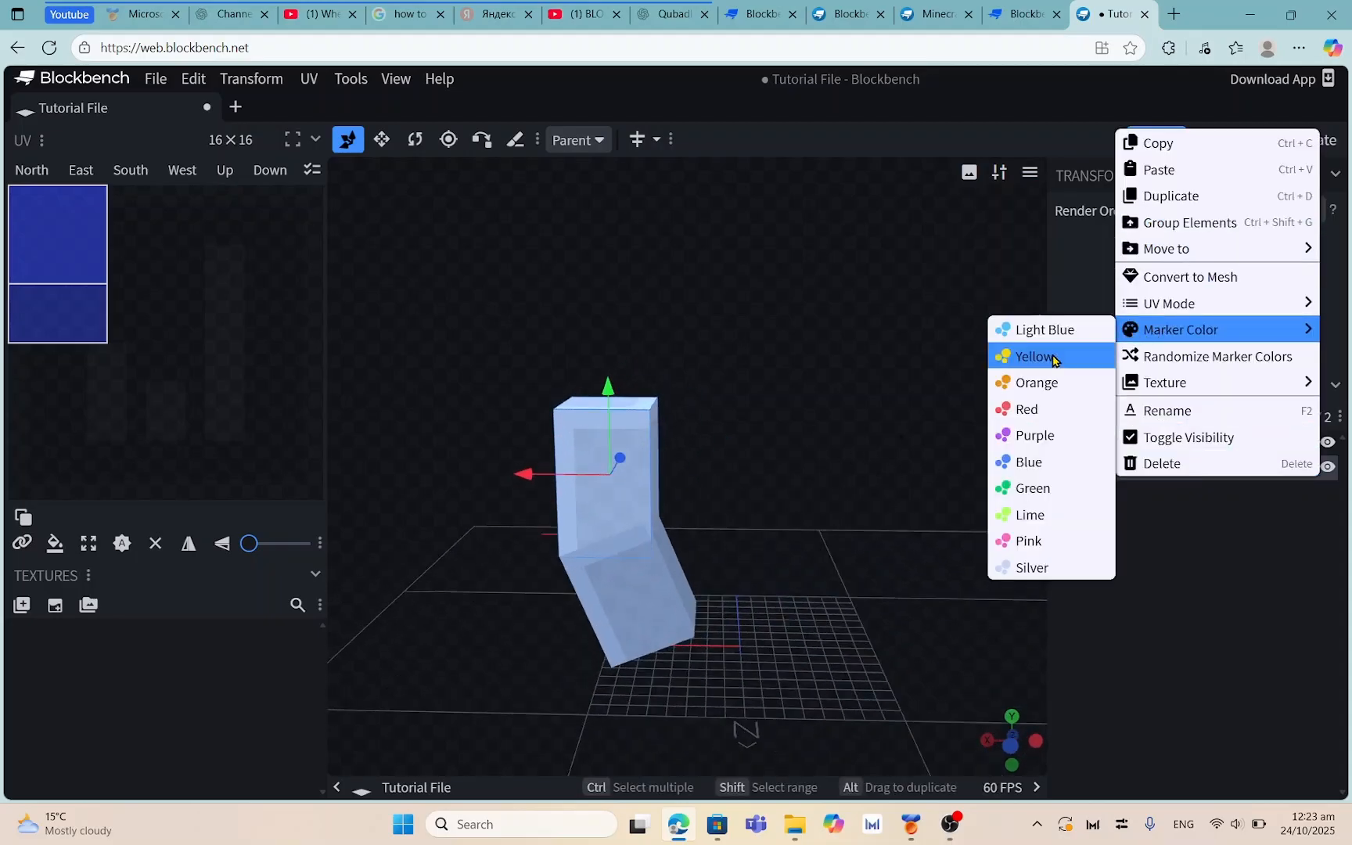
click(1028, 489)
drag(939, 511, 827, 486)
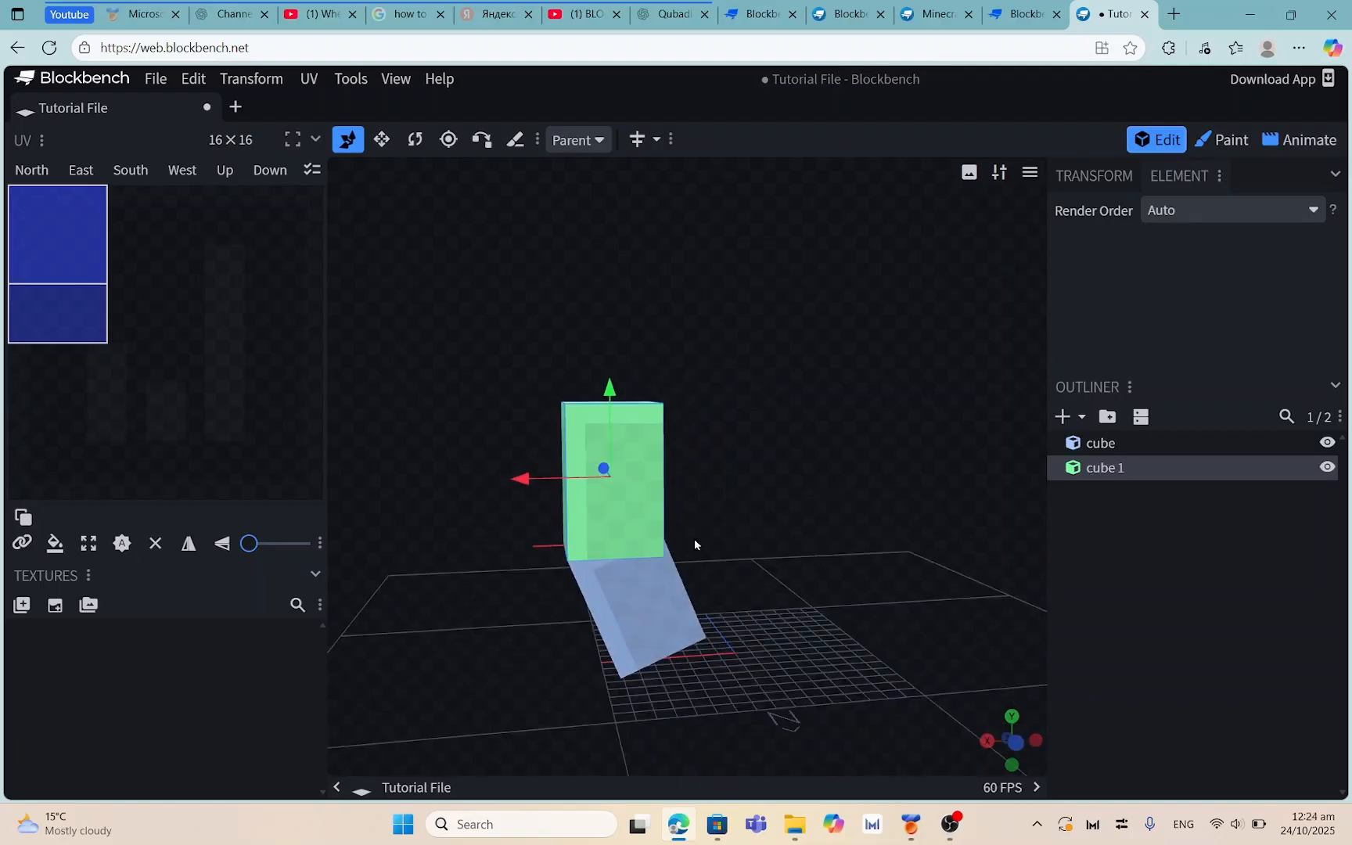
drag(727, 532, 641, 537)
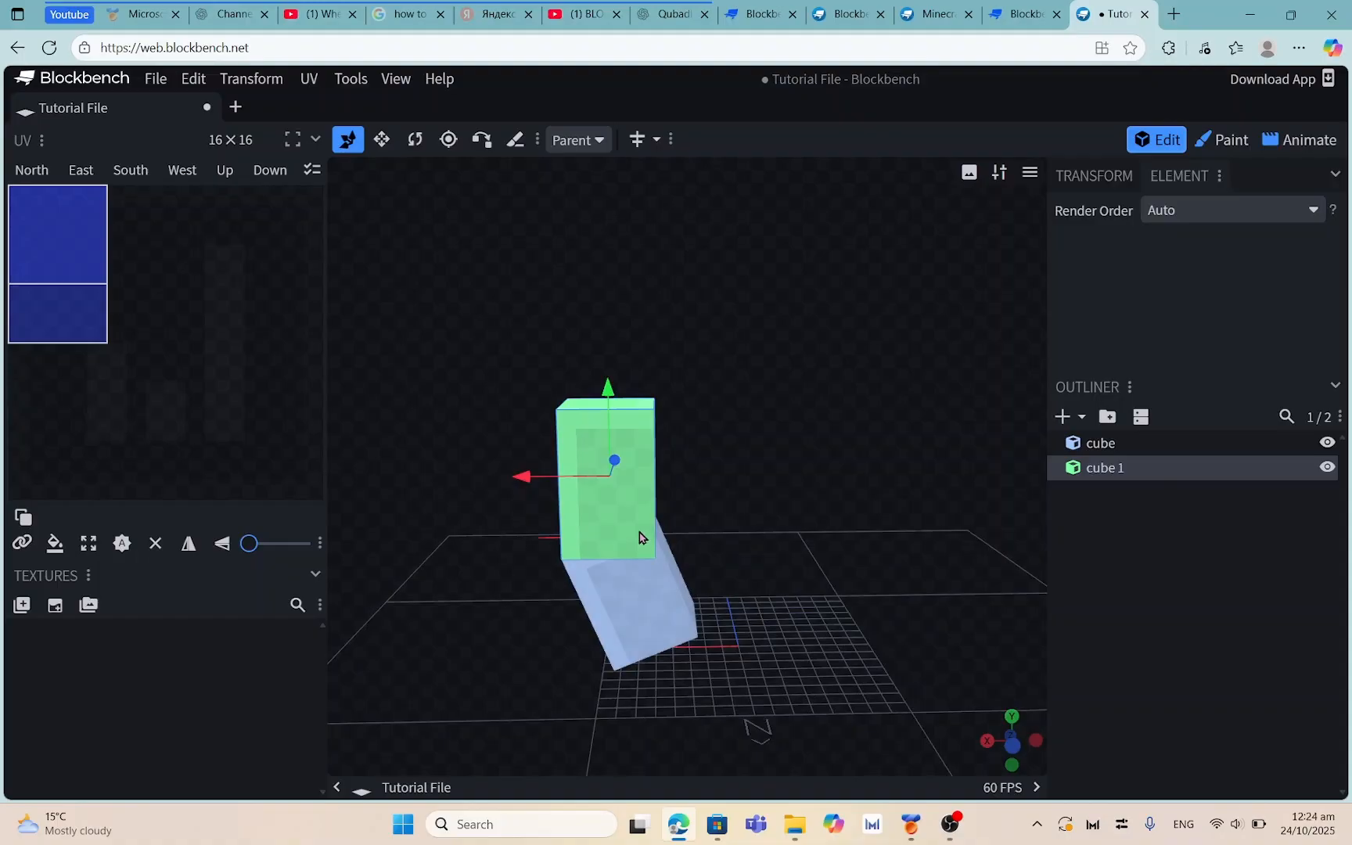
drag(1029, 388, 1035, 420)
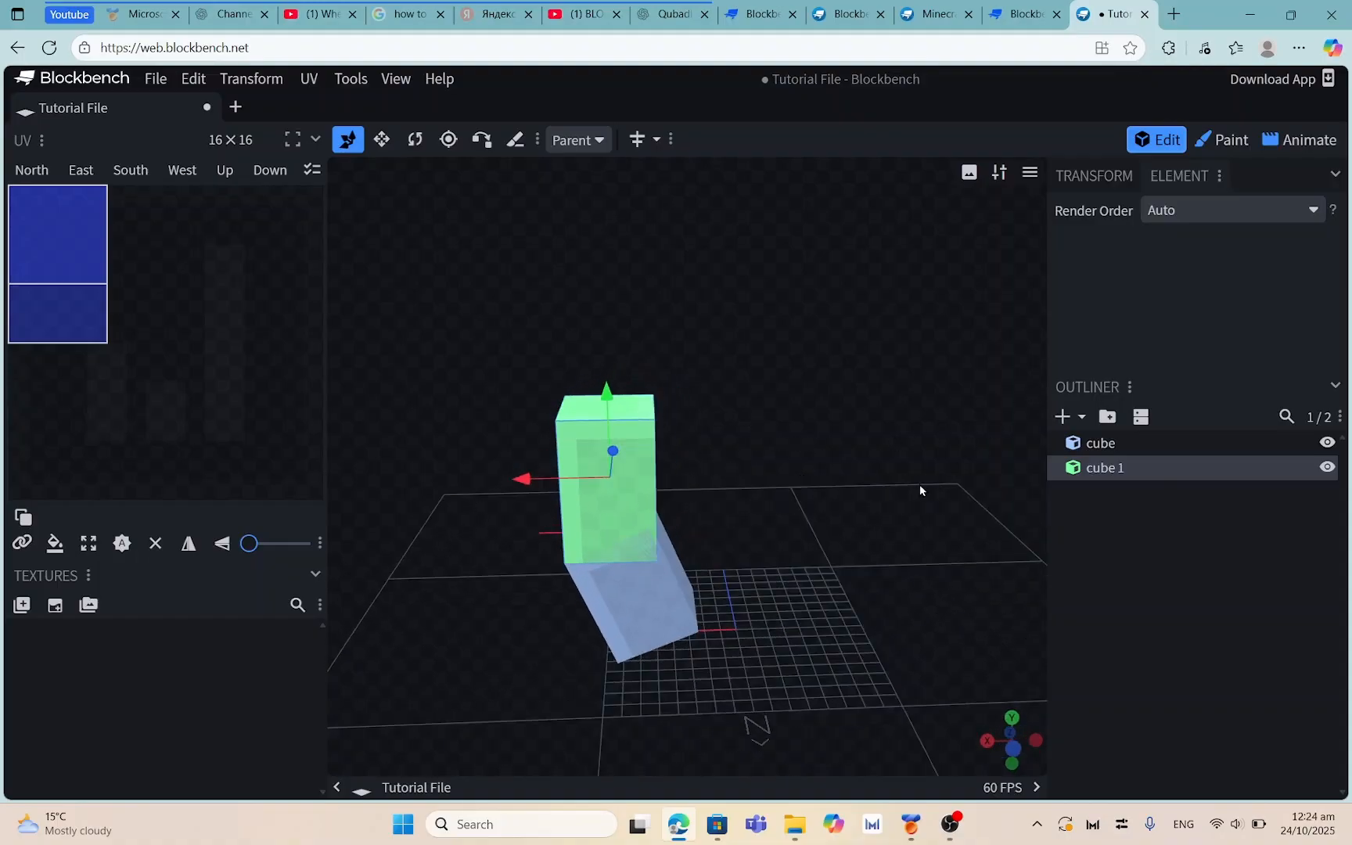
drag(921, 491, 899, 454)
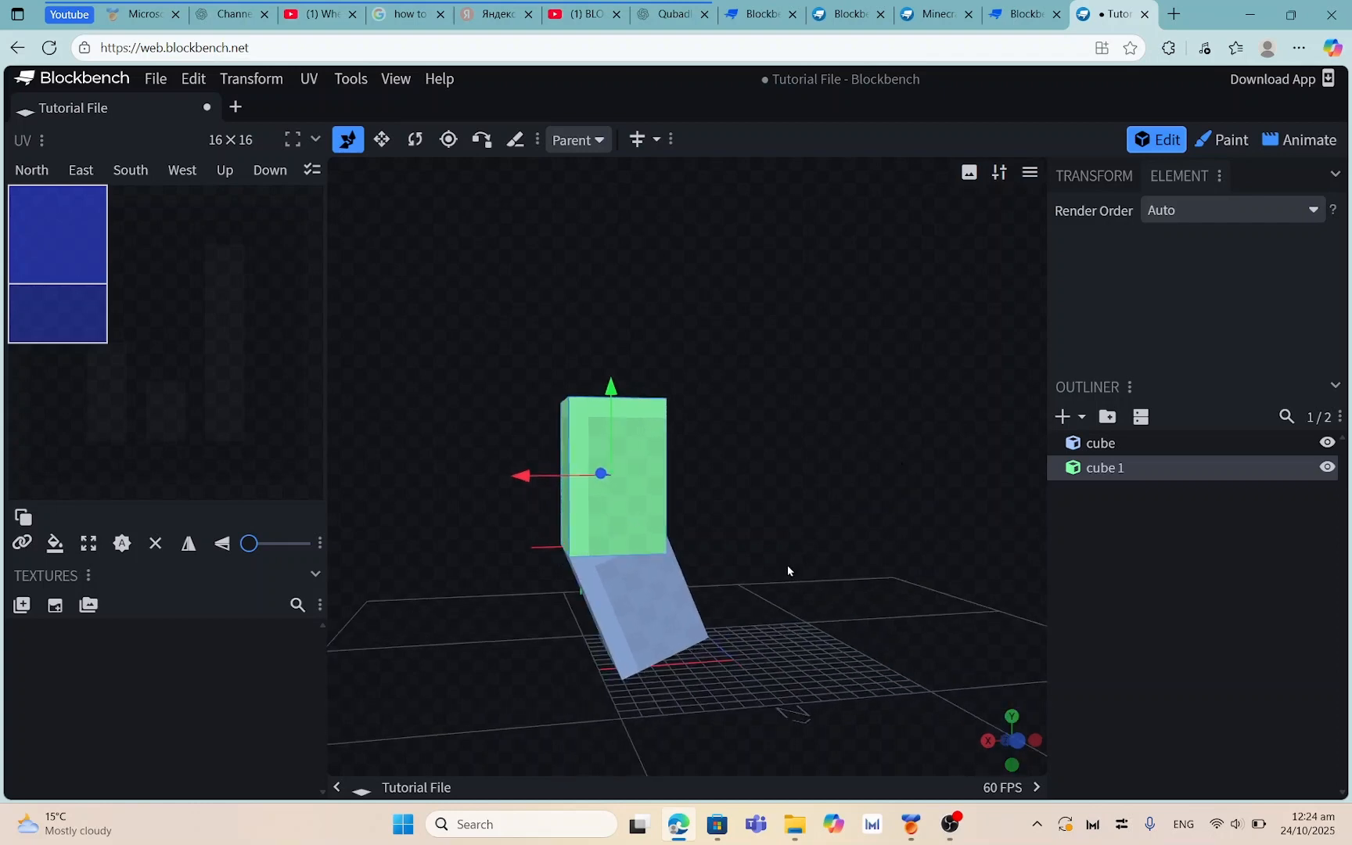
drag(719, 486, 667, 497)
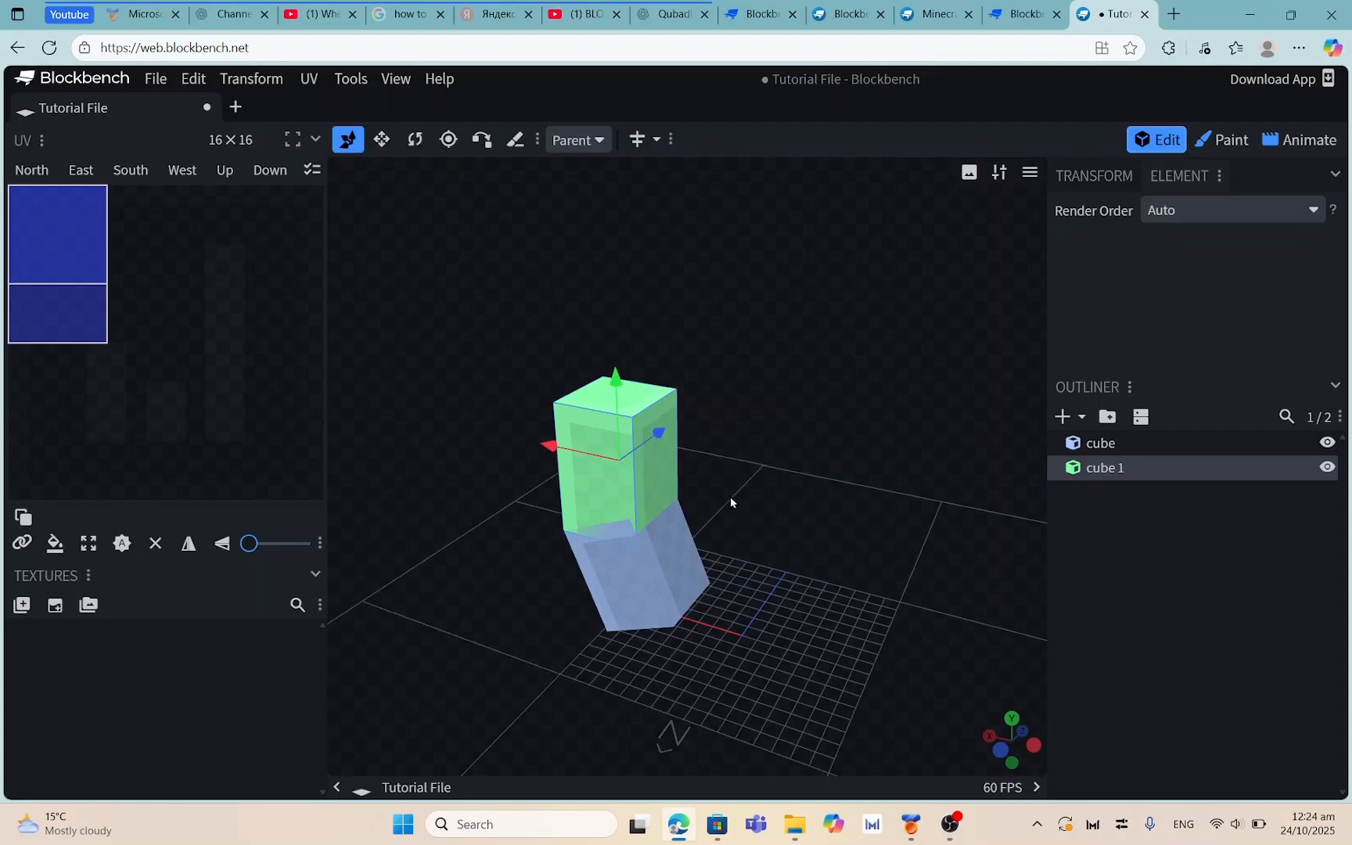
drag(713, 395, 681, 641)
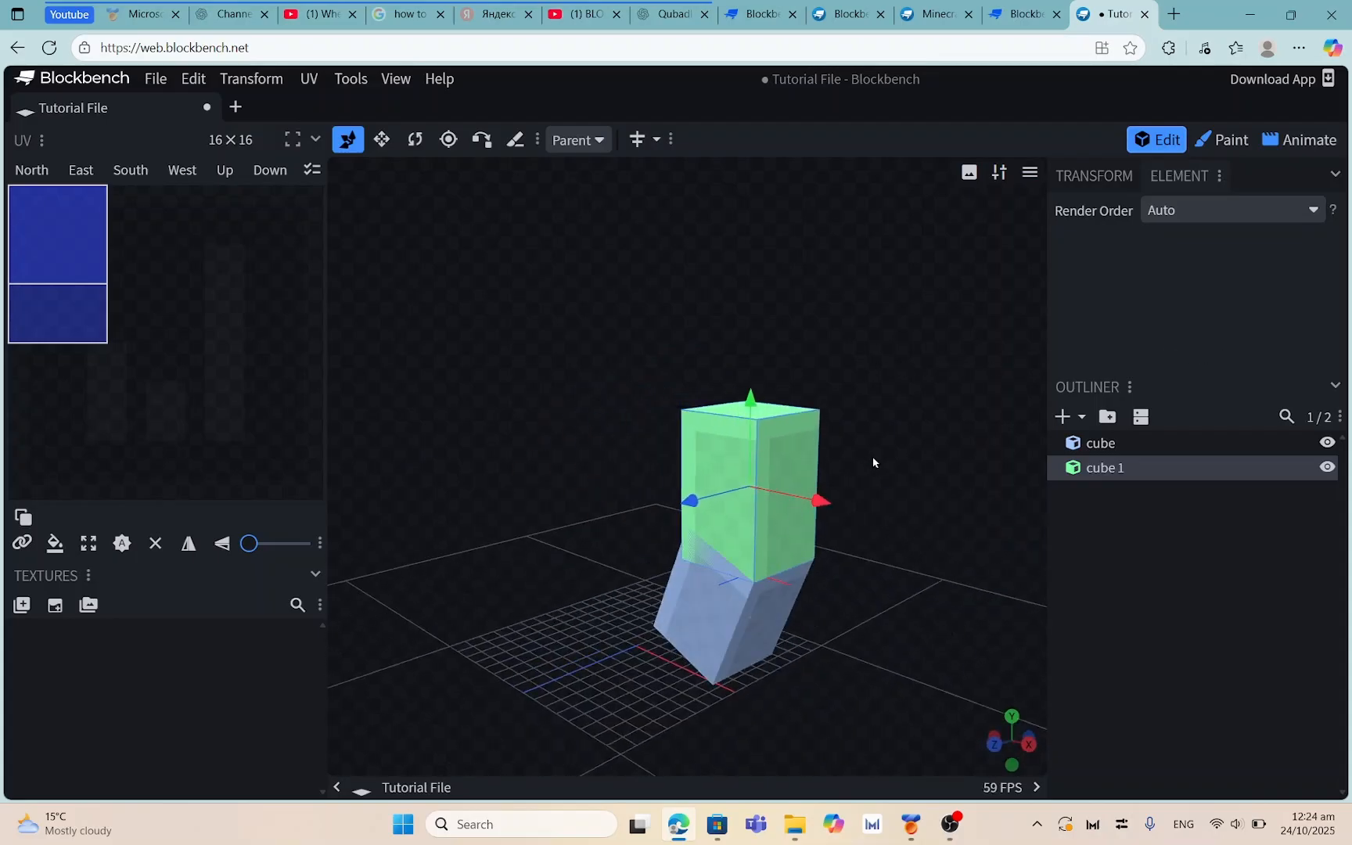
drag(874, 463, 514, 468)
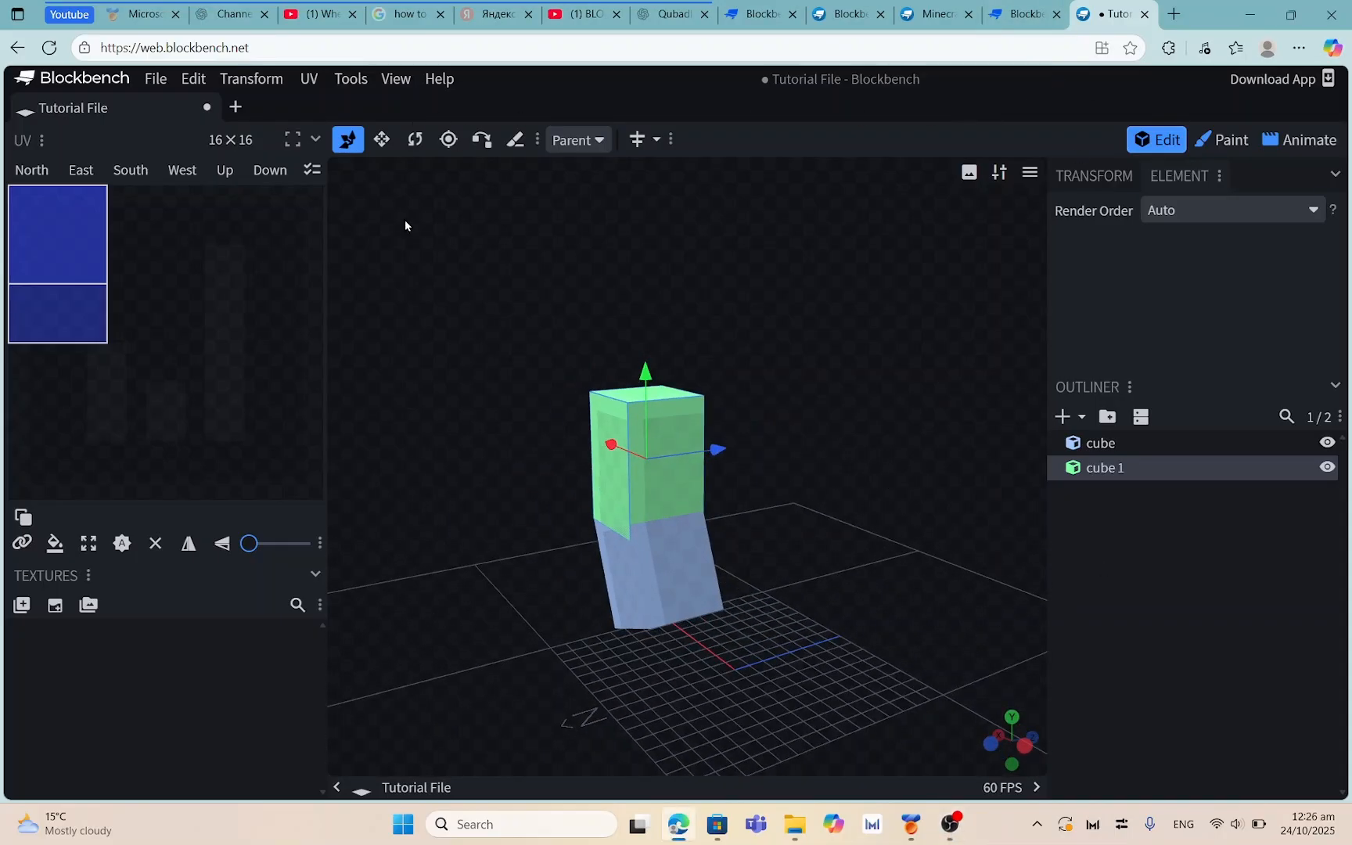
Add the Inflate field to the toolbar through Customize Toolbar, searching 'infl'
click(537, 139)
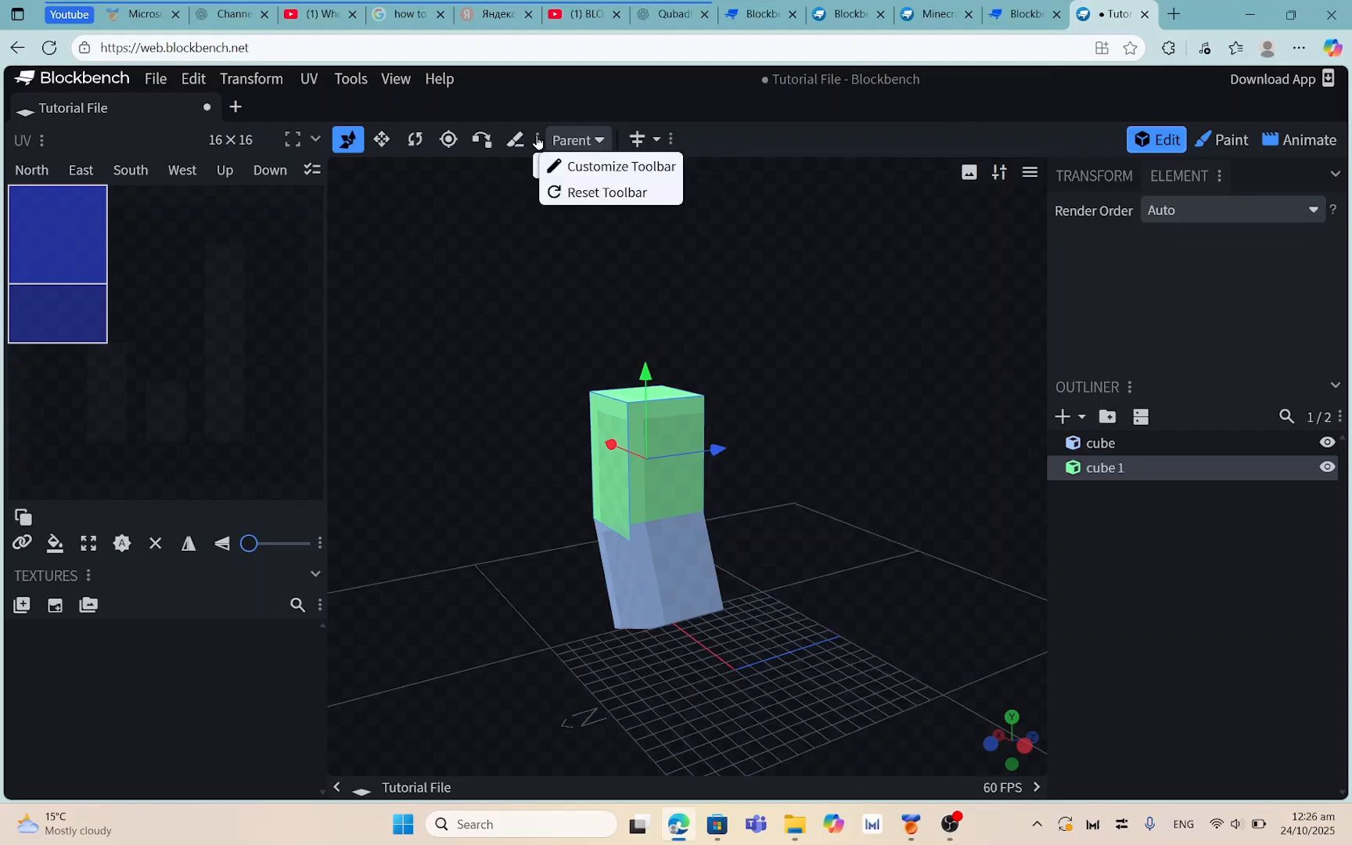
click(595, 166)
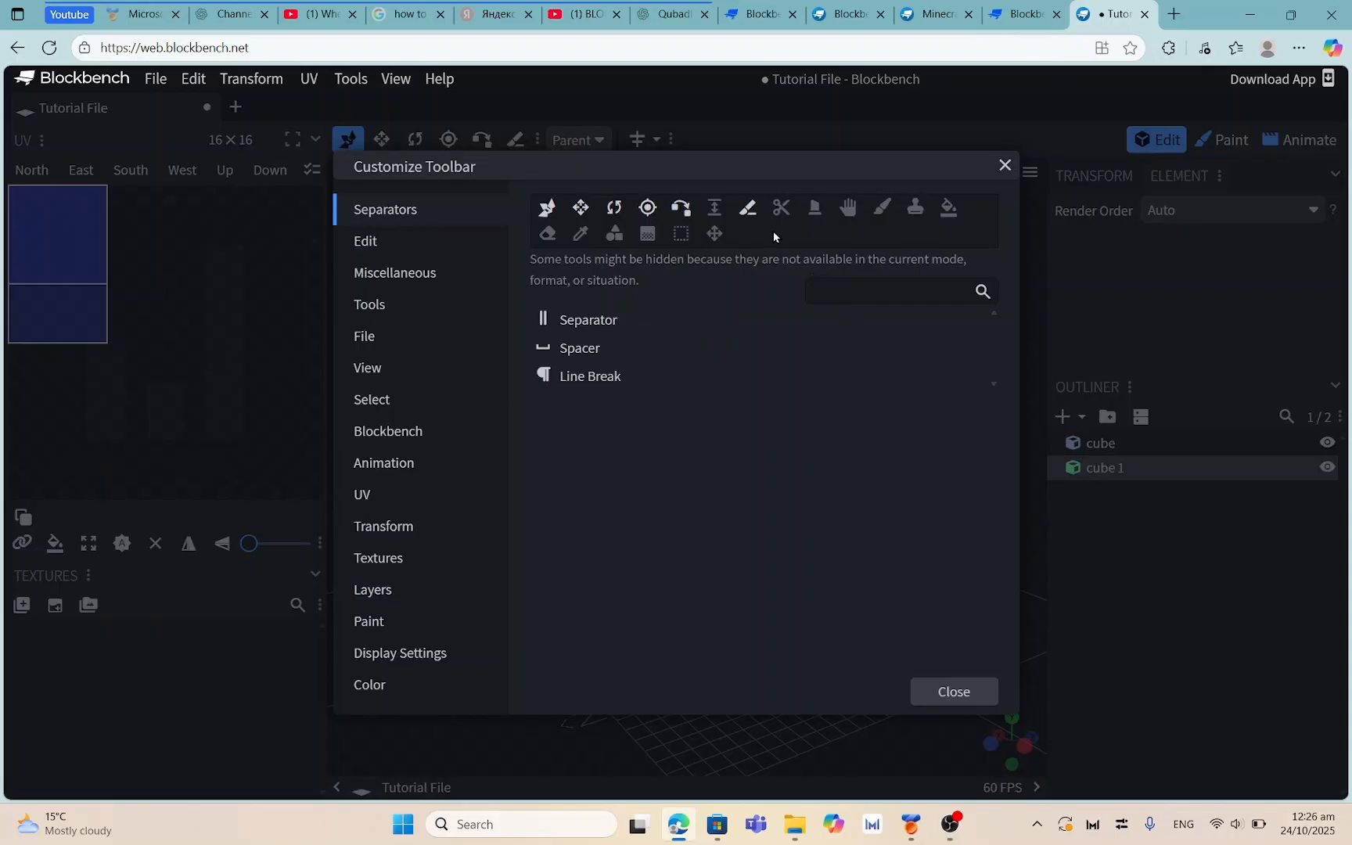
text(infl)
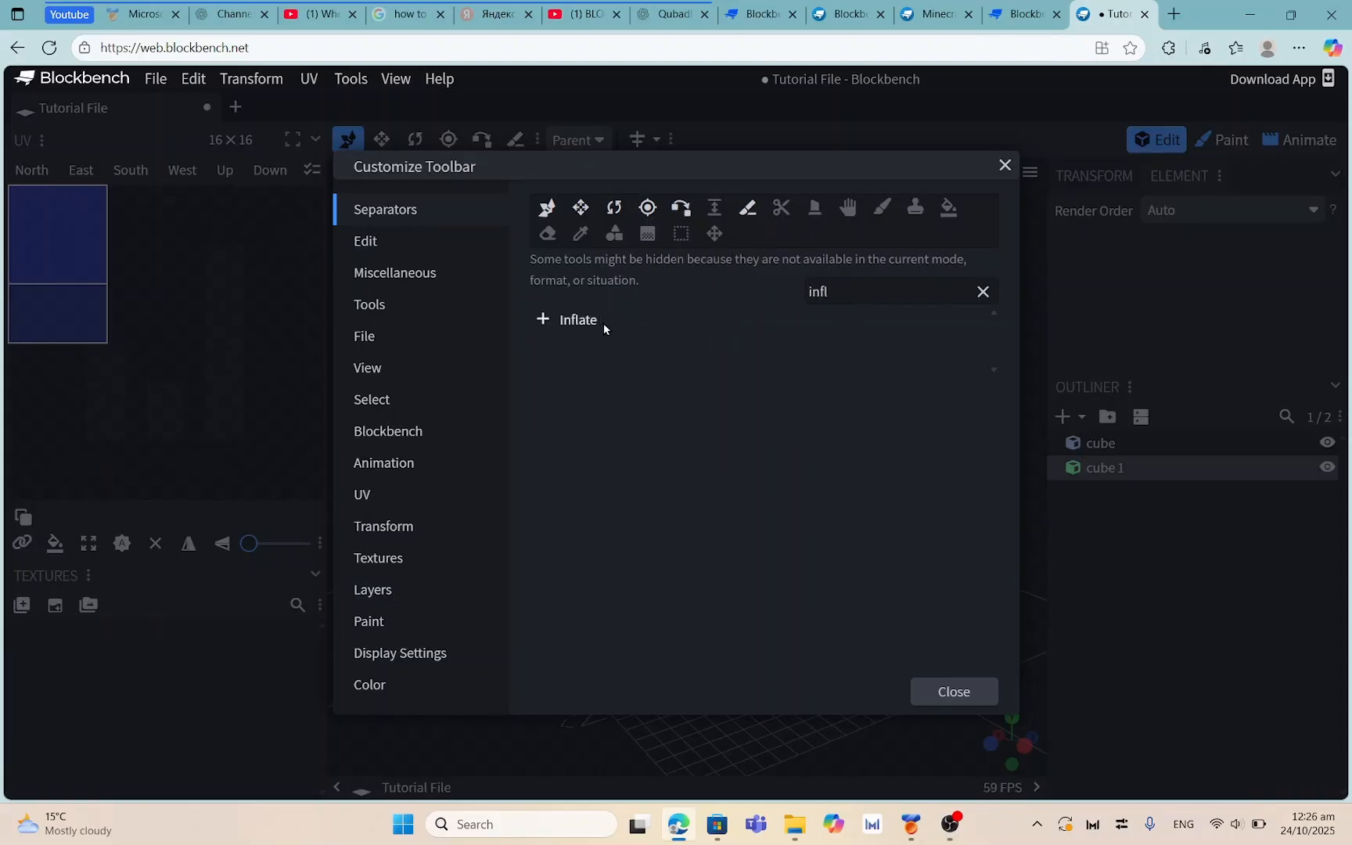
click(542, 320)
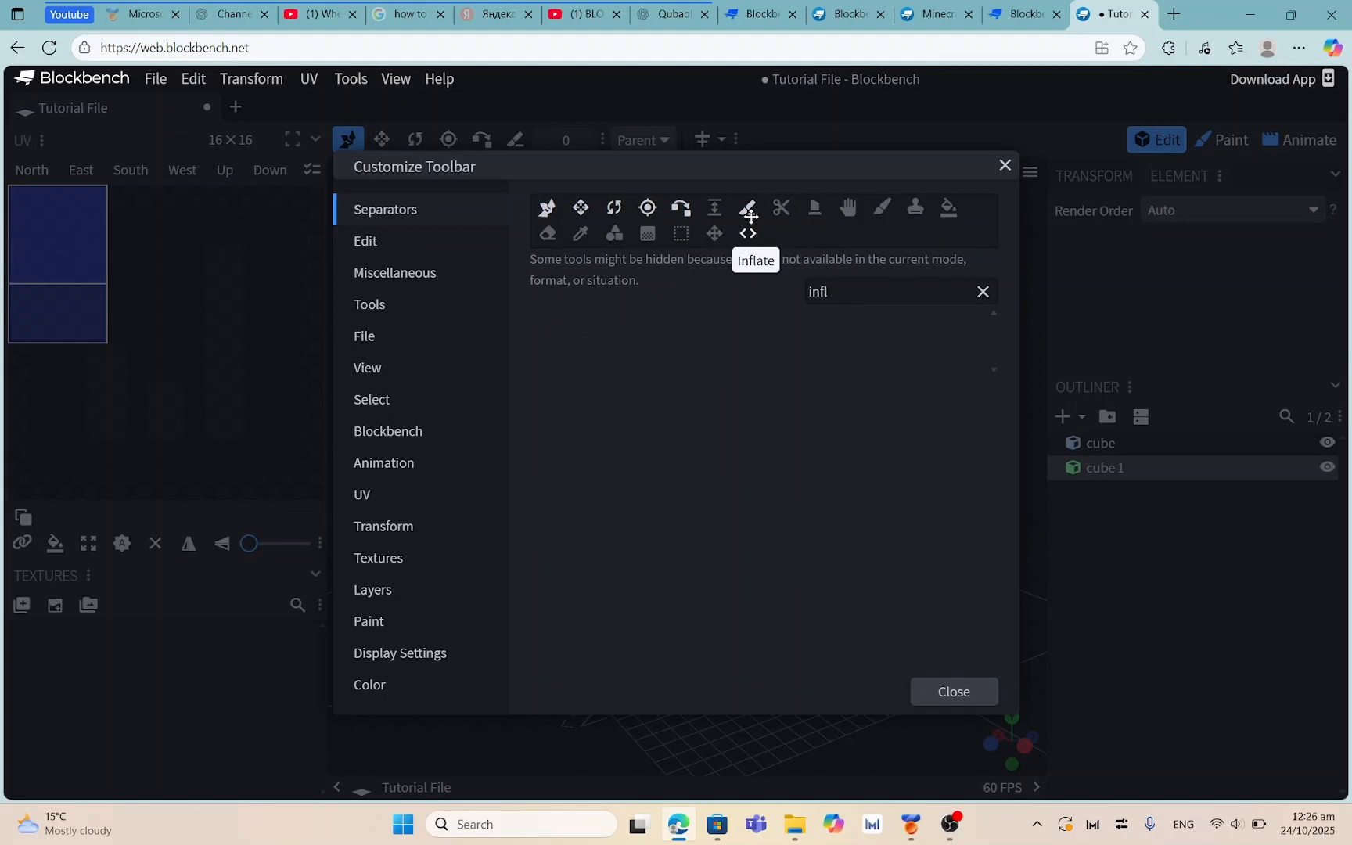
click(954, 692)
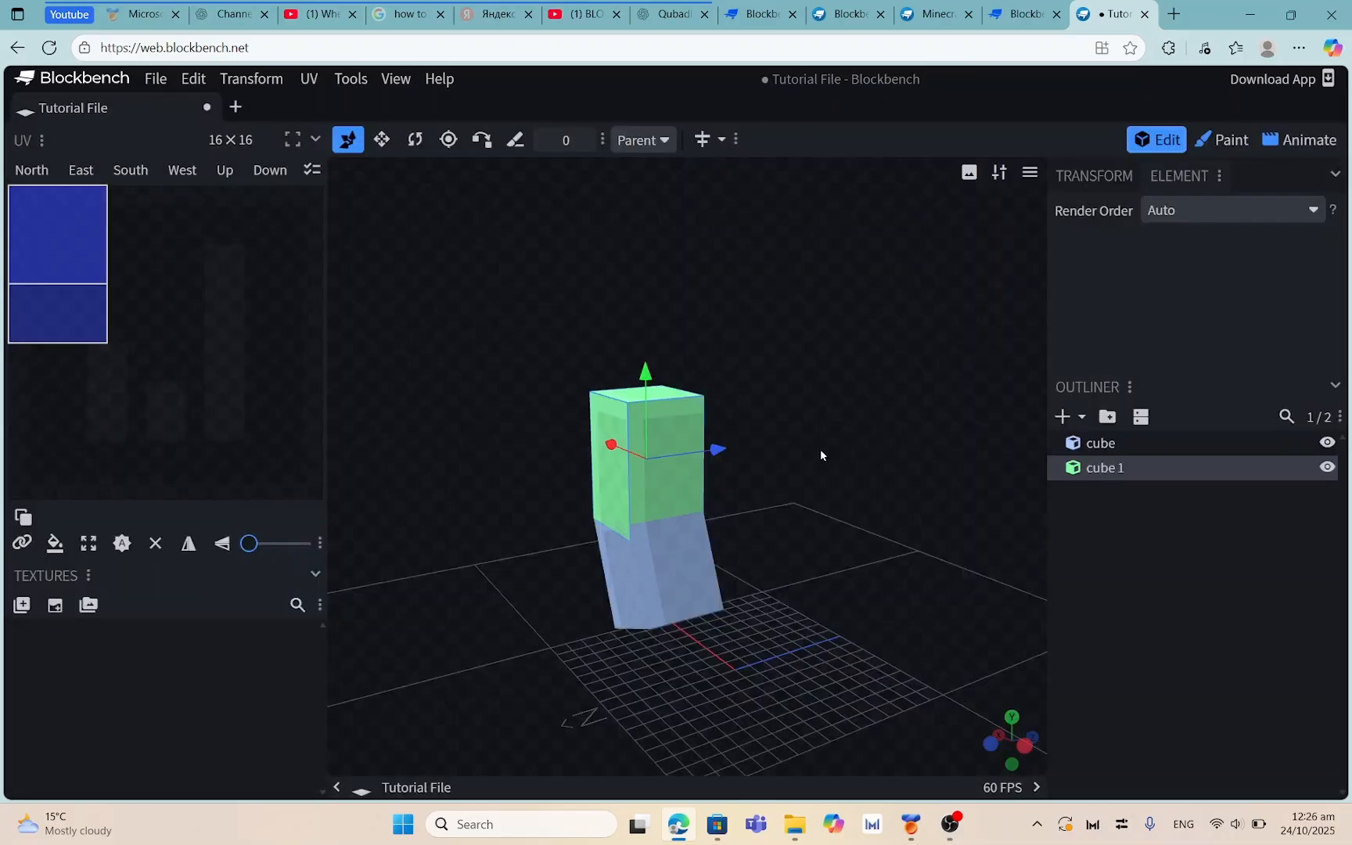
drag(821, 453, 615, 405)
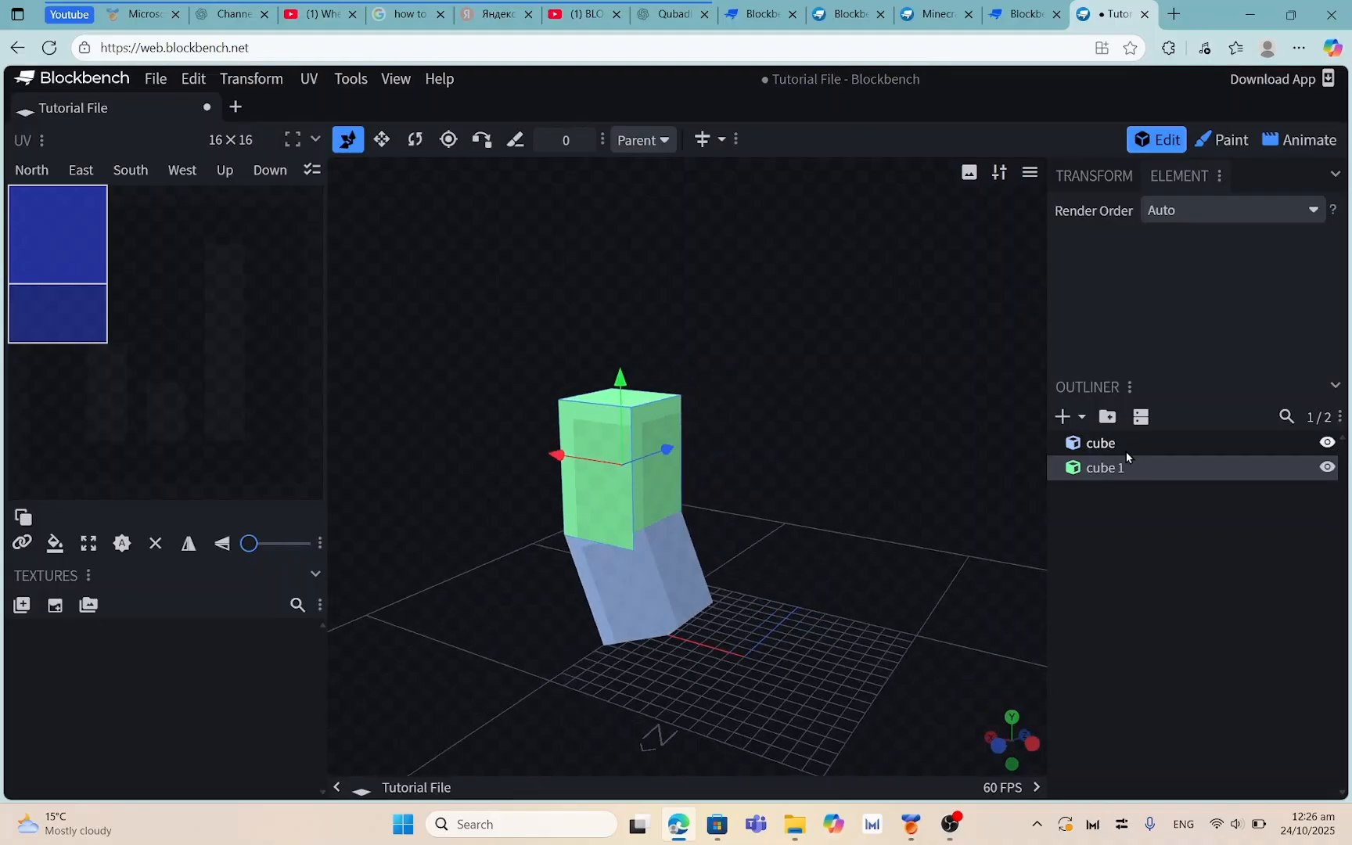
Set green cube 1's Inflate to 0.001, inspect the stack, then deselect it
drag(1043, 465, 338, 326)
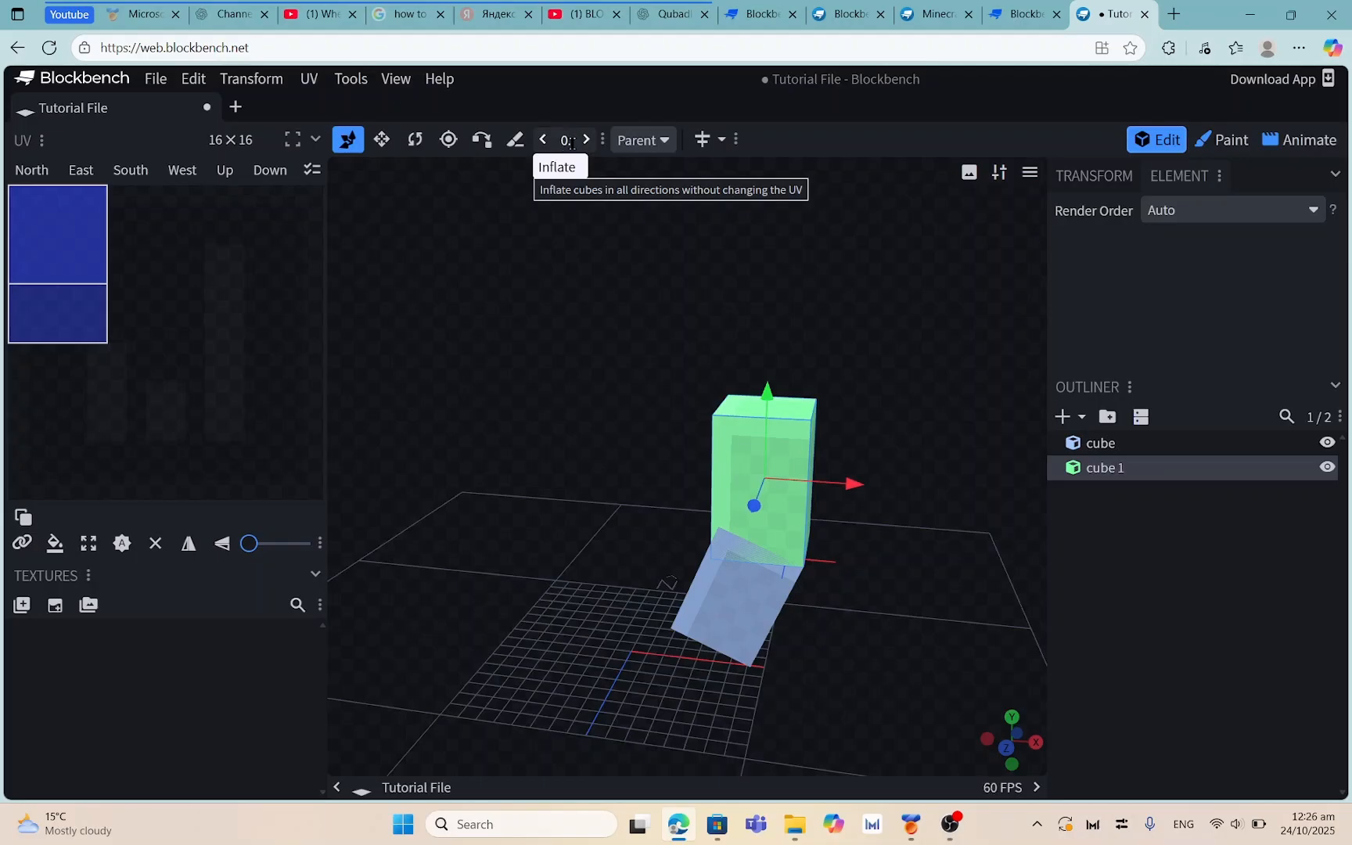
text(1)
click(483, 437)
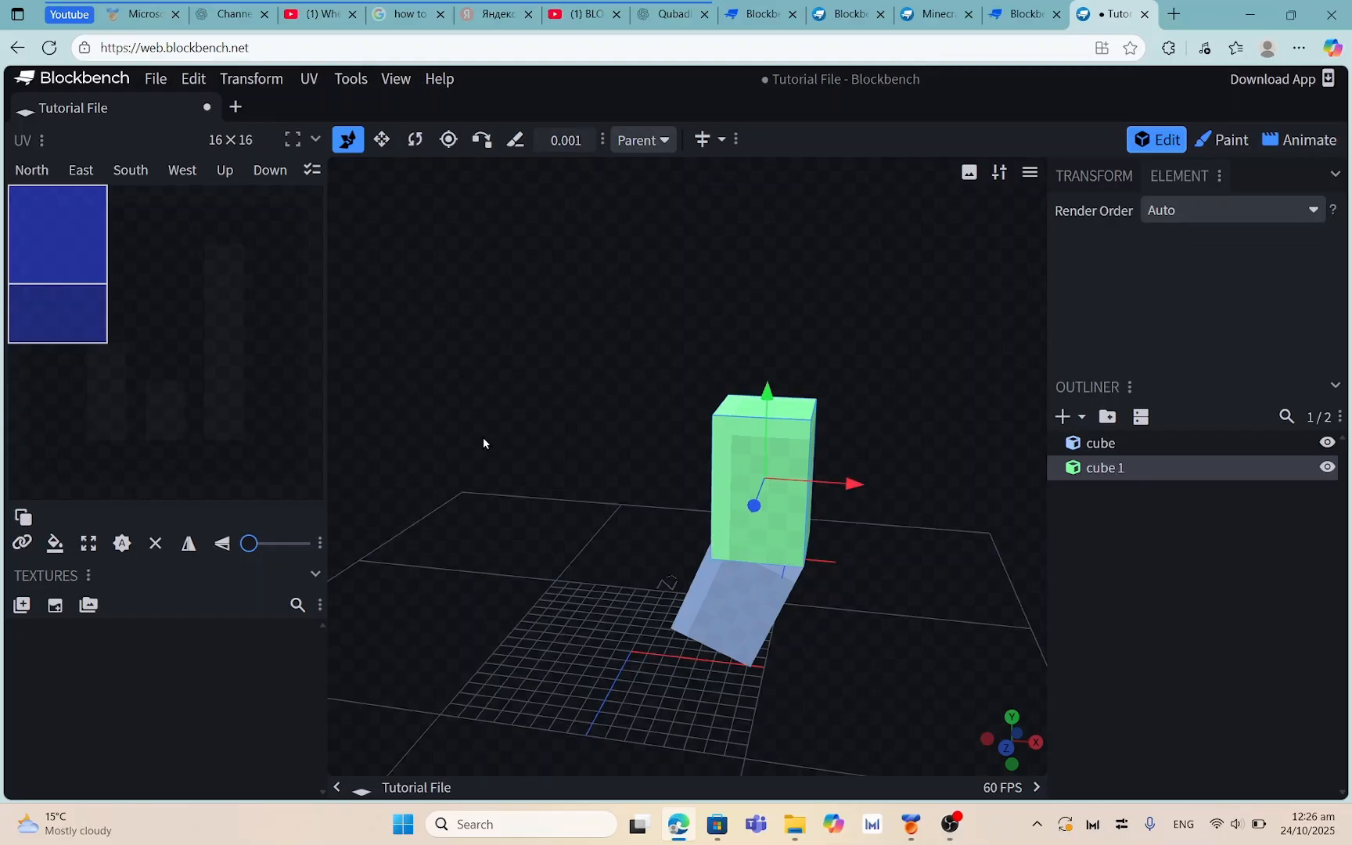
drag(831, 396, 1041, 430)
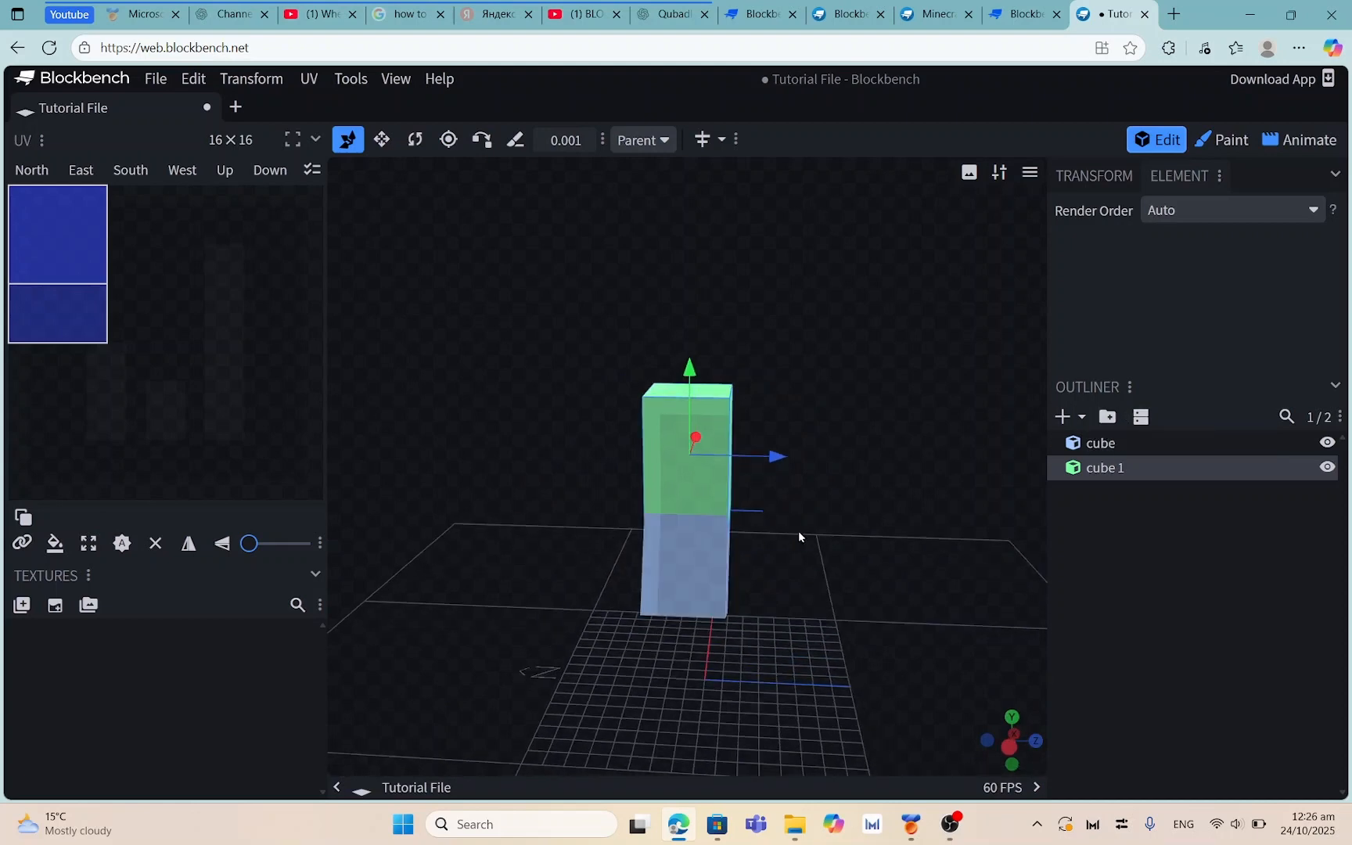
mouse_move(799, 537)
mouse_down()
mouse_move(746, 543)
mouse_move(820, 529)
mouse_up()
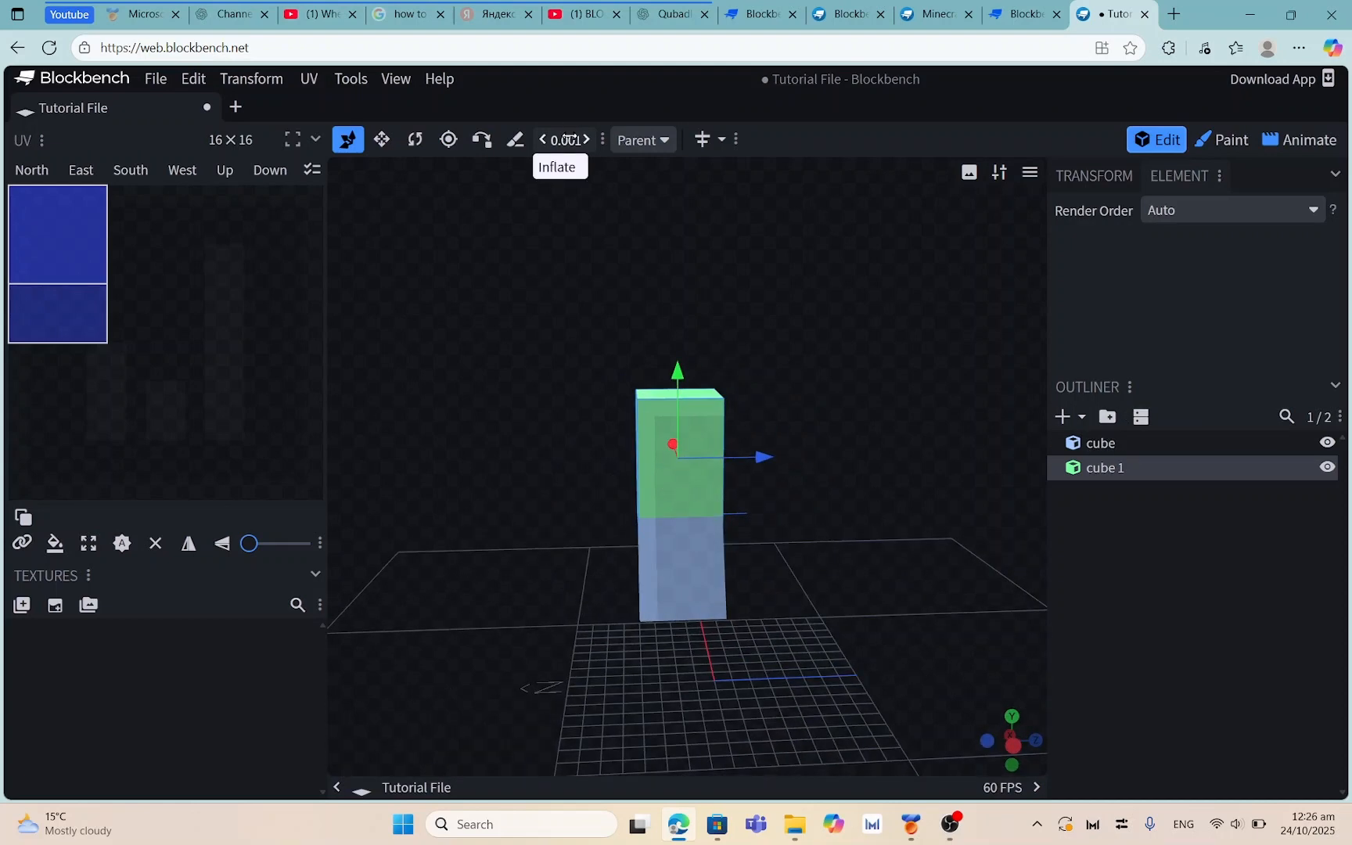
drag(908, 353, 702, 403)
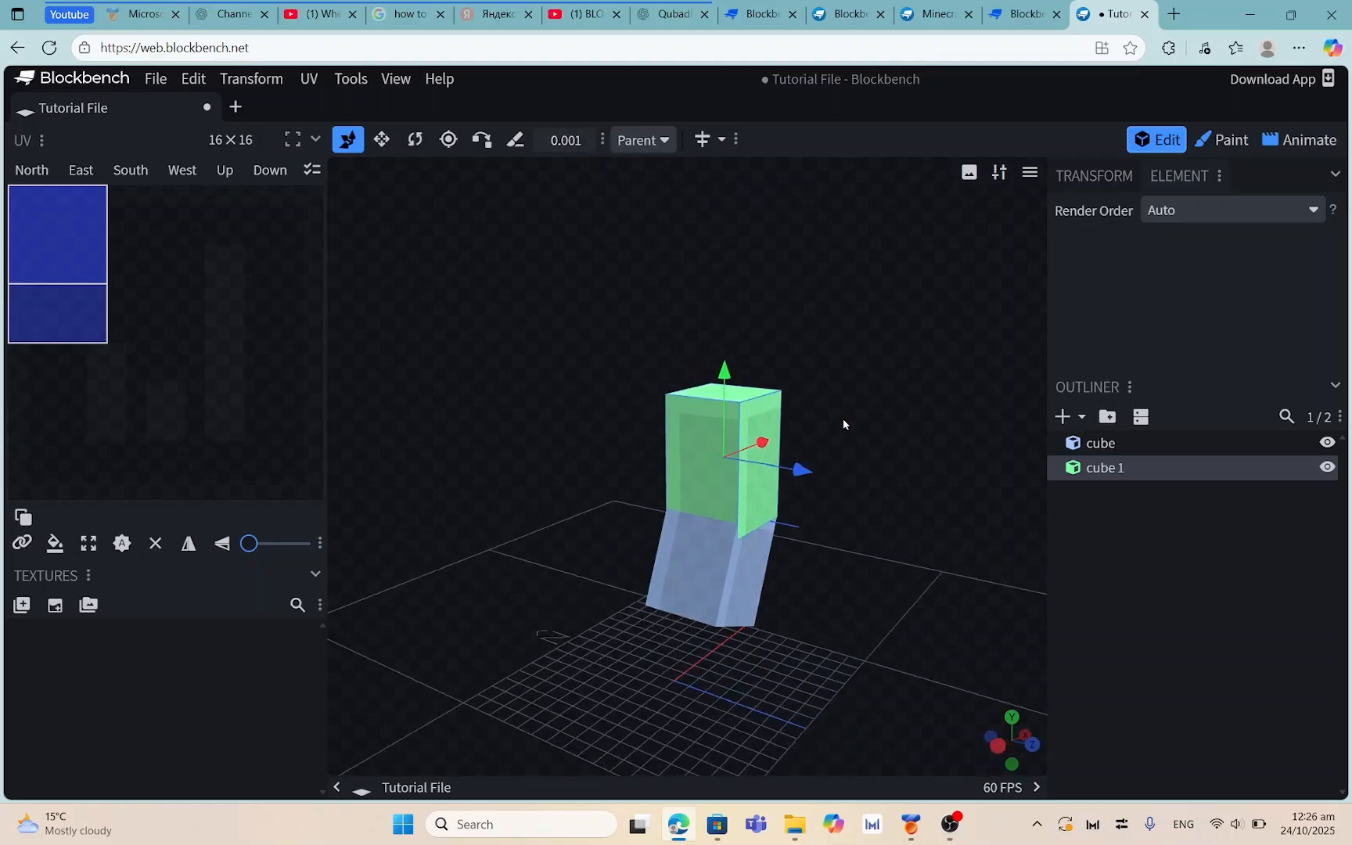
drag(844, 422, 154, 340)
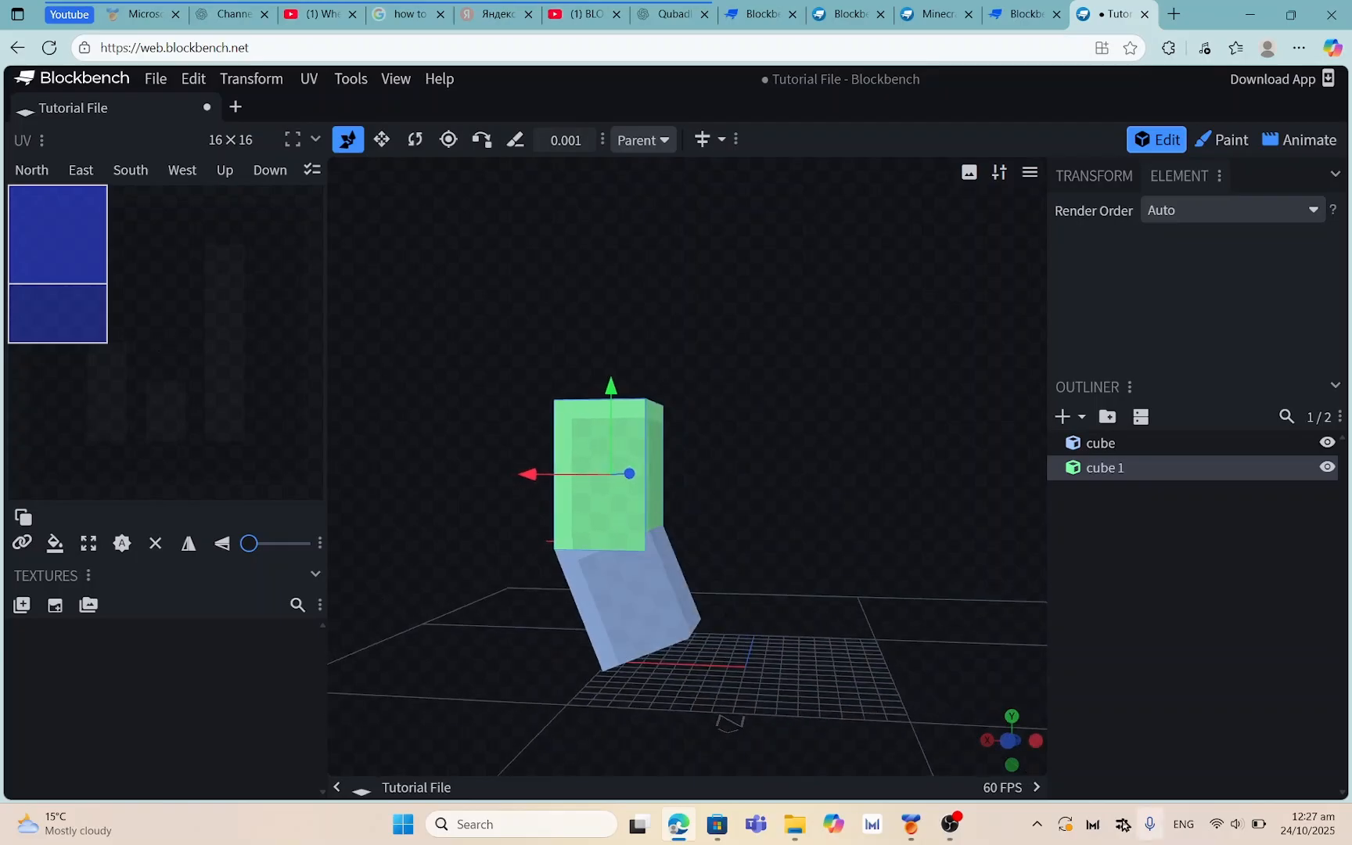
click(950, 824)
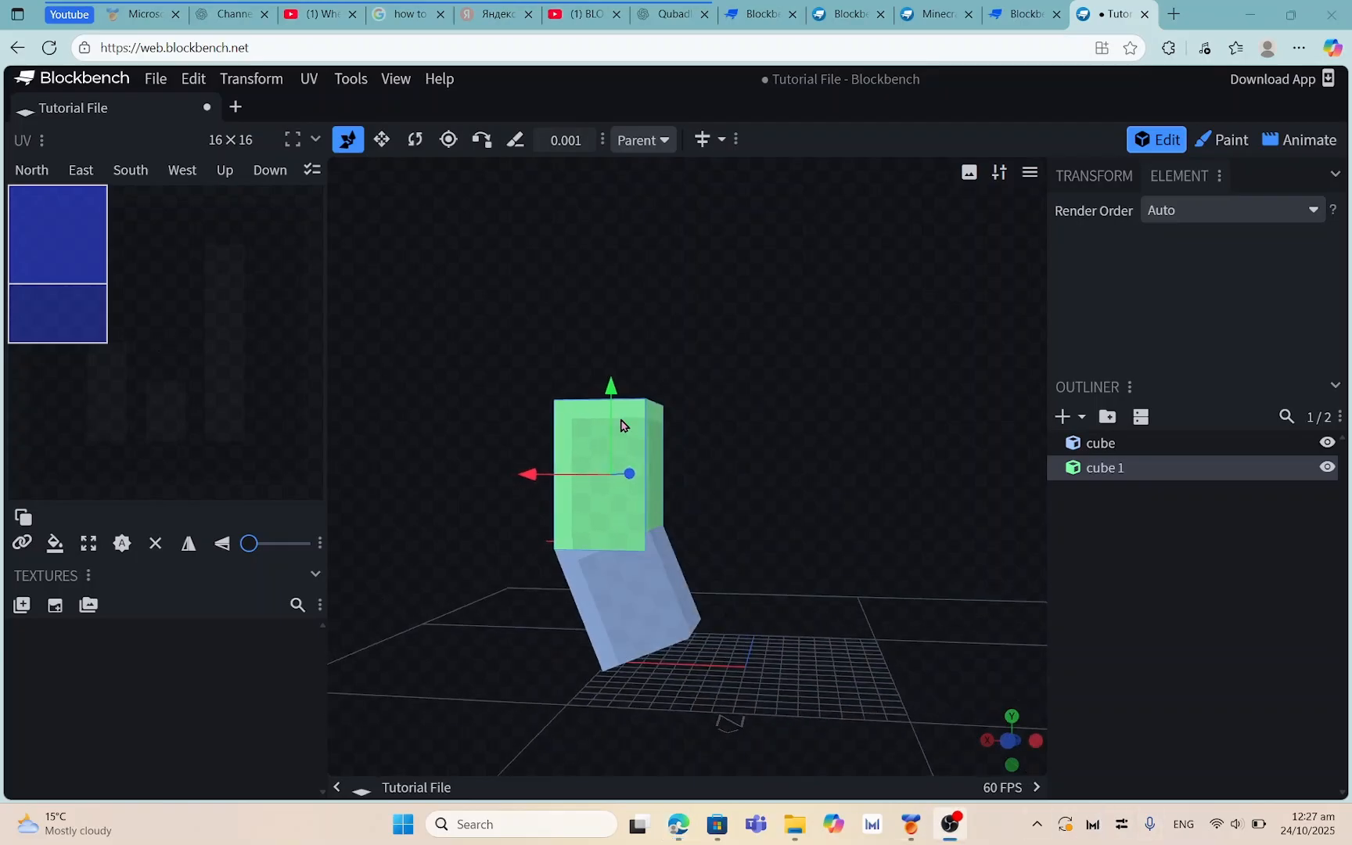
click(1123, 547)
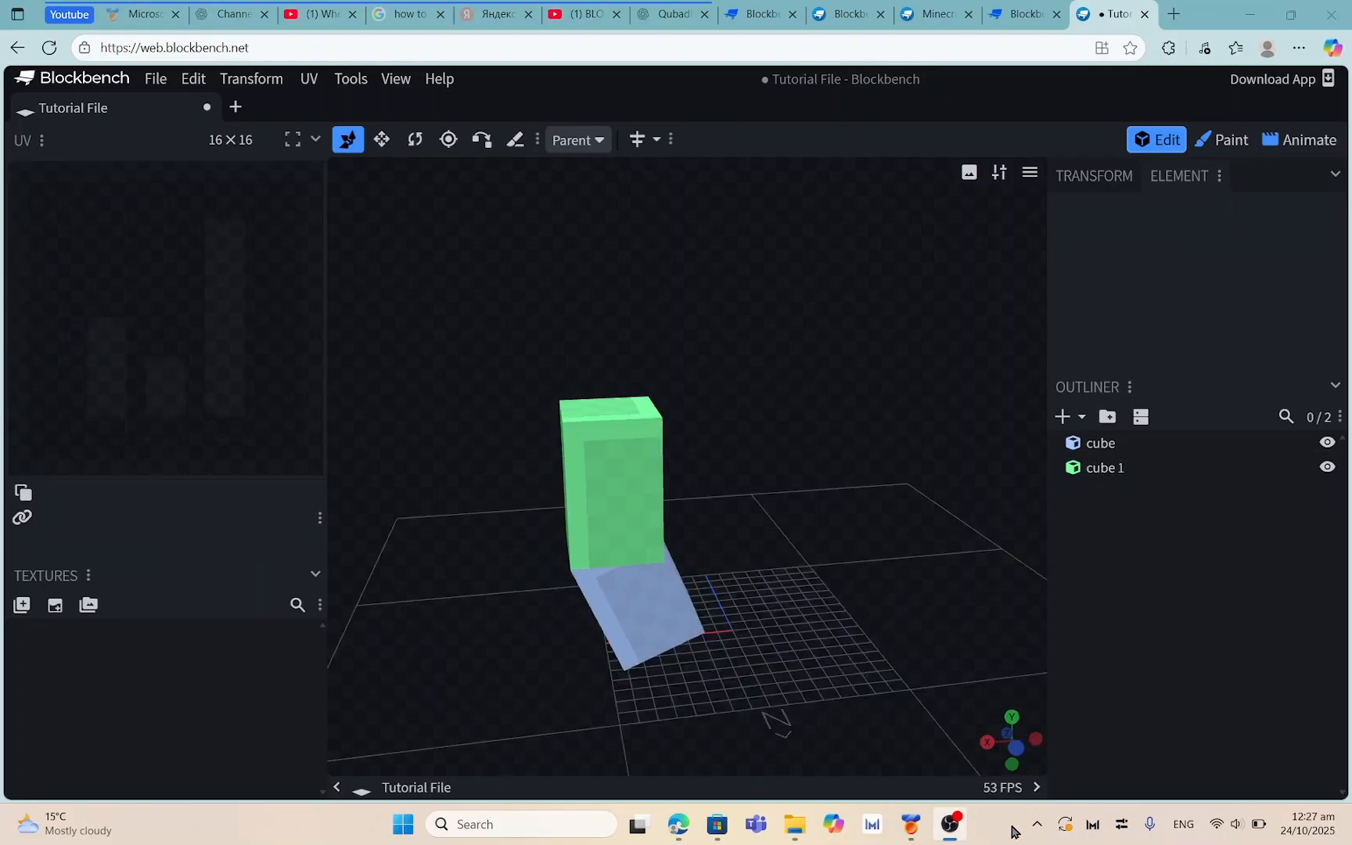
click(984, 822)
click(1058, 69)
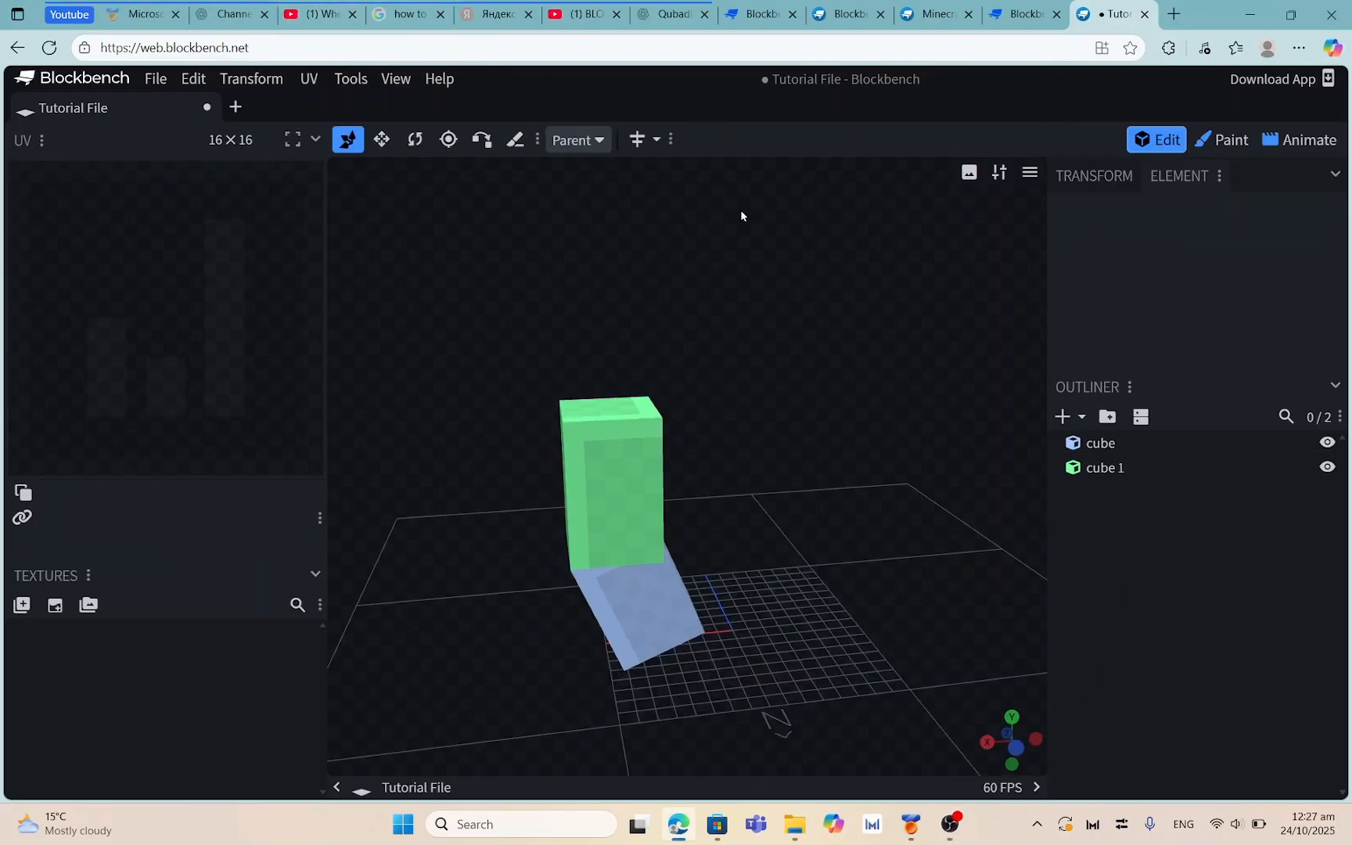
Select green cube 1, now standing beside the tilted blue cube
mouse_move(742, 216)
mouse_down()
mouse_move(489, 269)
mouse_move(722, 269)
mouse_move(746, 233)
mouse_up()
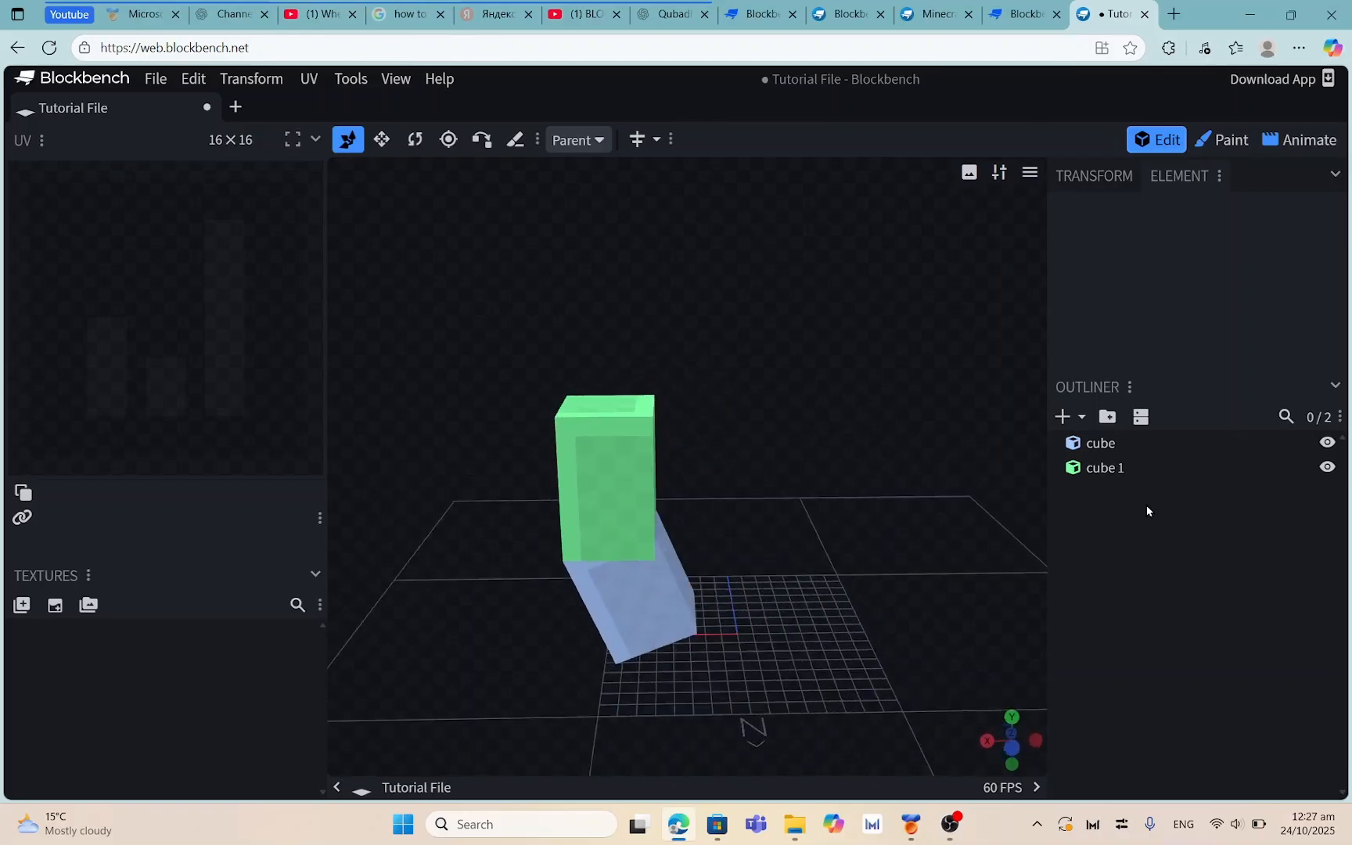
drag(706, 319, 613, 441)
click(620, 435)
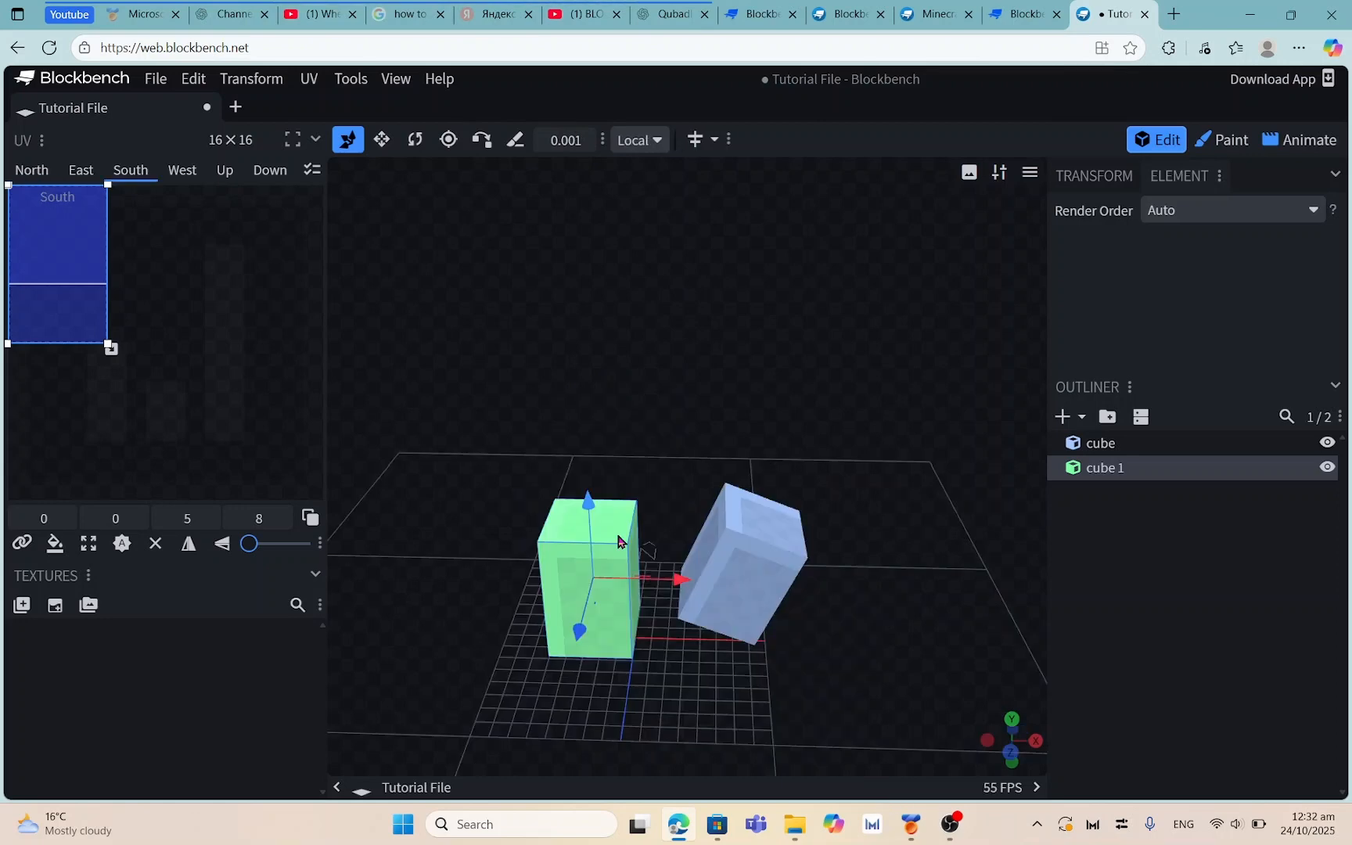
drag(642, 564, 815, 404)
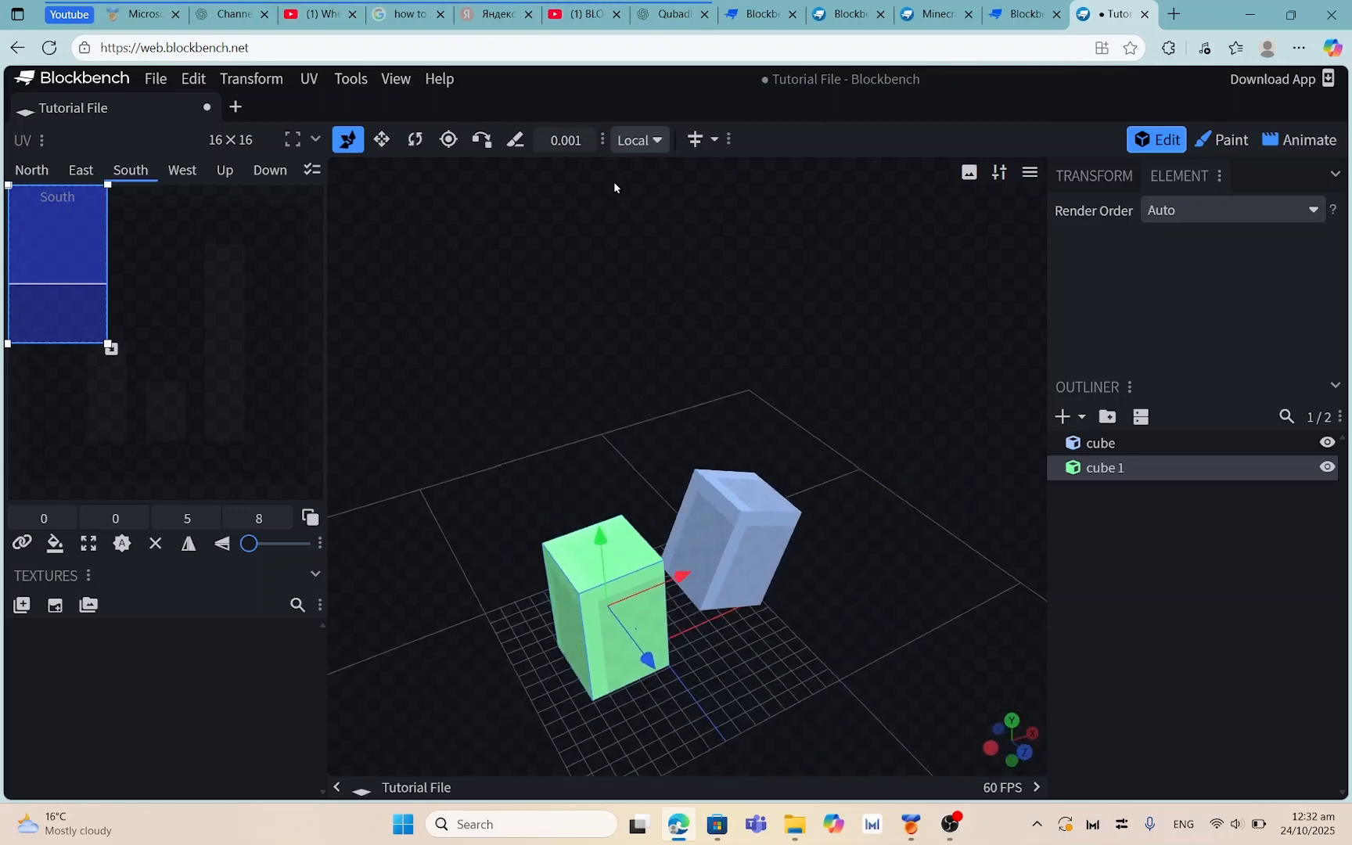
Leave the transform space on Local and switch to the Pivot Tool for cube 1
click(648, 141)
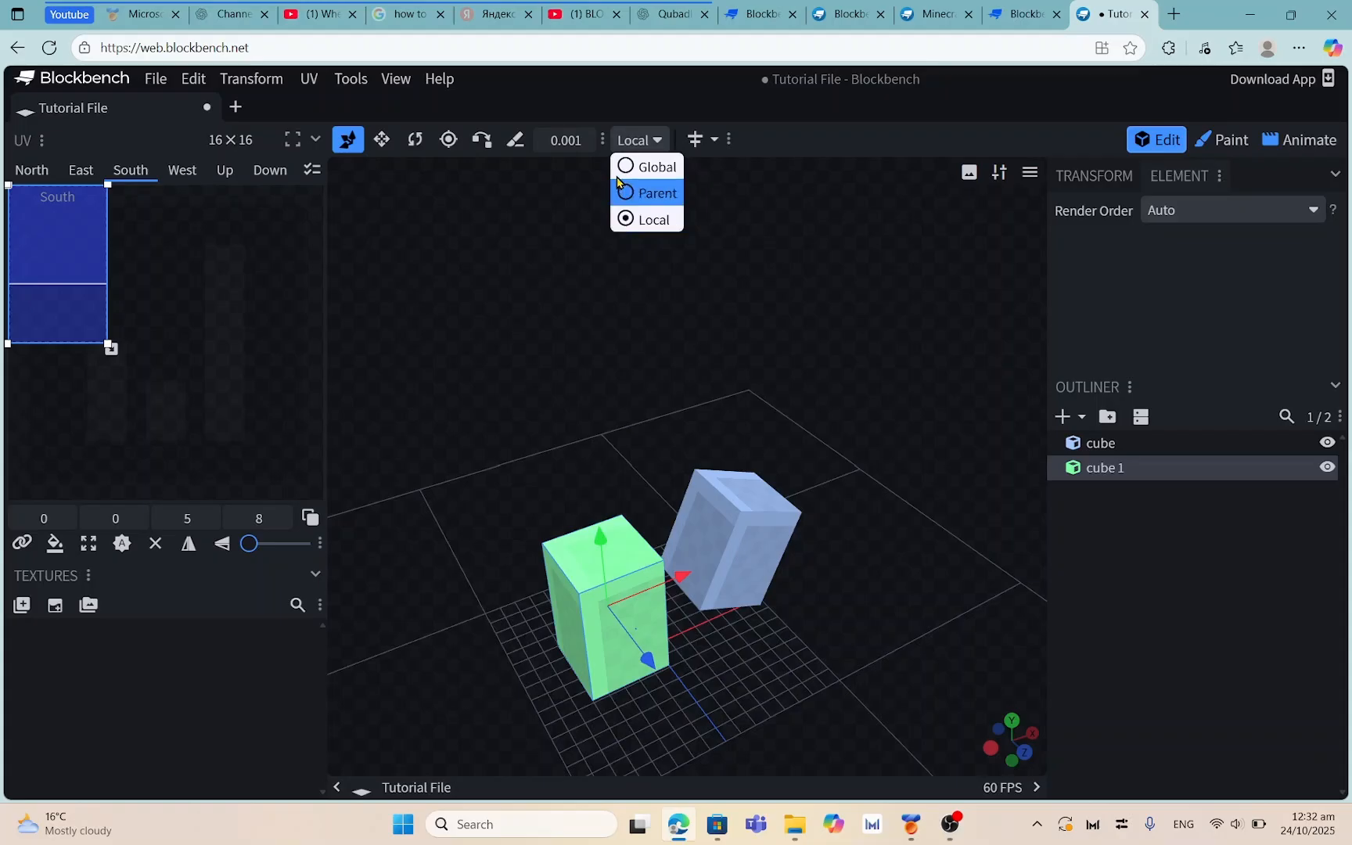
click(639, 220)
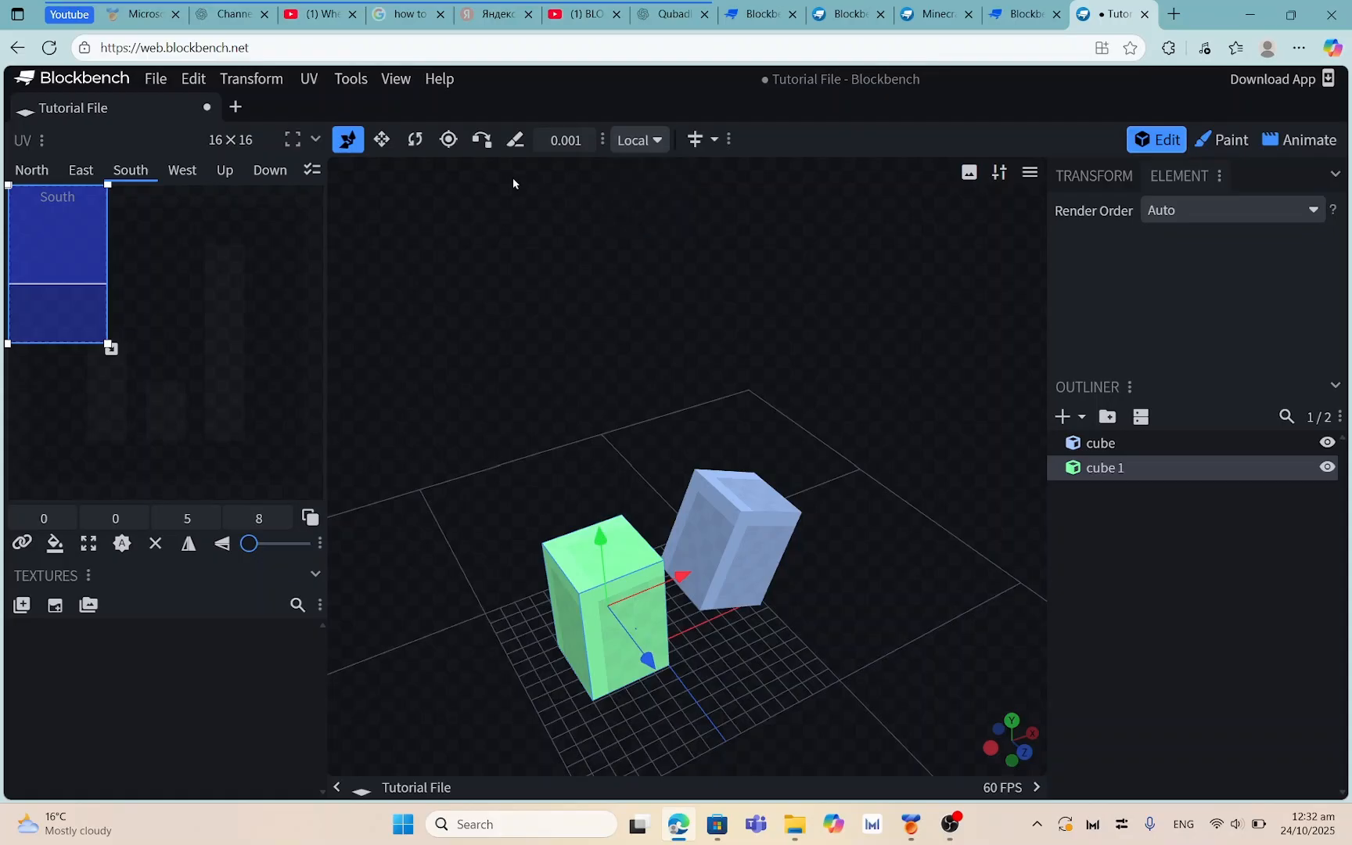
click(449, 142)
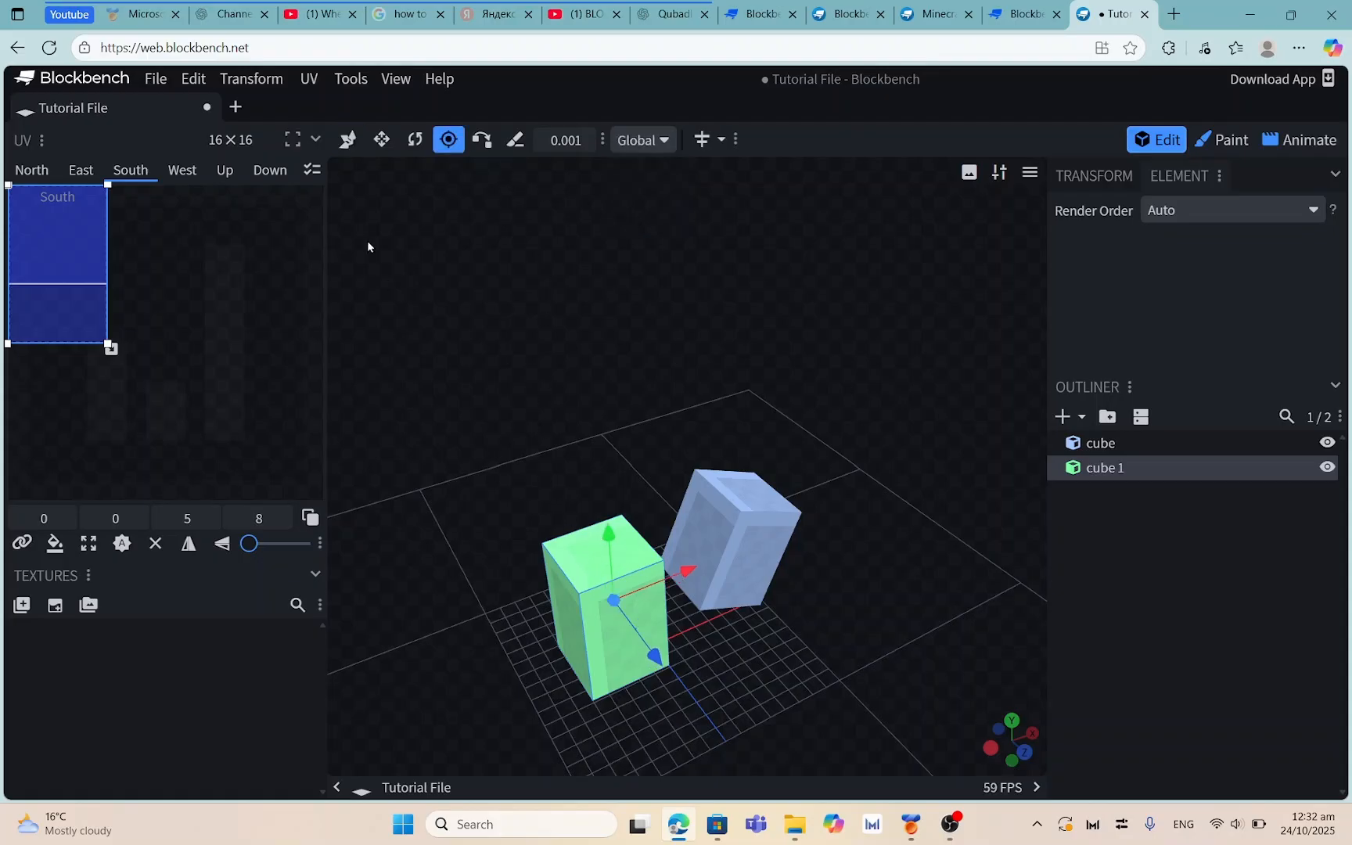
Tilt cube 1 with the Rotate tool in Local space
click(415, 139)
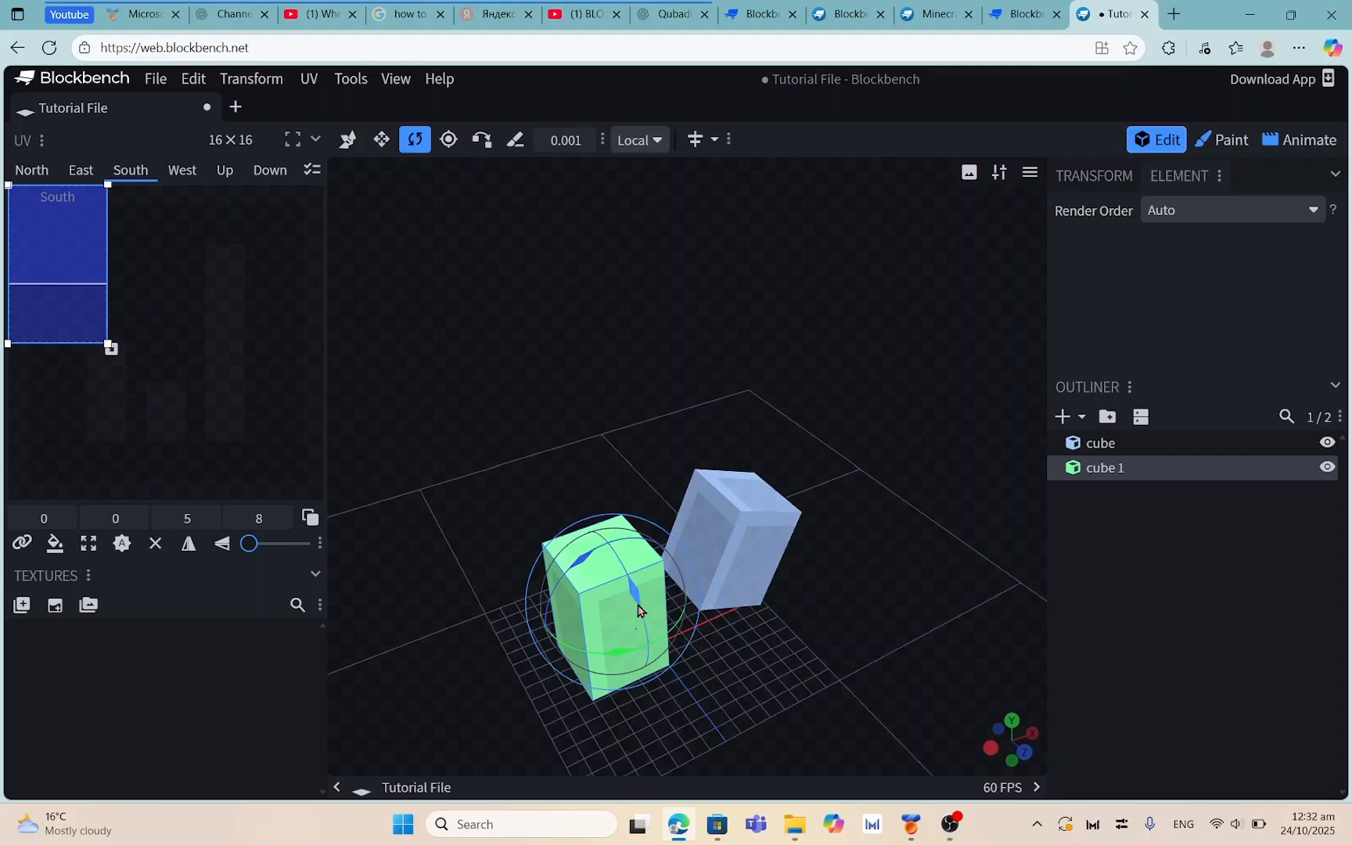
drag(638, 611, 626, 577)
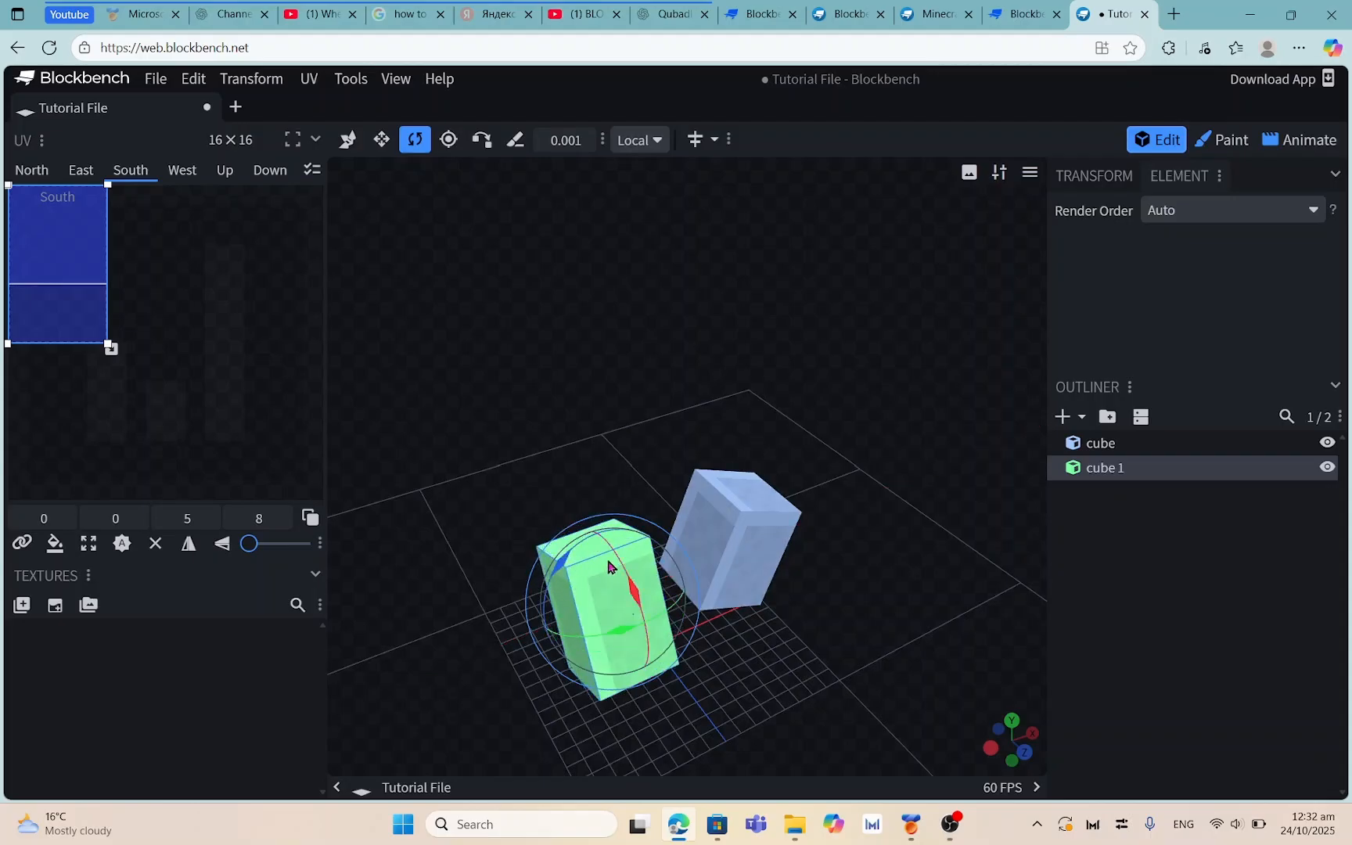
mouse_move(632, 584)
mouse_down()
mouse_move(652, 623)
mouse_move(627, 571)
mouse_move(653, 618)
mouse_move(646, 603)
mouse_up()
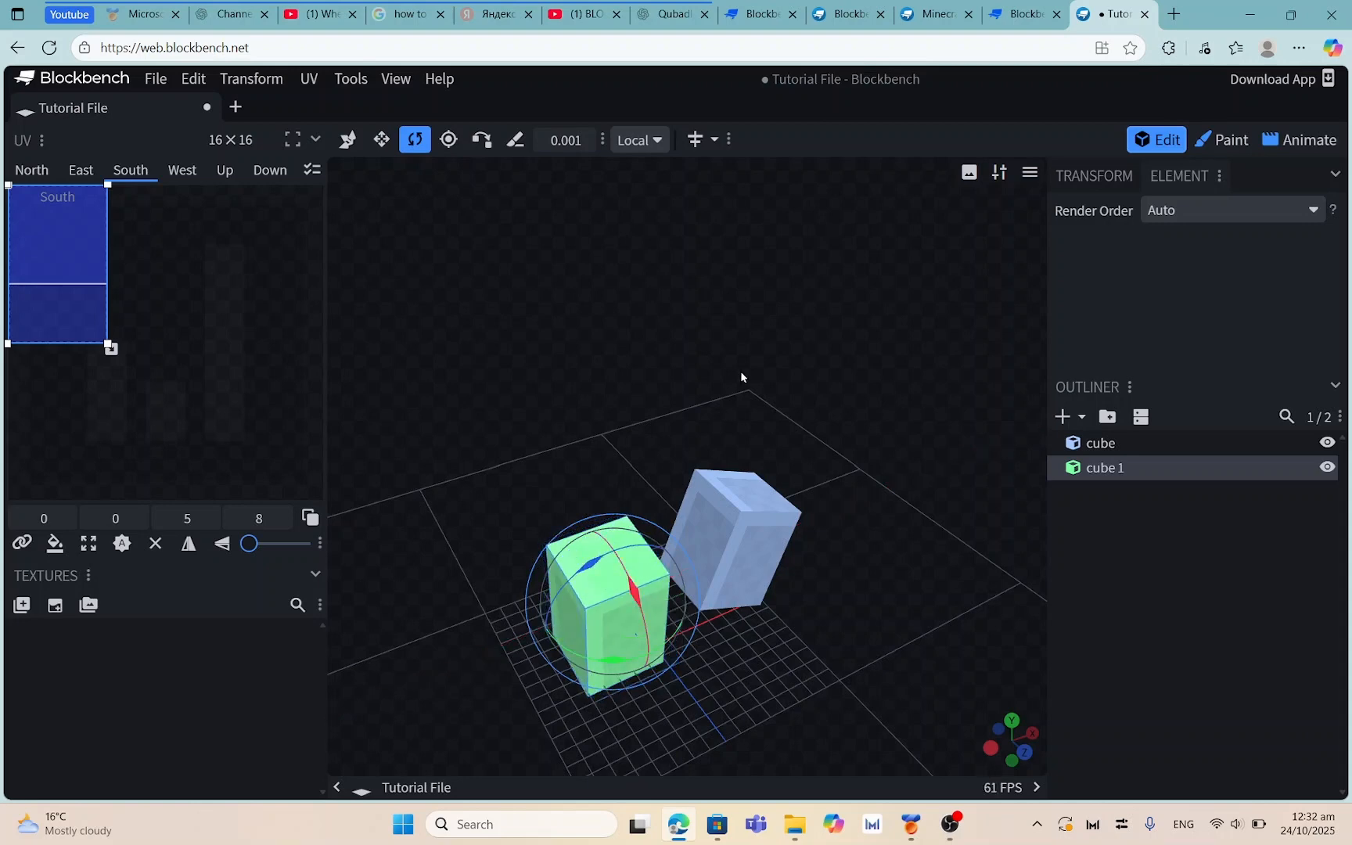
Switch rotation to Global space, tilt cube 1 and bring it back upright, then select the blue cube
click(653, 151)
click(663, 167)
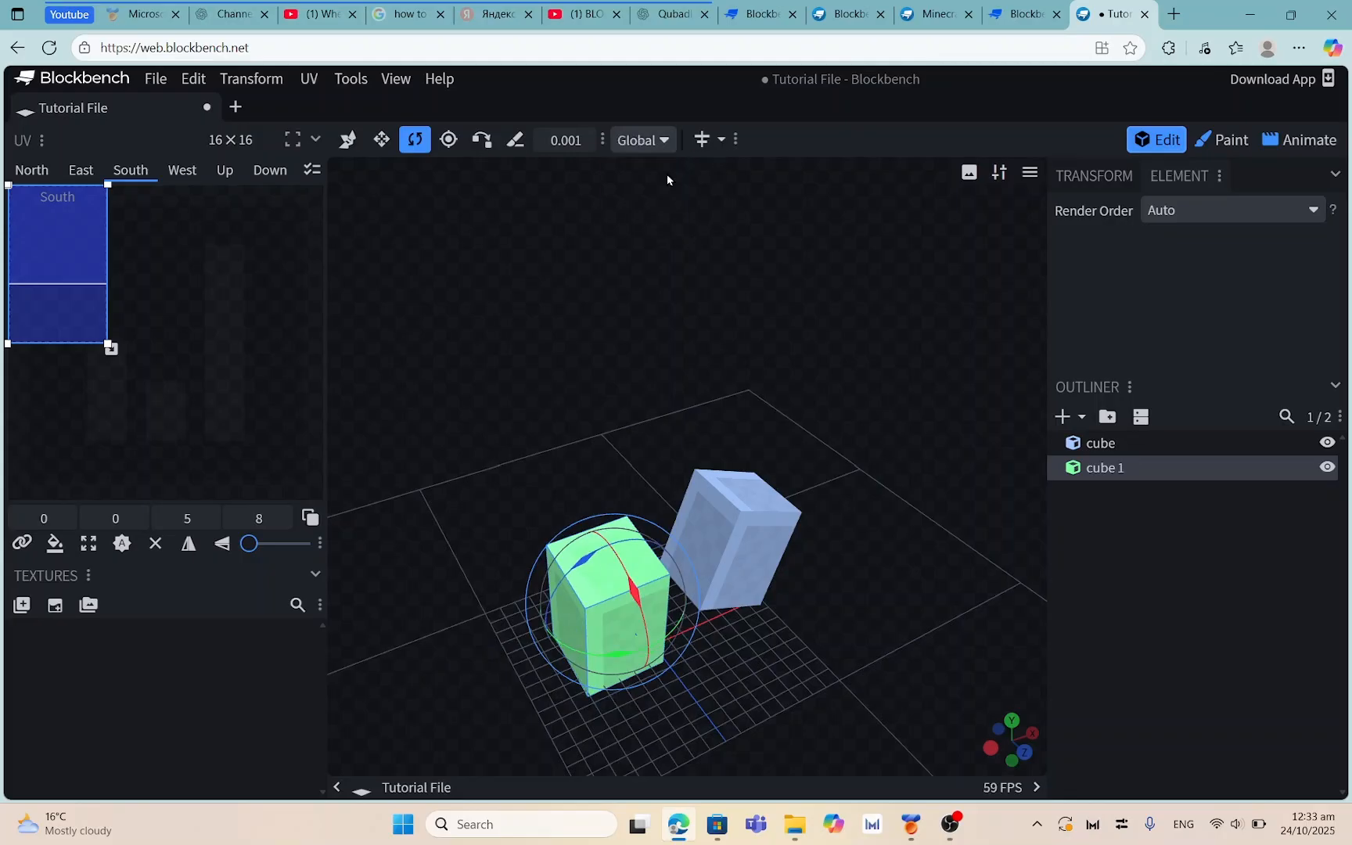
drag(635, 592, 615, 537)
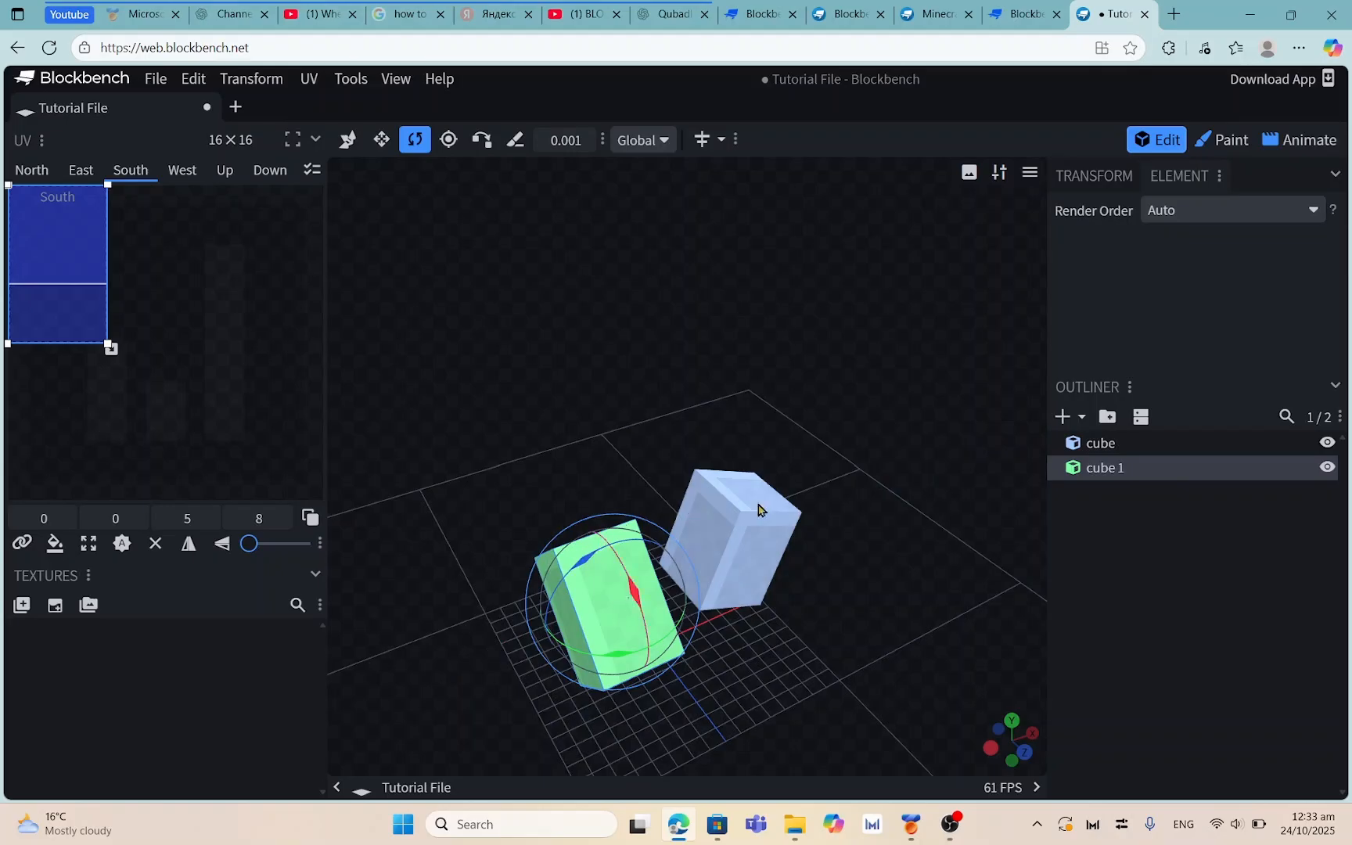
drag(669, 443, 613, 519)
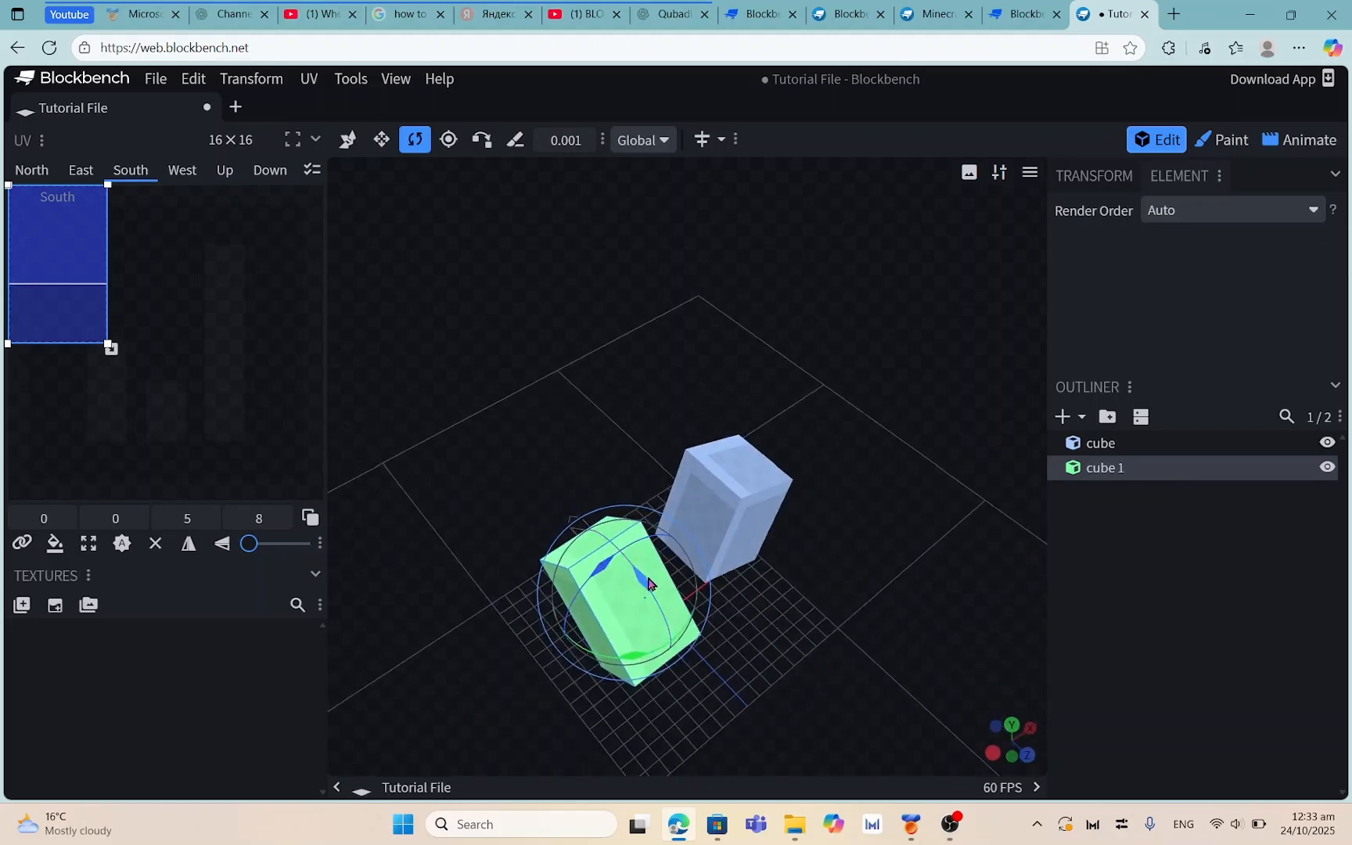
drag(648, 583, 716, 655)
drag(798, 651, 627, 492)
drag(737, 514, 906, 476)
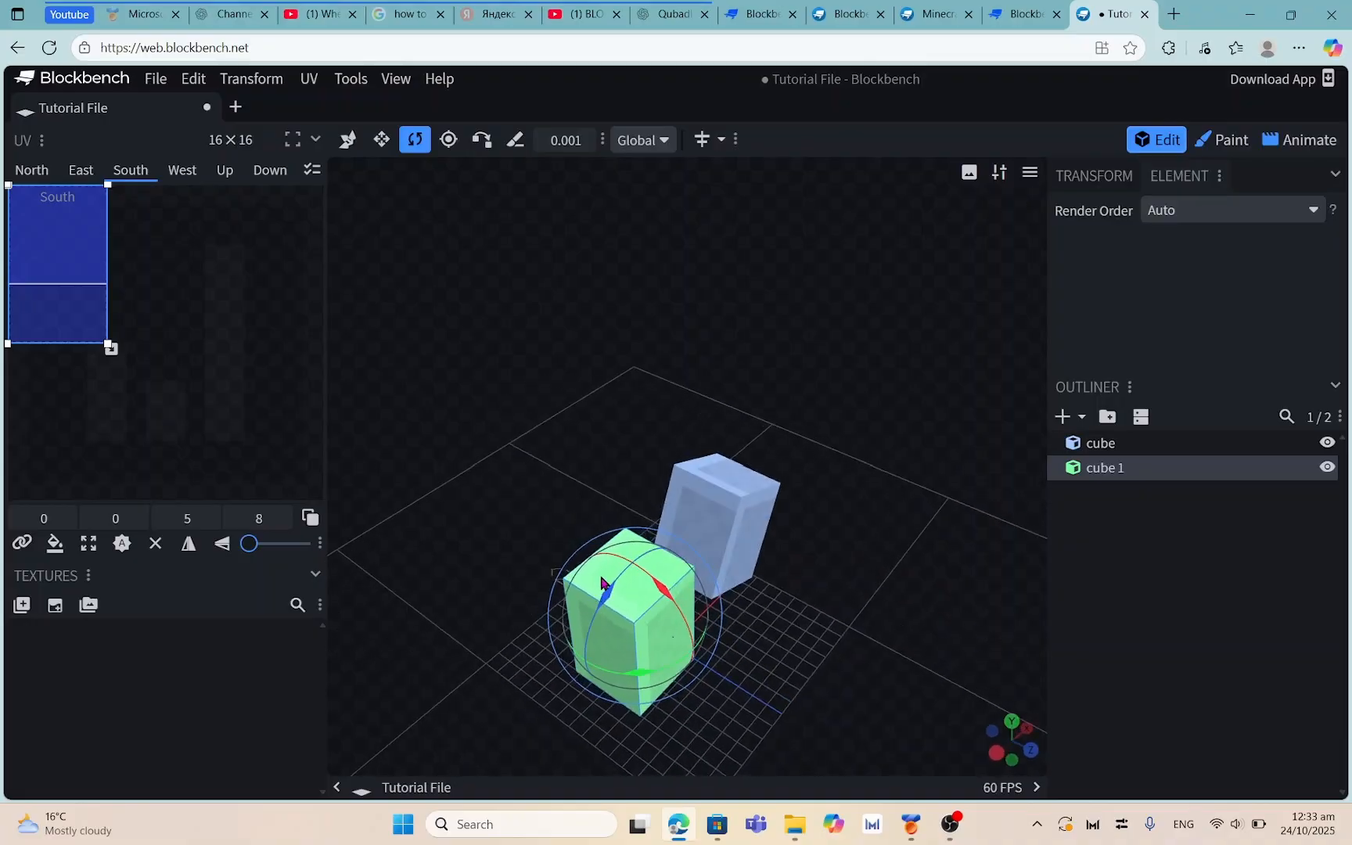
drag(597, 601, 775, 560)
click(777, 557)
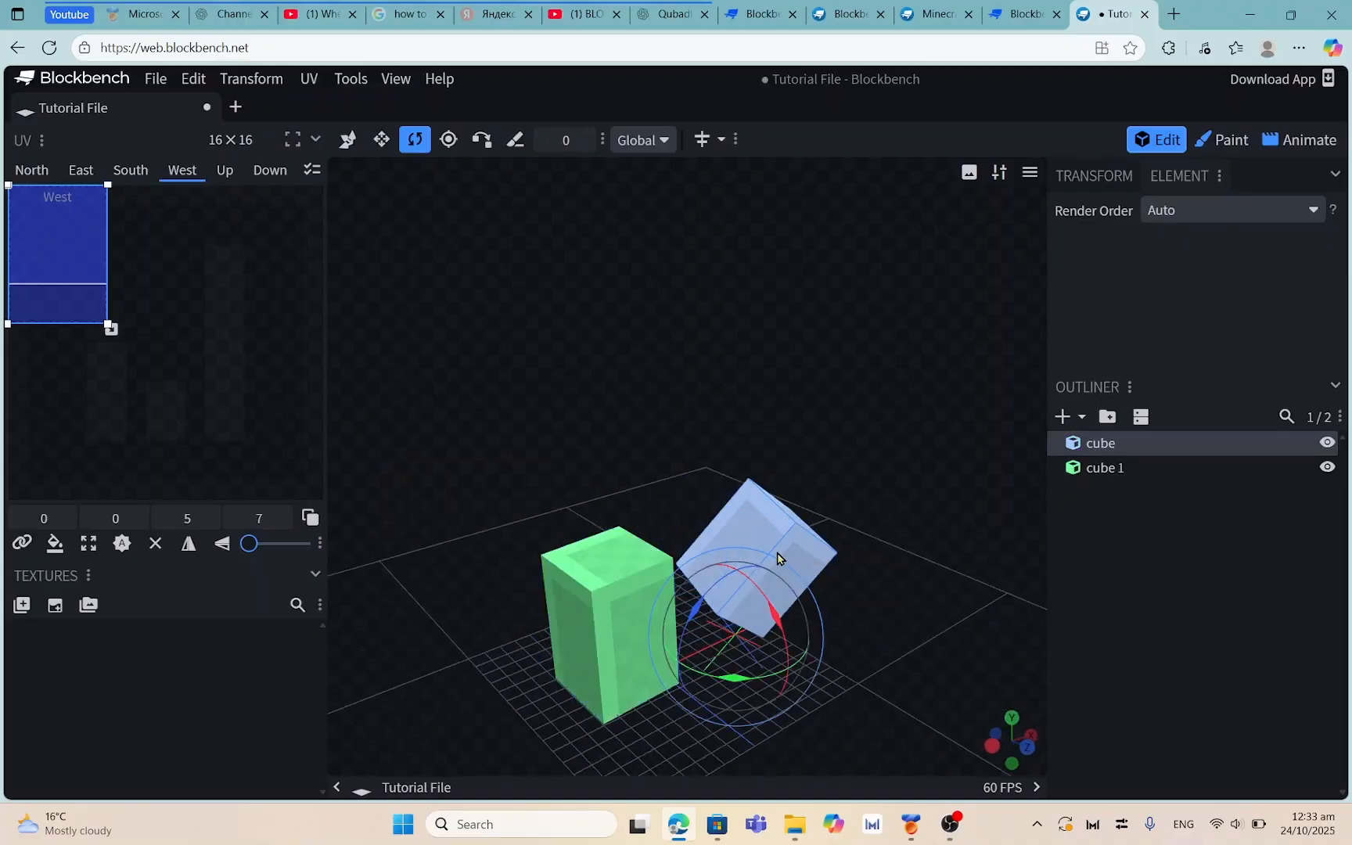
drag(885, 456, 558, 560)
click(558, 556)
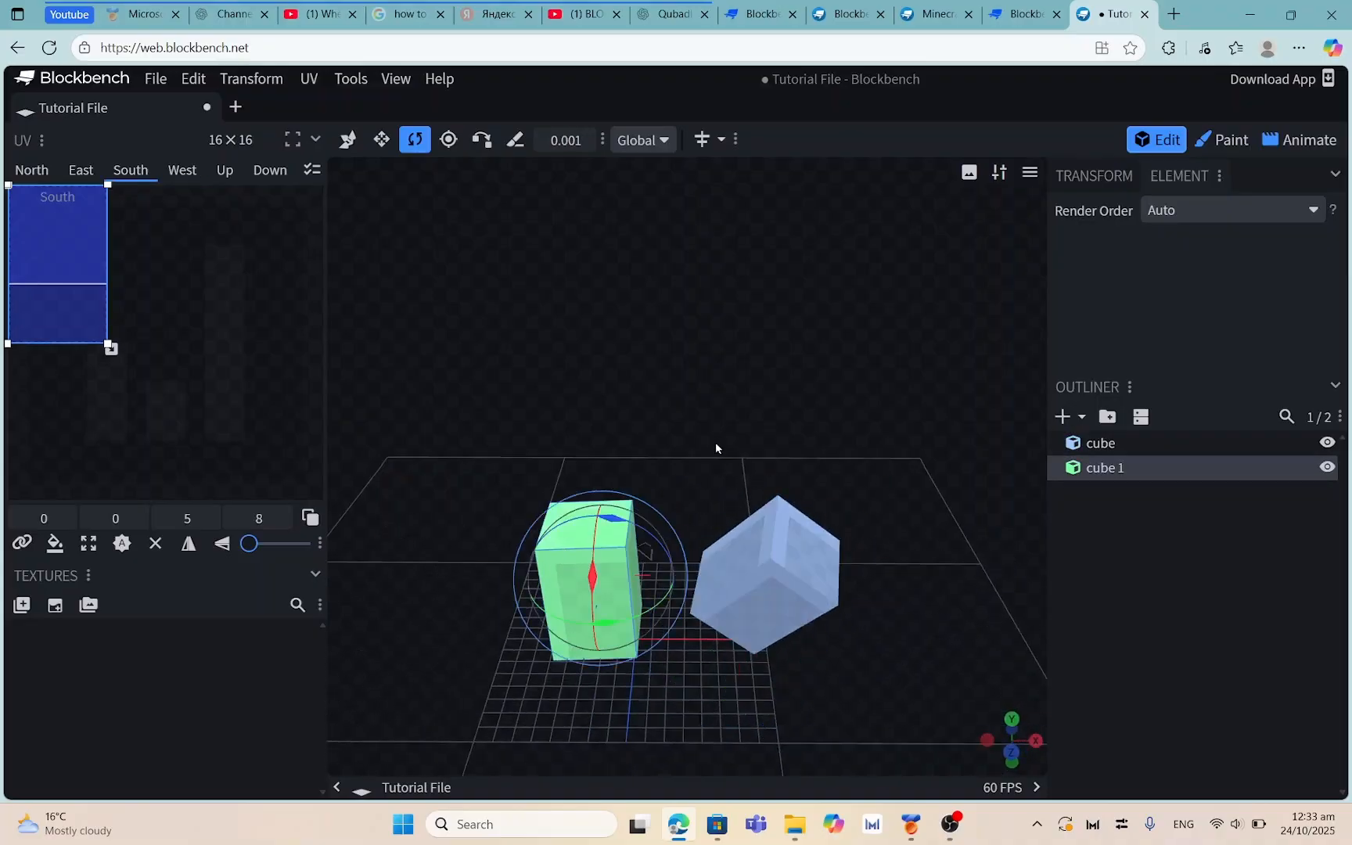
click(646, 141)
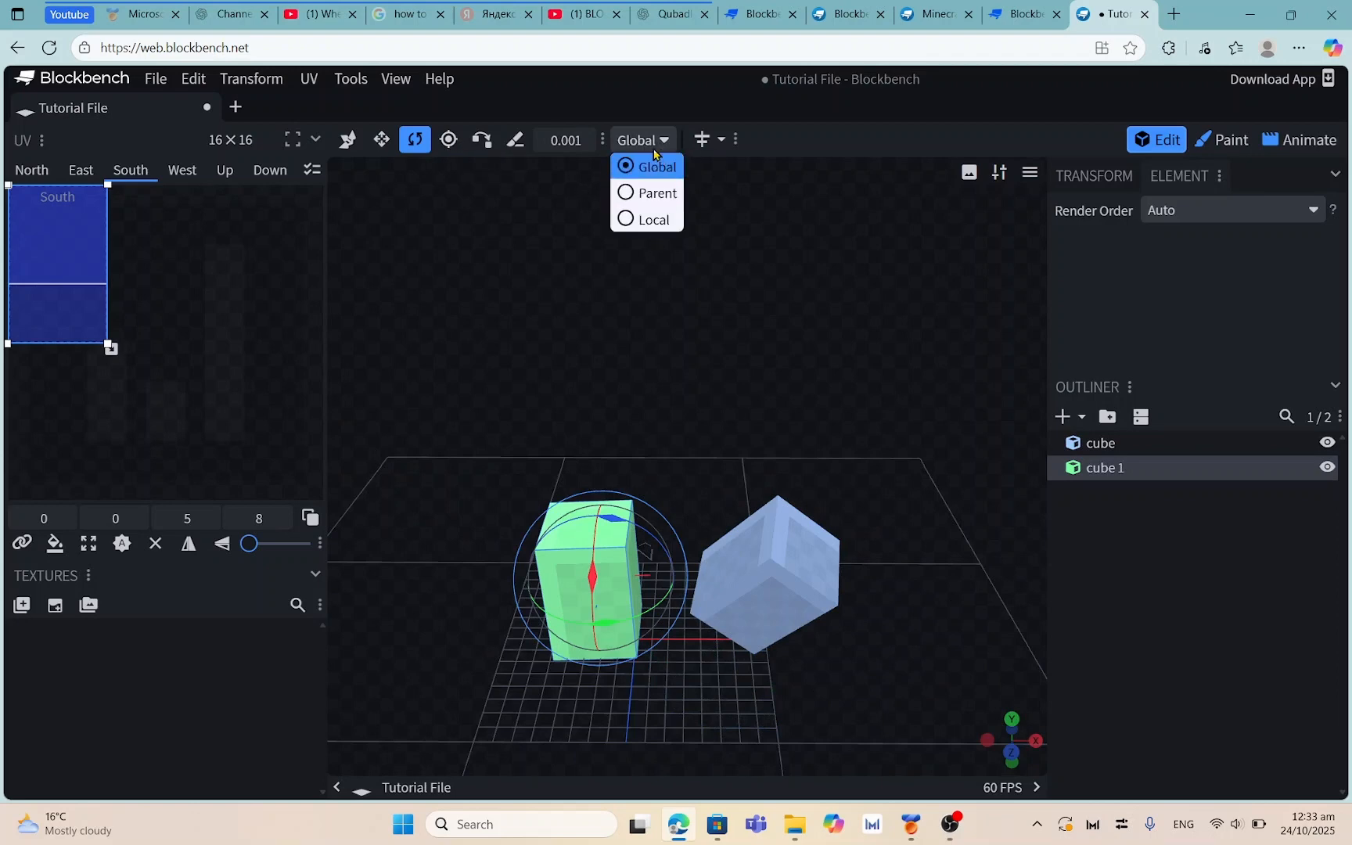
click(658, 246)
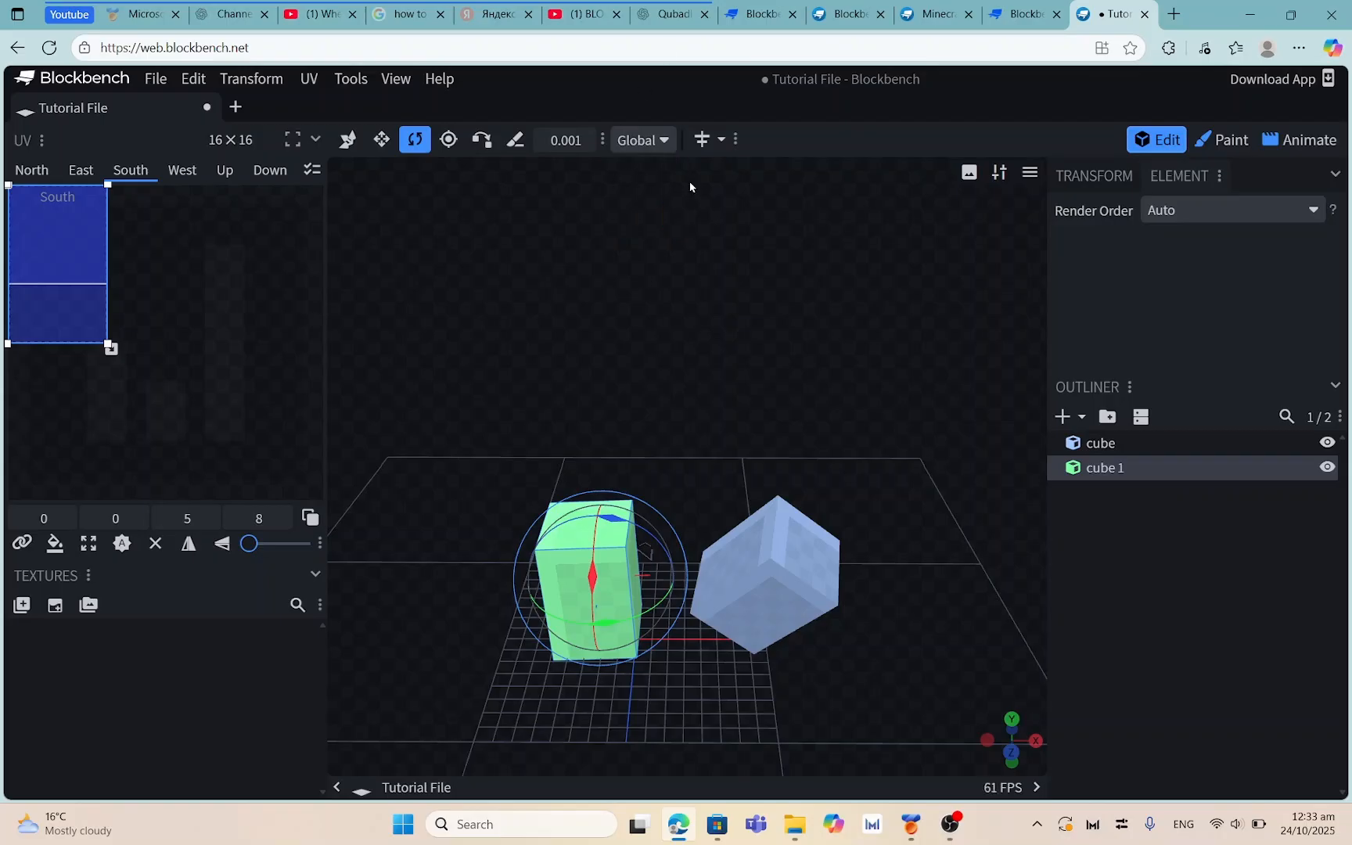
drag(1027, 675, 1010, 799)
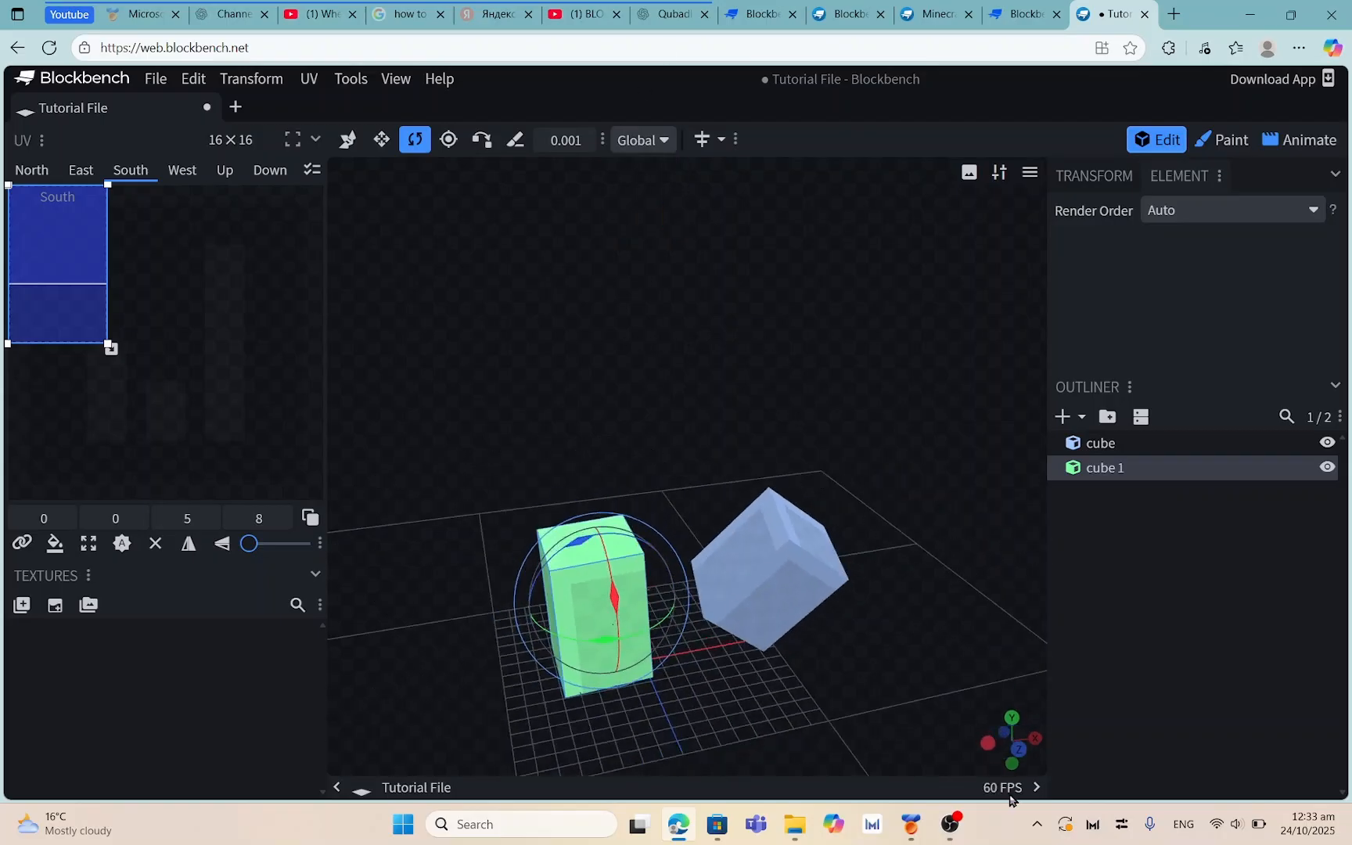
click(951, 824)
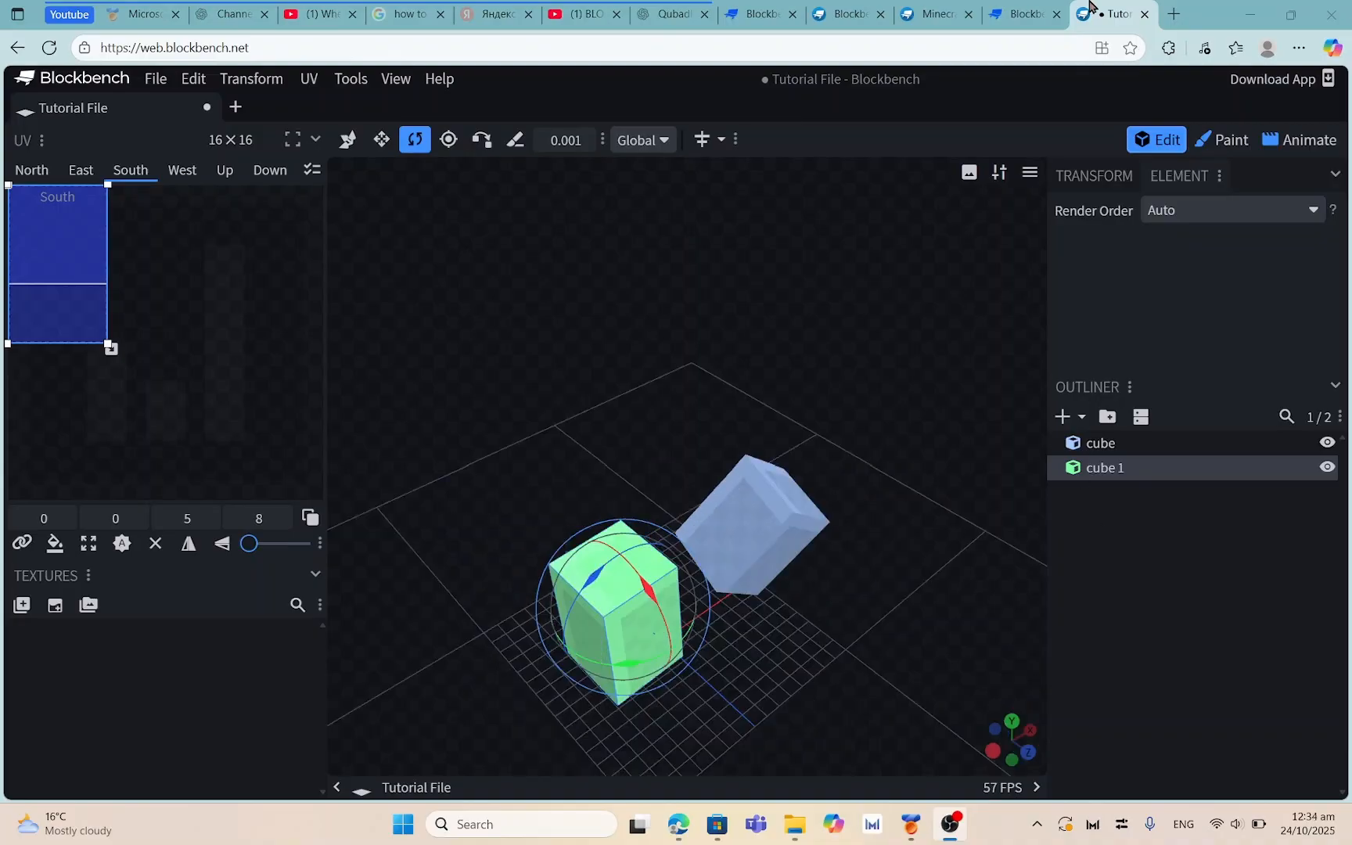
click(1017, 92)
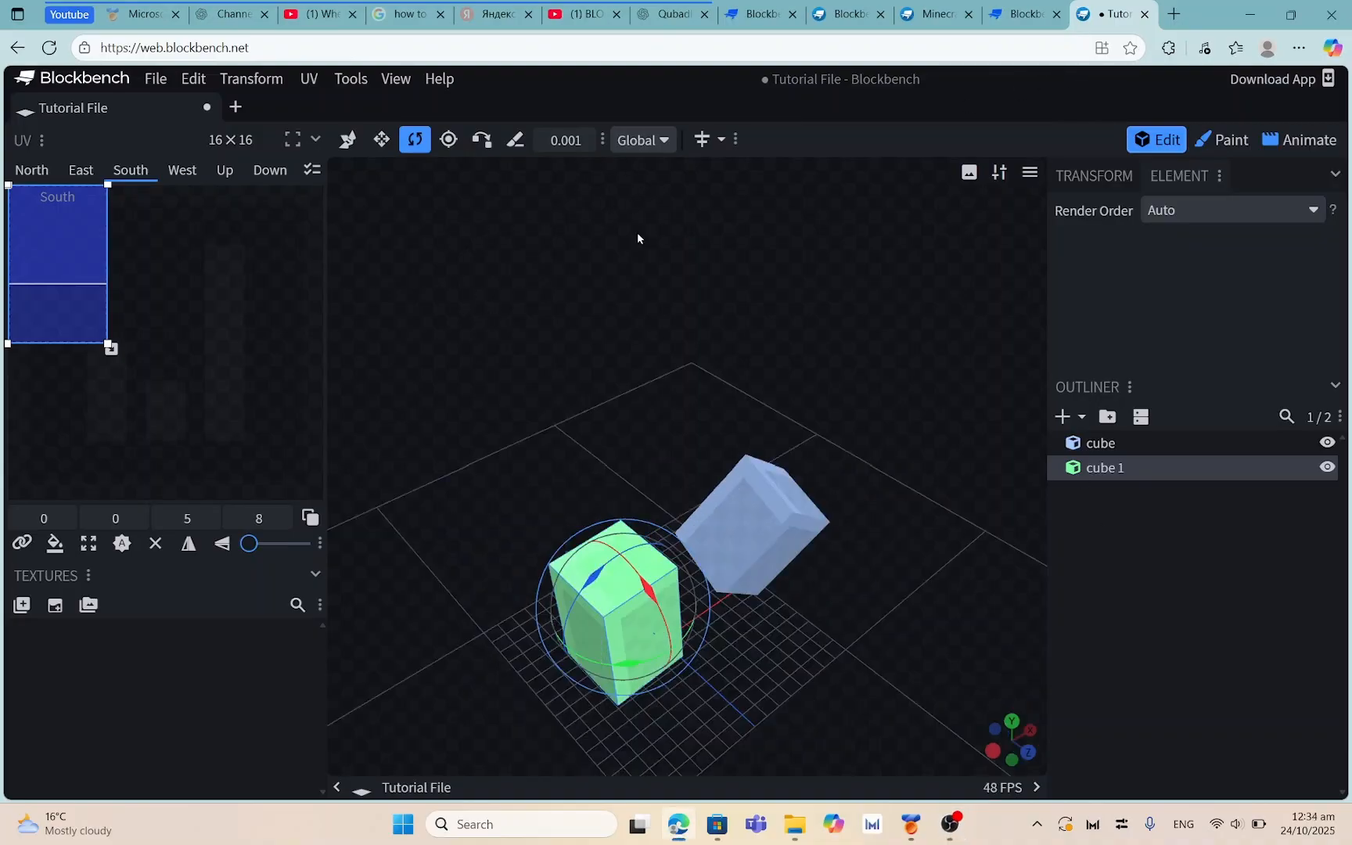
With the Move tool, raise cube 1, lower it onto the grid, then lift it again
click(349, 140)
drag(557, 344, 492, 290)
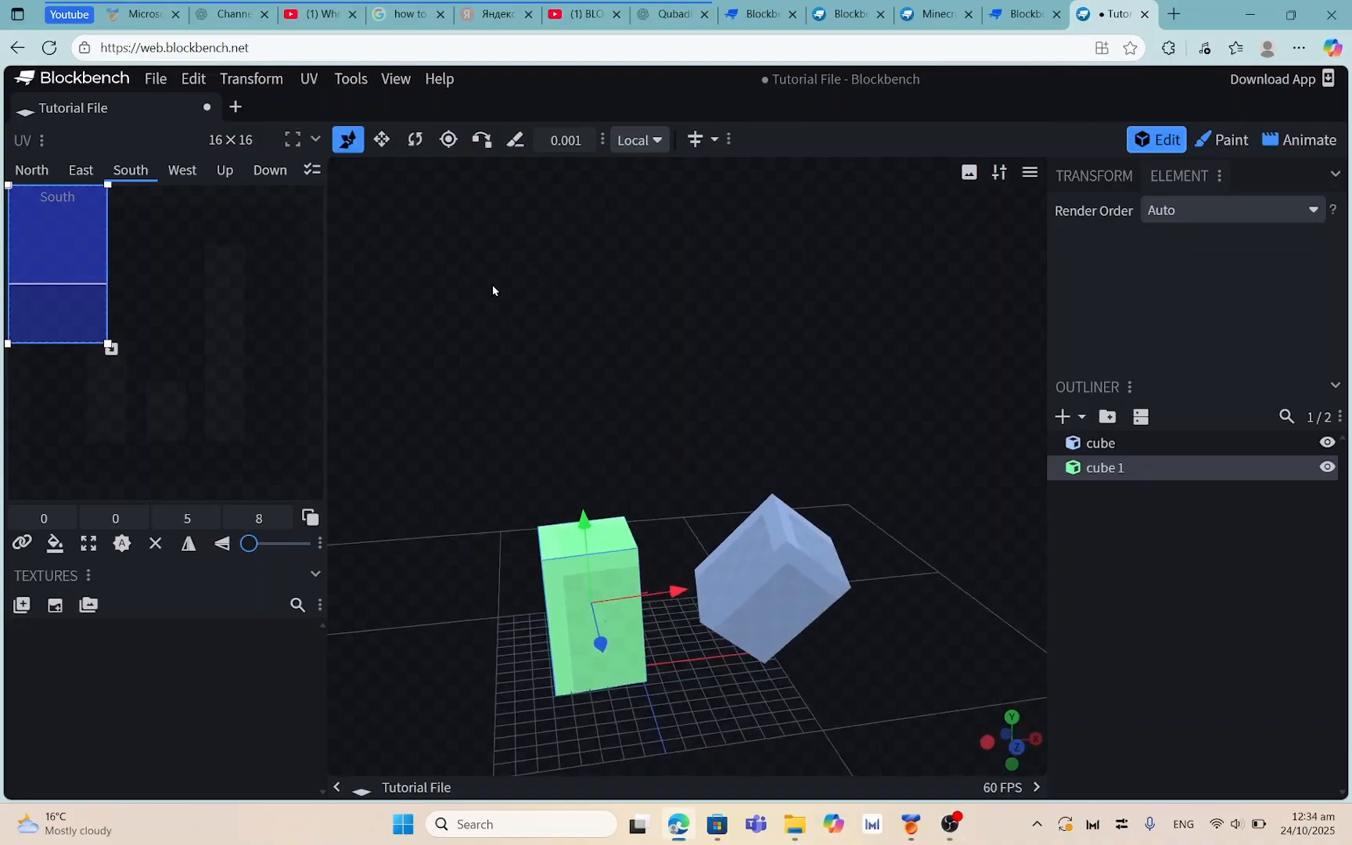
drag(578, 522, 548, 296)
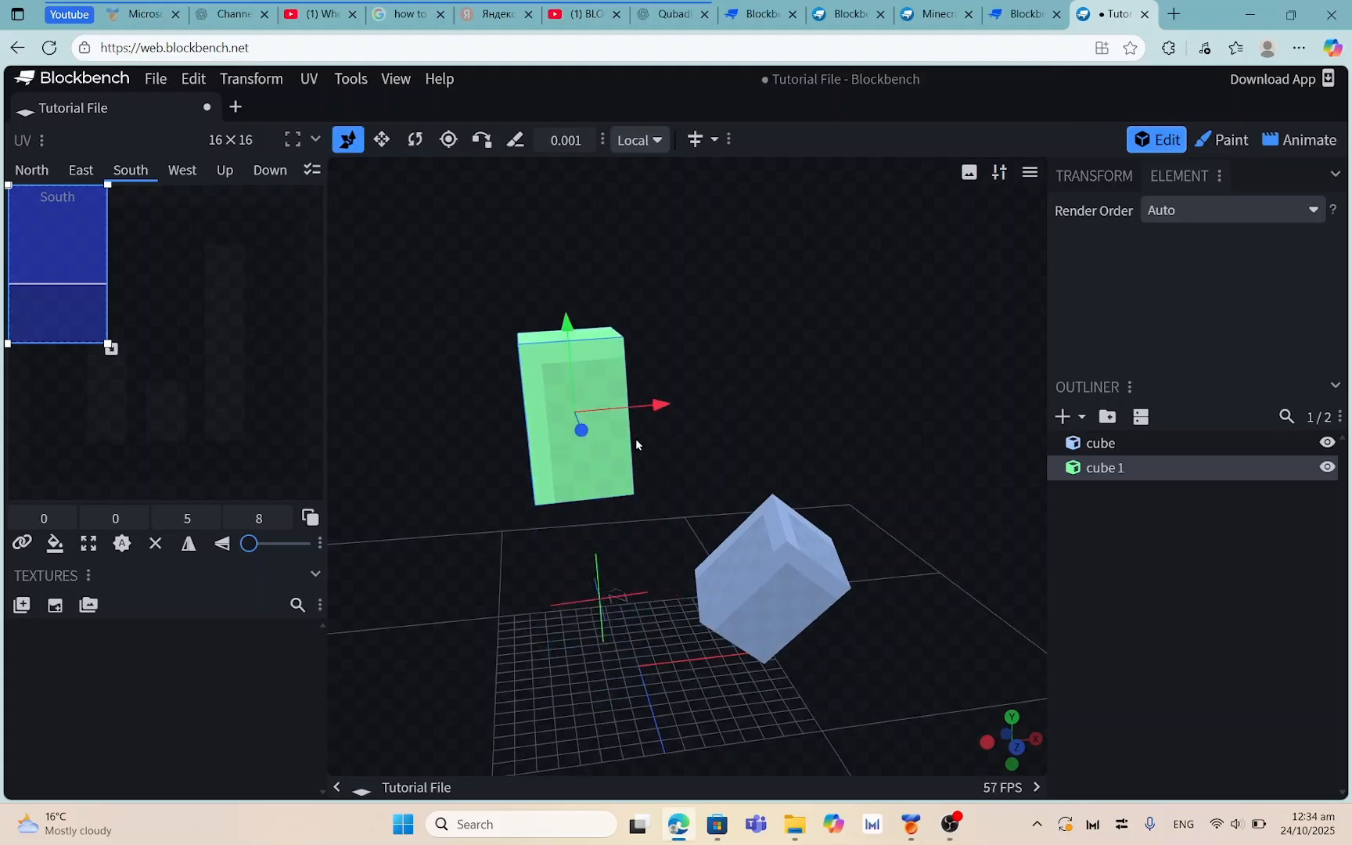
drag(684, 438, 890, 301)
drag(580, 321, 757, 439)
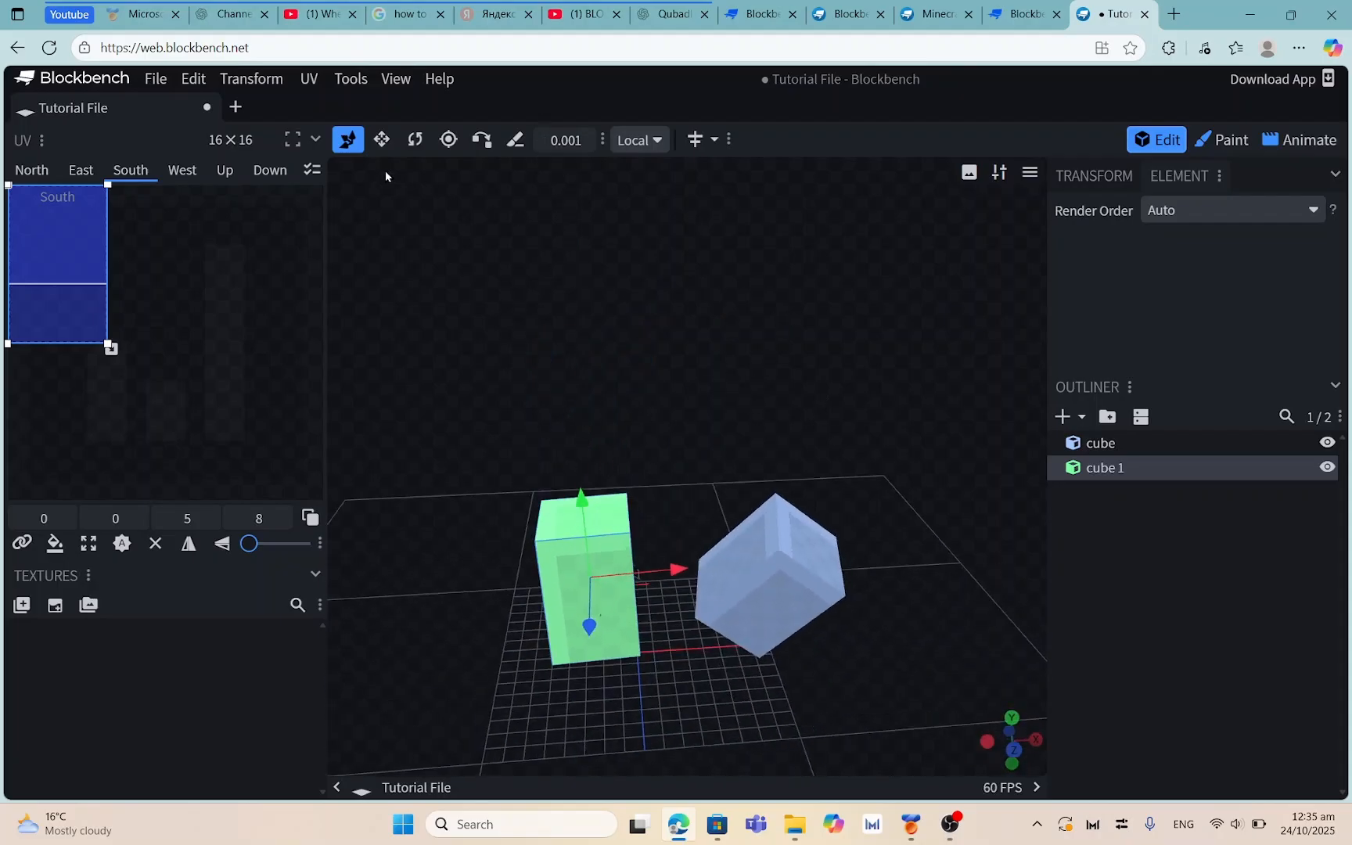
drag(649, 467, 662, 472)
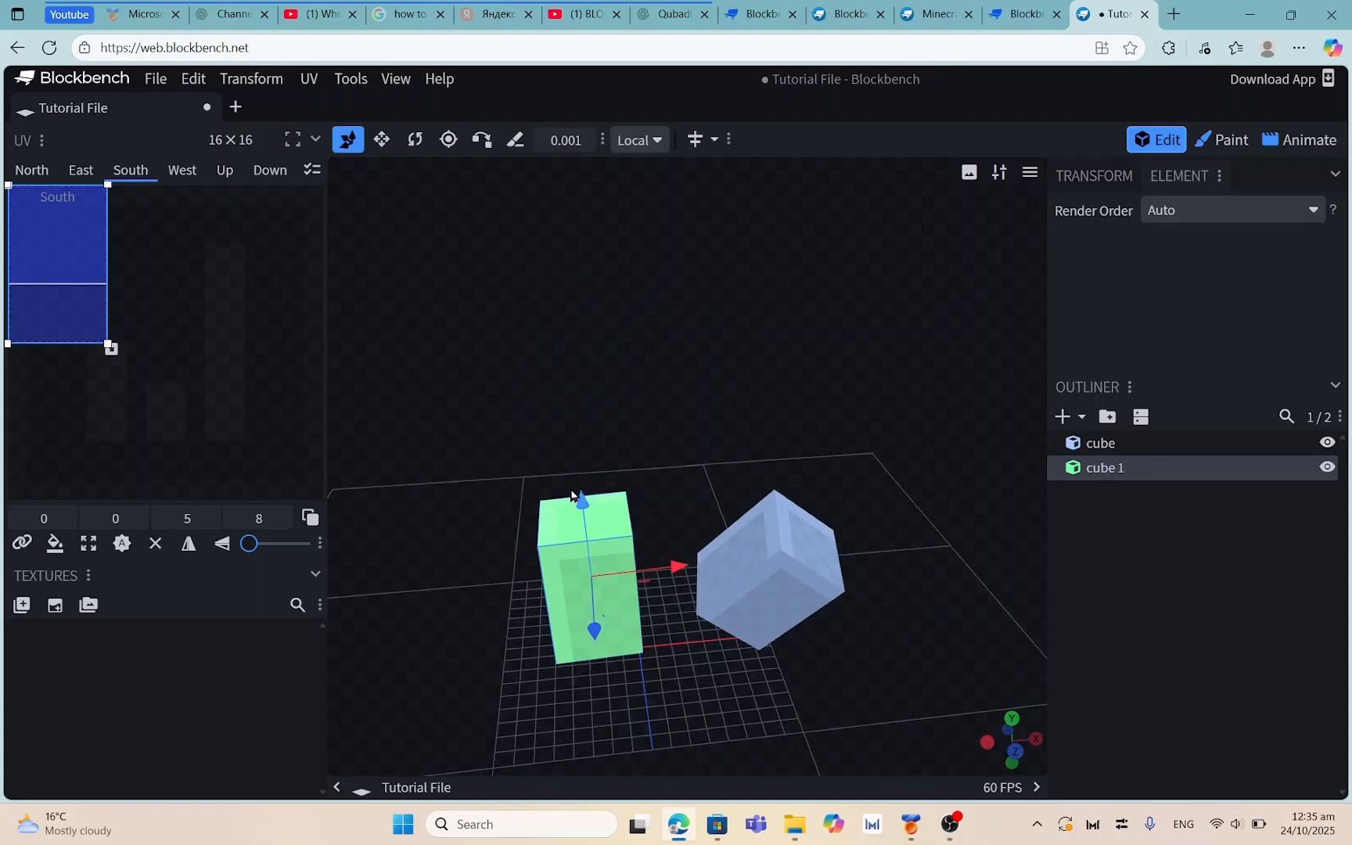
drag(572, 495, 516, 294)
Switch the transform space to Global and adjust cube 1's height above the grid
click(640, 140)
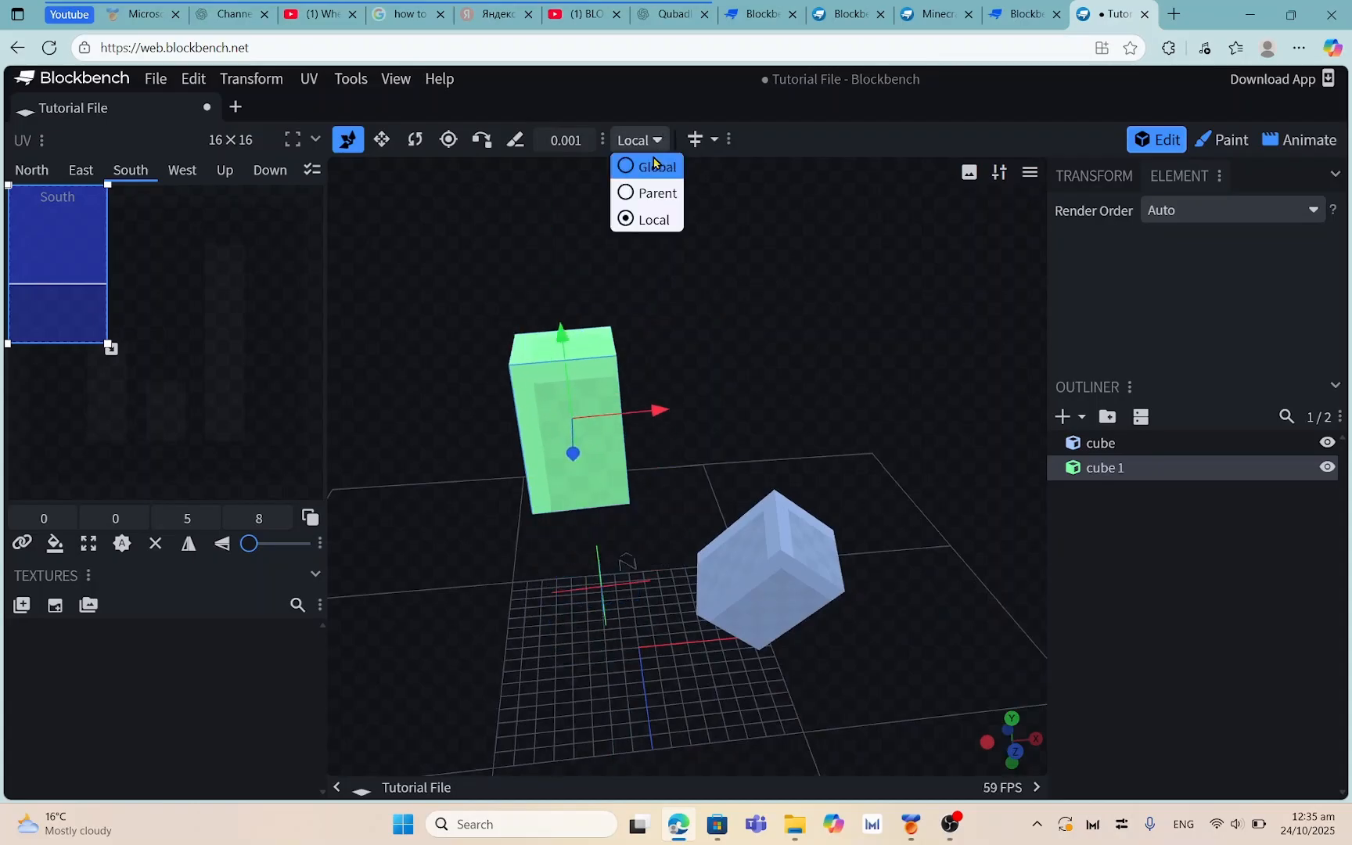
click(654, 165)
drag(562, 355, 574, 320)
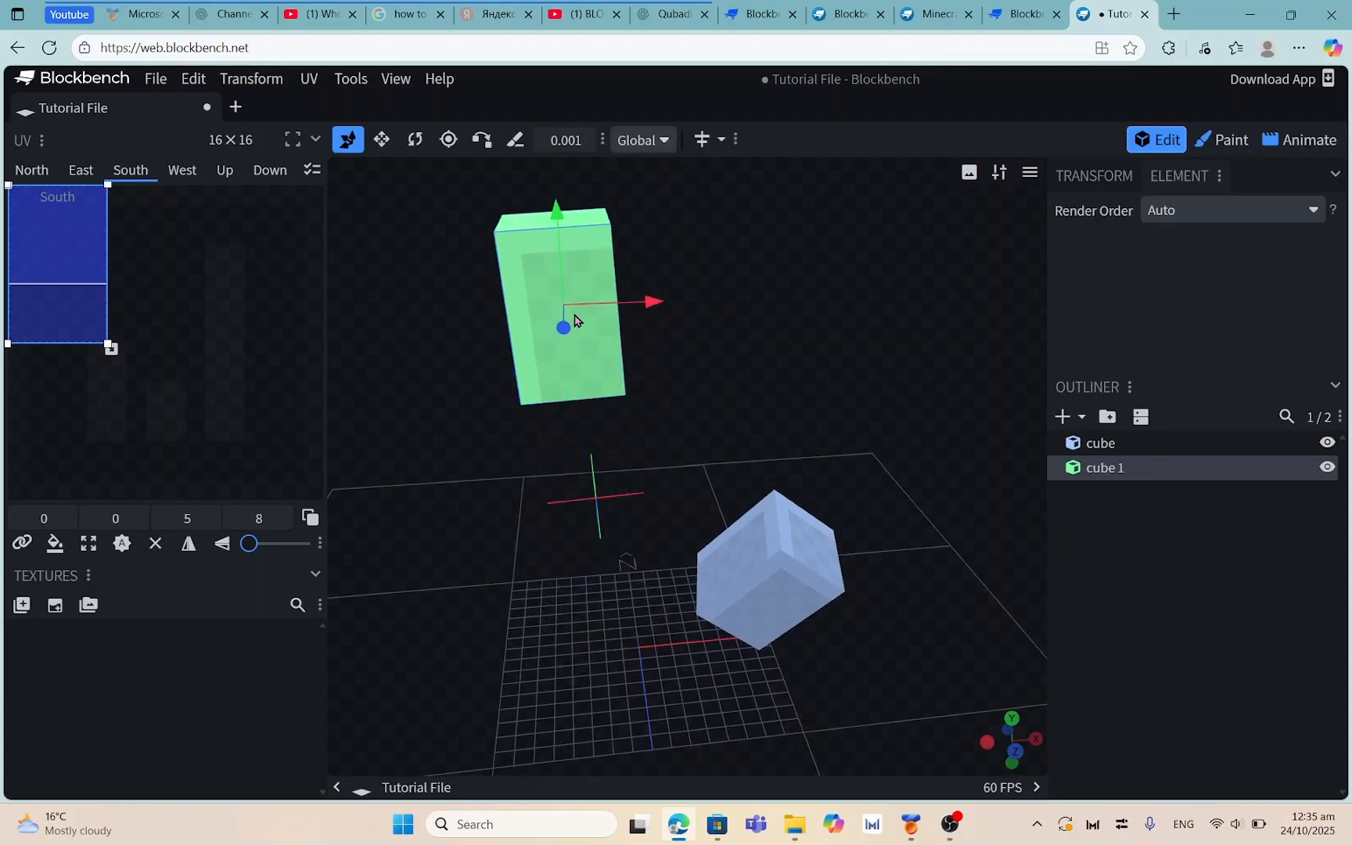
drag(559, 233, 578, 351)
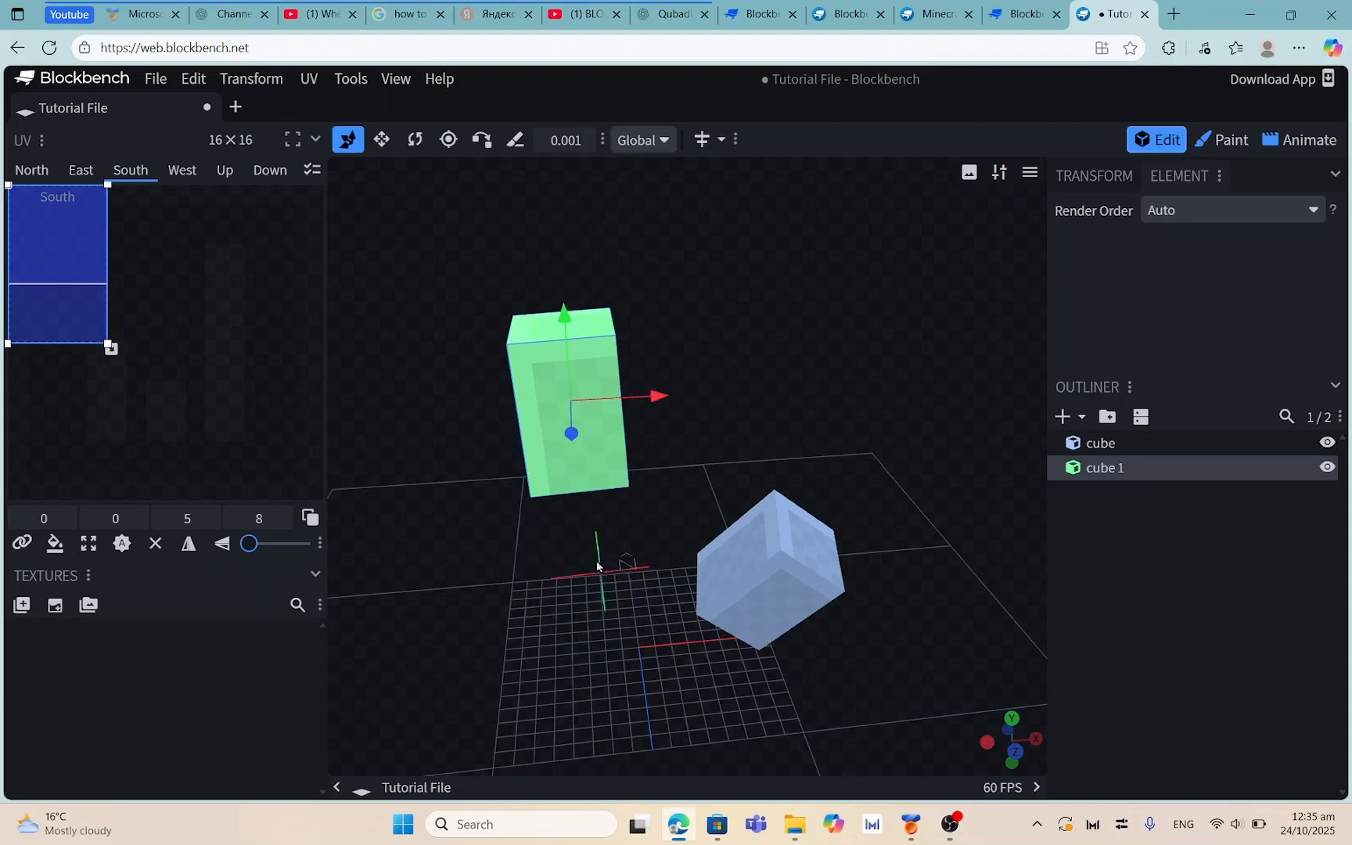
drag(597, 565, 698, 402)
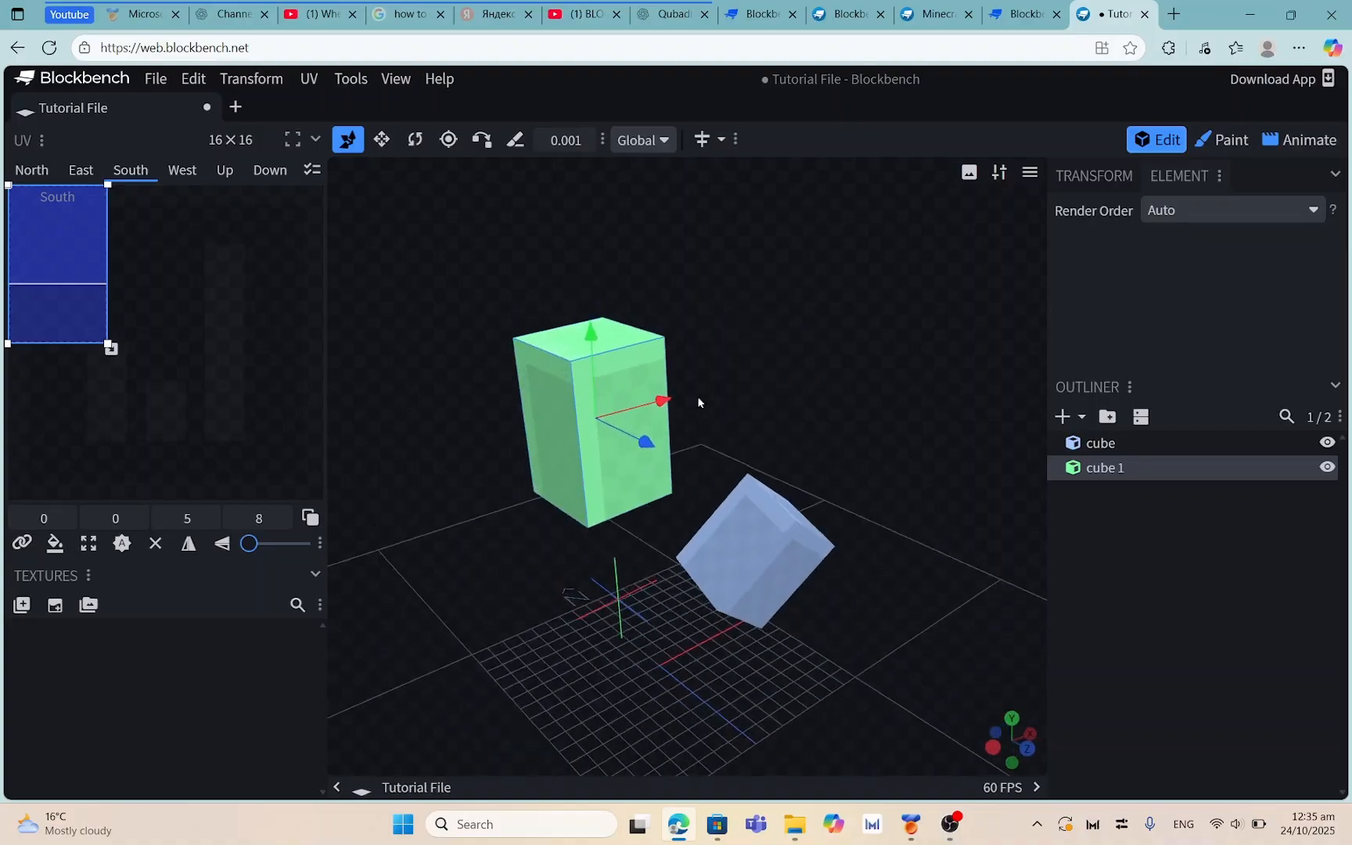
drag(592, 339, 594, 379)
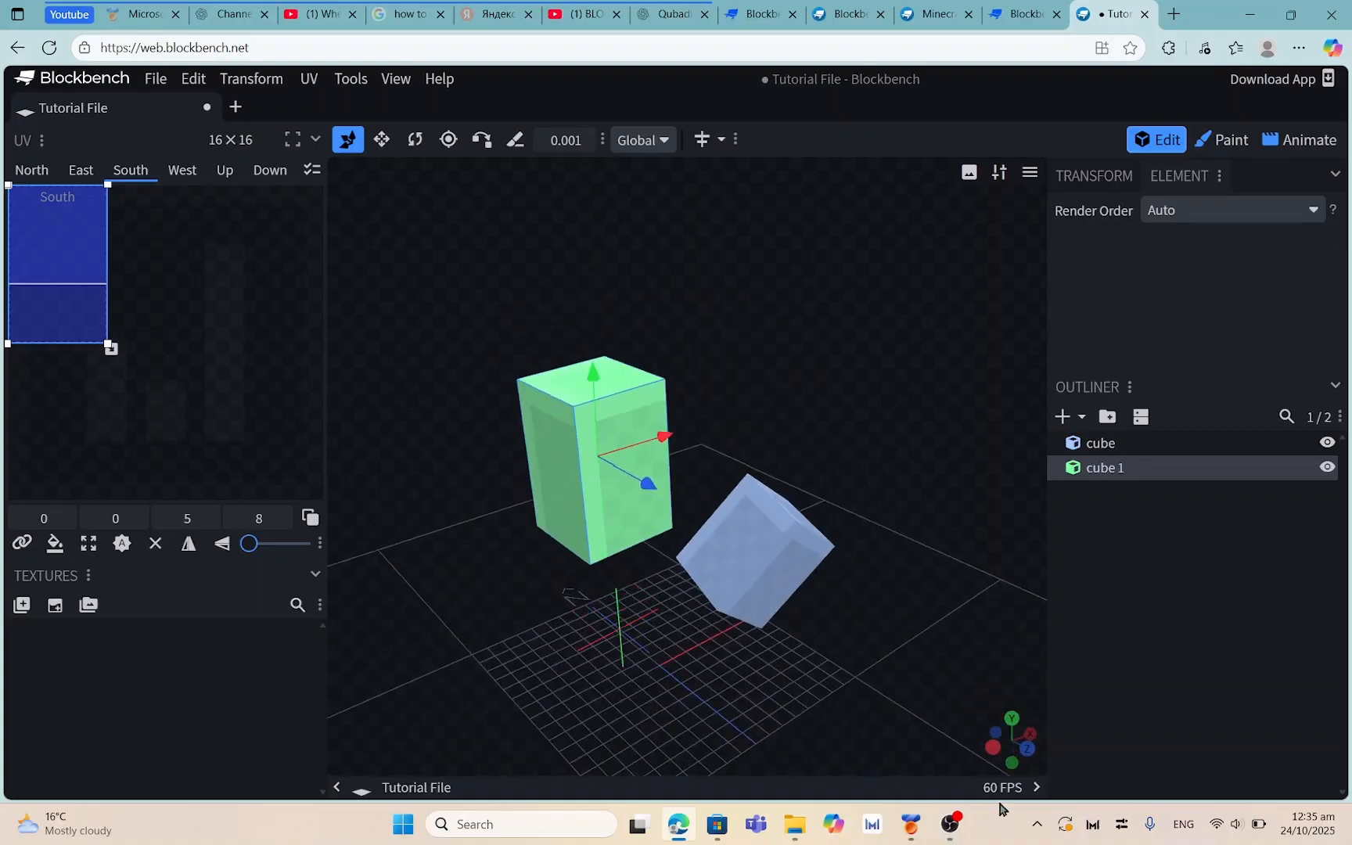
click(939, 831)
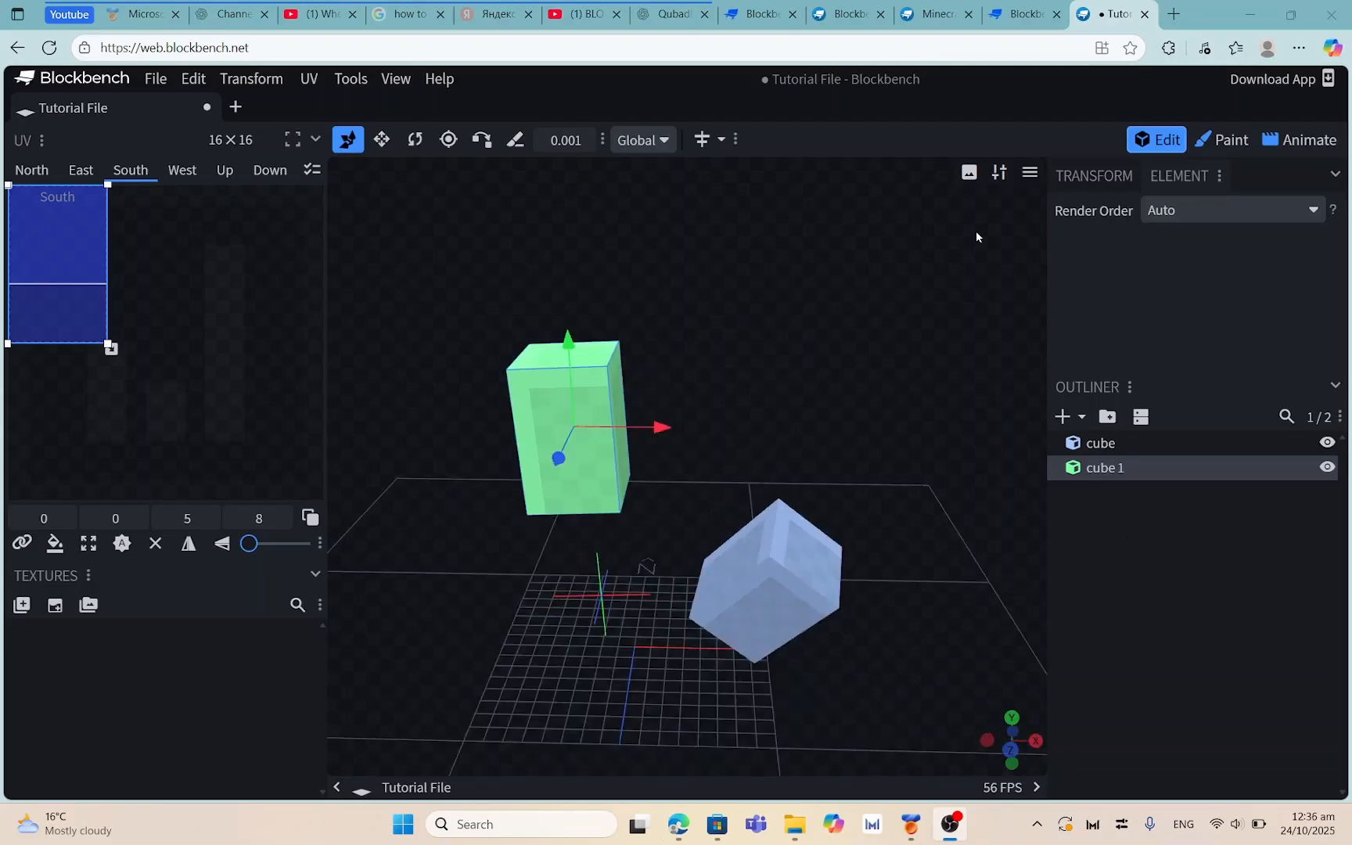
Raise cube 1's pivot point along Y until it floats above the cube
click(449, 139)
drag(755, 265, 527, 556)
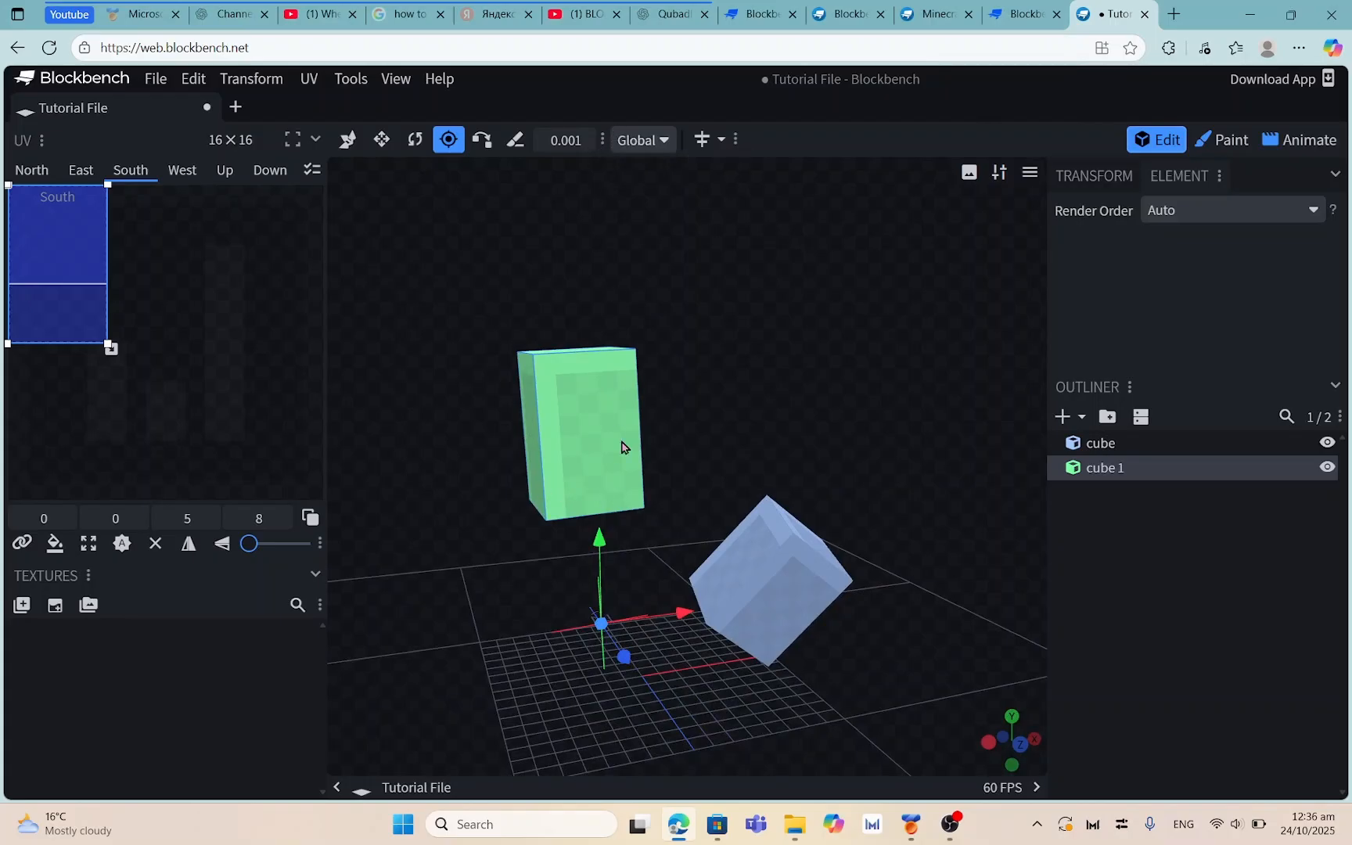
drag(601, 546, 557, 332)
drag(671, 326, 571, 143)
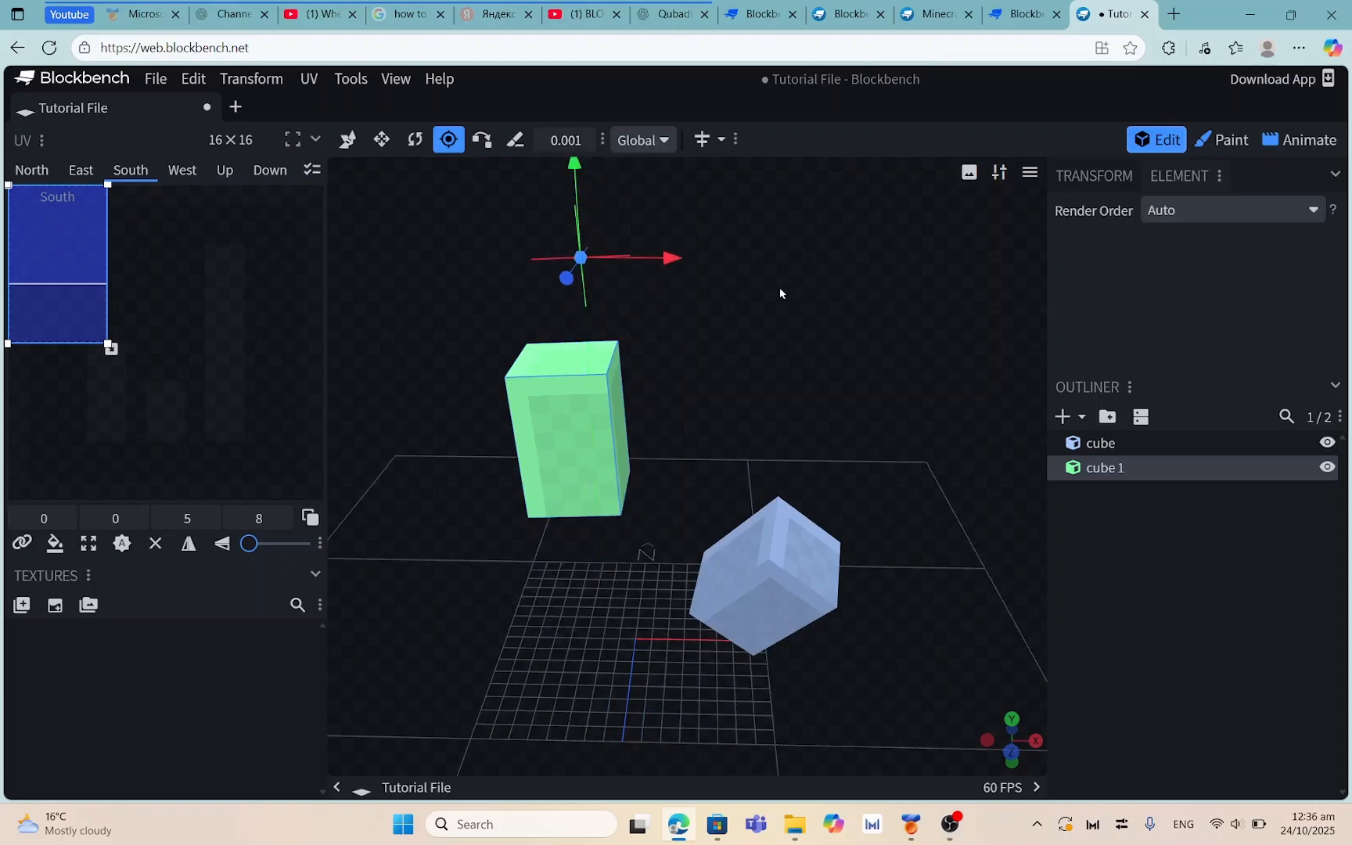
drag(781, 289, 807, 213)
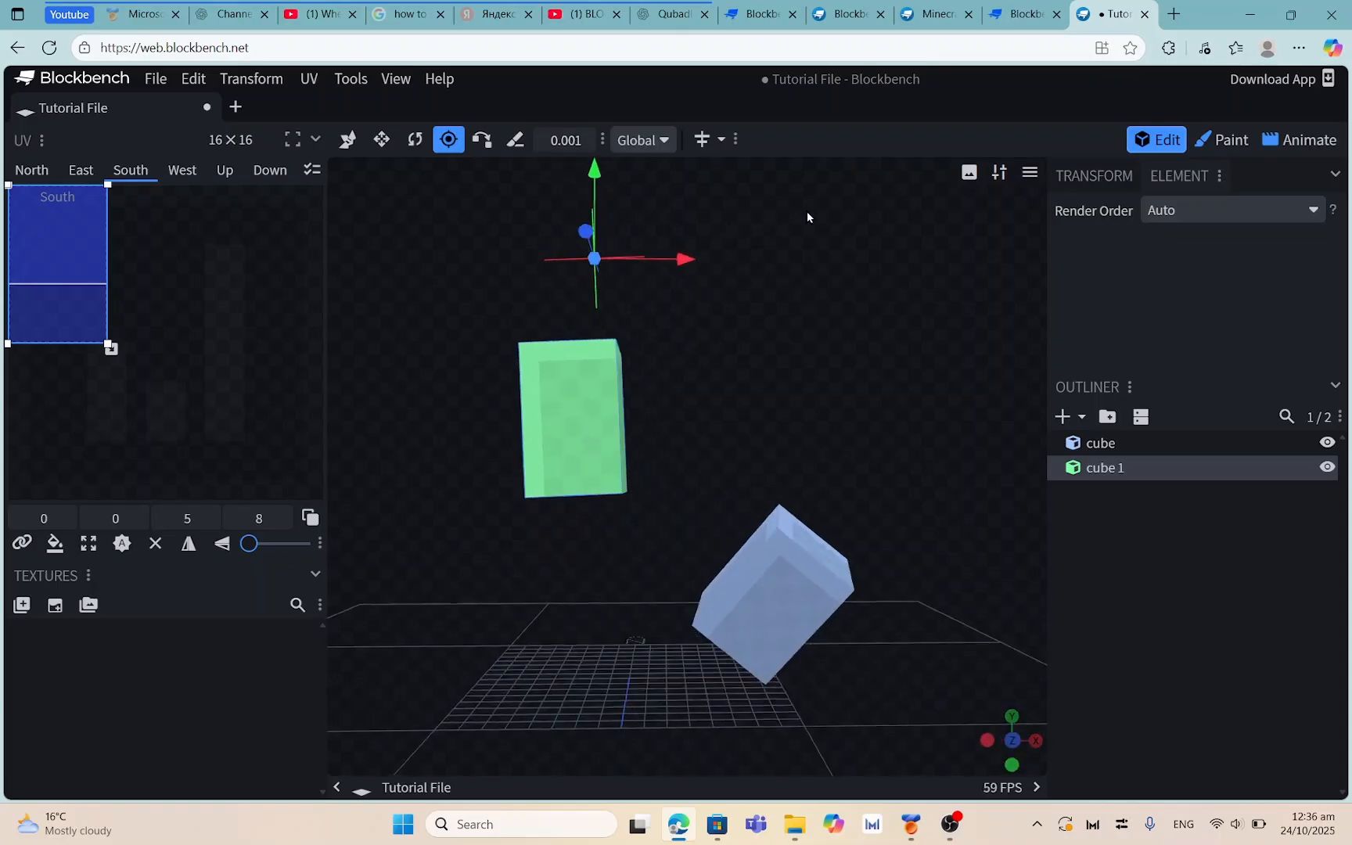
click(382, 140)
click(415, 140)
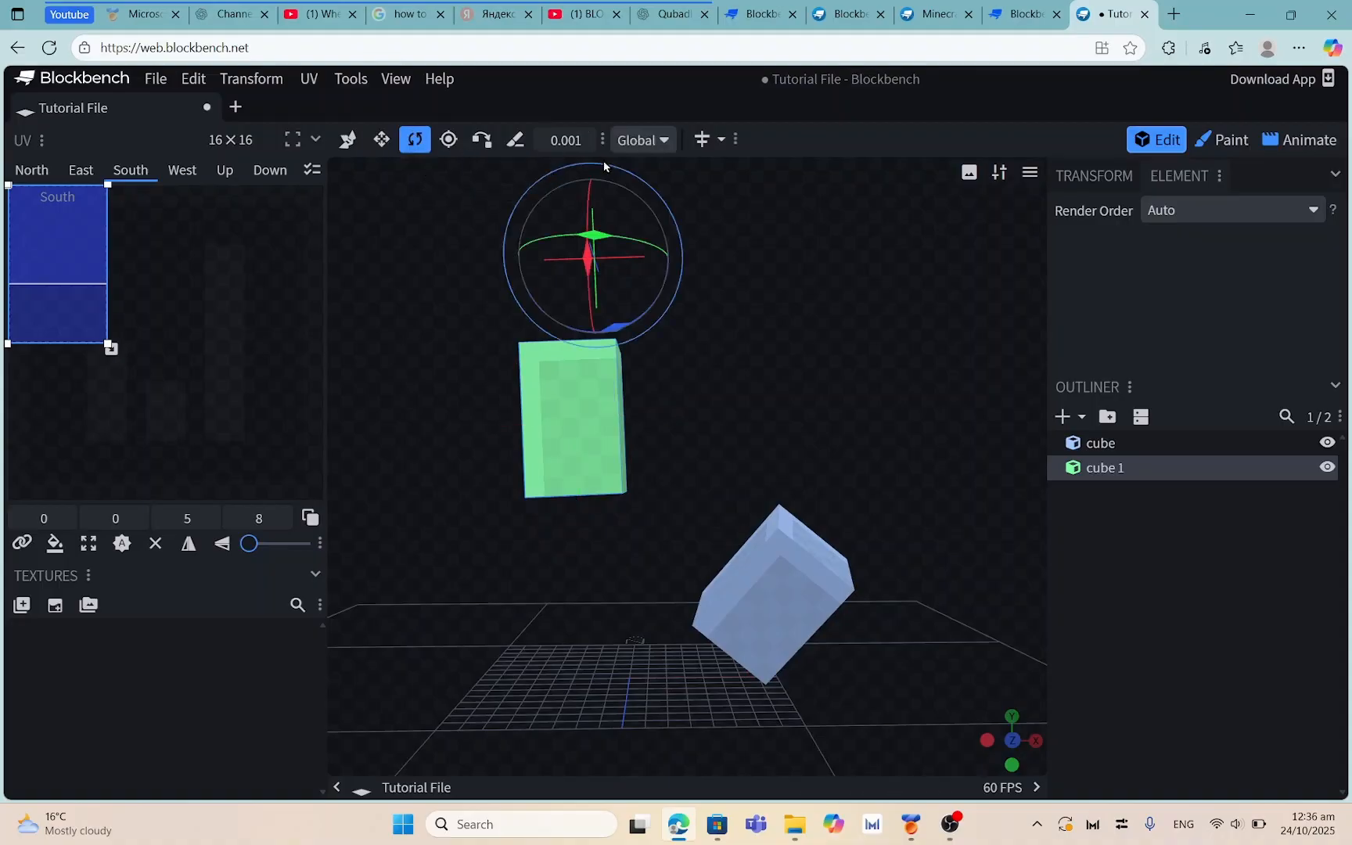
Rotate green cube 1 55° around its raised pivot, then return it upright
drag(715, 189, 838, 231)
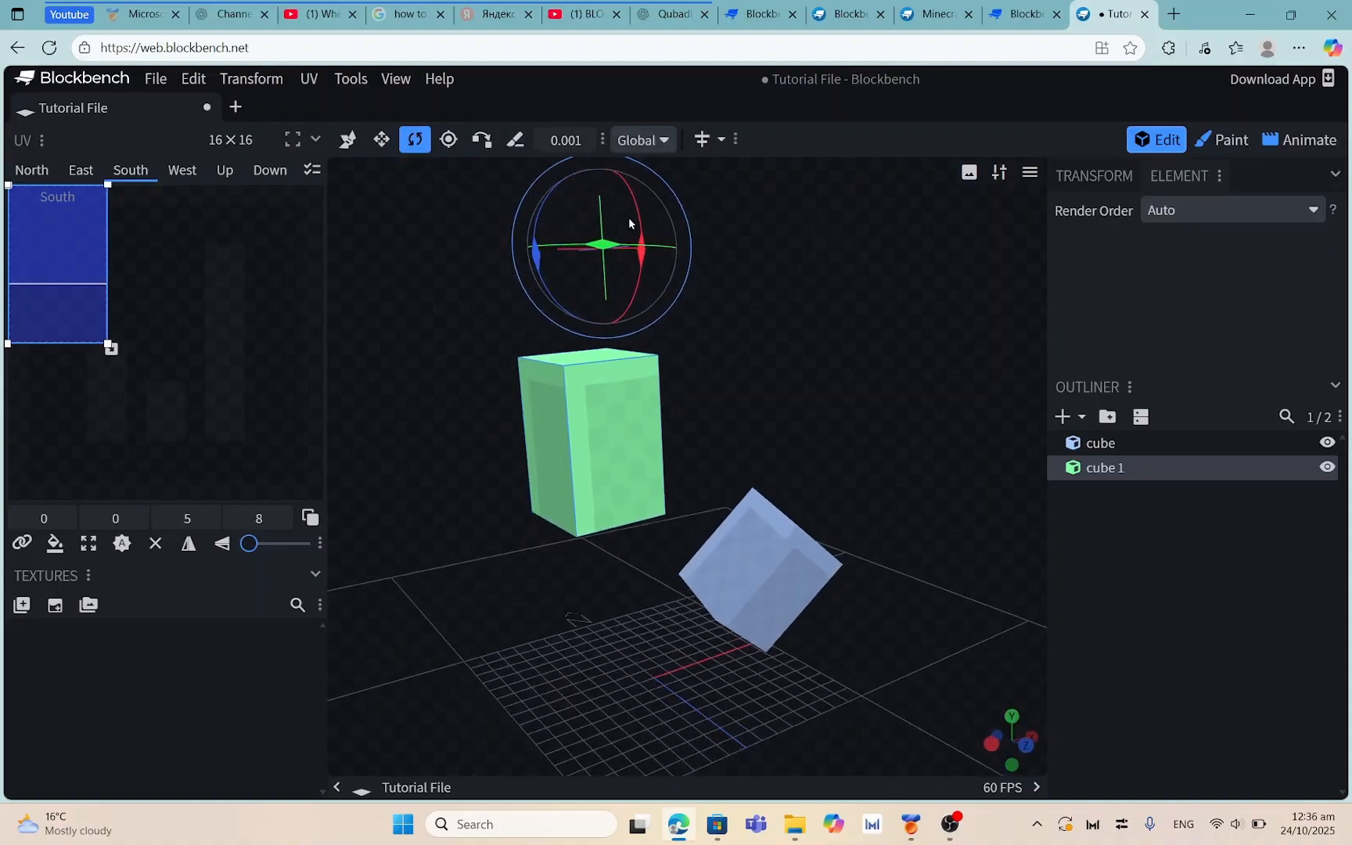
drag(640, 276, 691, 154)
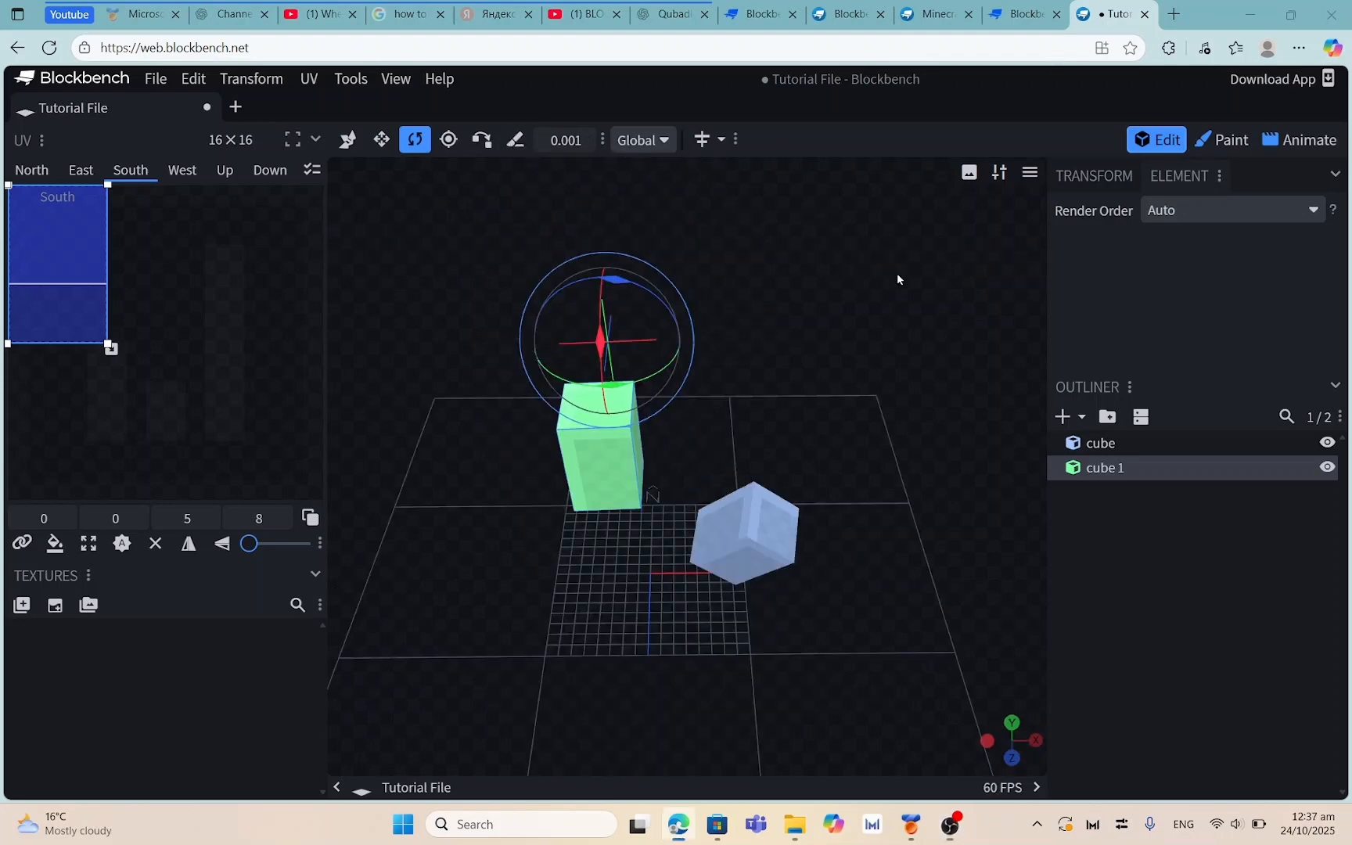
drag(896, 274, 665, 341)
drag(792, 268, 552, 283)
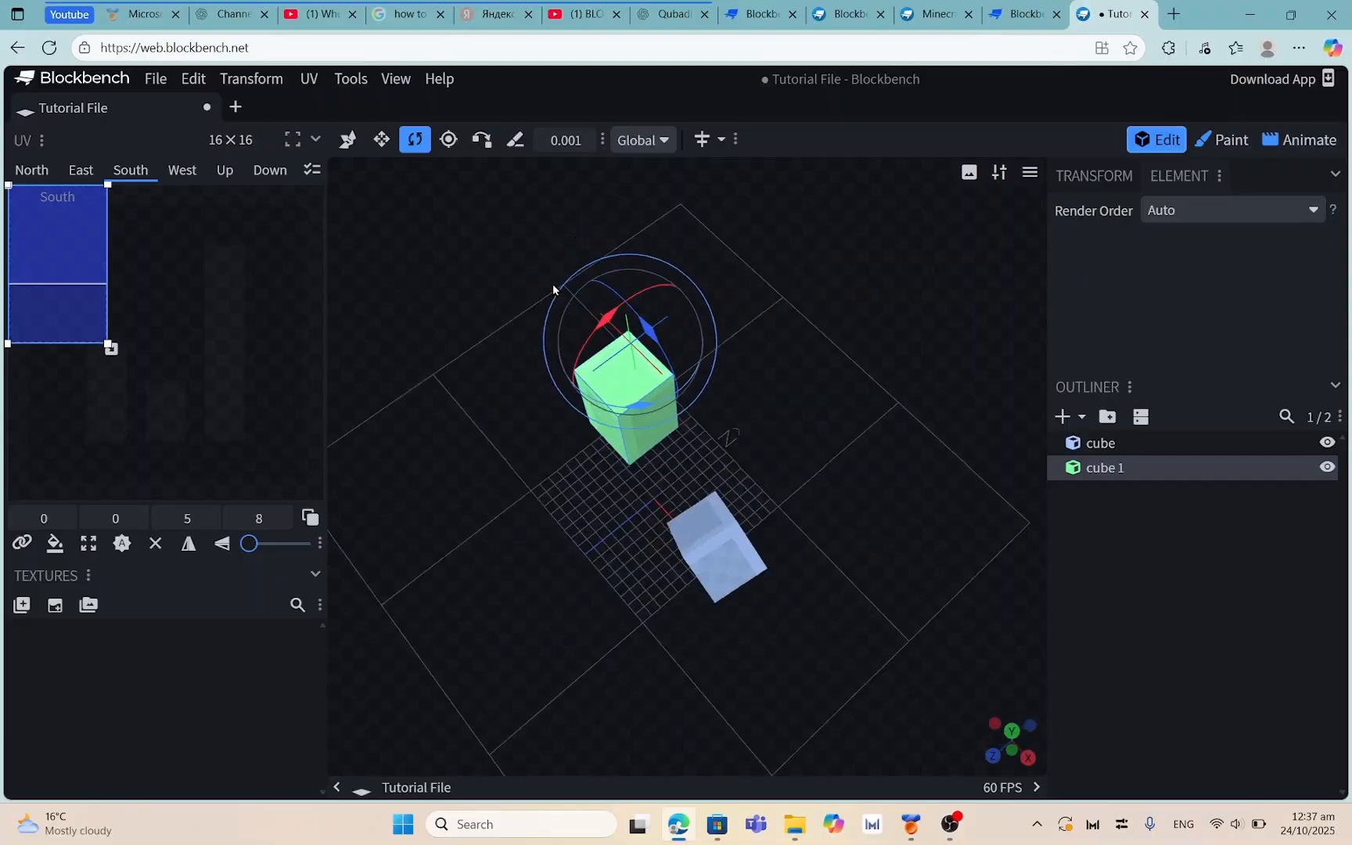
Confirm the rotation space stays Global, view the cubes from other sides, and show the desktop
click(642, 140)
click(645, 143)
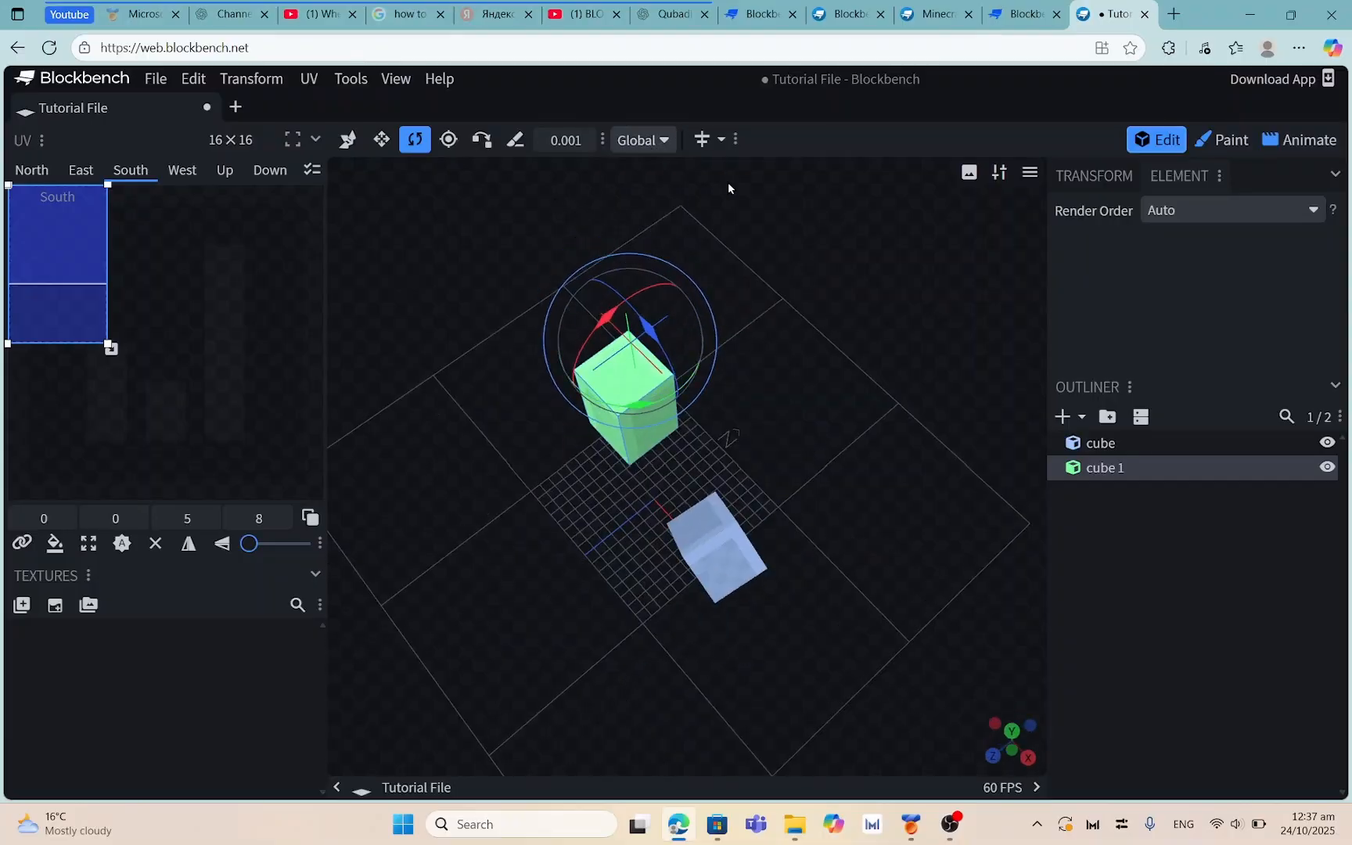
click(638, 141)
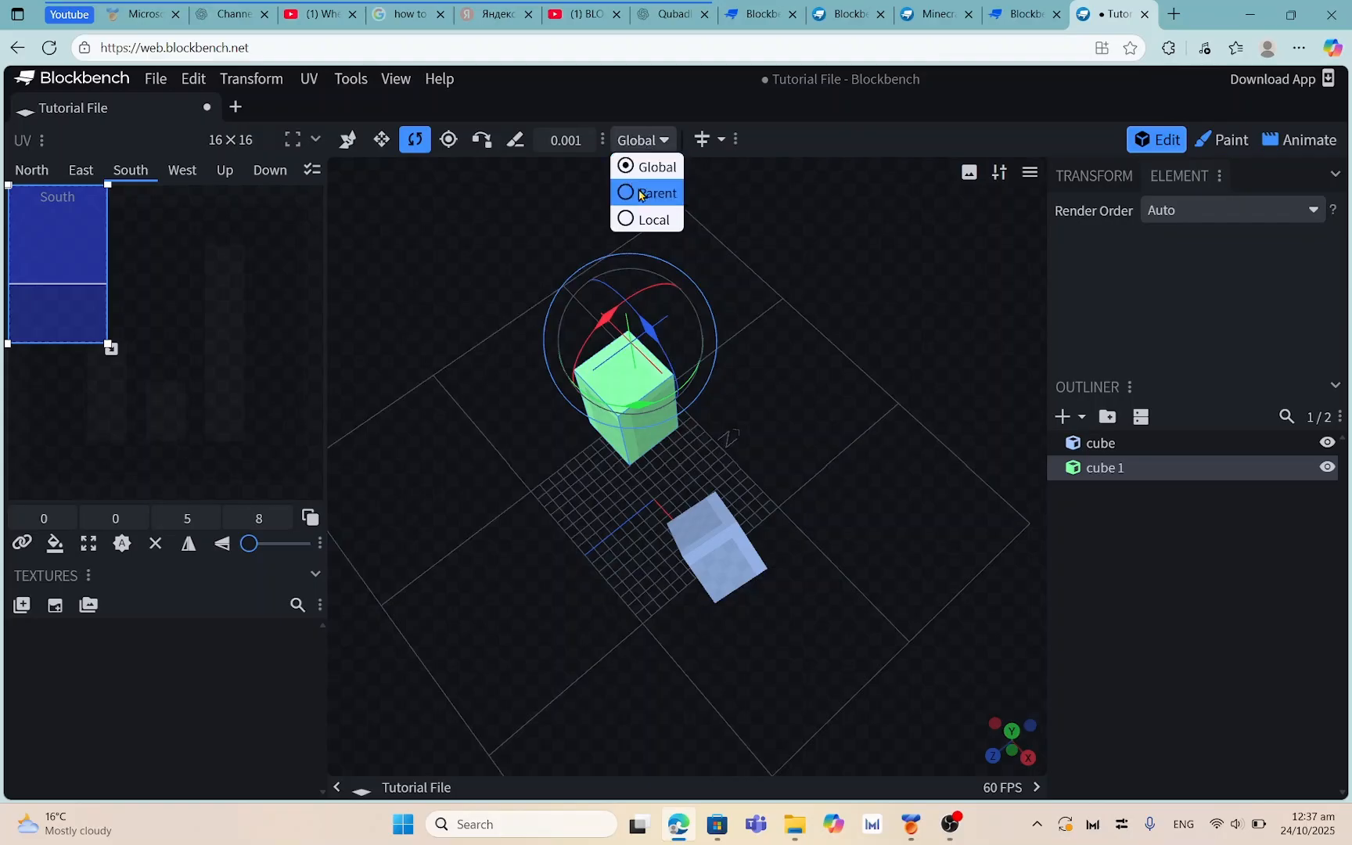
click(710, 224)
drag(746, 233, 652, 232)
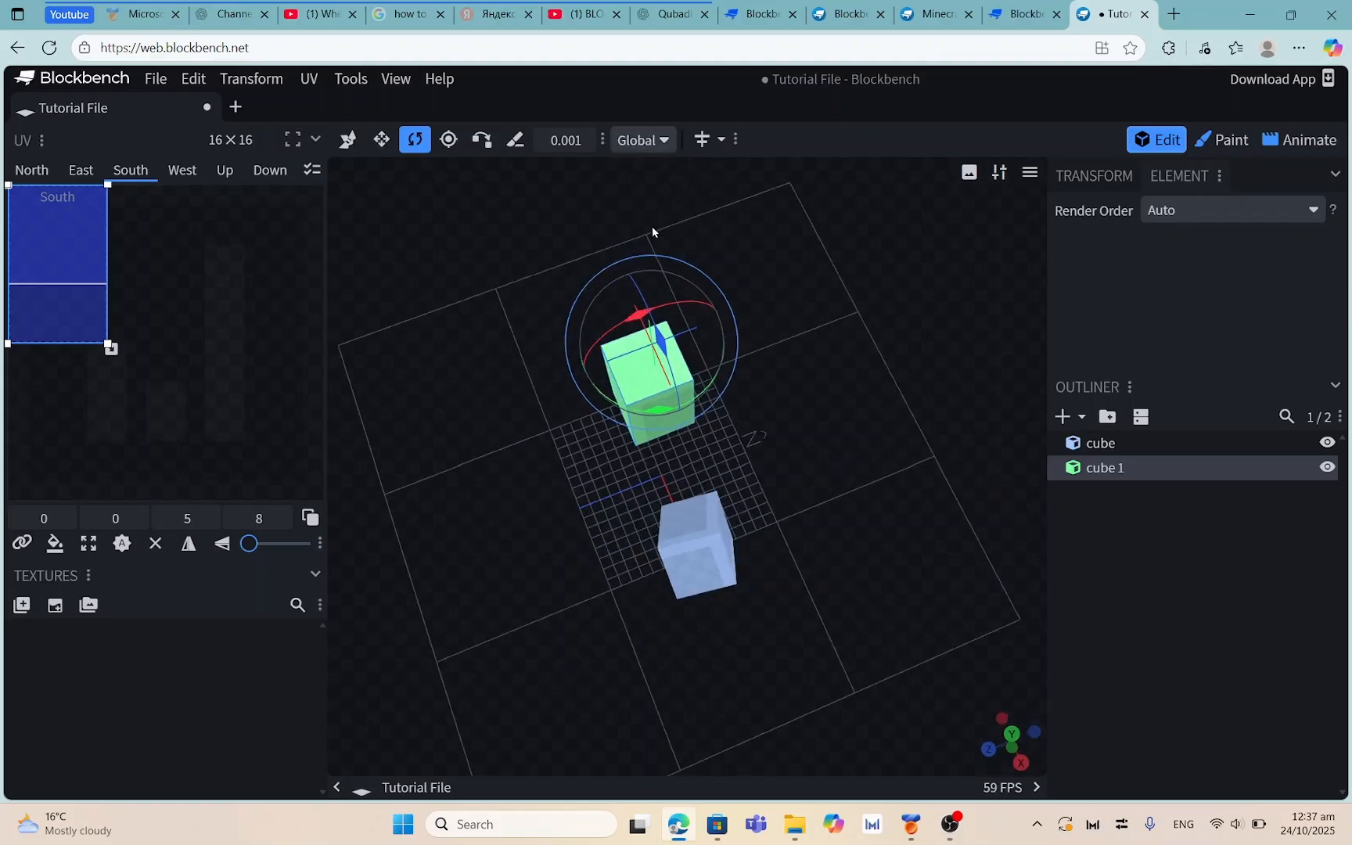
drag(803, 293, 617, 505)
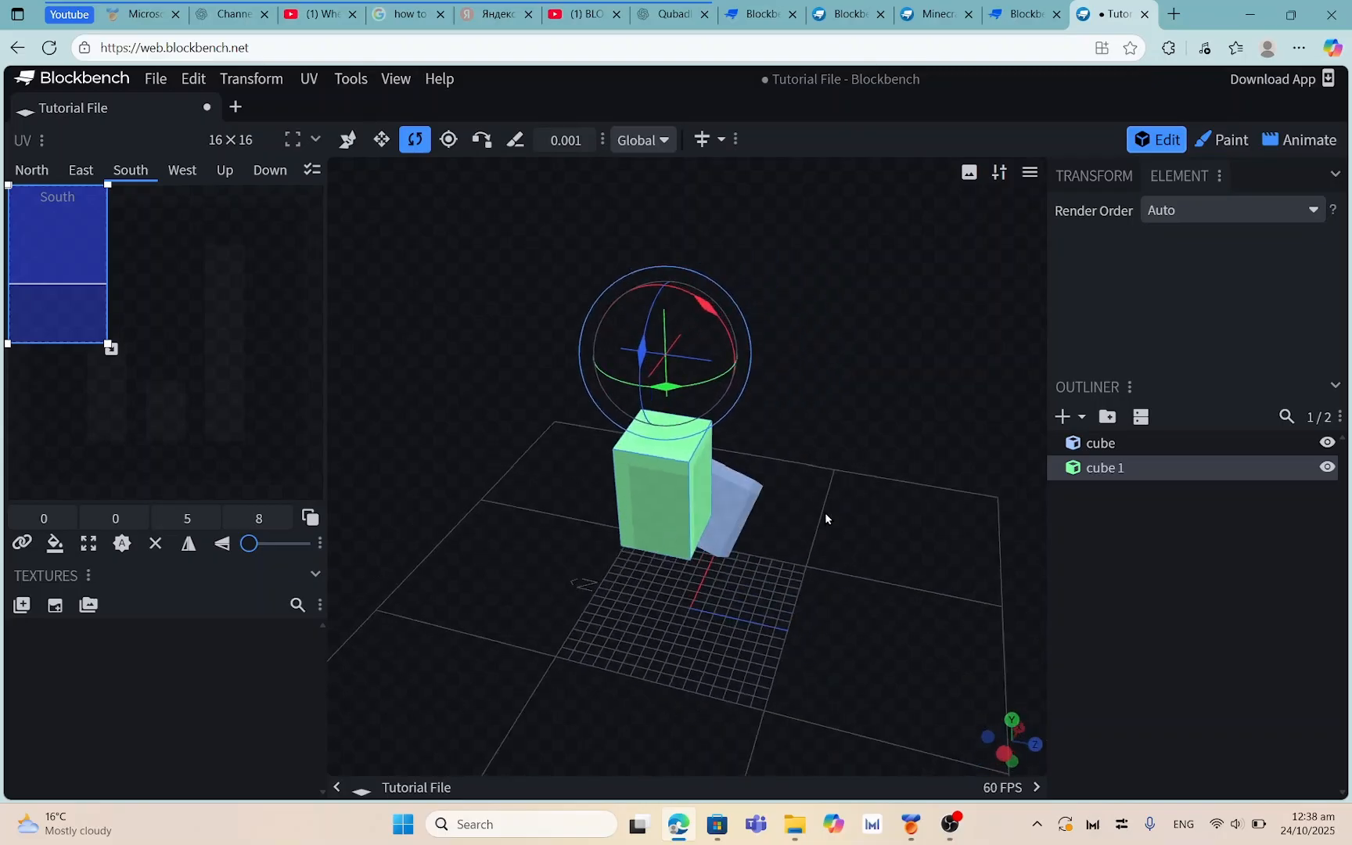
drag(882, 567, 579, 558)
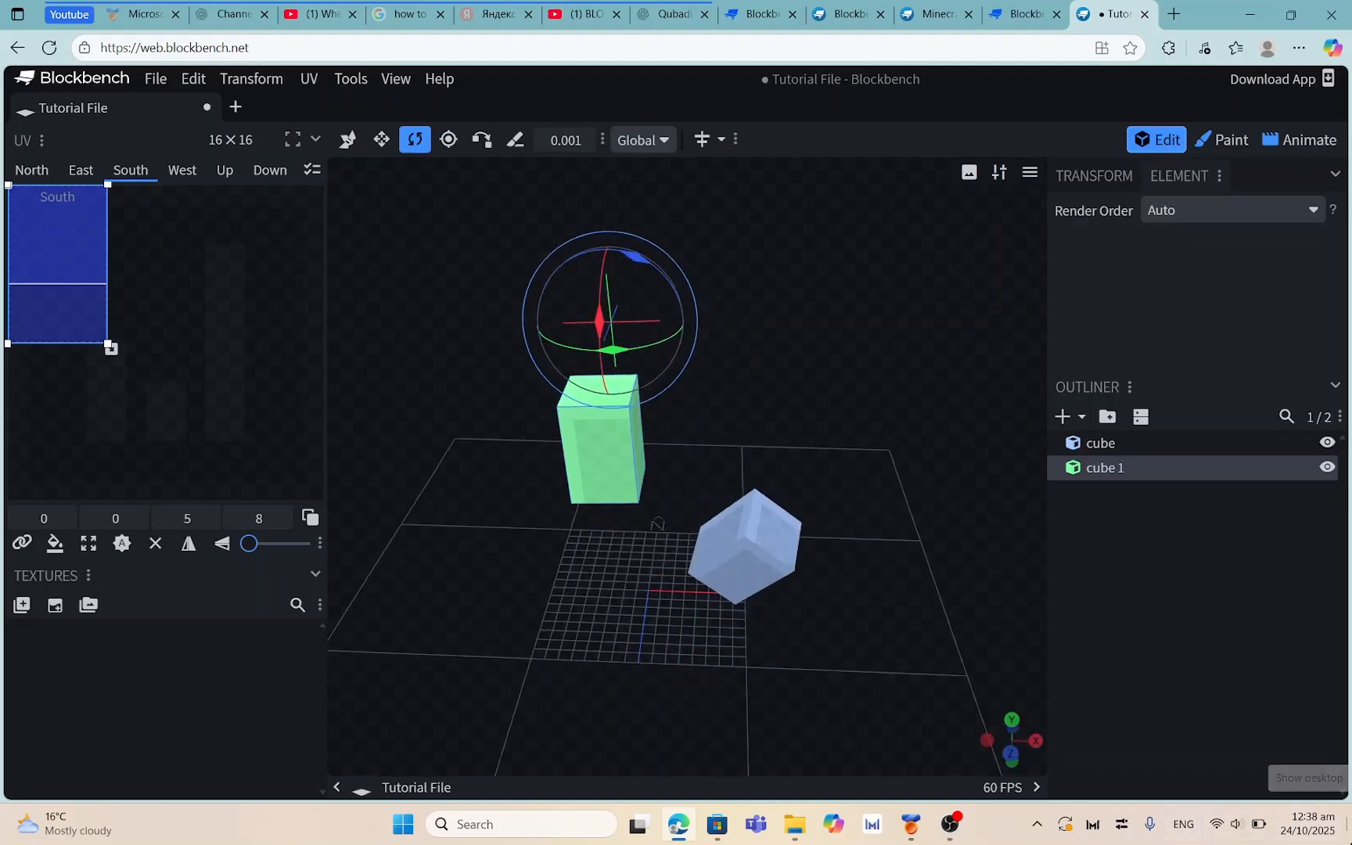
click(1348, 822)
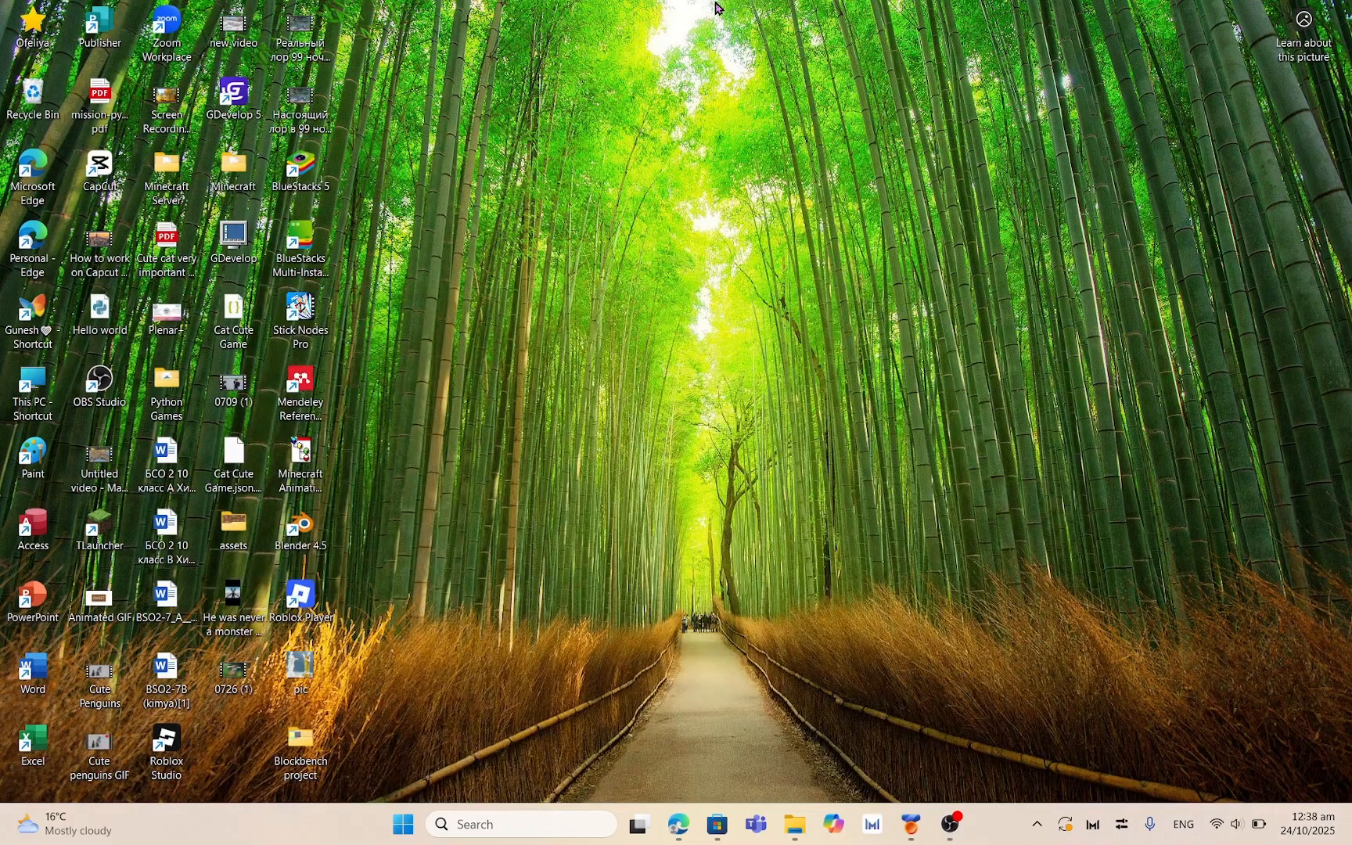